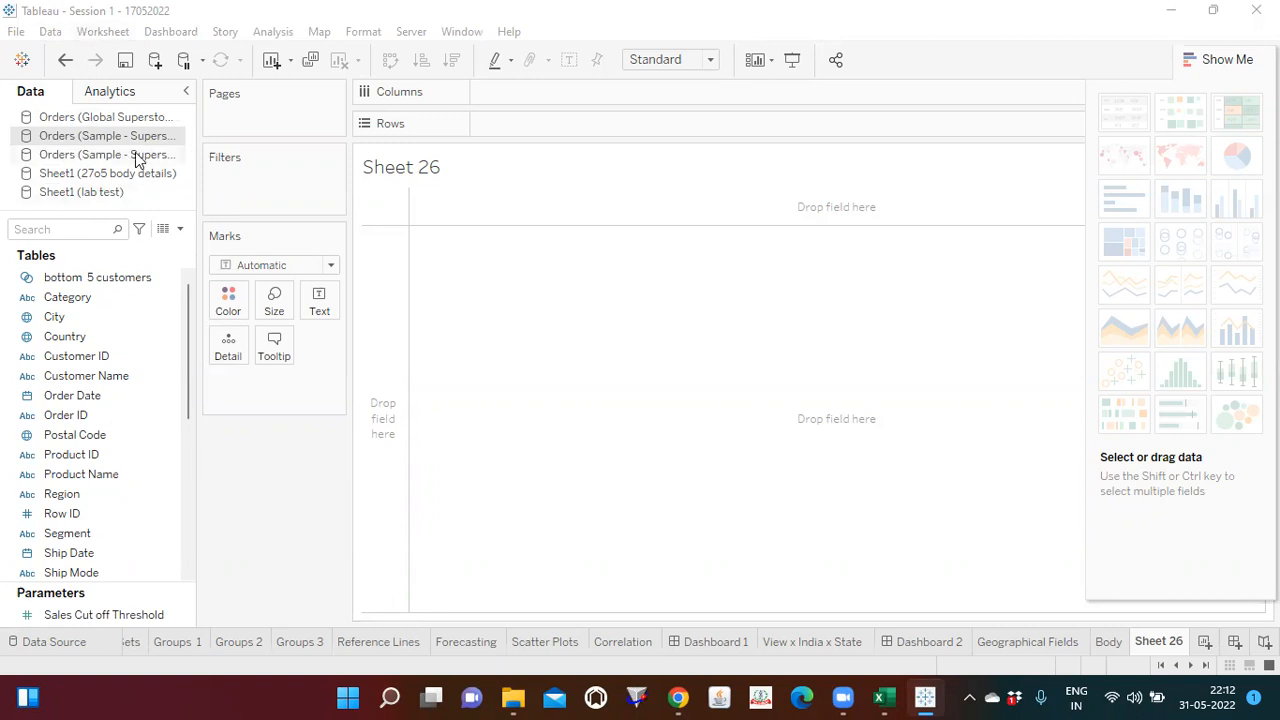
click(179, 229)
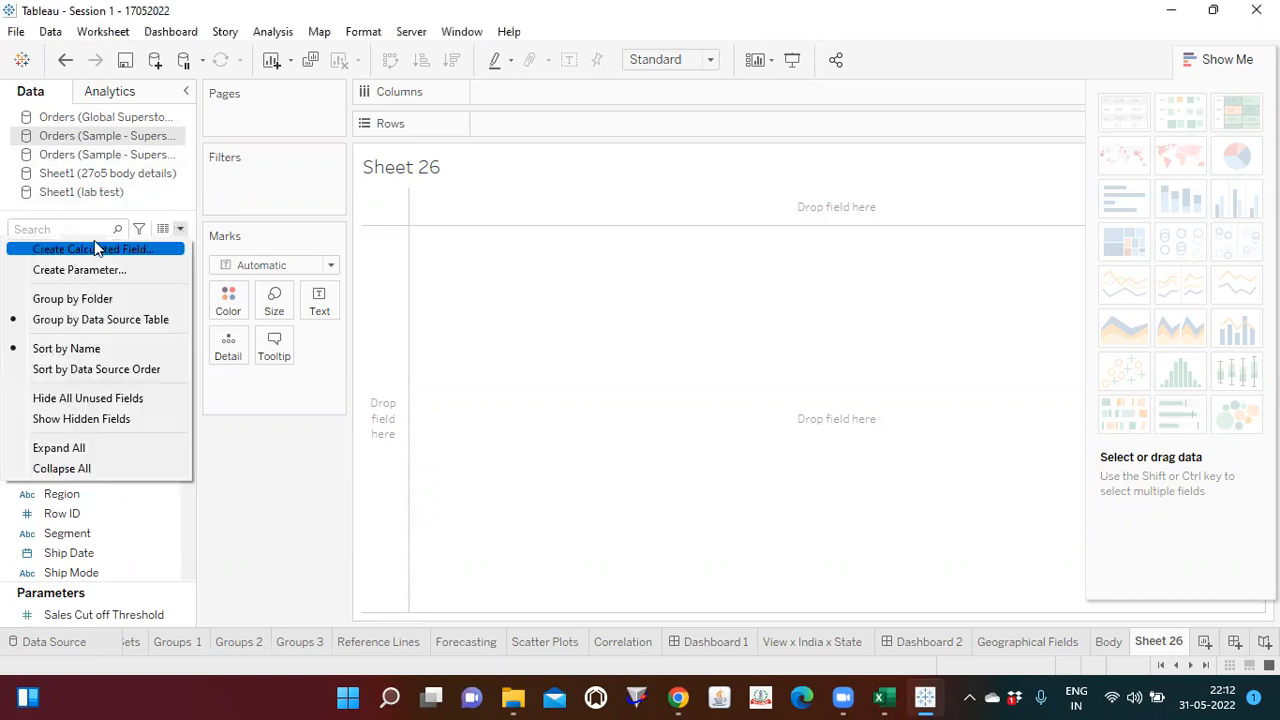
click(613, 341)
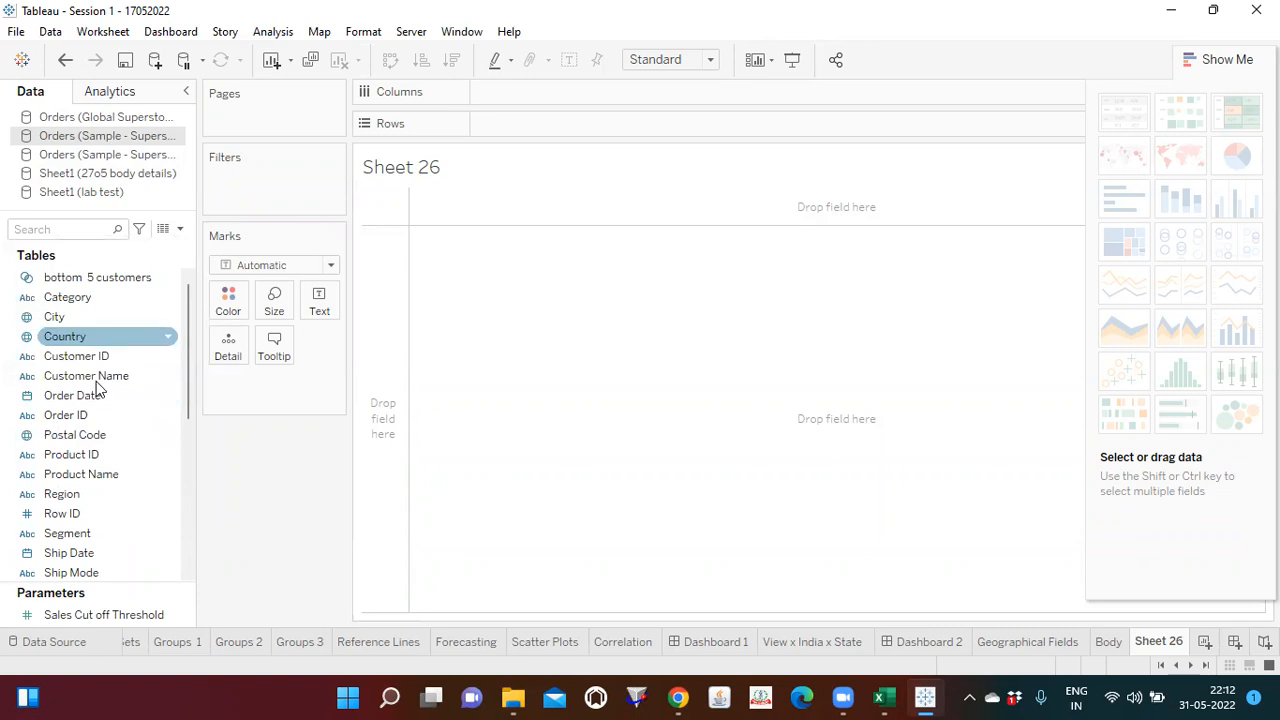
click(94, 416)
click(167, 344)
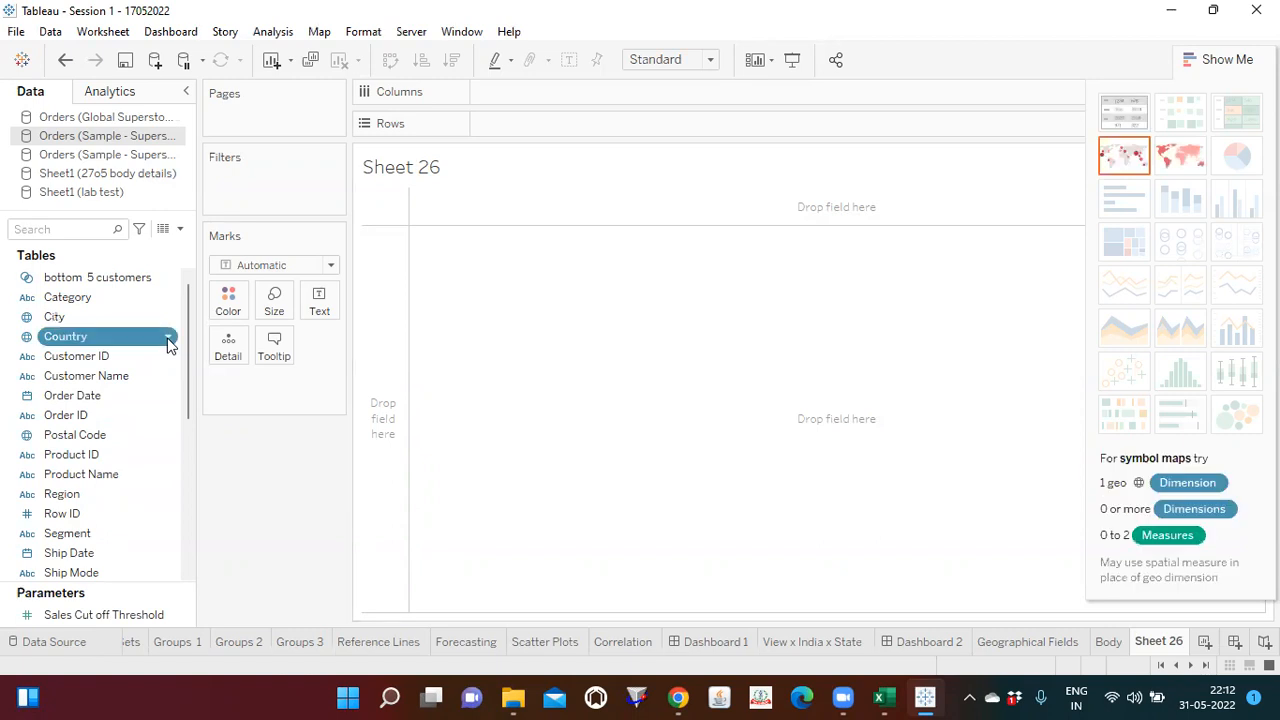
click(168, 340)
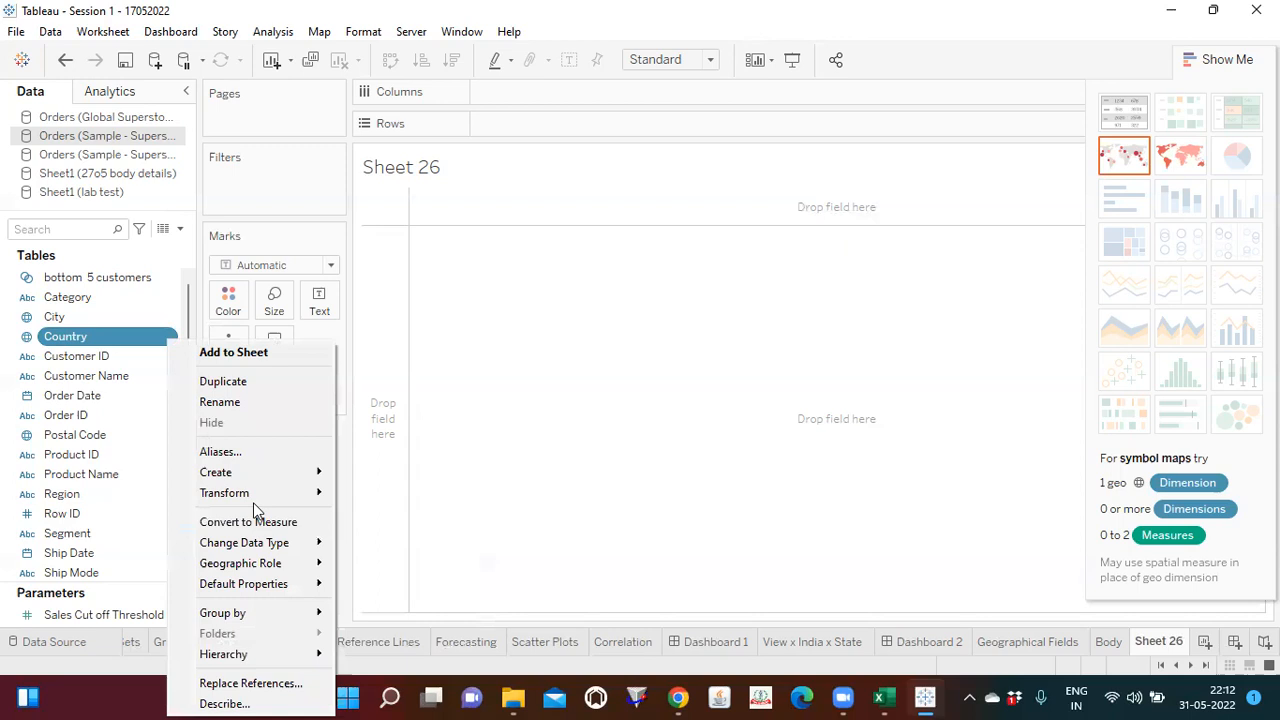
click(620, 437)
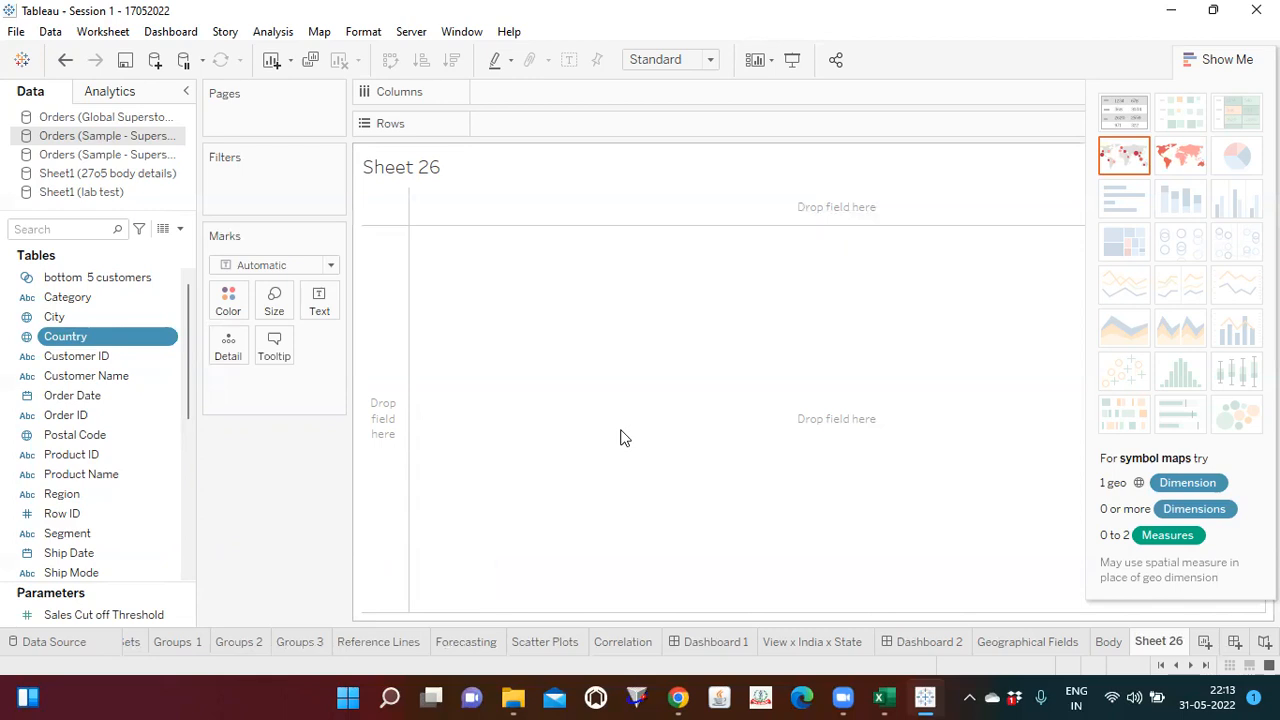
Step: Rename the worksheet as Num func and hide the Show Me chart suggestions
text(Num)
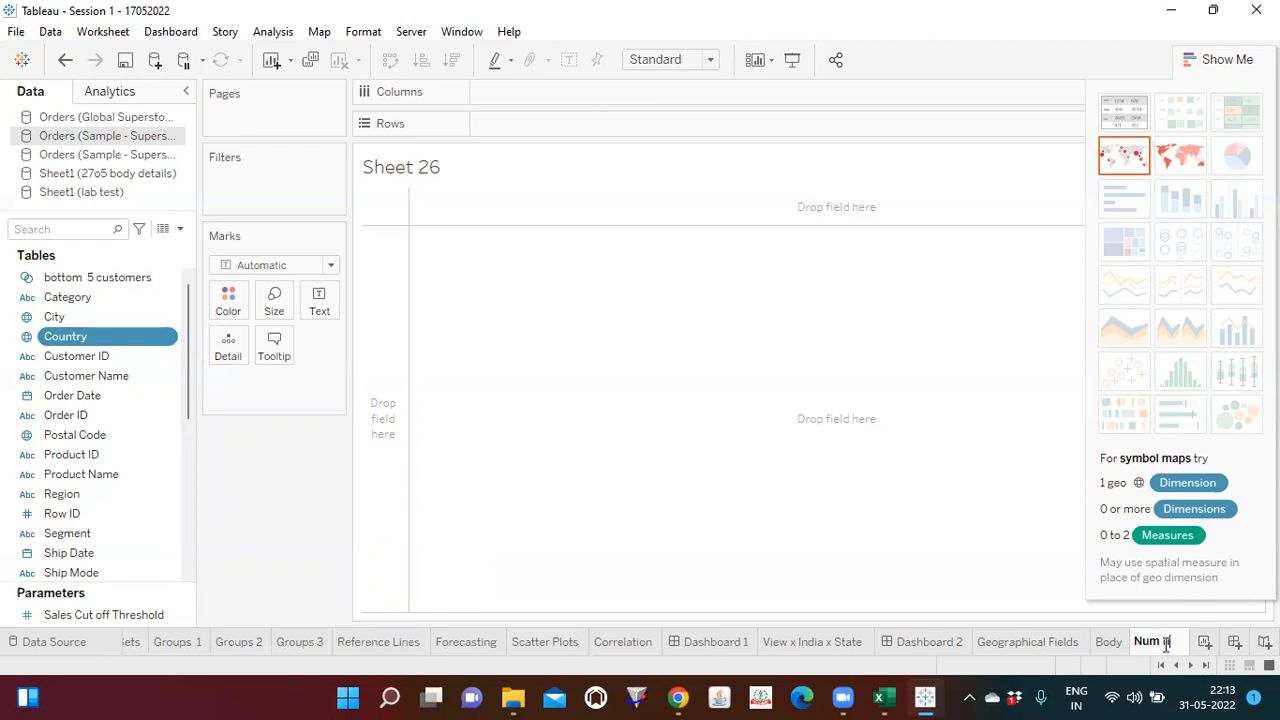
text( func)
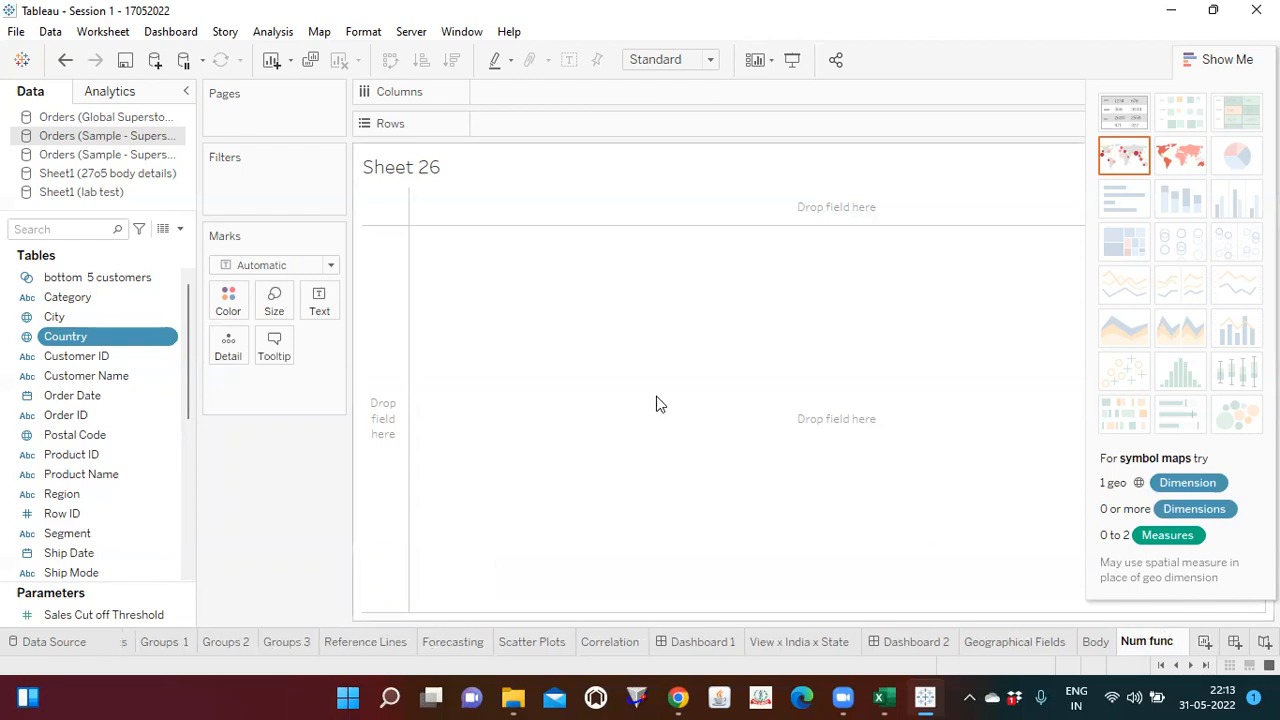
click(656, 403)
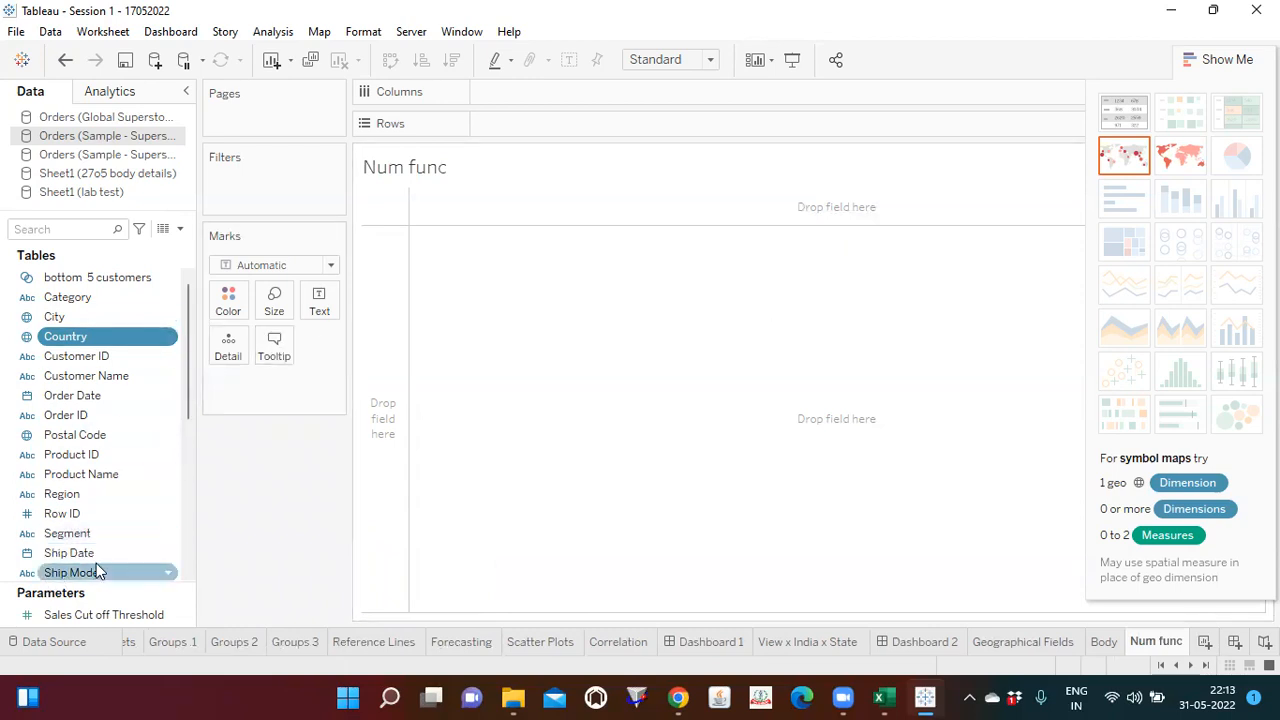
click(1222, 62)
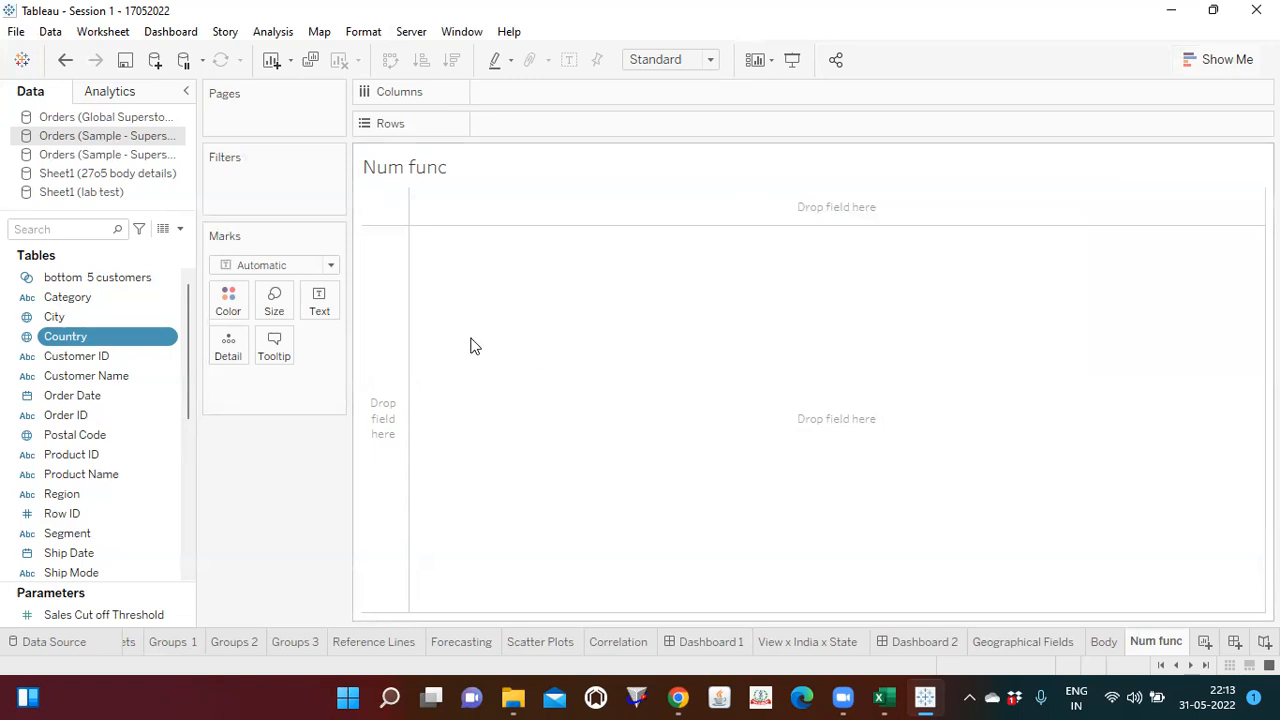
Step: Build a bar chart with Ship Mode as columns and the sums of Profit and Discount as rows
drag(185, 393, 185, 471)
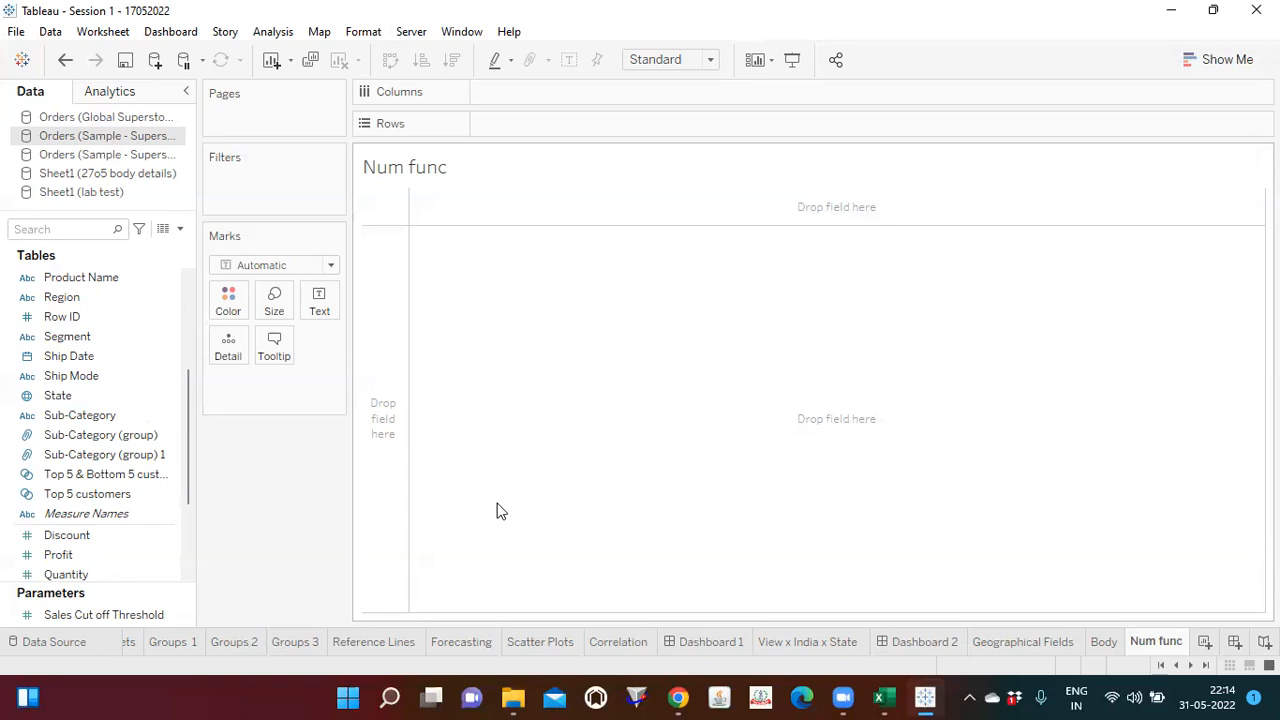
click(508, 168)
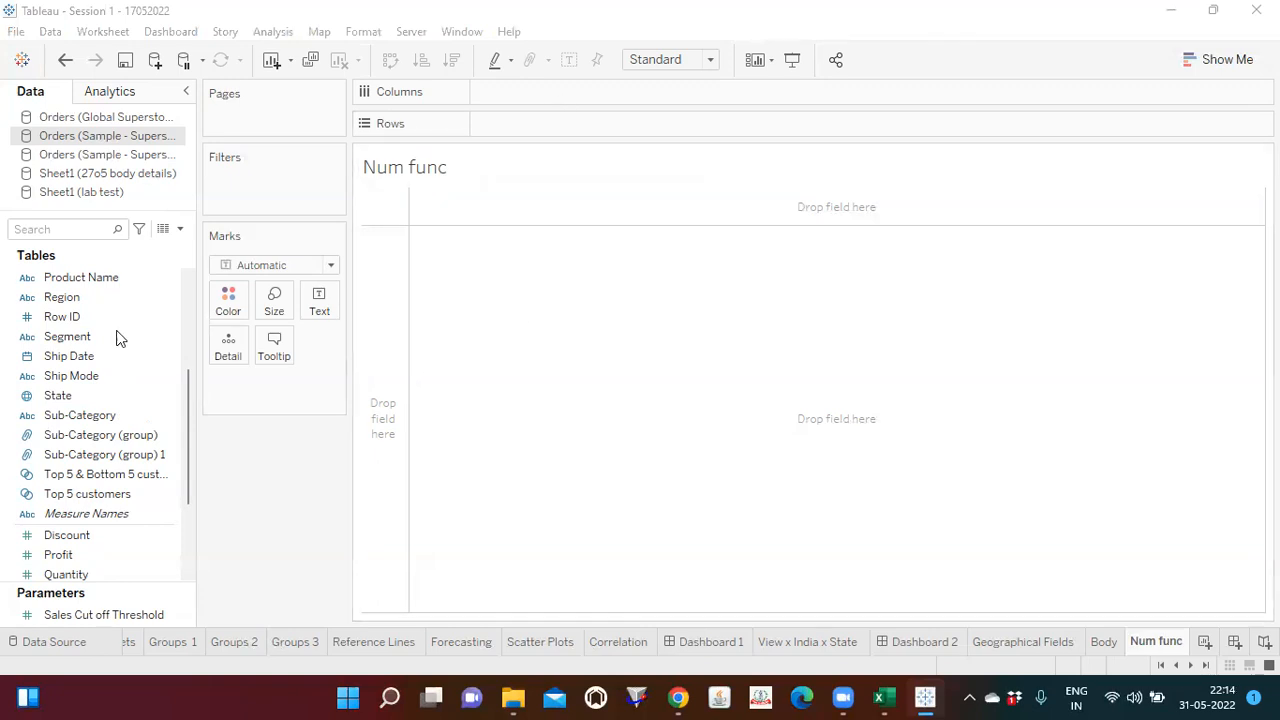
click(80, 378)
drag(82, 377, 528, 92)
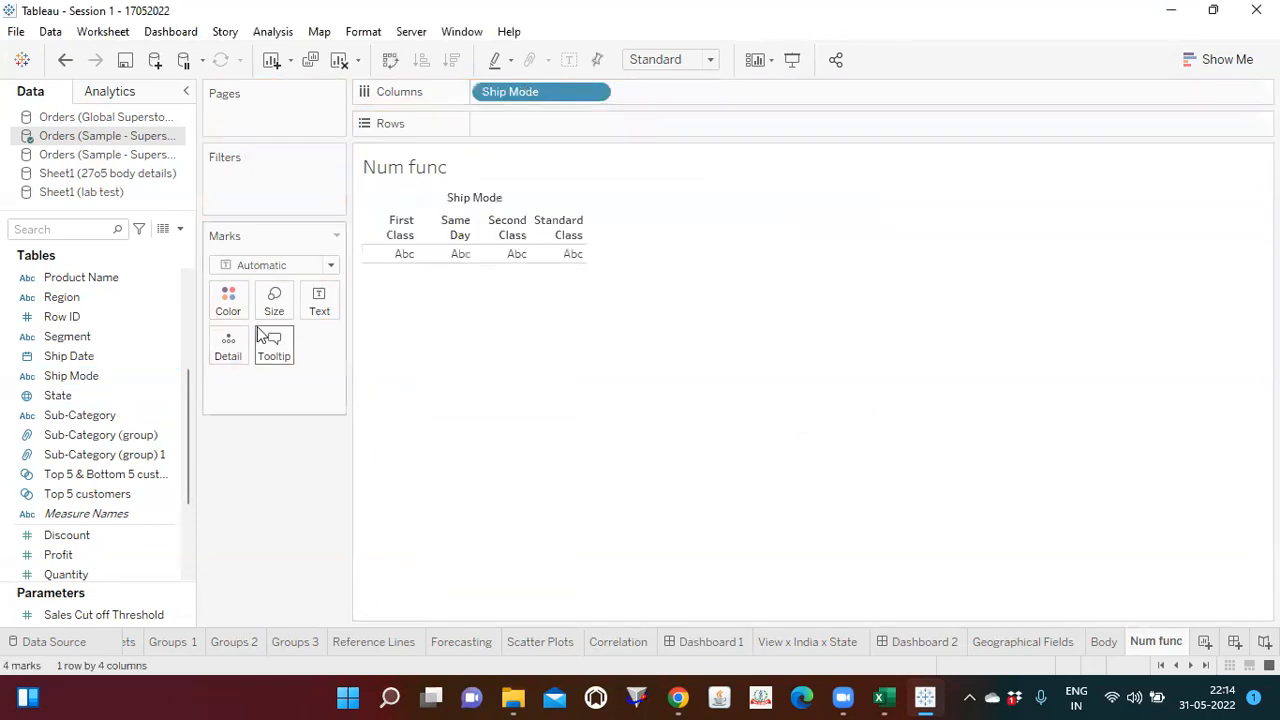
drag(62, 555, 513, 125)
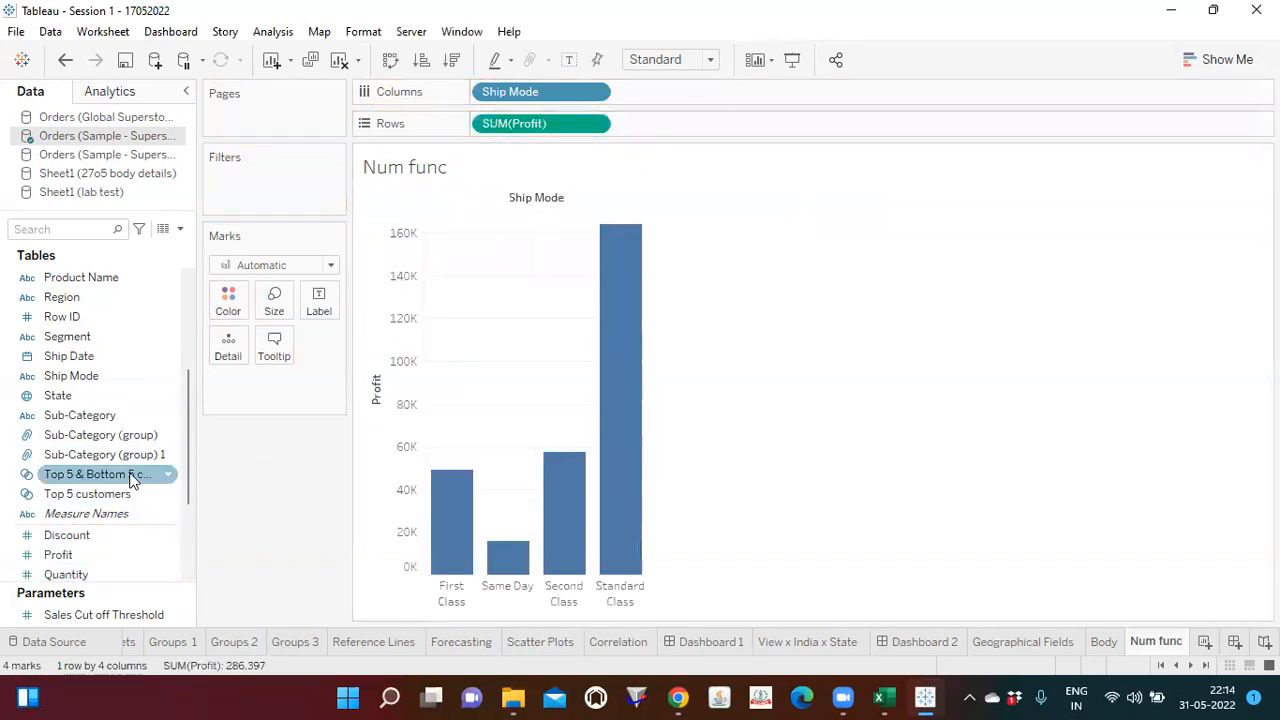
drag(48, 540, 655, 118)
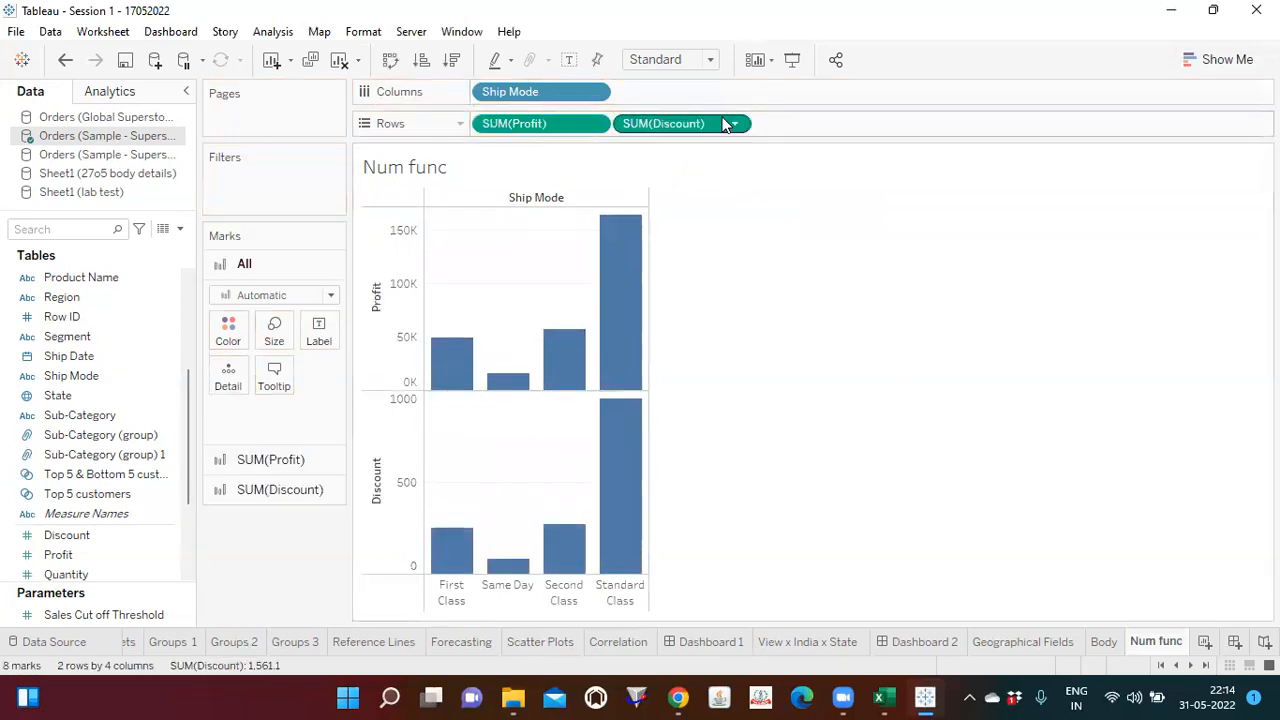
Step: Fit the chart to the entire view and label all bars with the sum of Profit
click(709, 59)
click(656, 128)
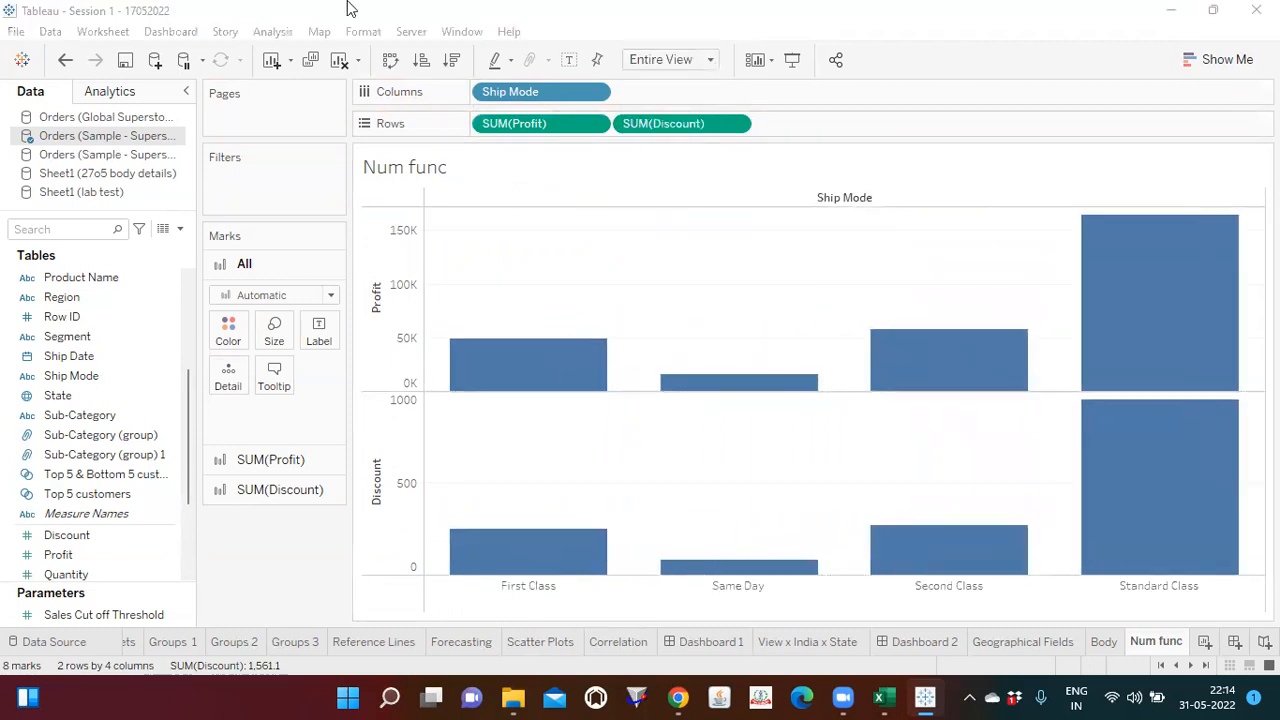
drag(58, 554, 318, 332)
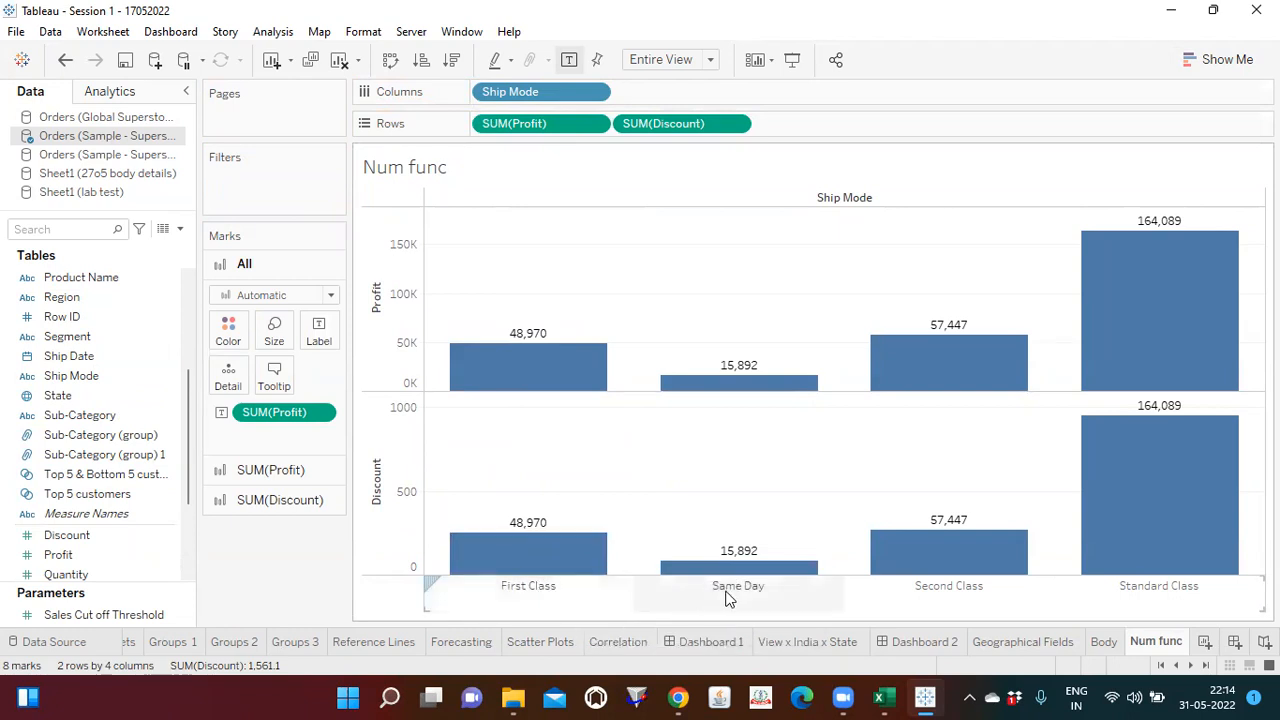
mouse_move(522, 360)
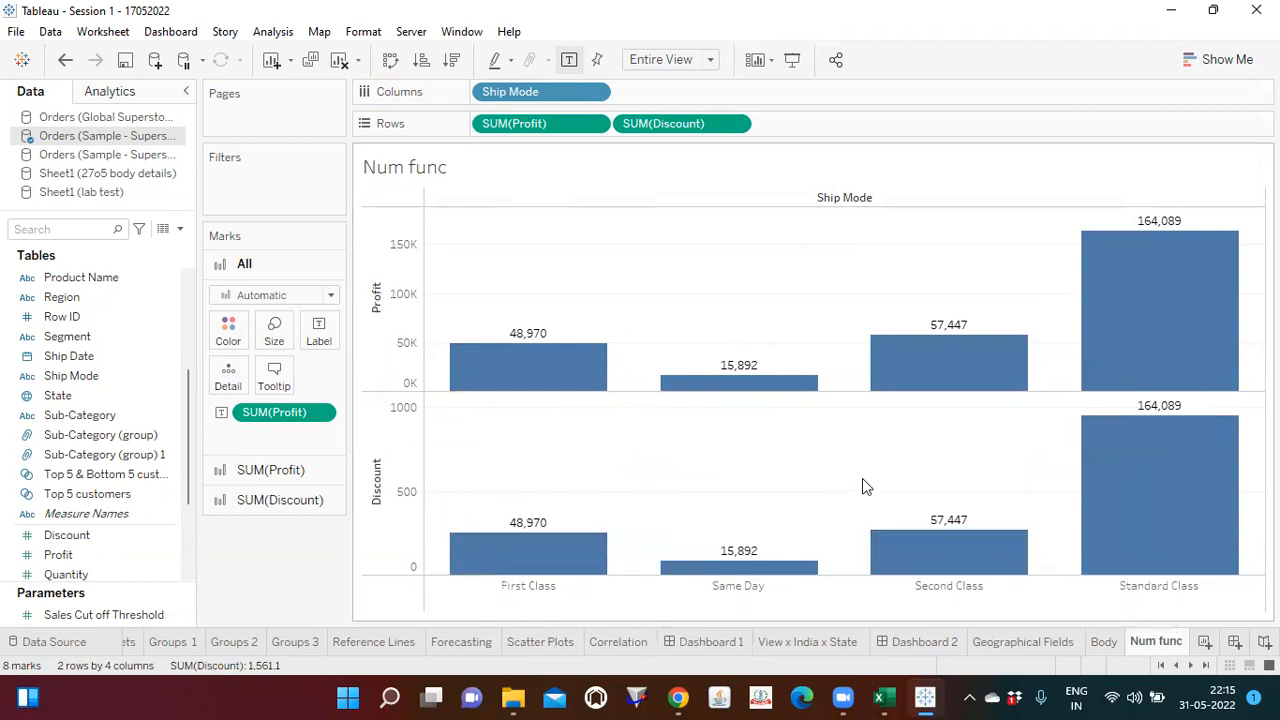
Step: Replace the labels on the Discount bars with the sum of Discount, keeping Profit labels on the Profit bars
mouse_move(533, 383)
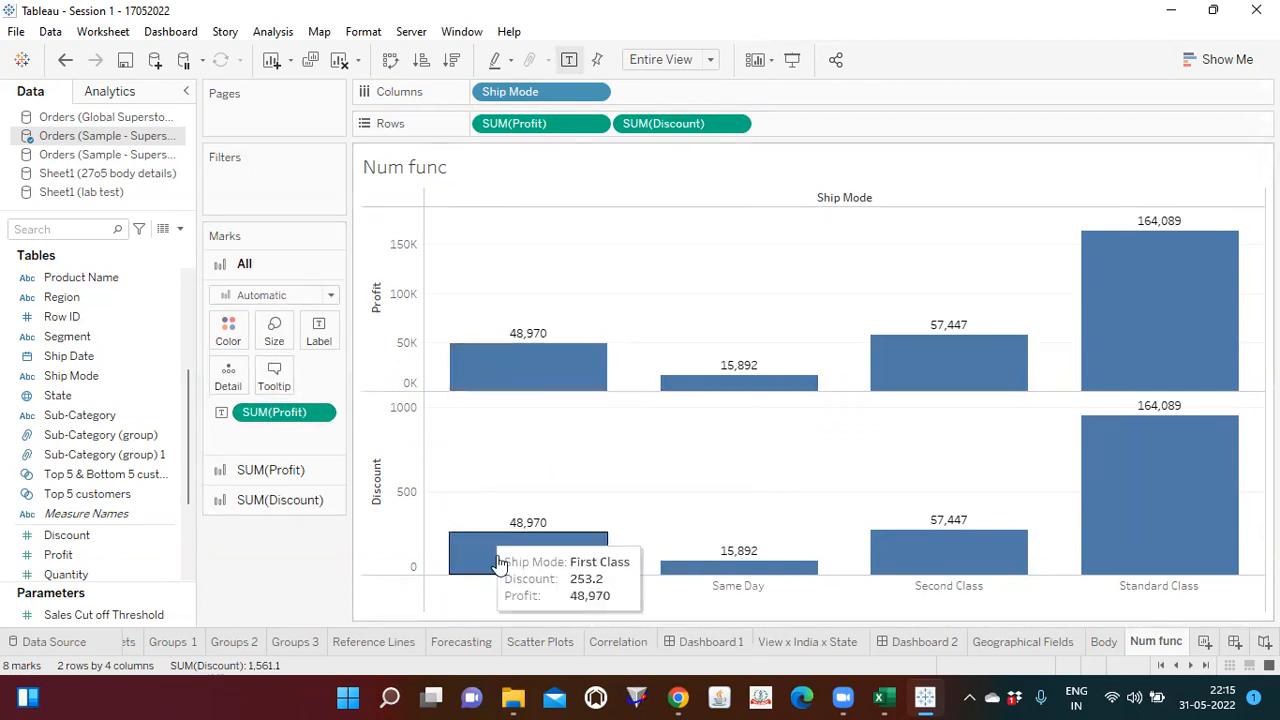
click(251, 470)
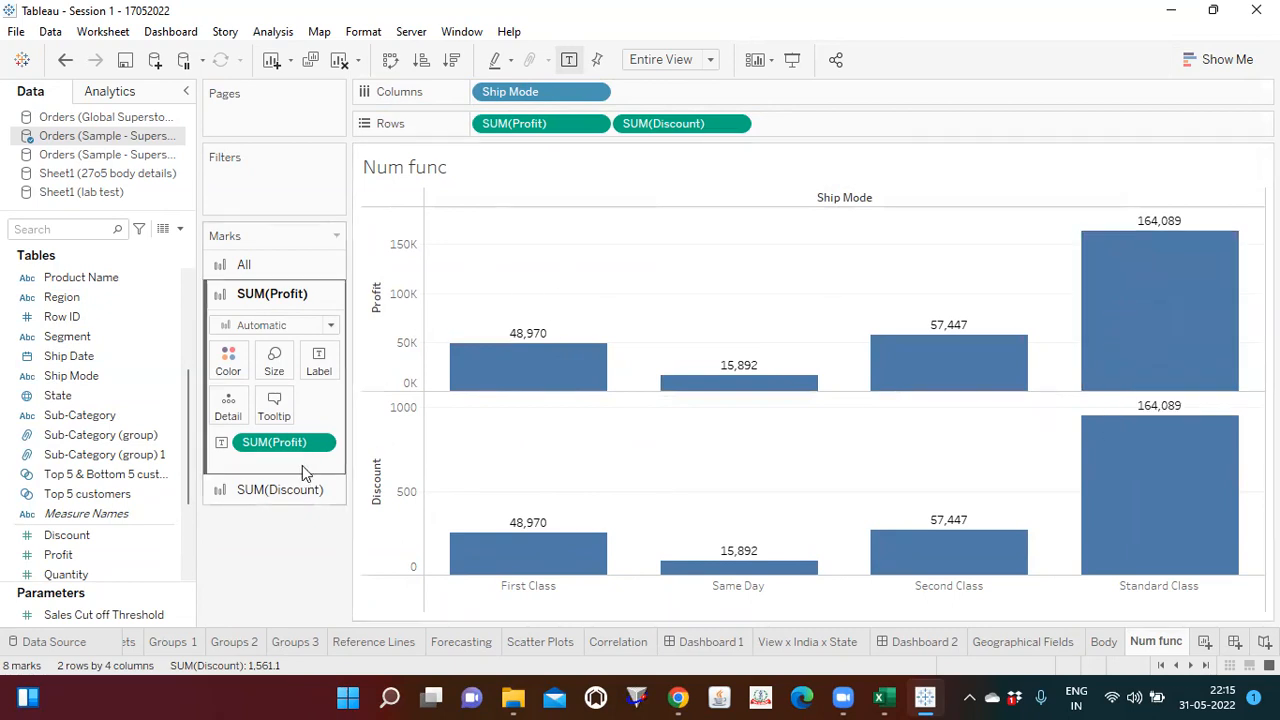
click(285, 490)
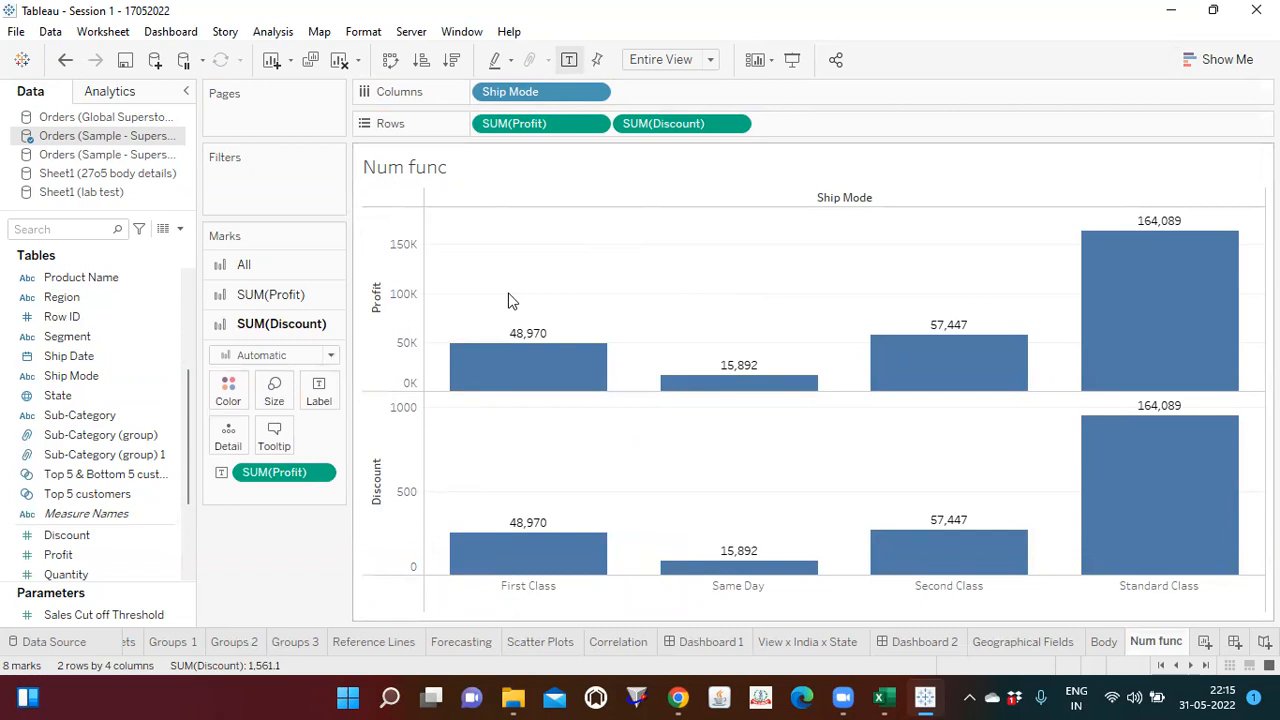
click(270, 276)
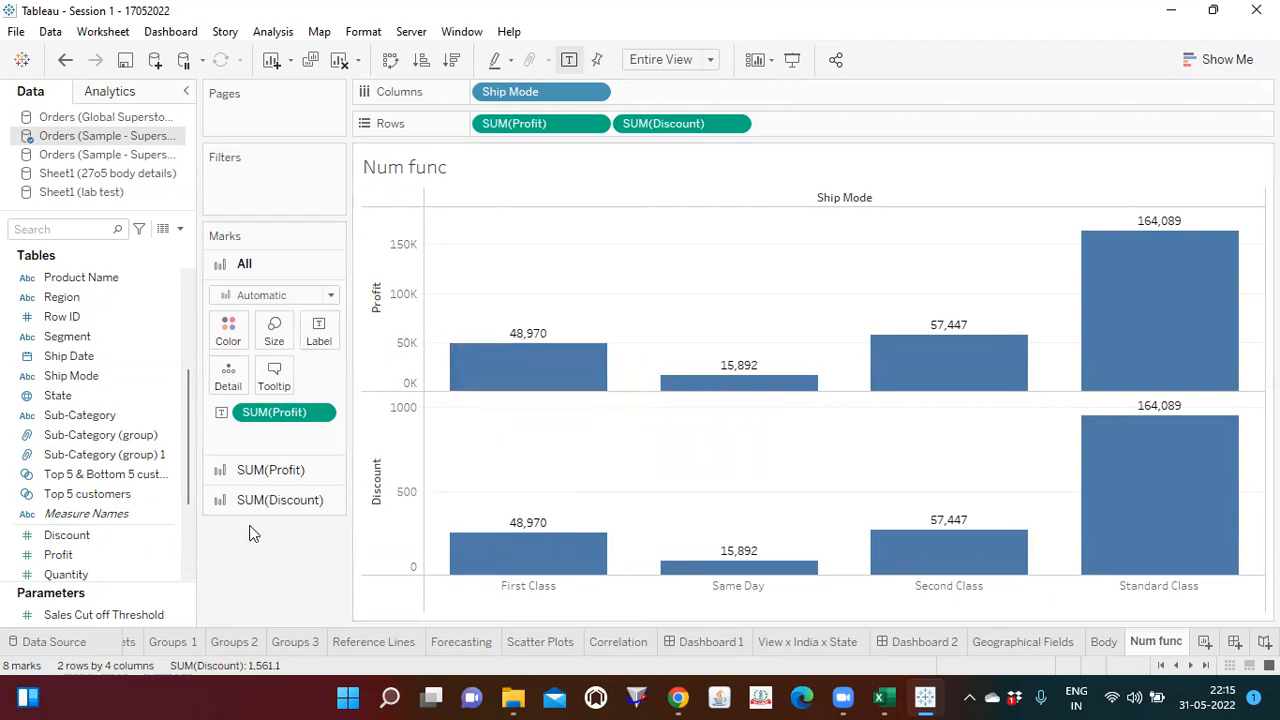
click(296, 502)
drag(277, 476, 318, 403)
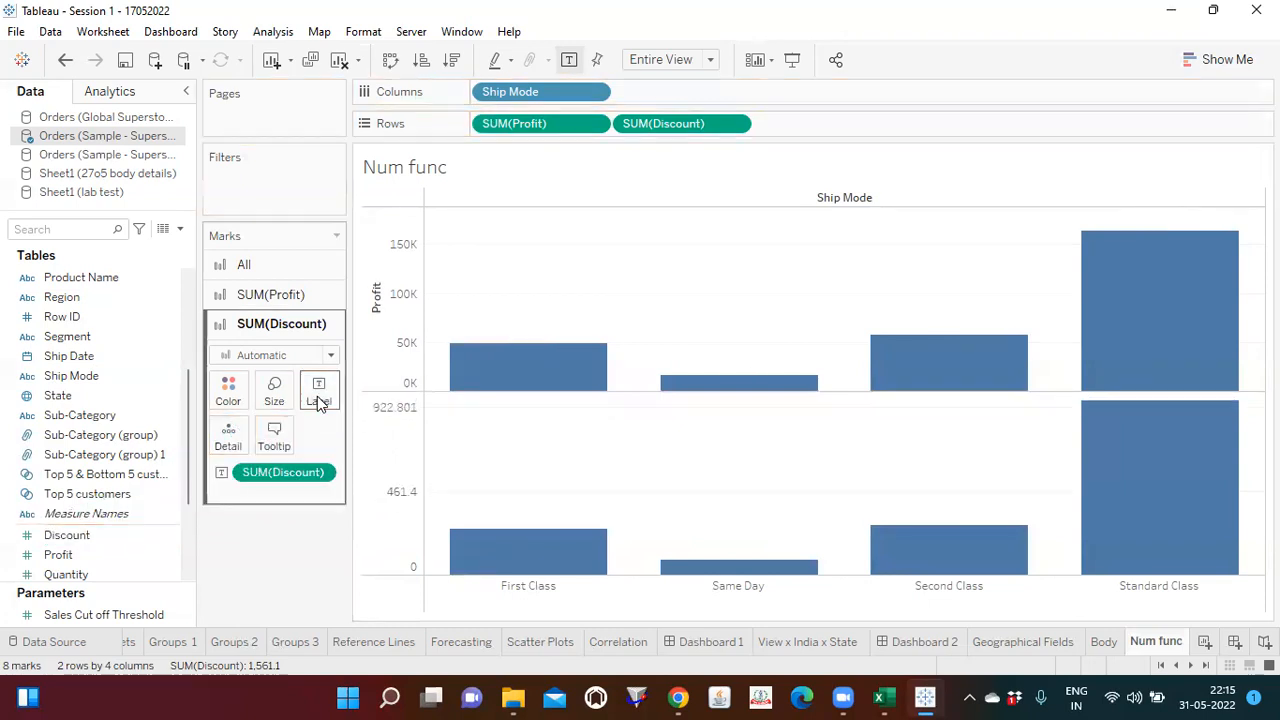
mouse_move(538, 544)
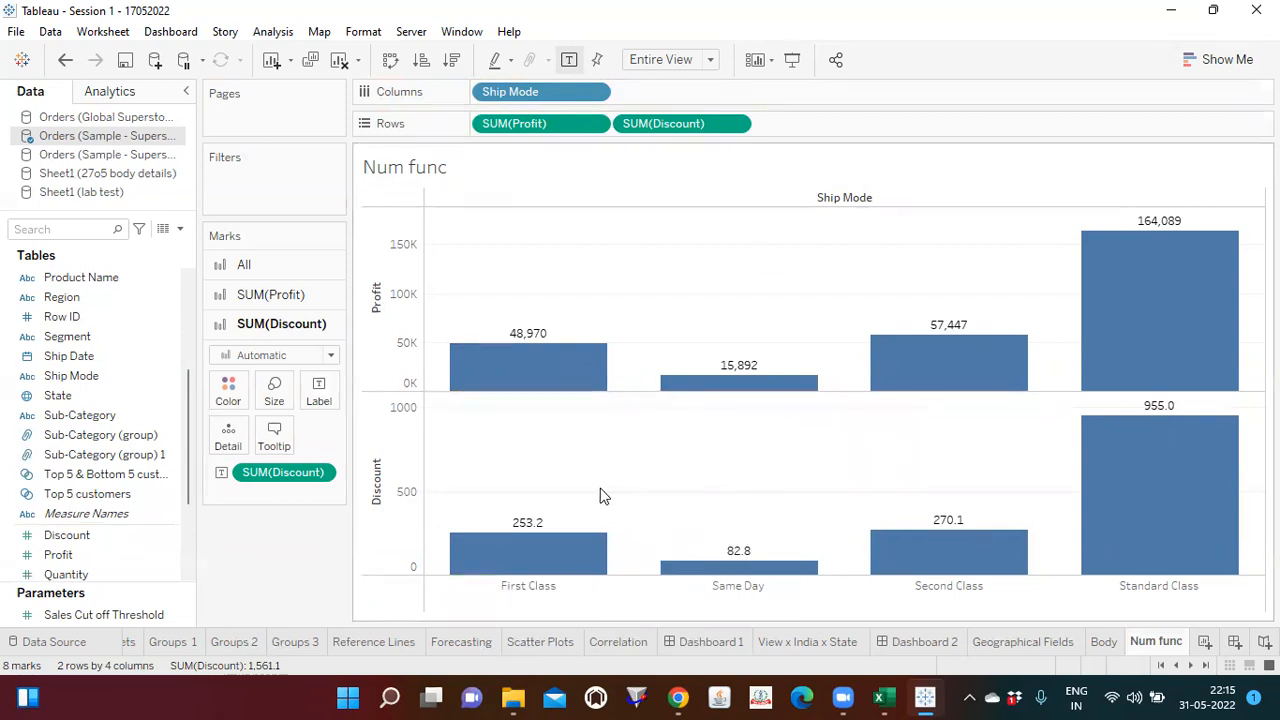
mouse_move(549, 562)
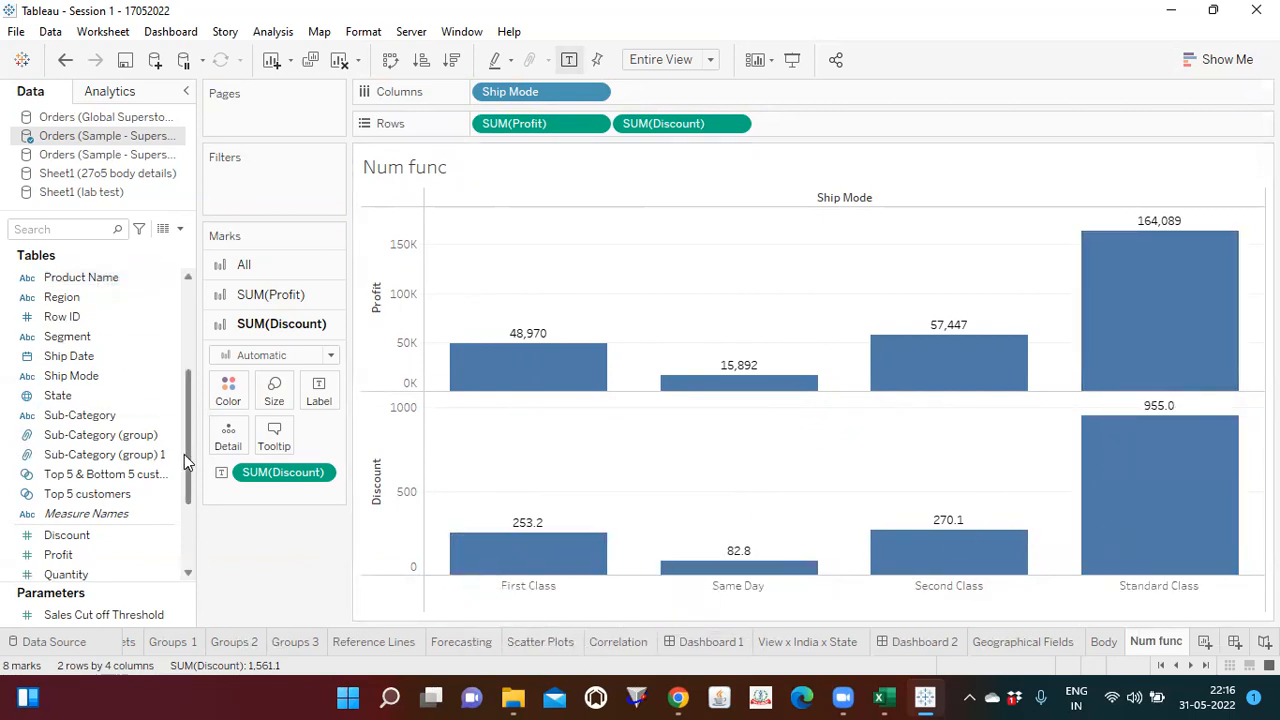
Step: Start a new calculated field in the Sample - Superstore orders data and name it num func
drag(190, 465, 186, 343)
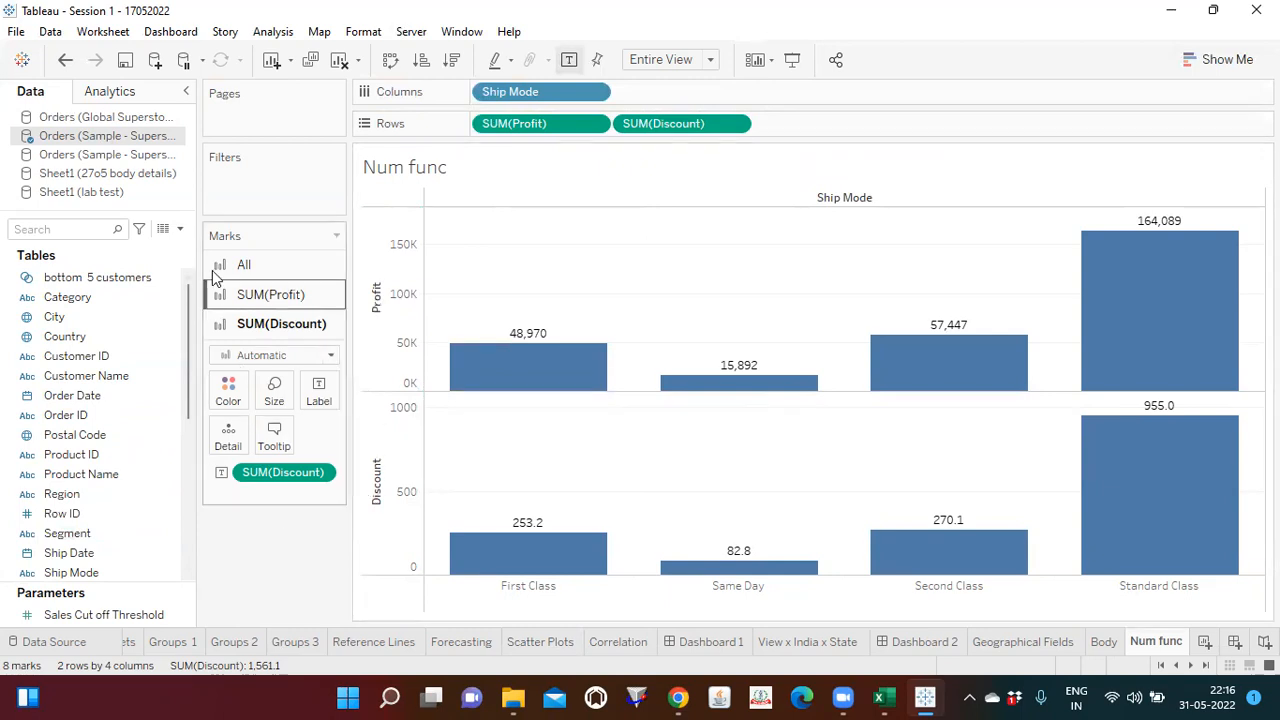
click(181, 233)
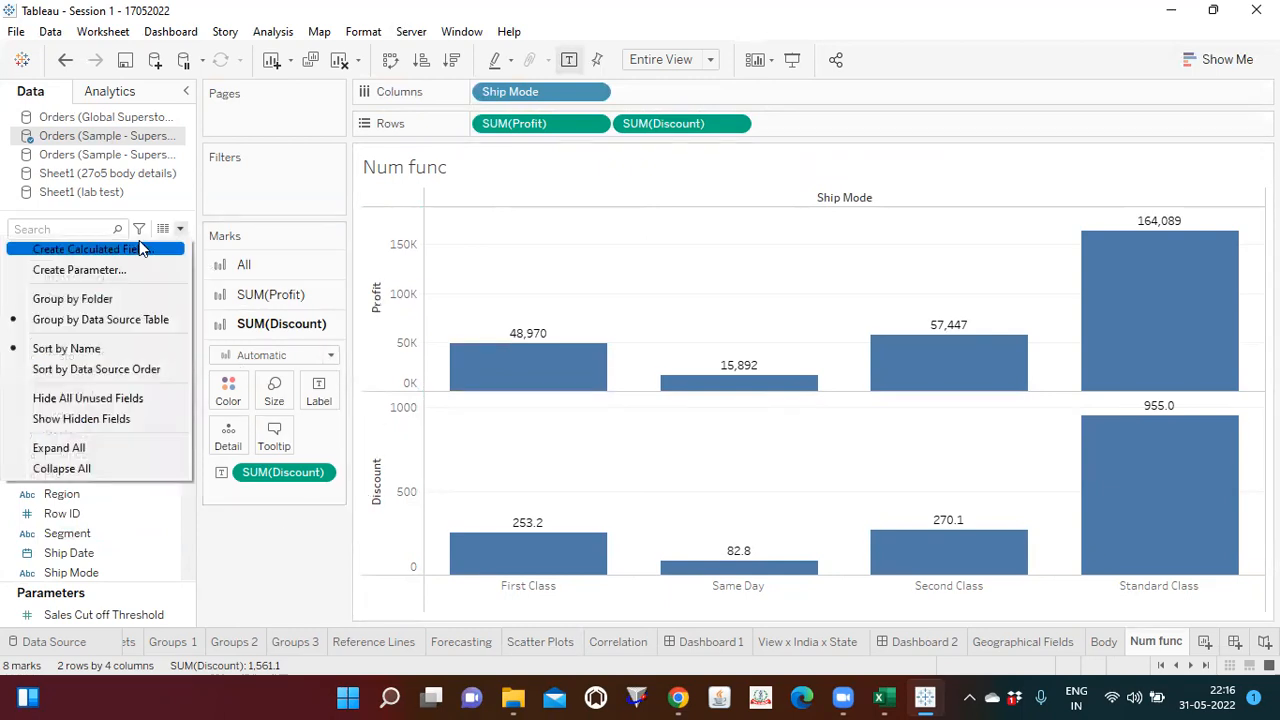
click(139, 243)
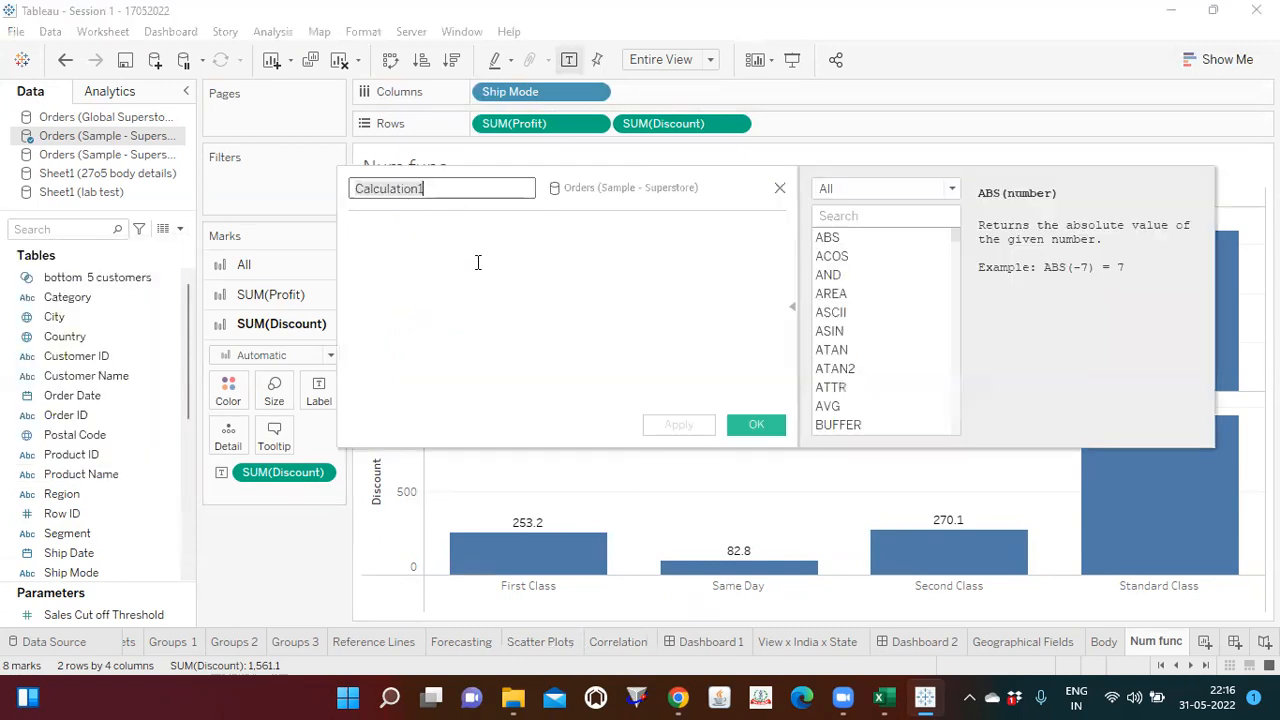
click(797, 323)
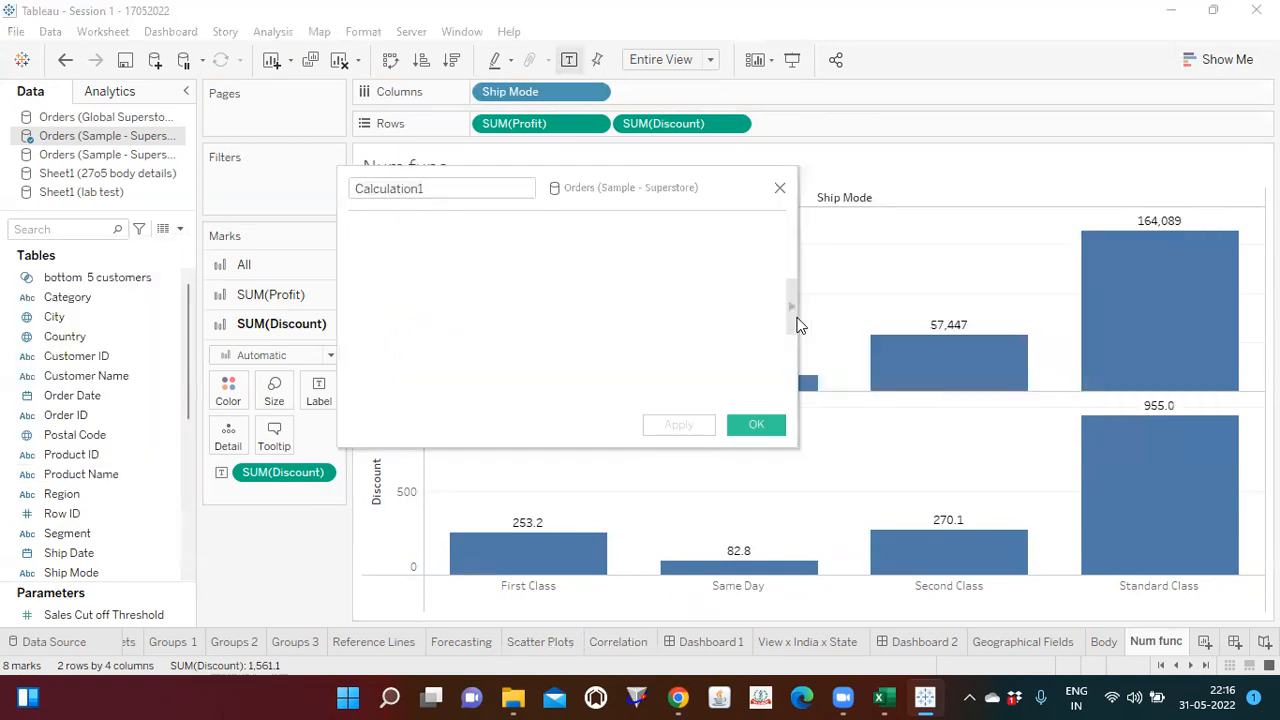
double_click(438, 187)
text(n)
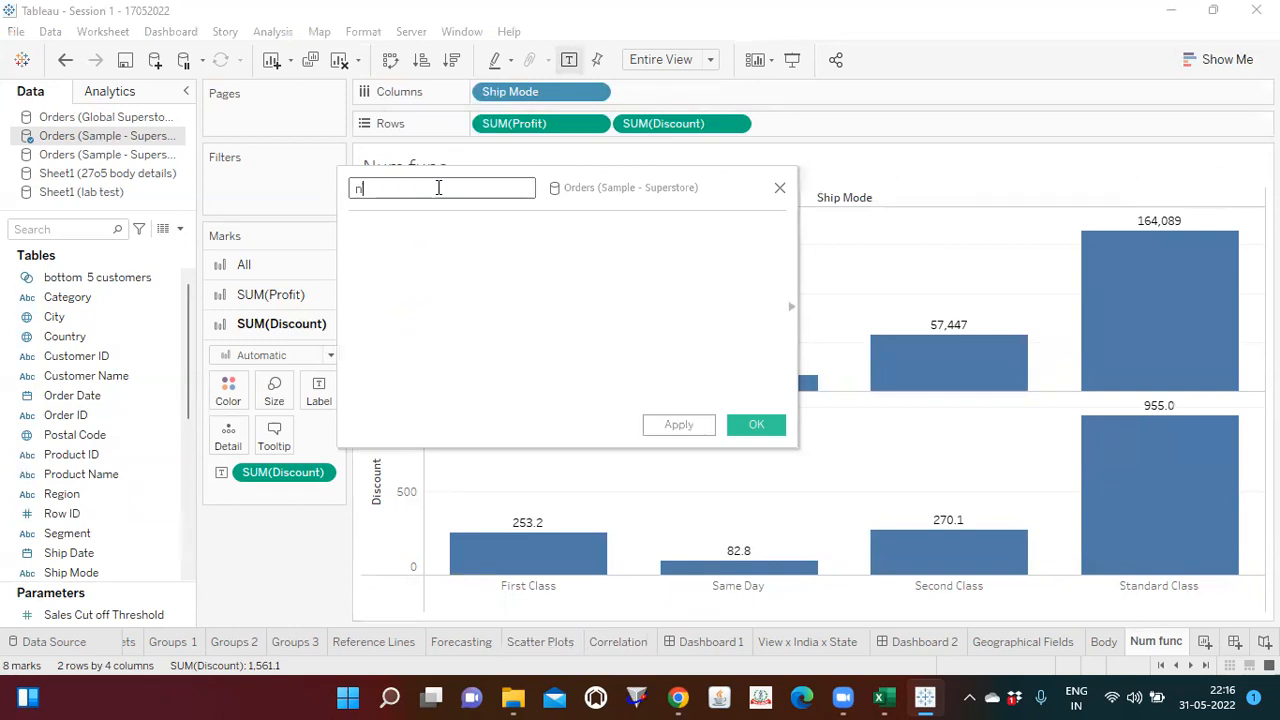
text(um func)
click(440, 271)
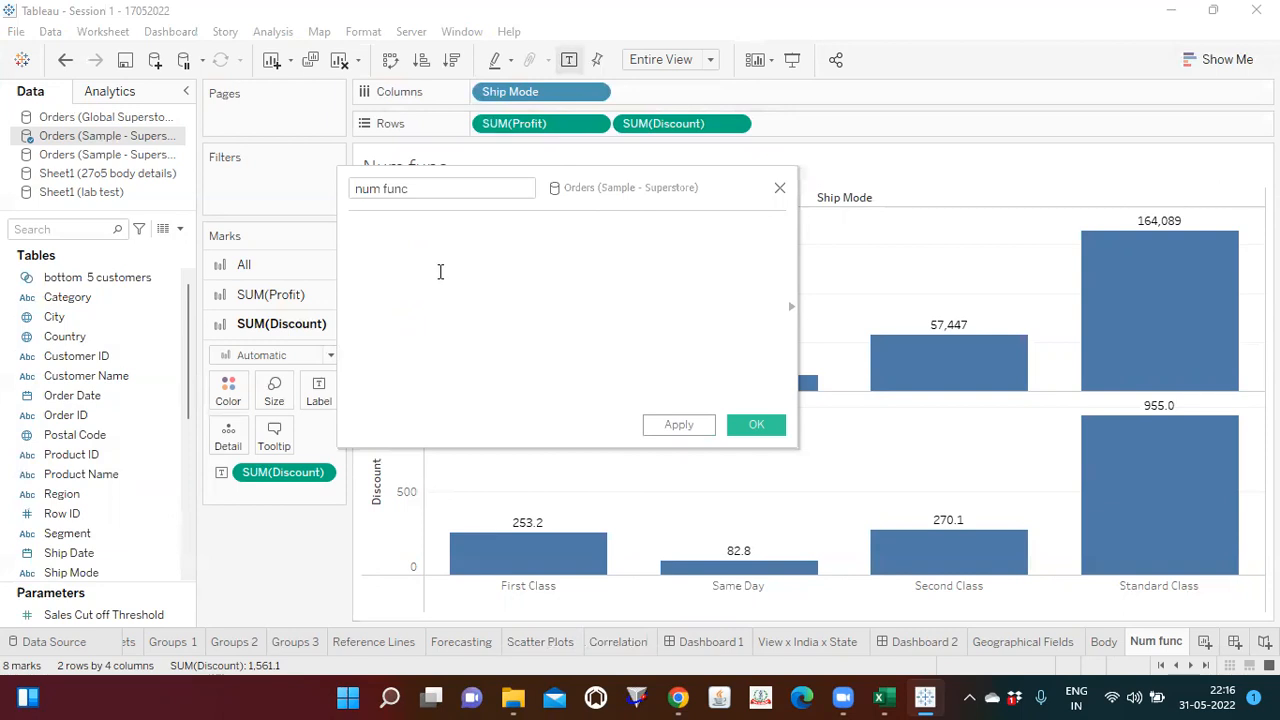
Step: Filter the calculation function reference to Number functions and view the descriptions of COS and CEILING
click(787, 298)
click(791, 309)
click(791, 309)
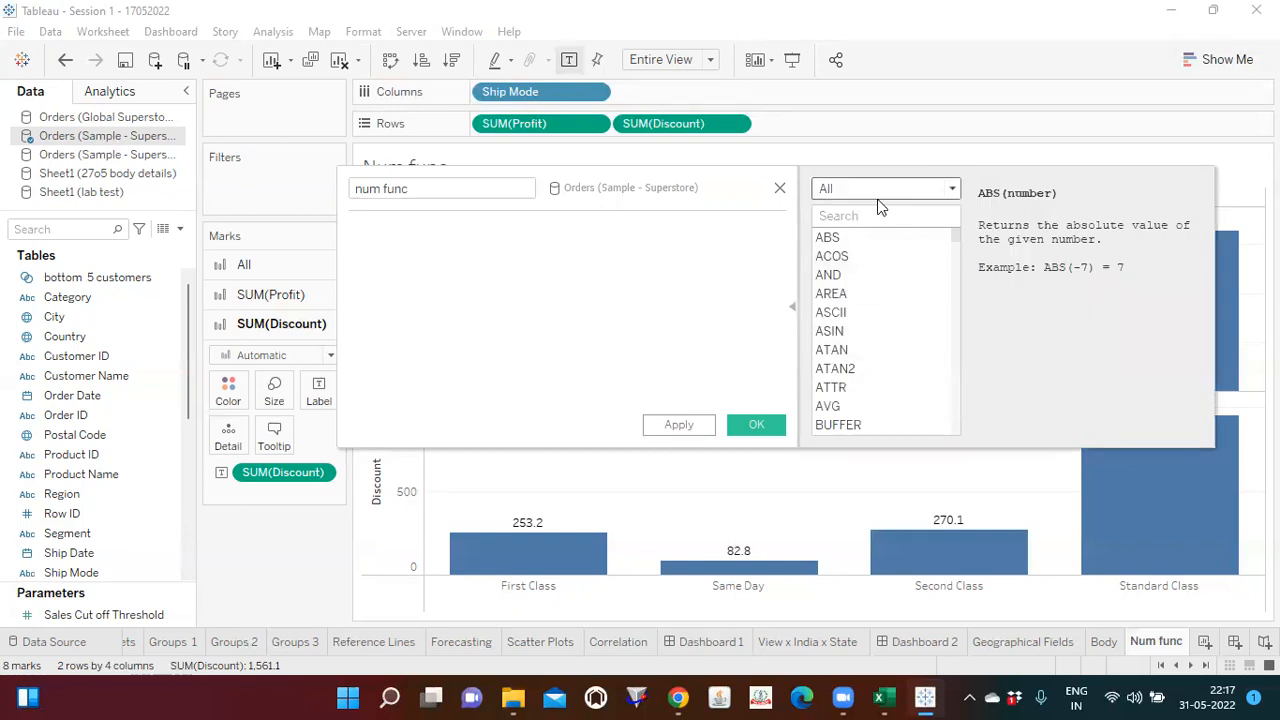
click(952, 188)
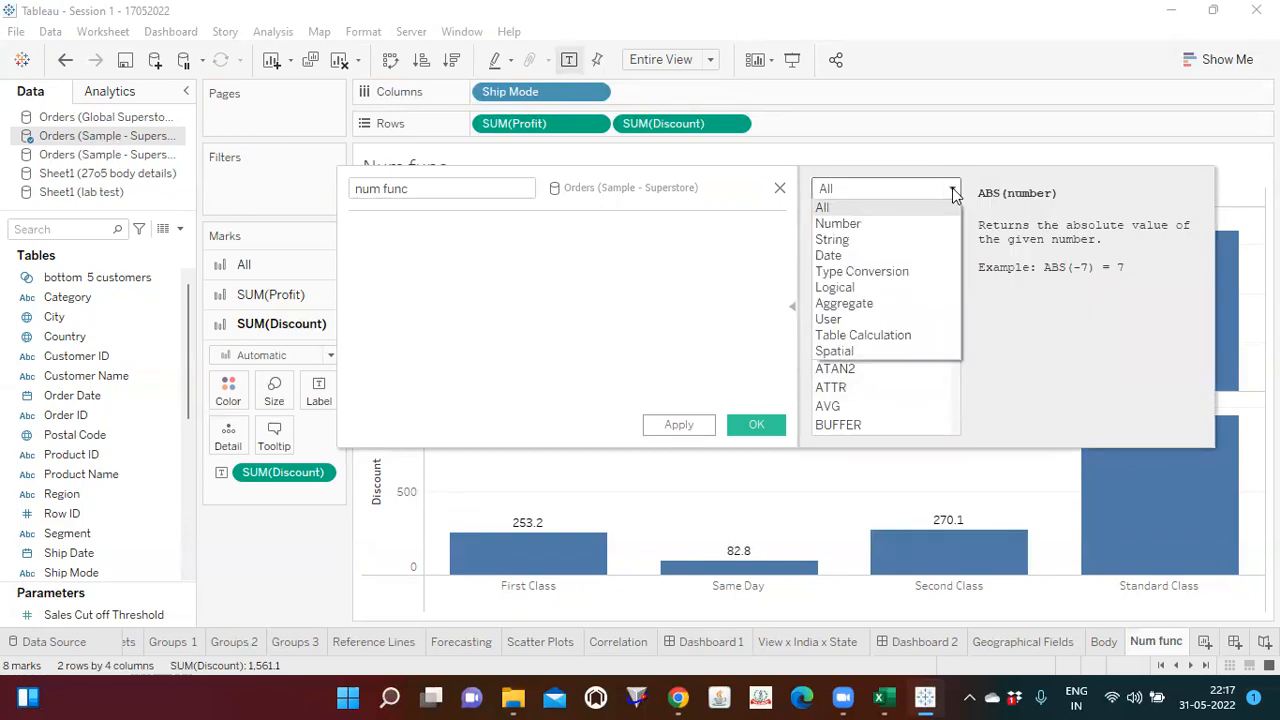
click(868, 224)
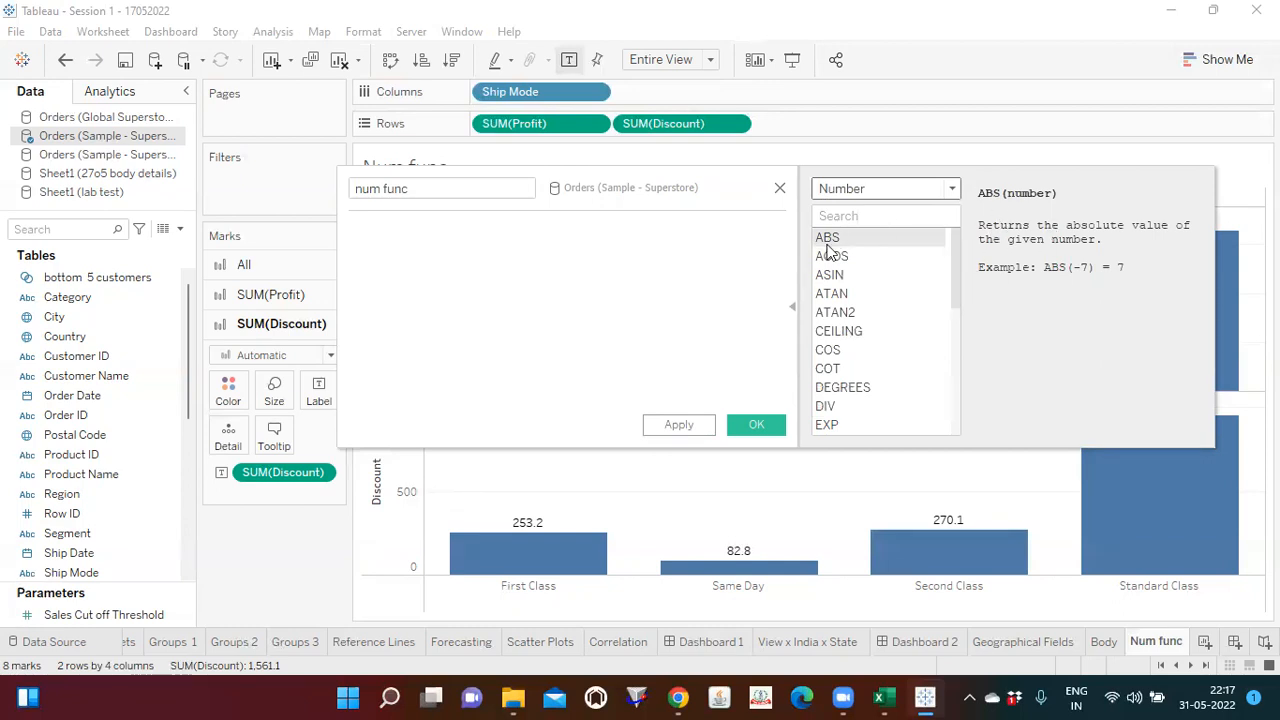
click(851, 355)
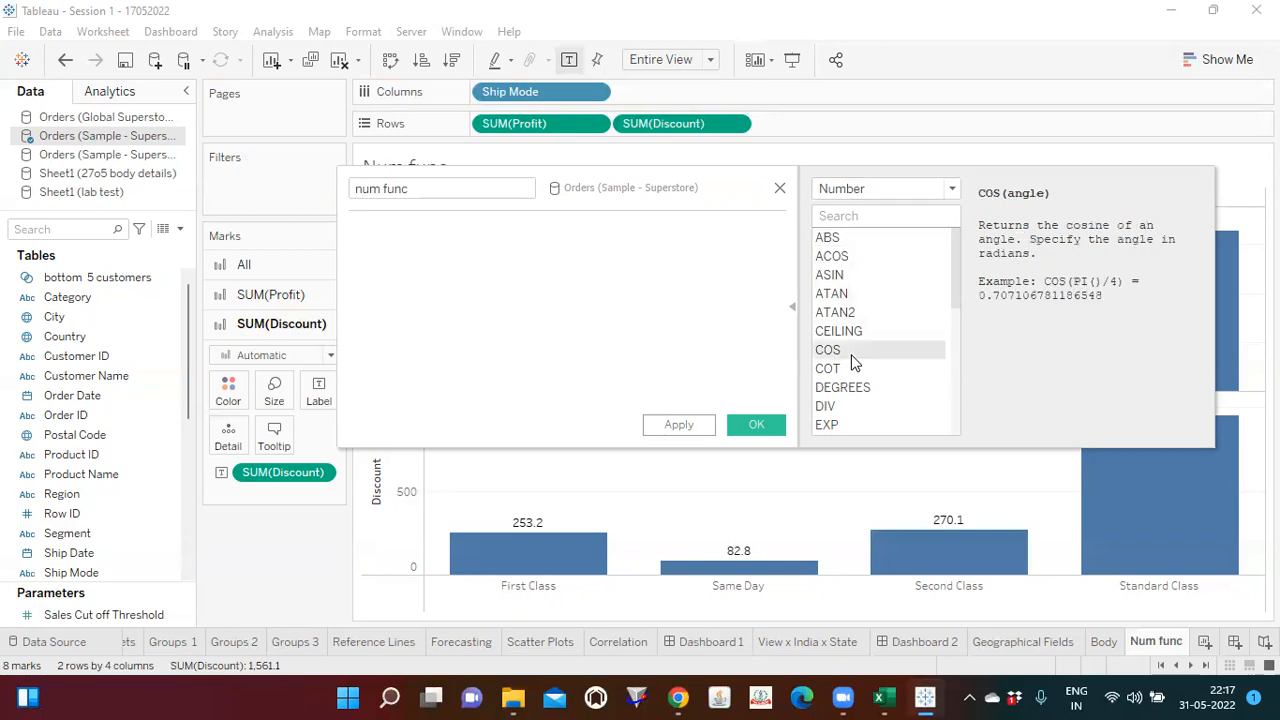
click(840, 336)
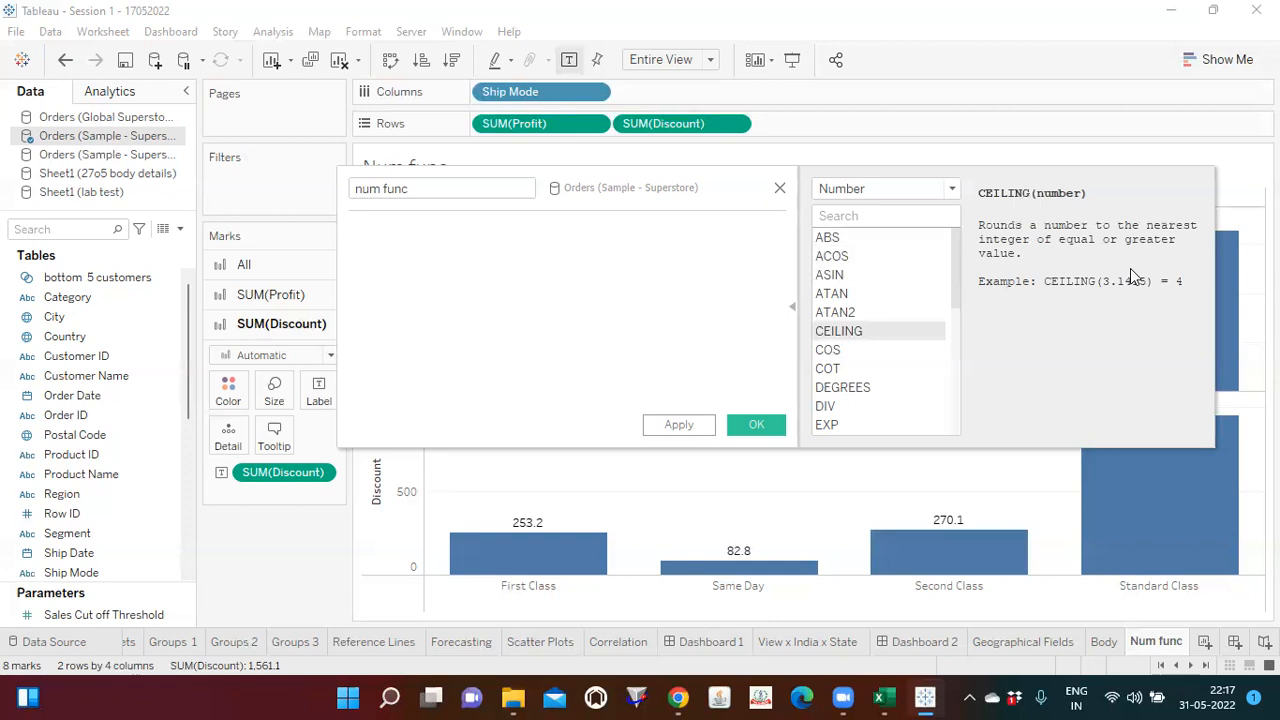
Step: Define the num func calculation as [Profit]-[Discount], apply it and save the calculated field
click(789, 310)
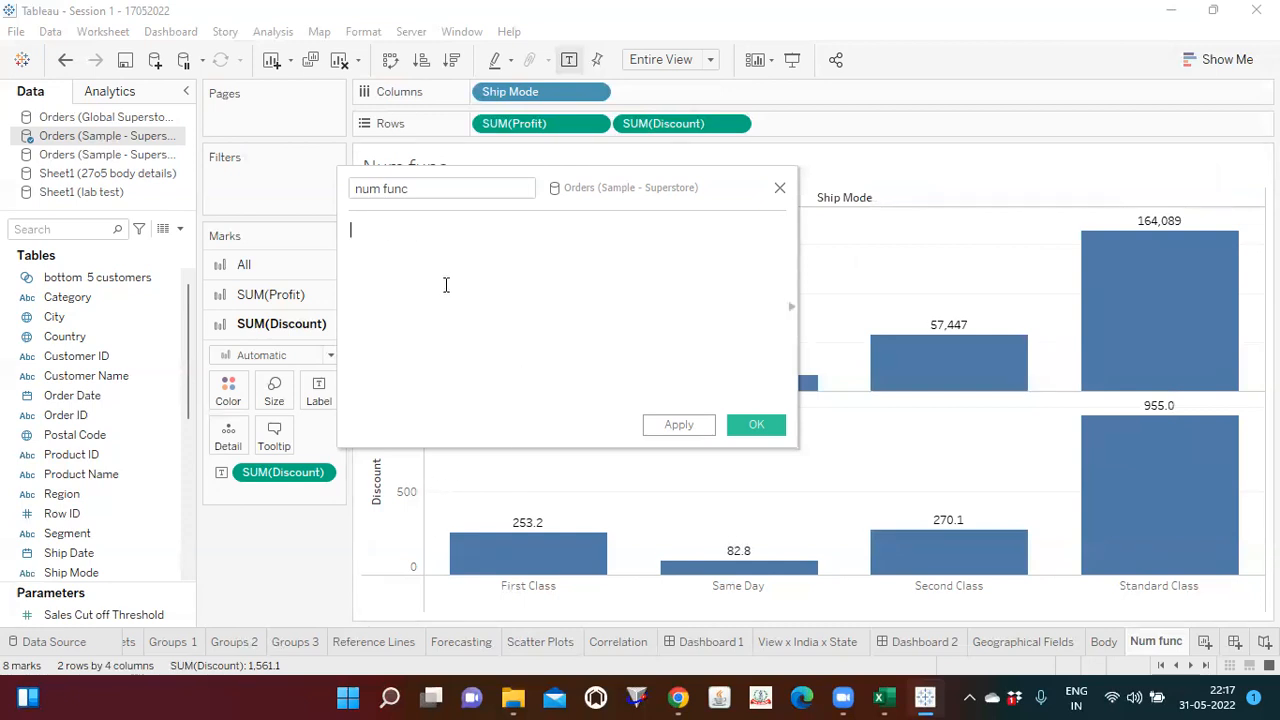
text(prof)
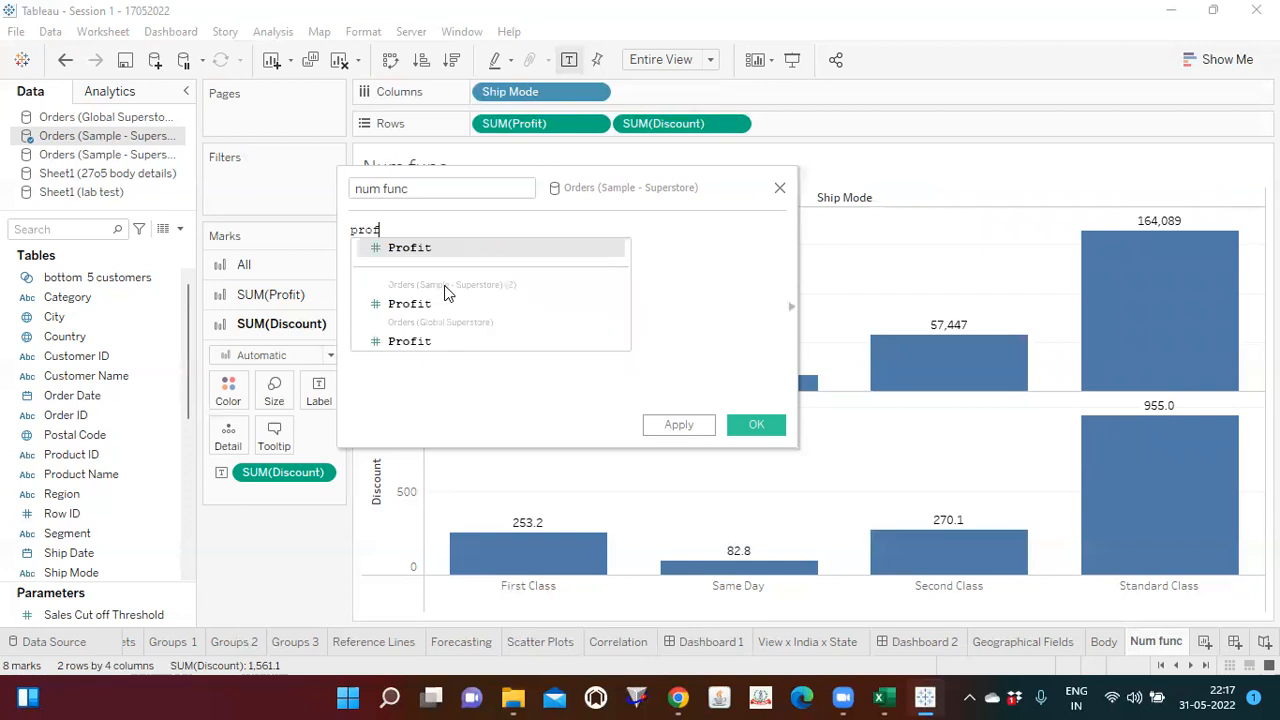
key(Return)
text(-)
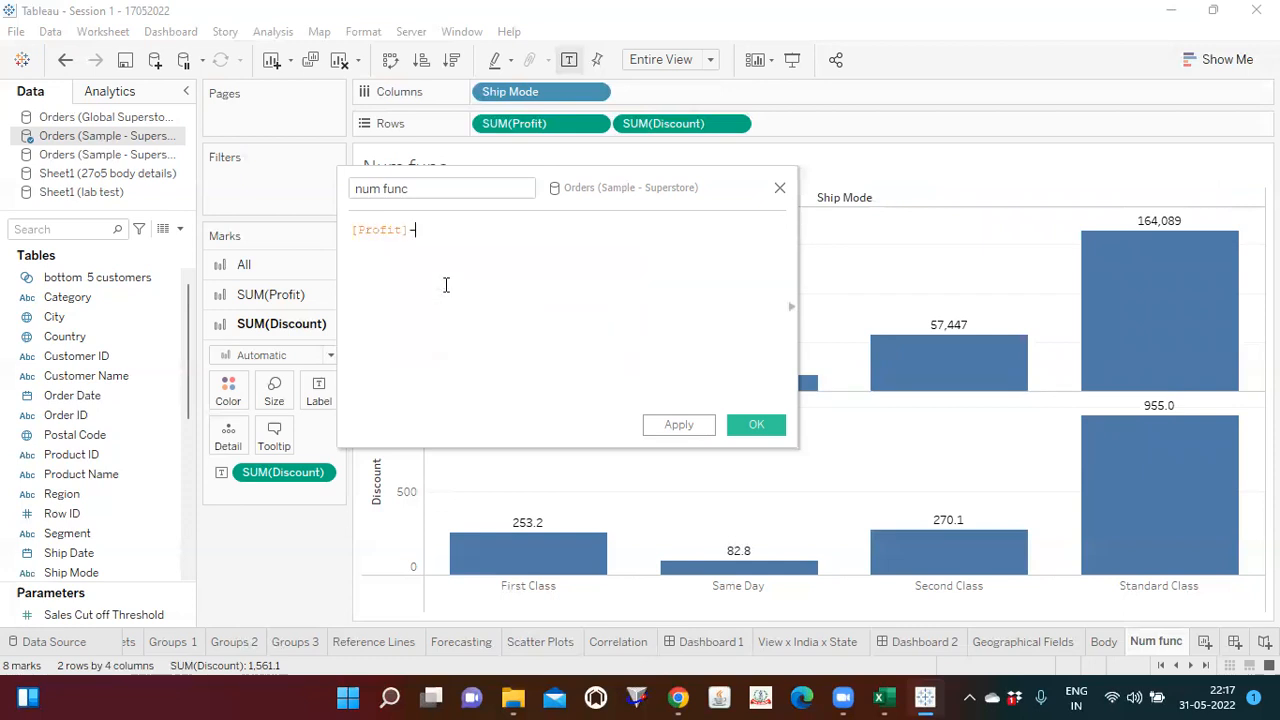
text(disc)
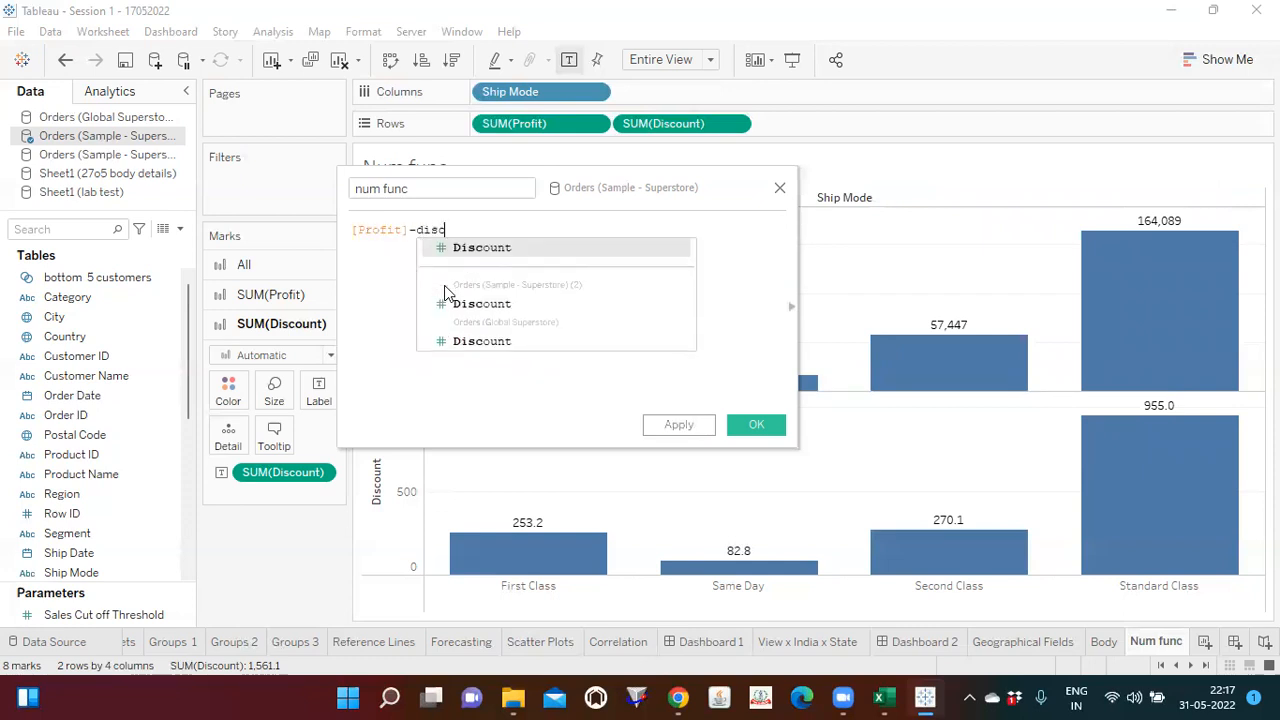
key(Return)
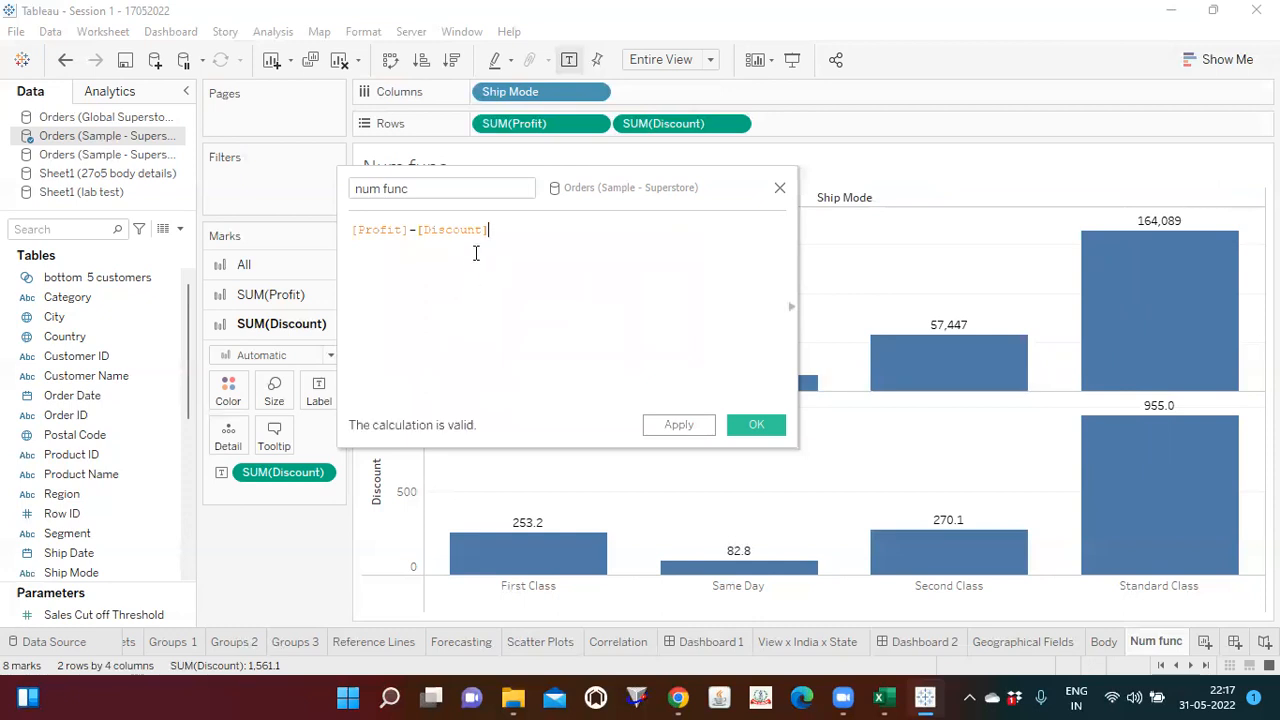
click(683, 428)
click(754, 426)
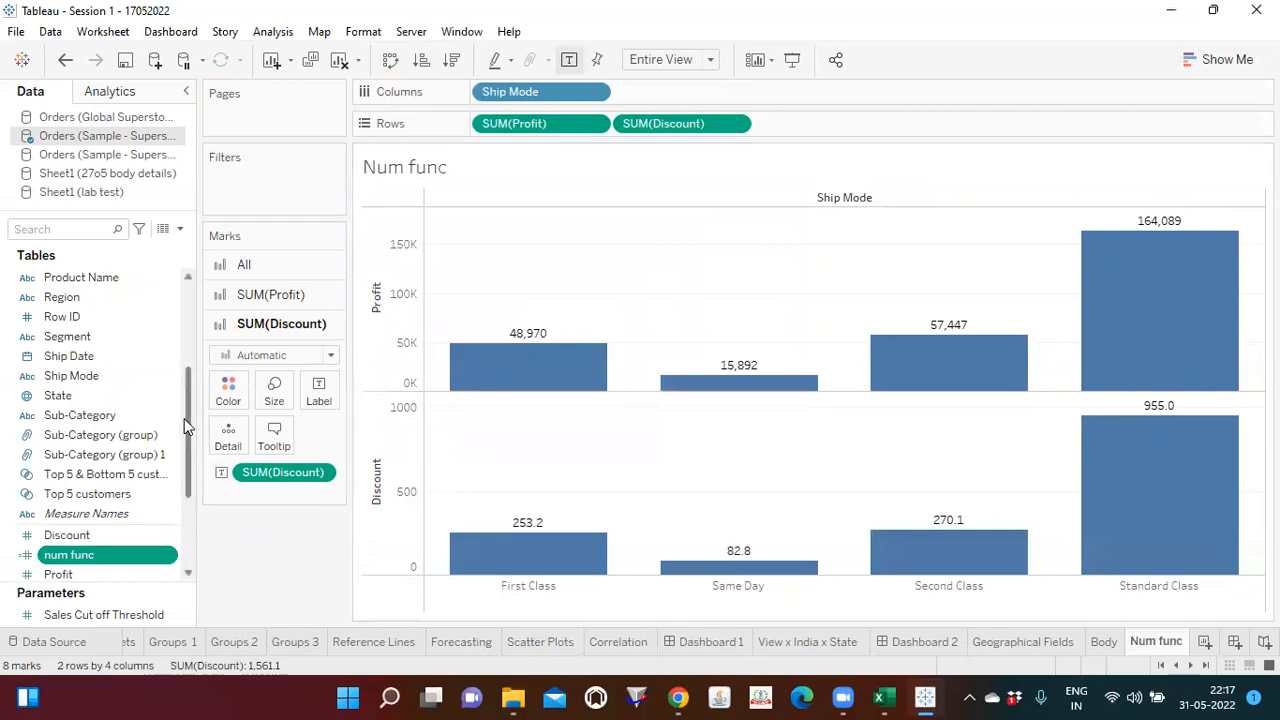
Step: Add the num func field to Rows after the sum of Discount
scroll(186, 428, down, 5)
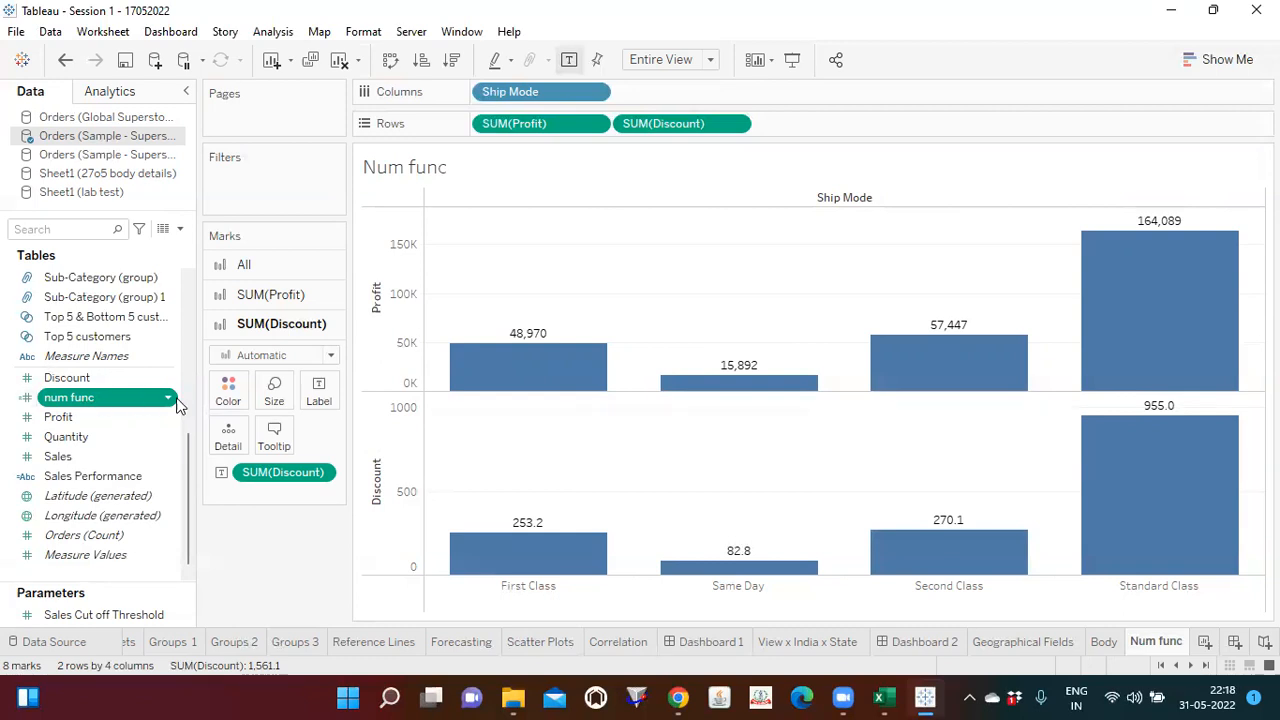
drag(83, 400, 398, 296)
drag(112, 407, 824, 134)
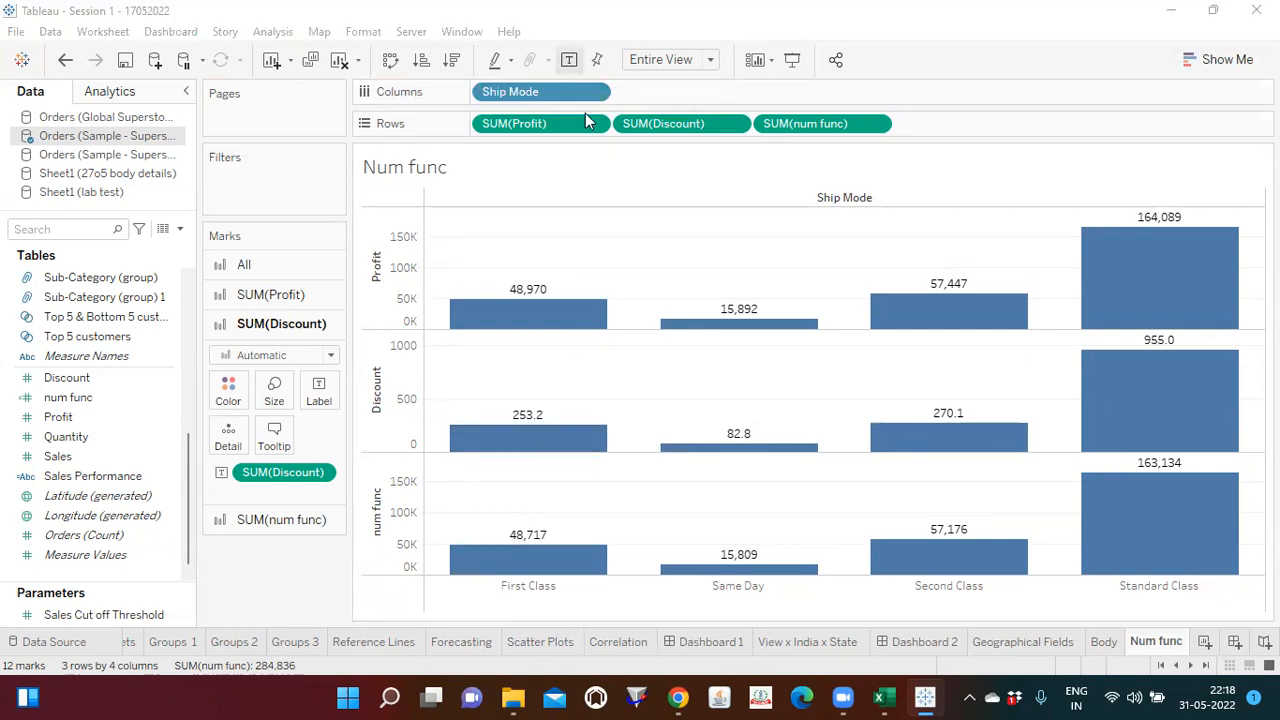
Step: Create a new worksheet and name it String func
click(1202, 643)
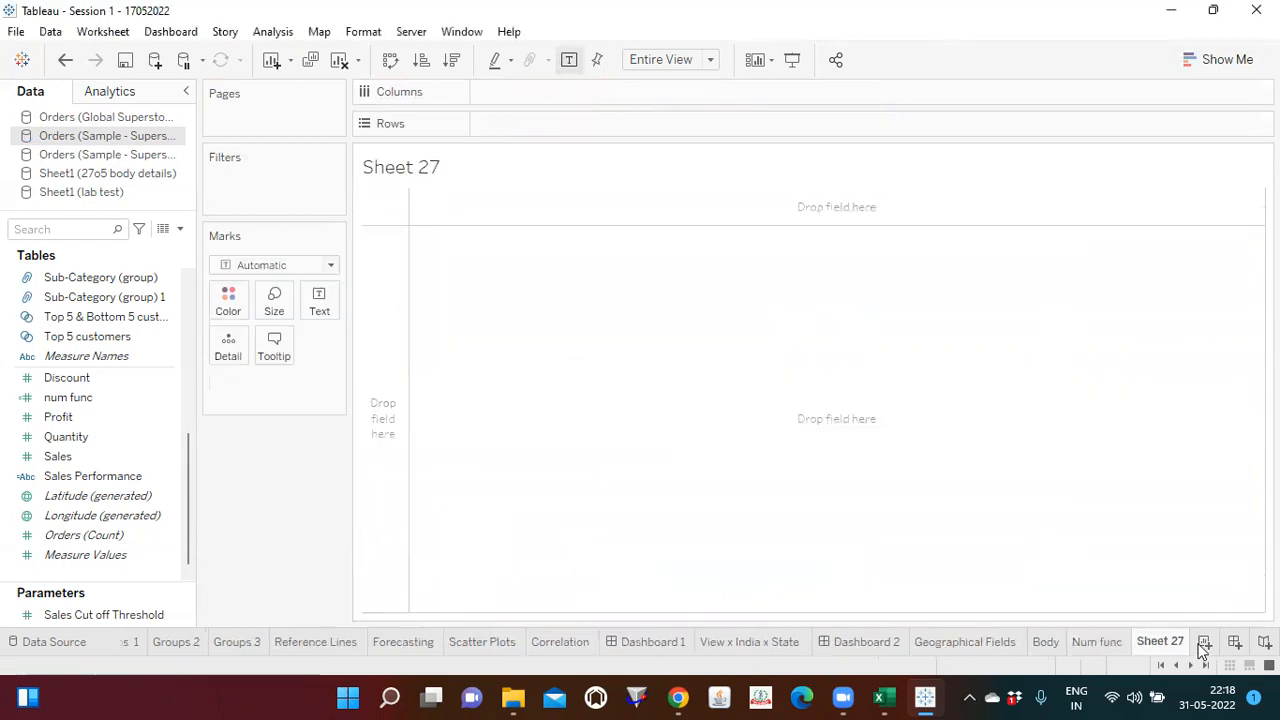
double_click(1143, 639)
text(S)
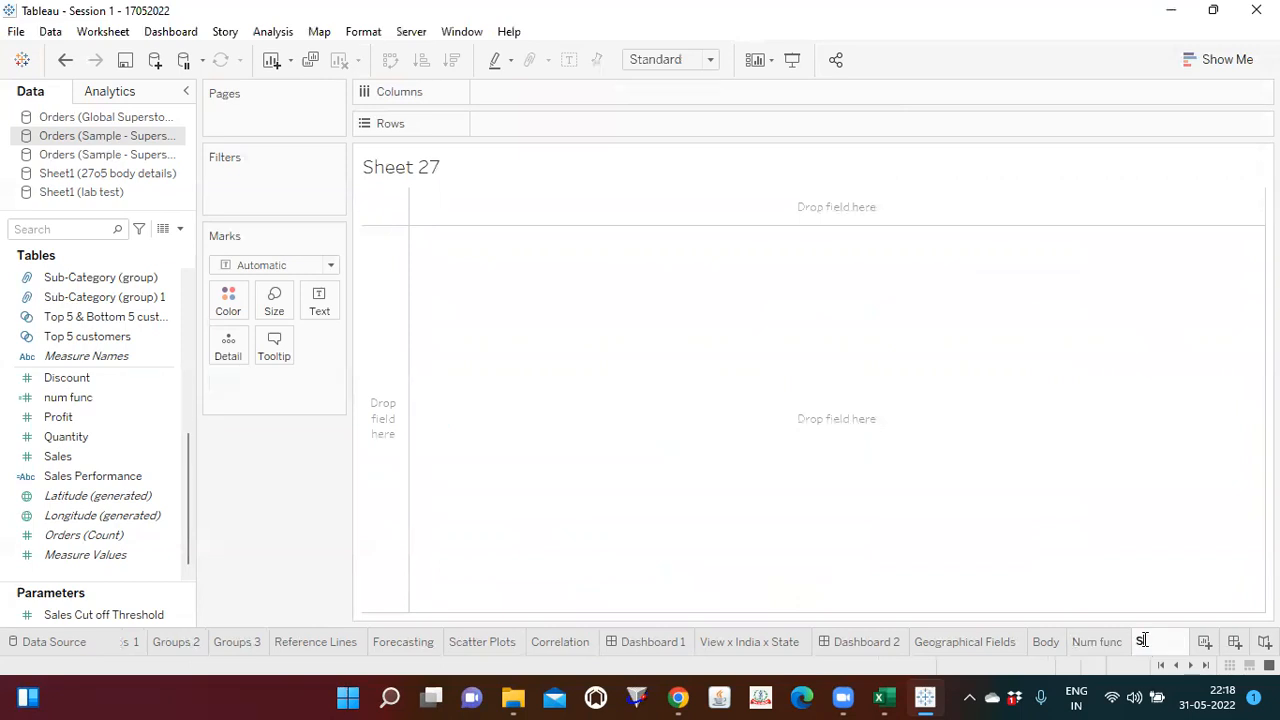
text(tring func)
click(797, 503)
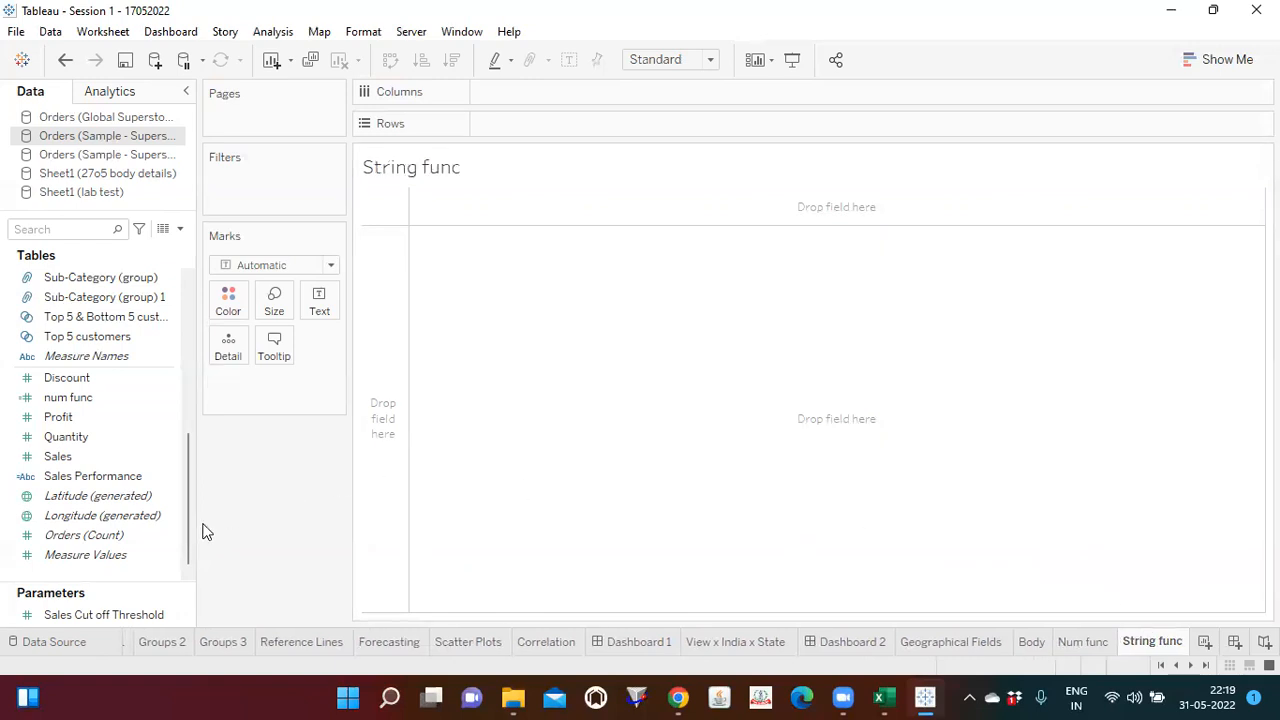
Step: View the underlying records of the Orders (Sample - Superstore) data source, then close the data view
drag(190, 525, 190, 318)
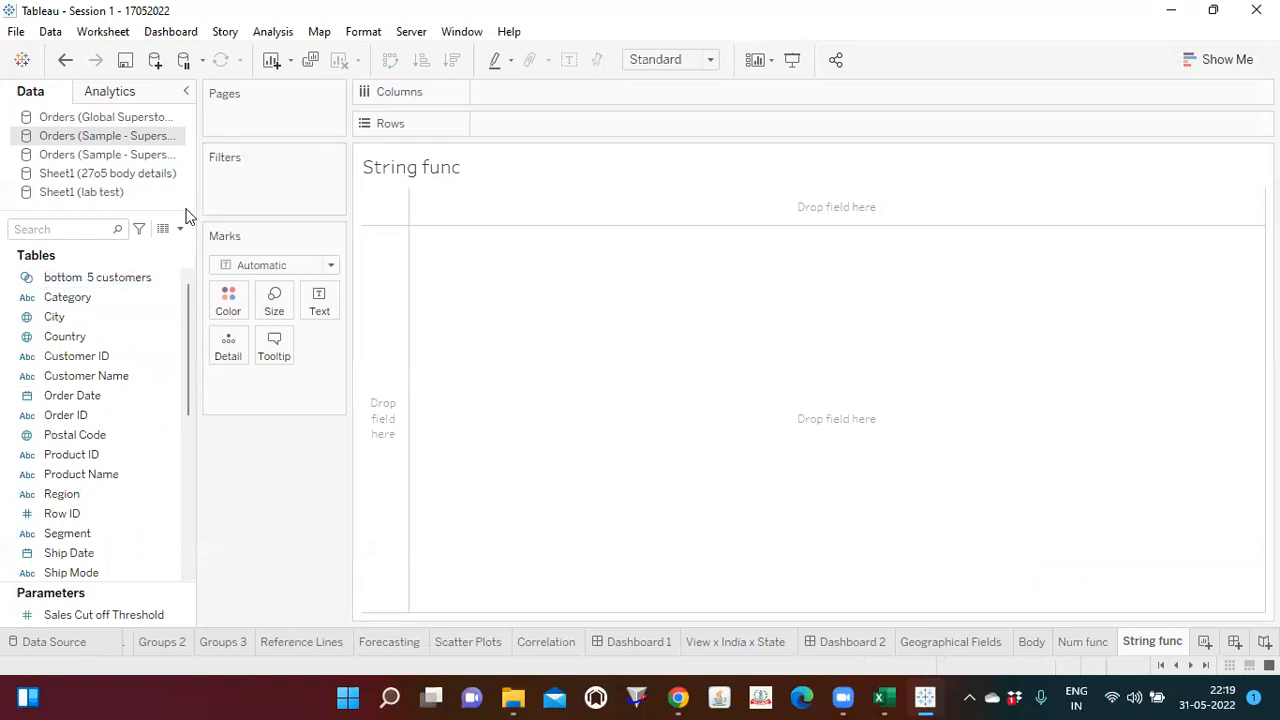
click(162, 232)
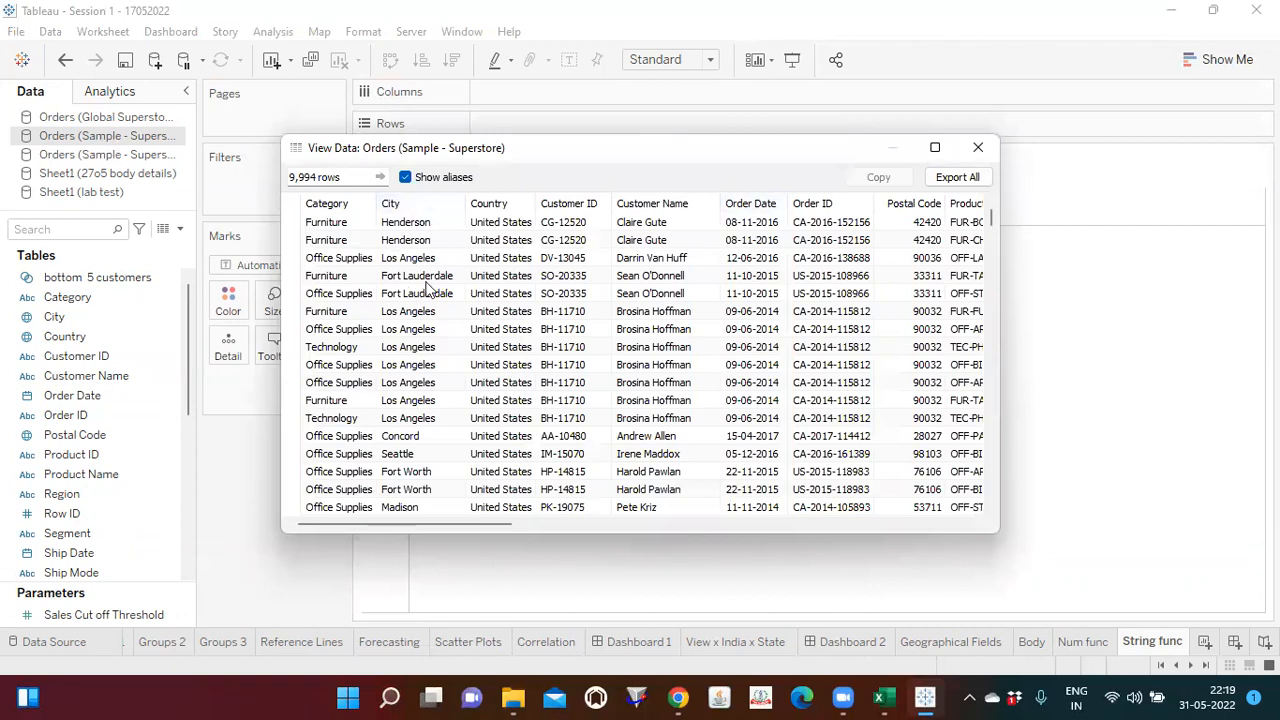
click(978, 147)
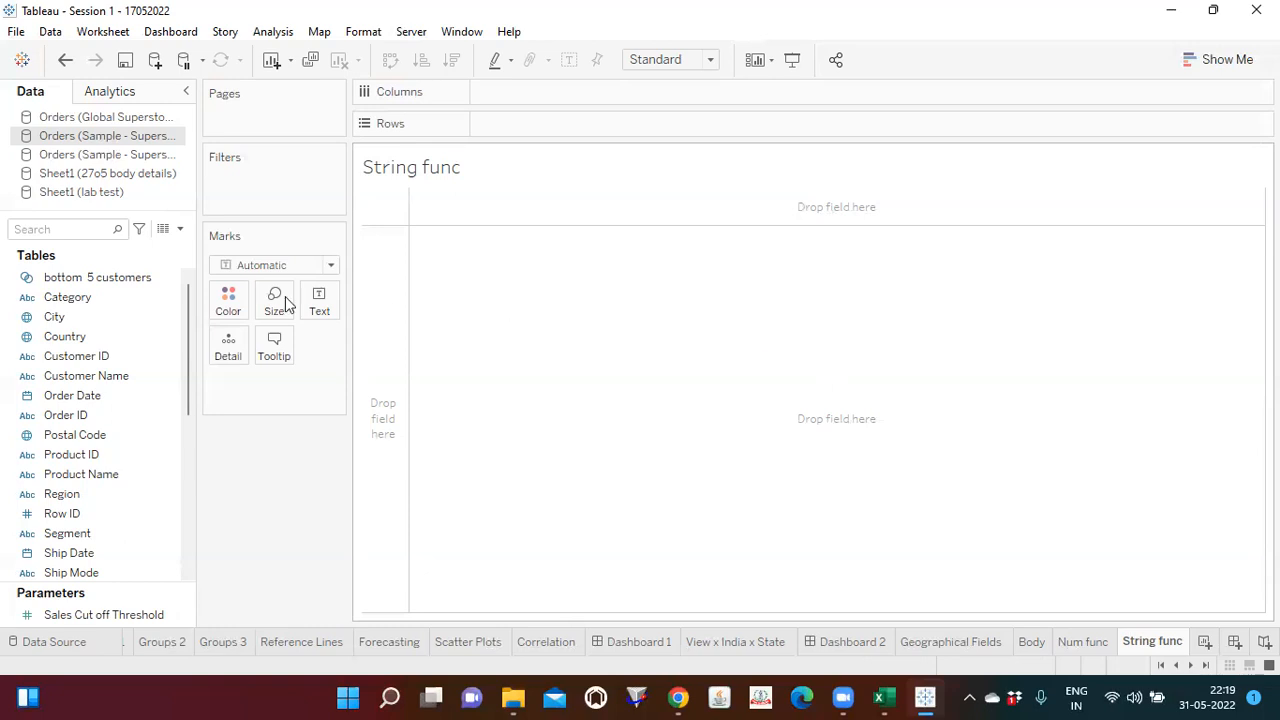
Step: Chart the sum of Sales by City, with City on Columns and Sales on Rows, sorted in descending order
drag(69, 309, 532, 84)
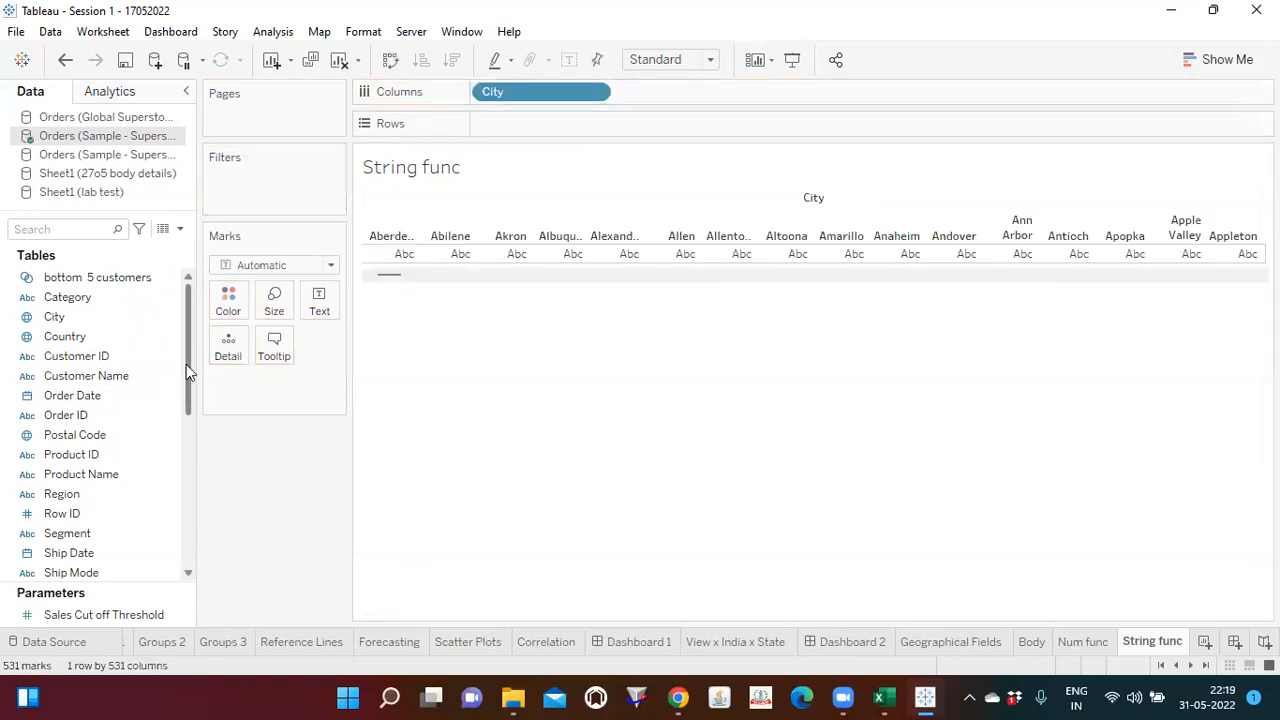
drag(188, 364, 188, 494)
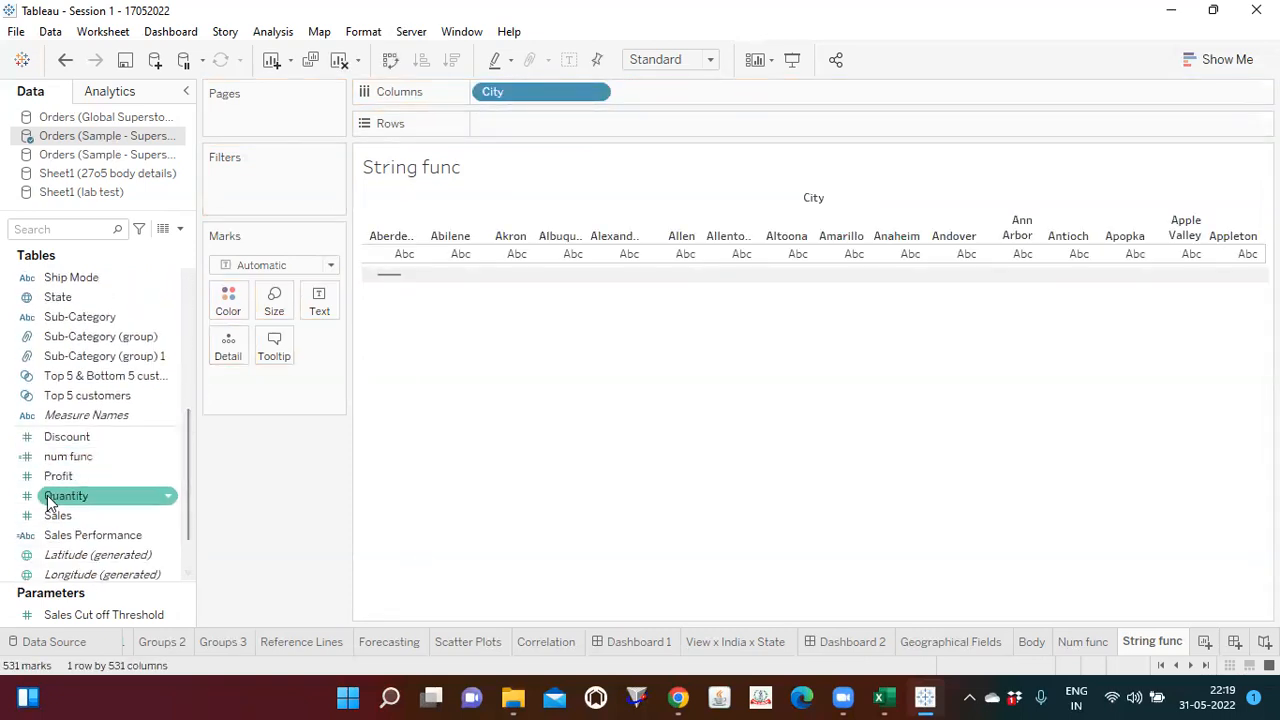
drag(60, 515, 507, 123)
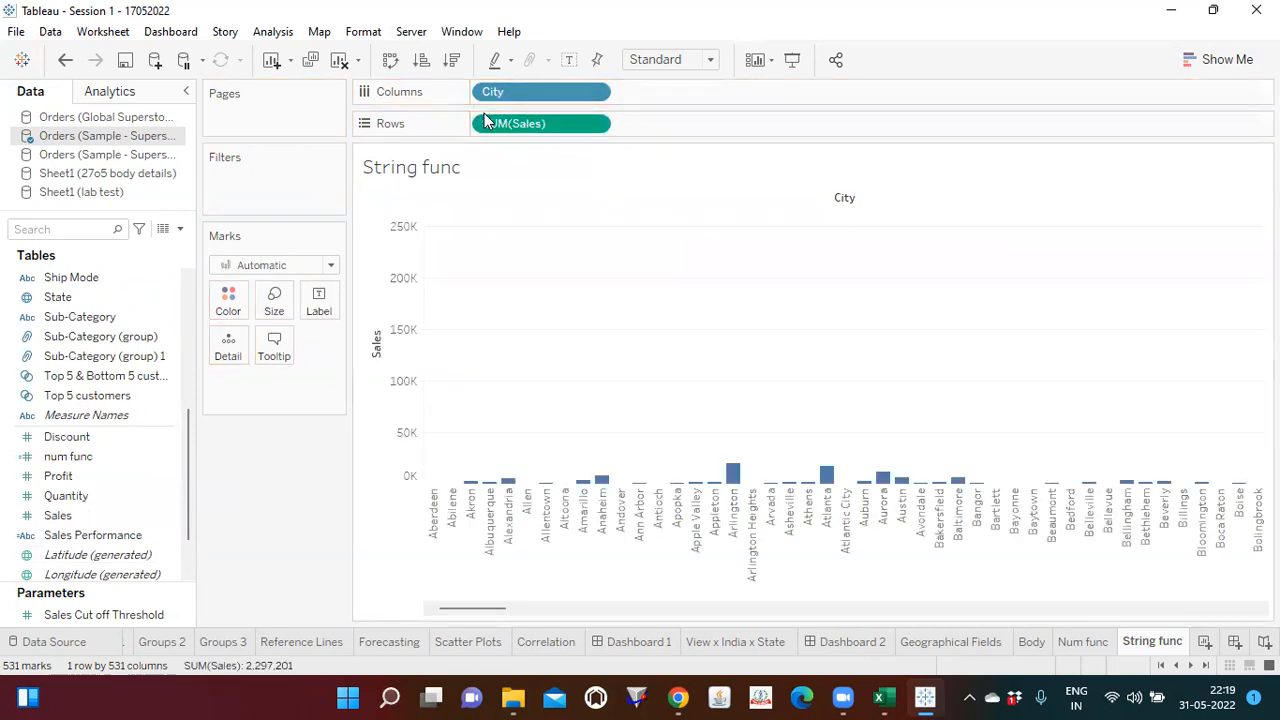
click(451, 60)
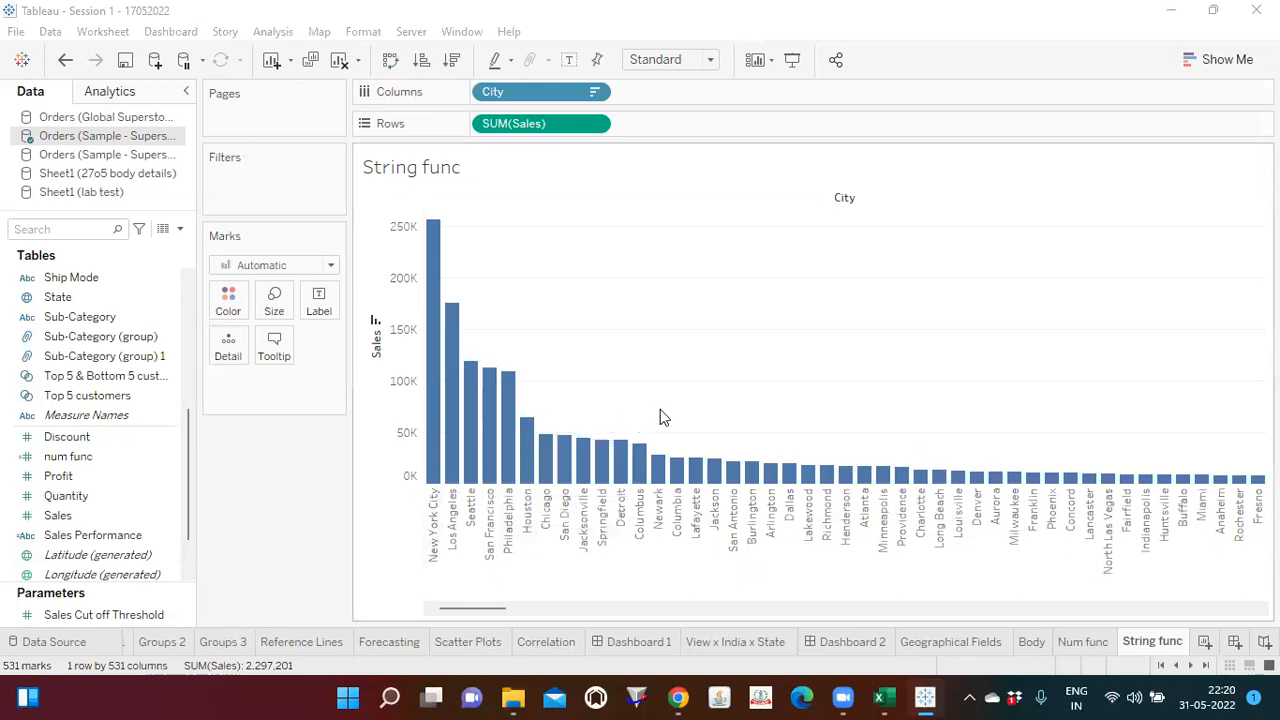
Step: Label the city bars with the sum of Sales and look through the cities from highest to lowest
click(74, 497)
drag(80, 513, 312, 310)
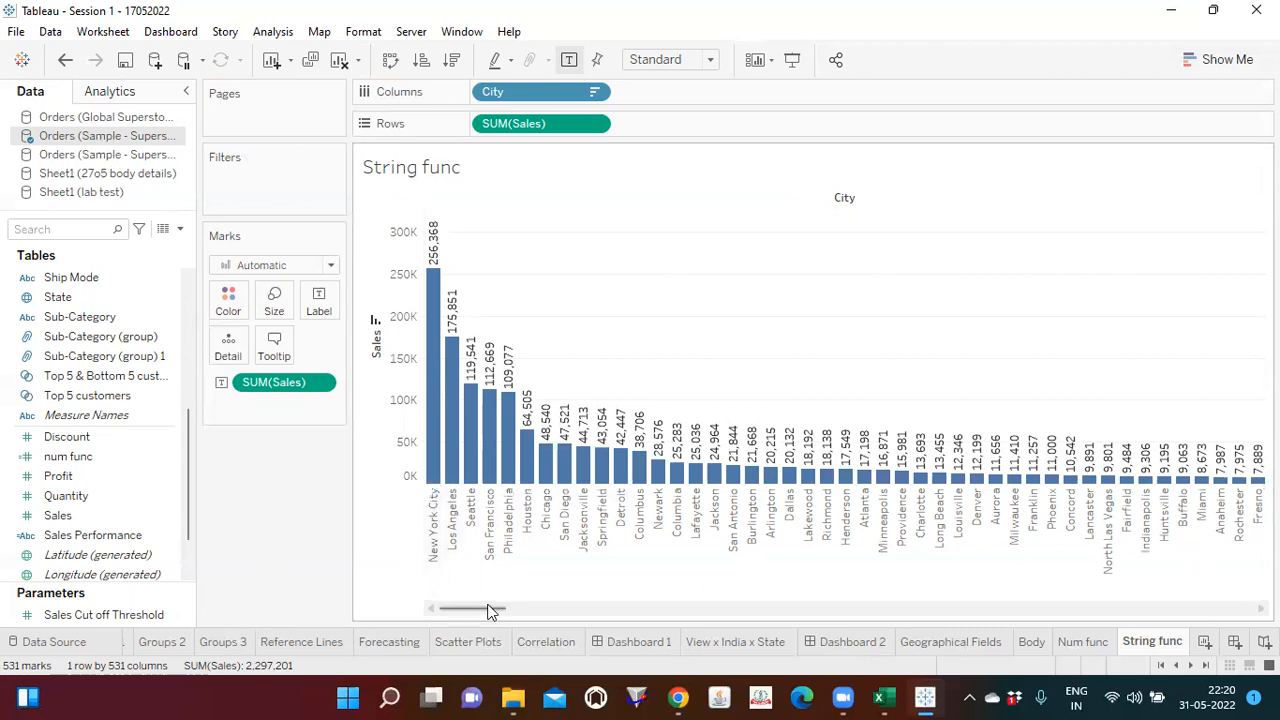
drag(491, 608, 1024, 606)
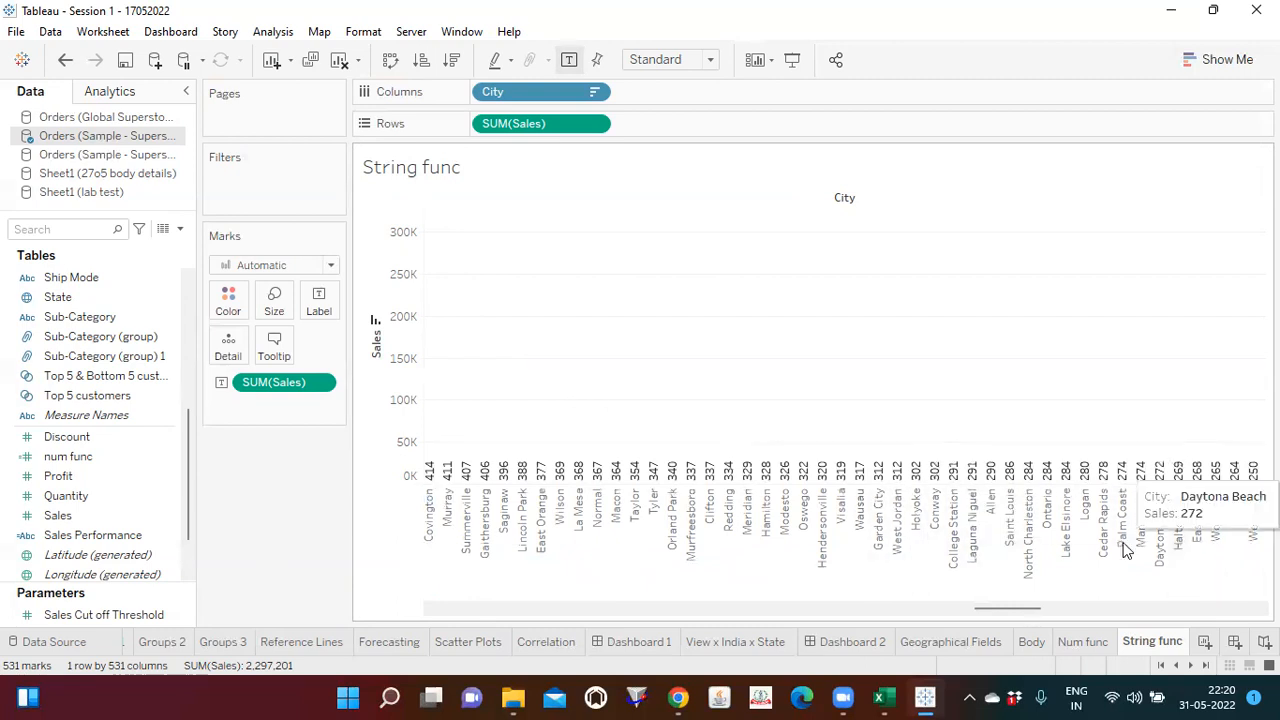
drag(995, 612, 401, 594)
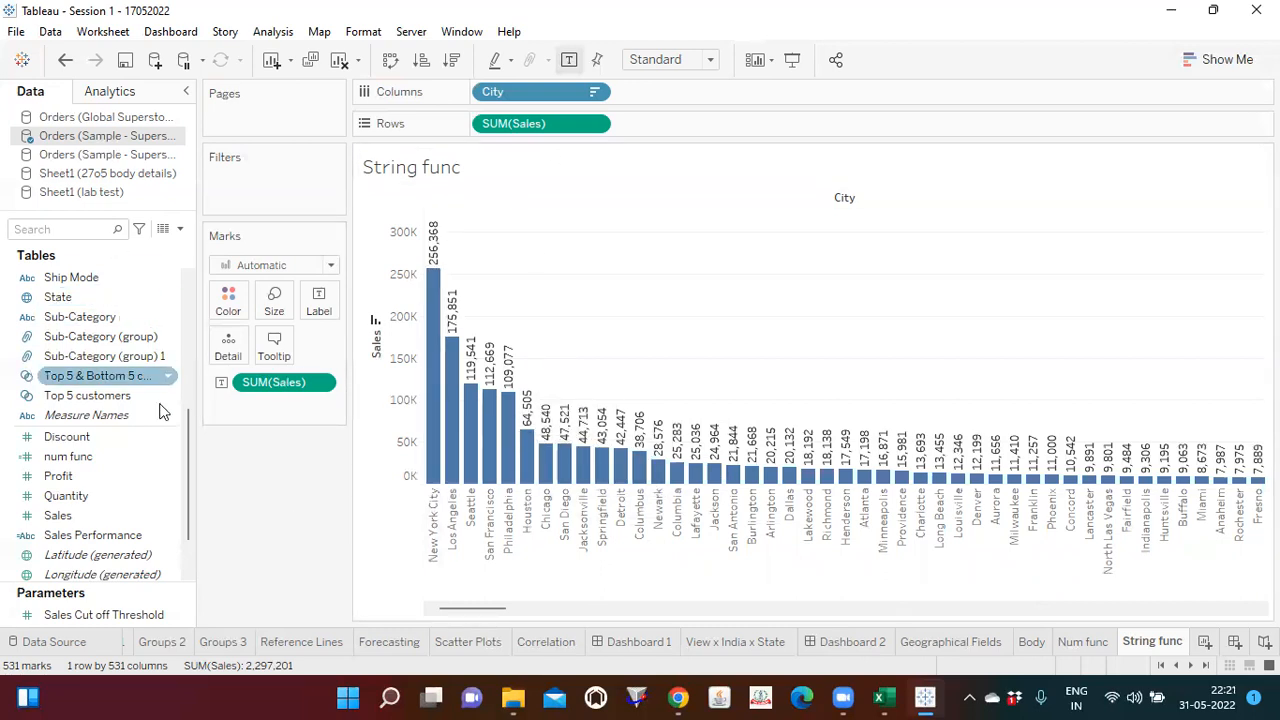
Step: Start a new calculated field in the Sample - Superstore orders data and name it string cal
drag(190, 445, 180, 292)
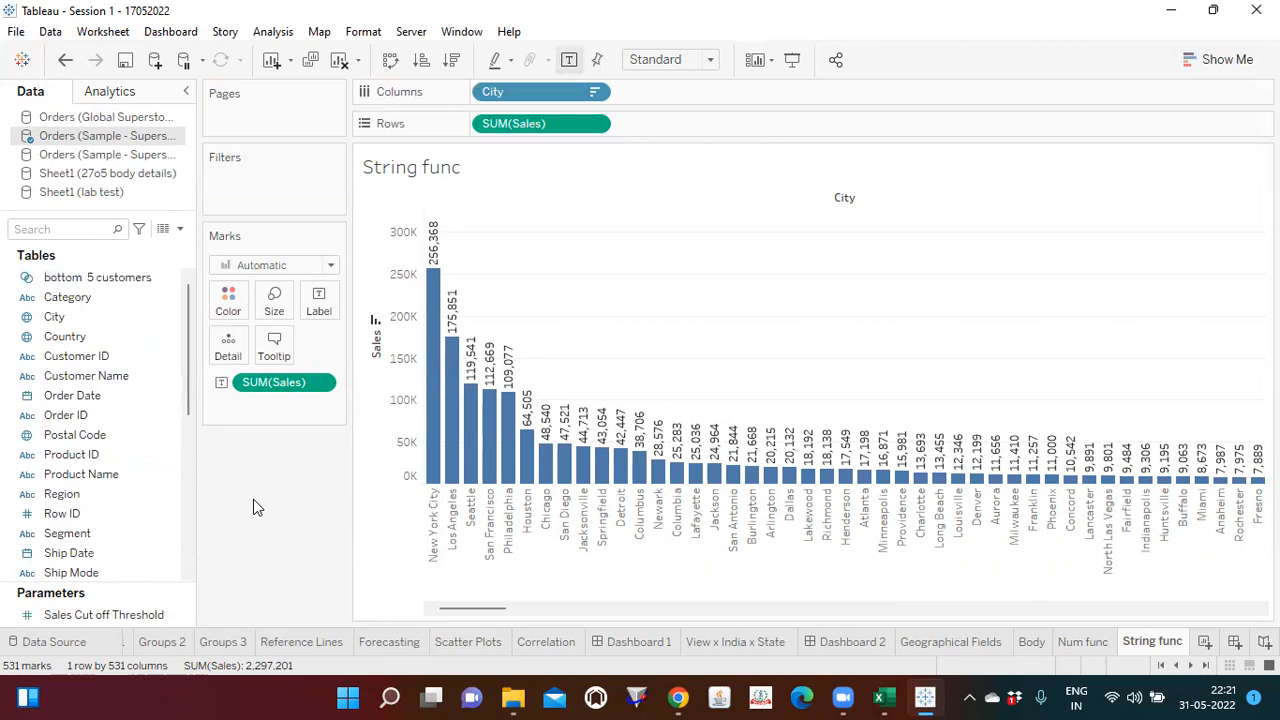
click(180, 229)
click(143, 251)
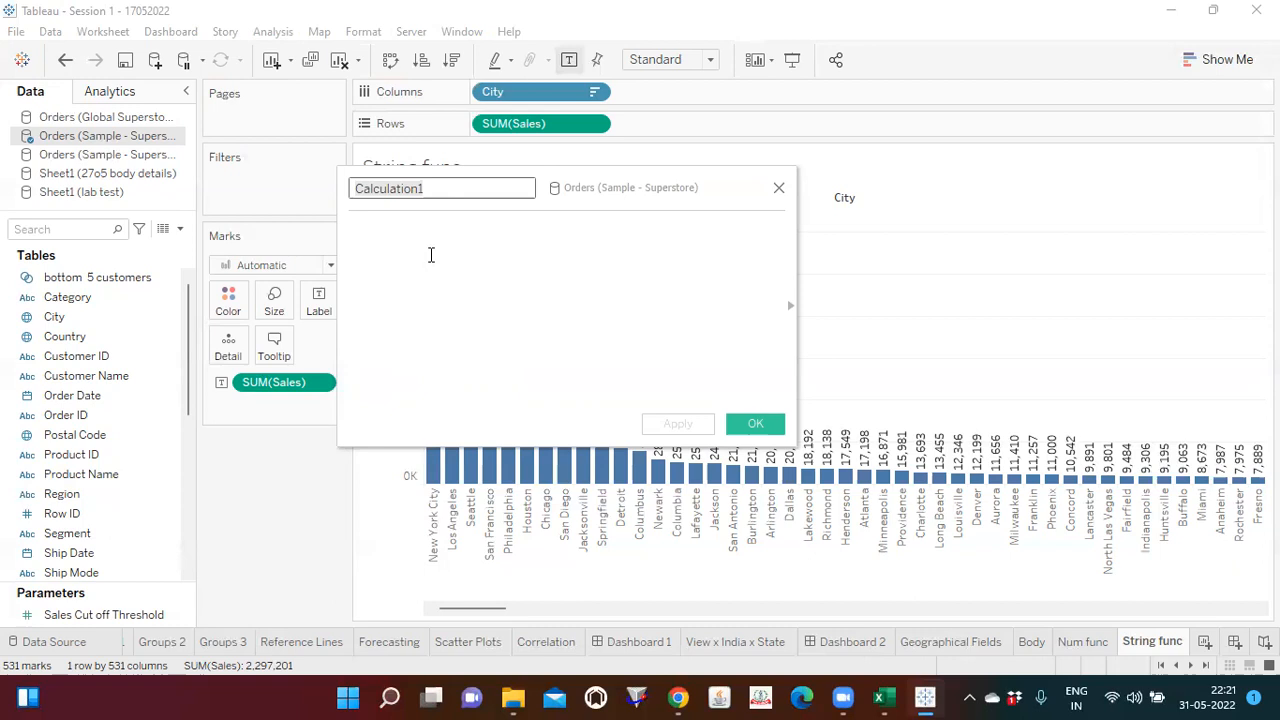
key(ctrl+a)
key(BackSpace)
text(strin)
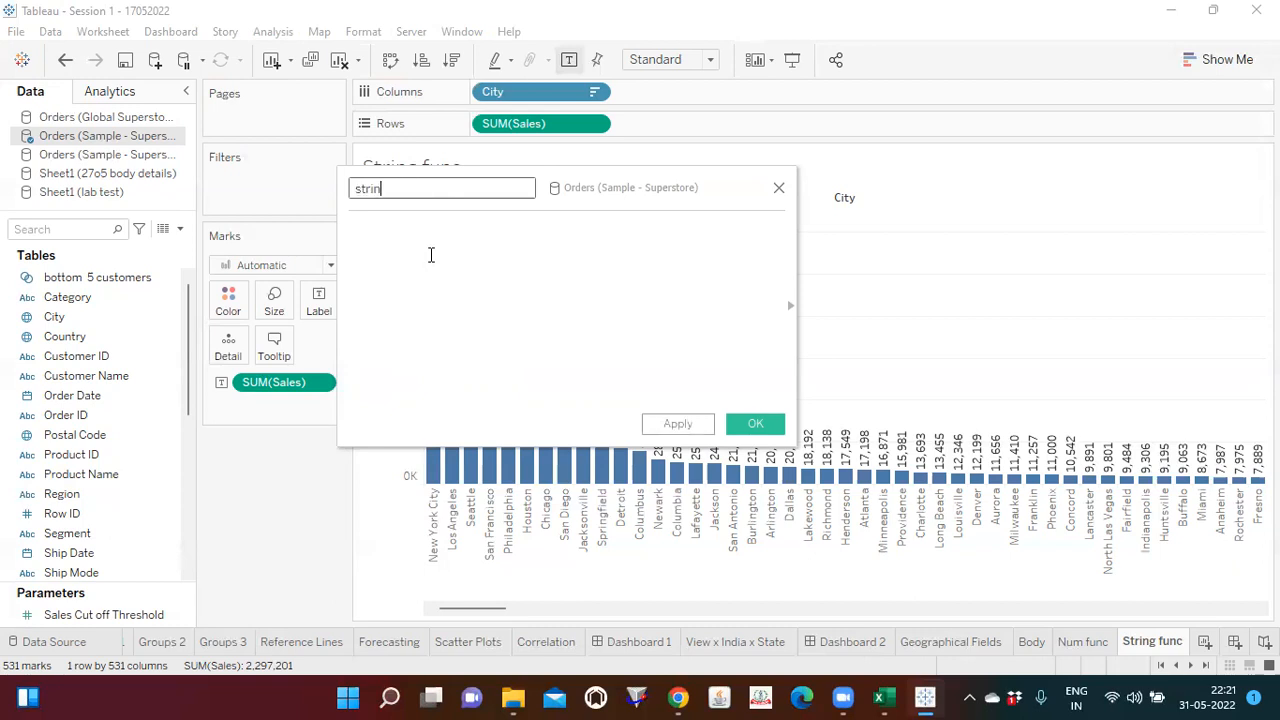
text(g cal)
Step: Narrow the function reference to String functions and read the descriptions of LEFT and RIGHT
click(791, 305)
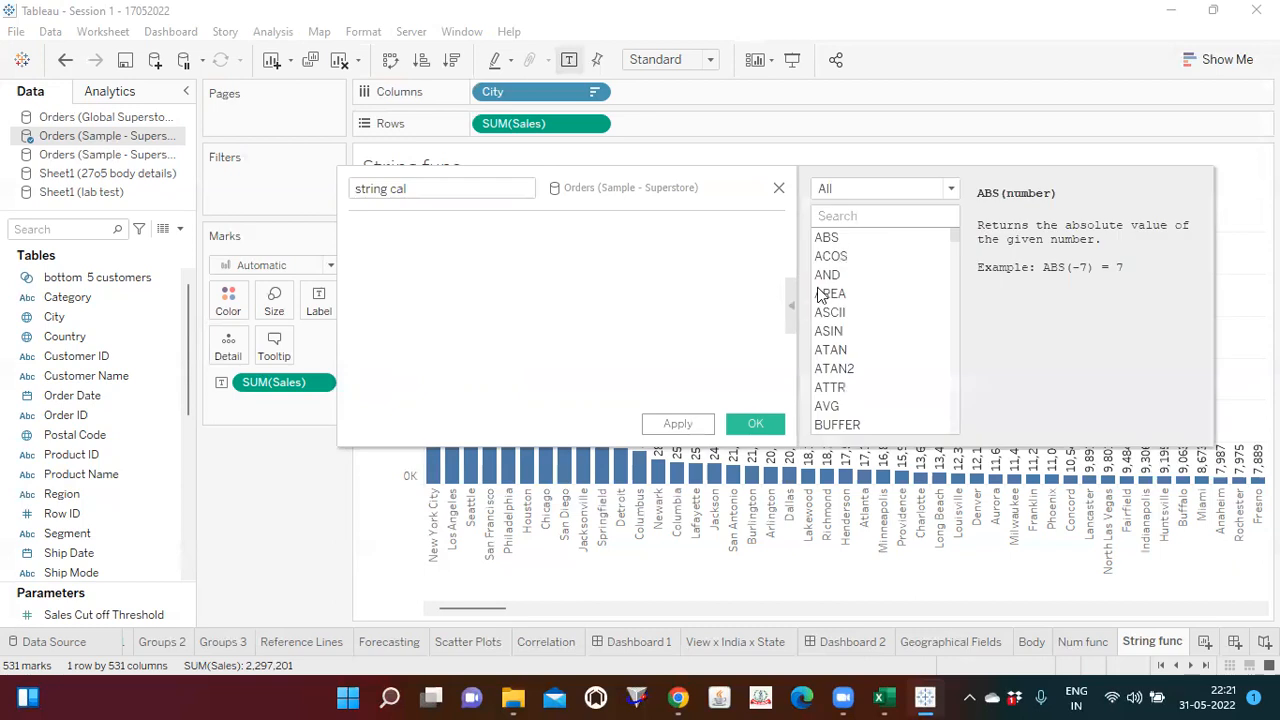
click(950, 192)
click(849, 242)
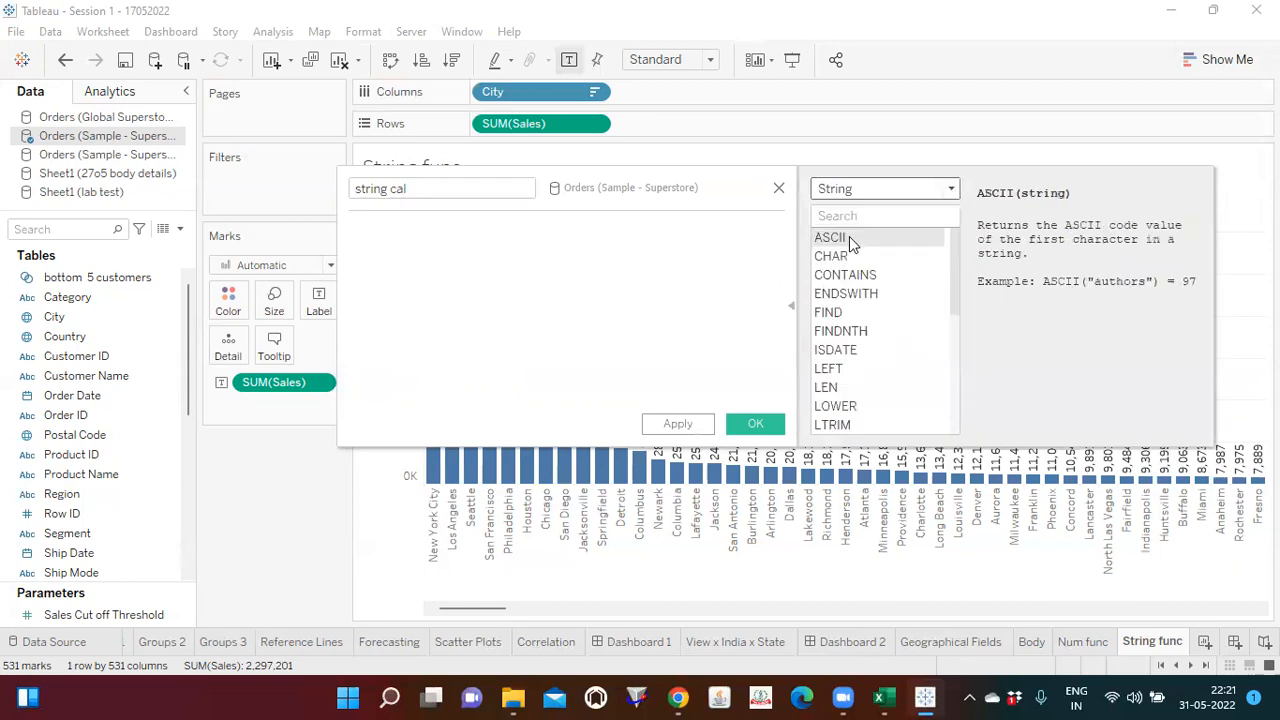
drag(956, 266, 954, 296)
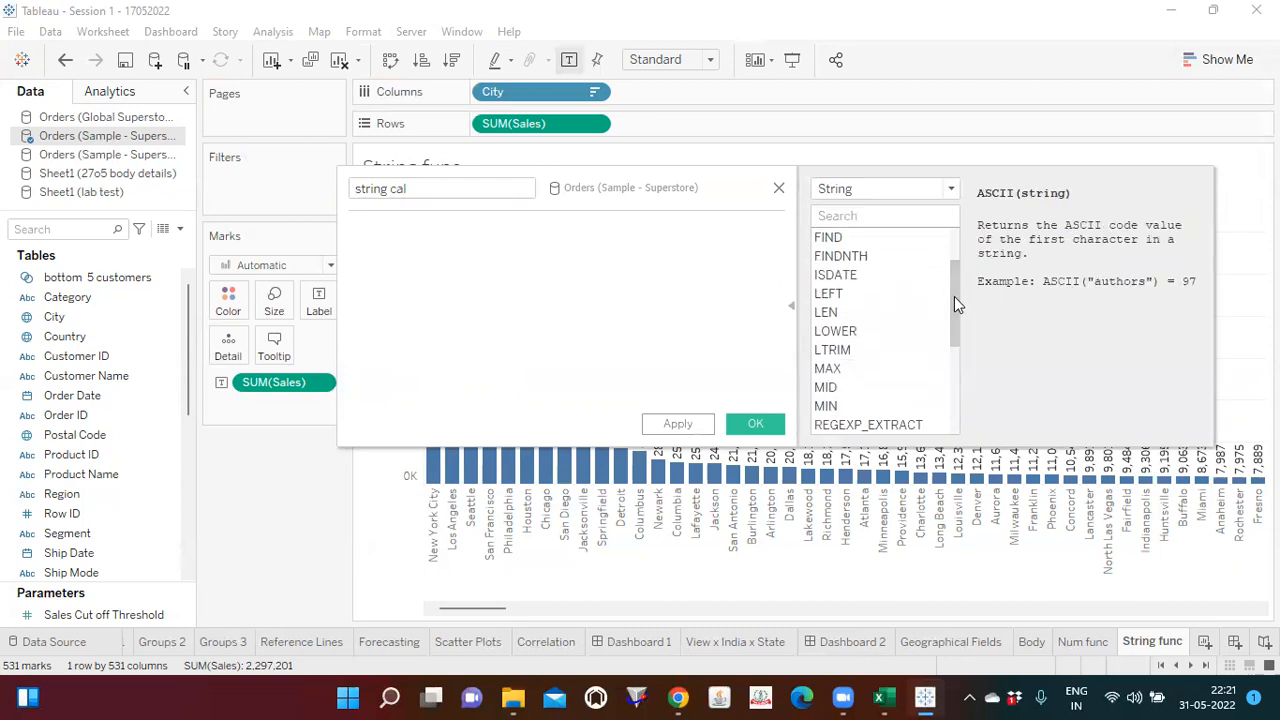
click(846, 295)
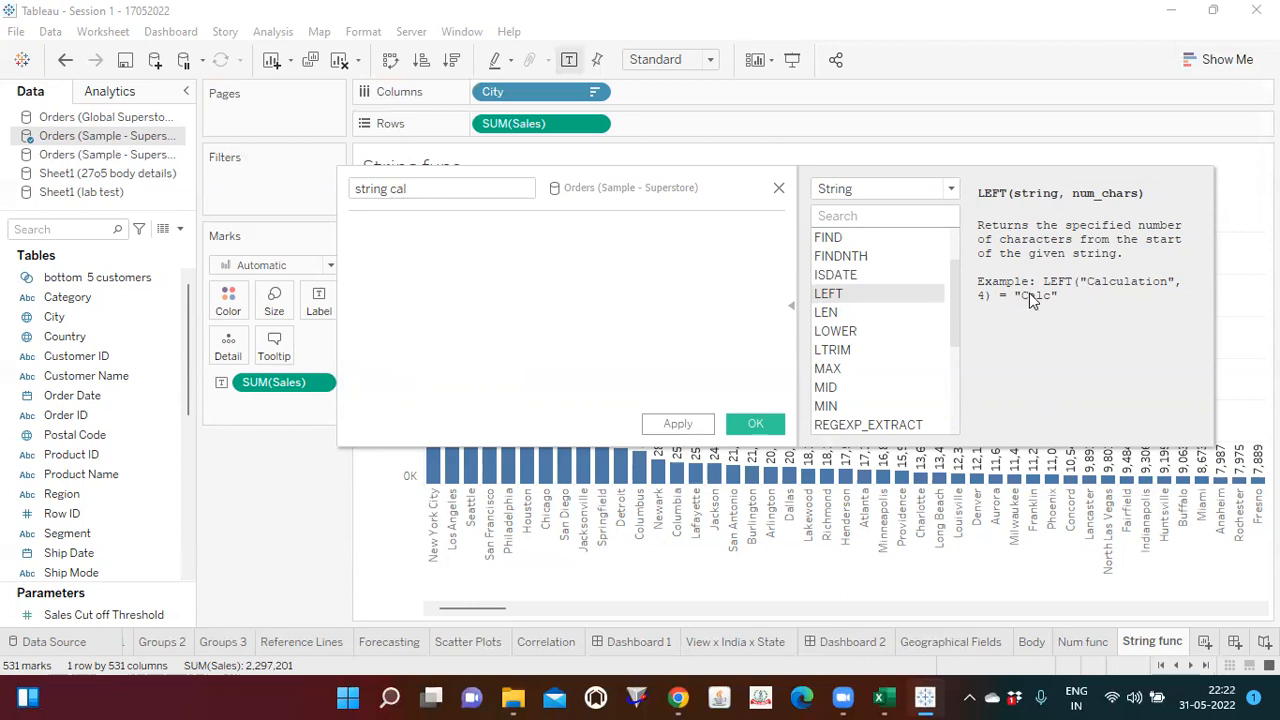
drag(956, 315, 950, 386)
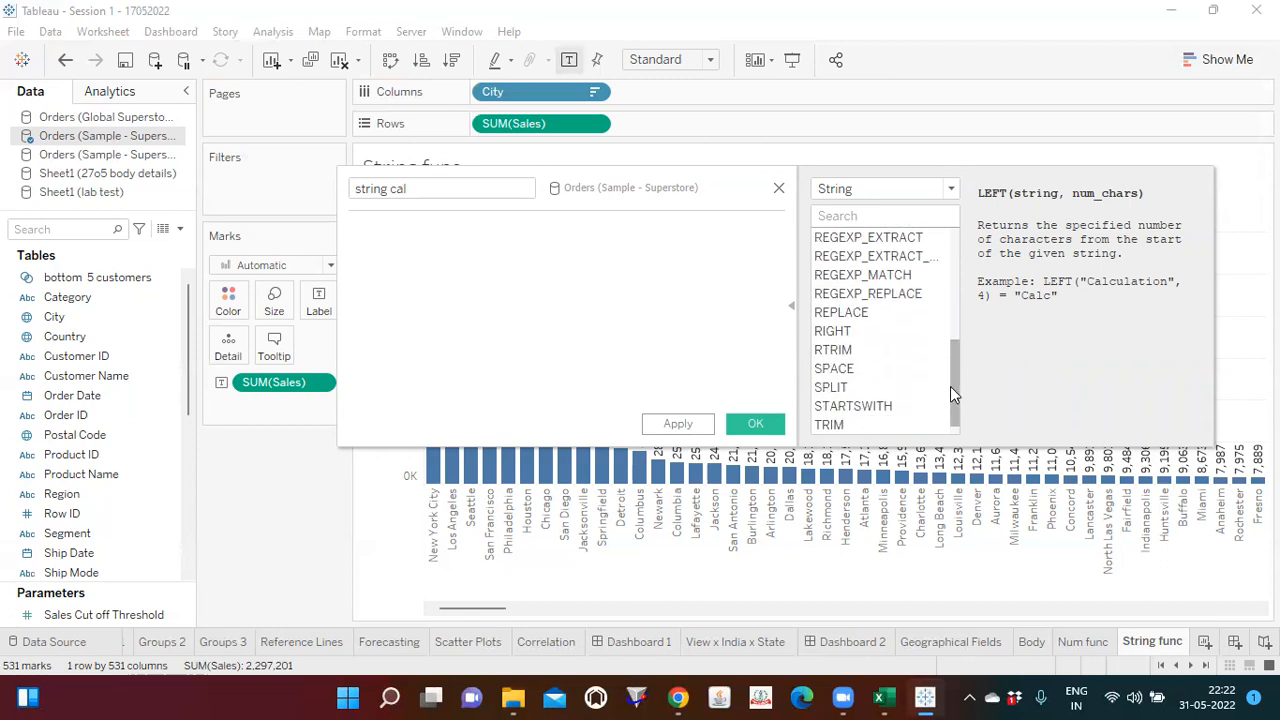
click(836, 331)
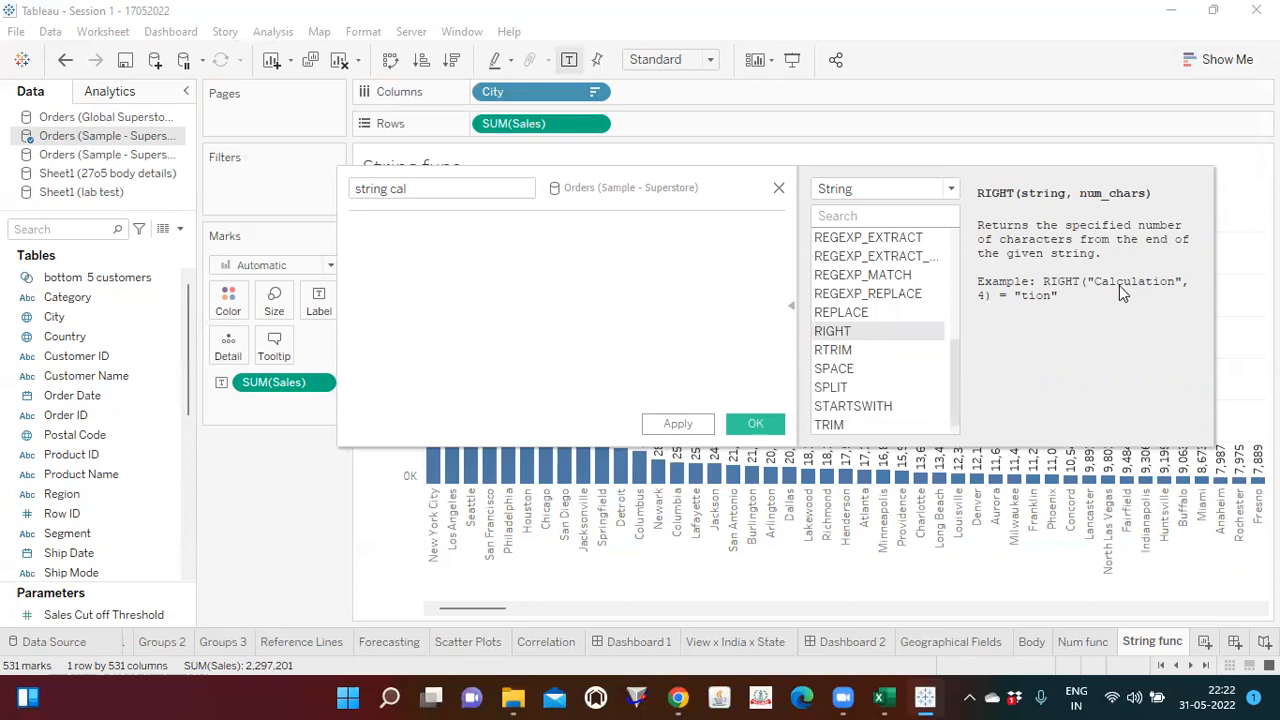
Step: Read the reference descriptions of TRIM, UPPER and LOWER, then close the function reference
click(849, 431)
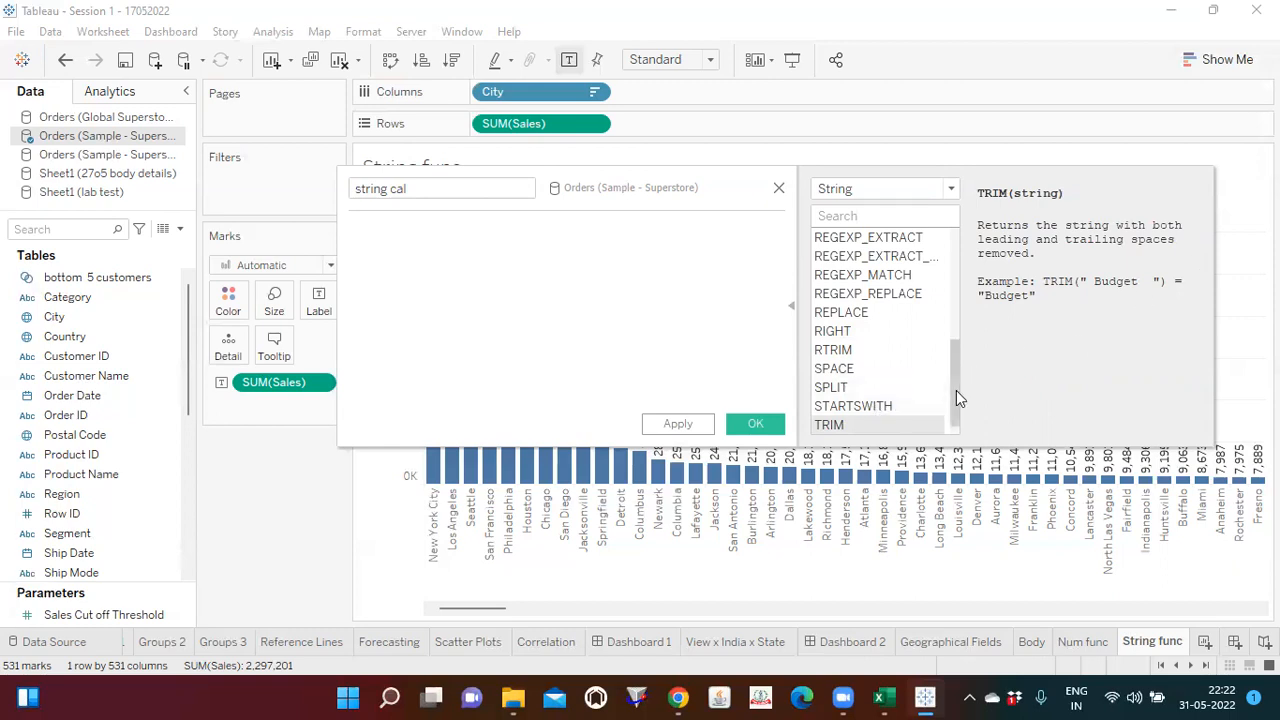
drag(956, 390, 956, 398)
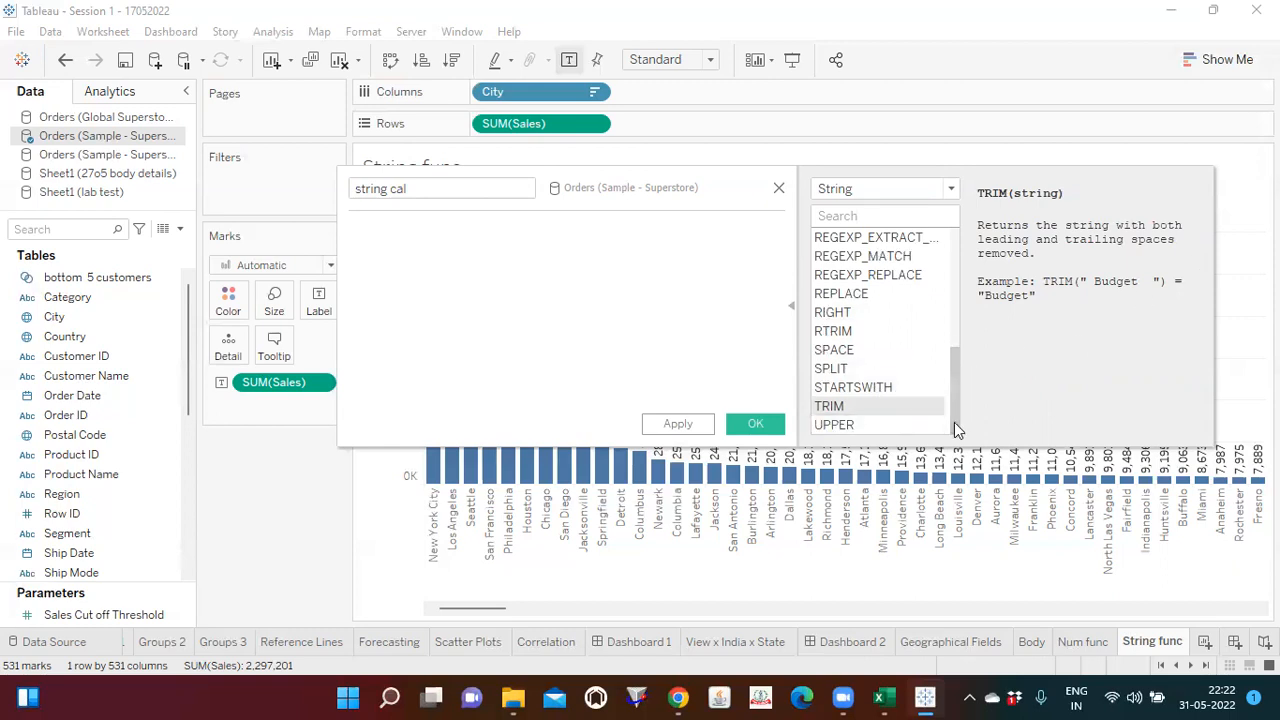
click(848, 428)
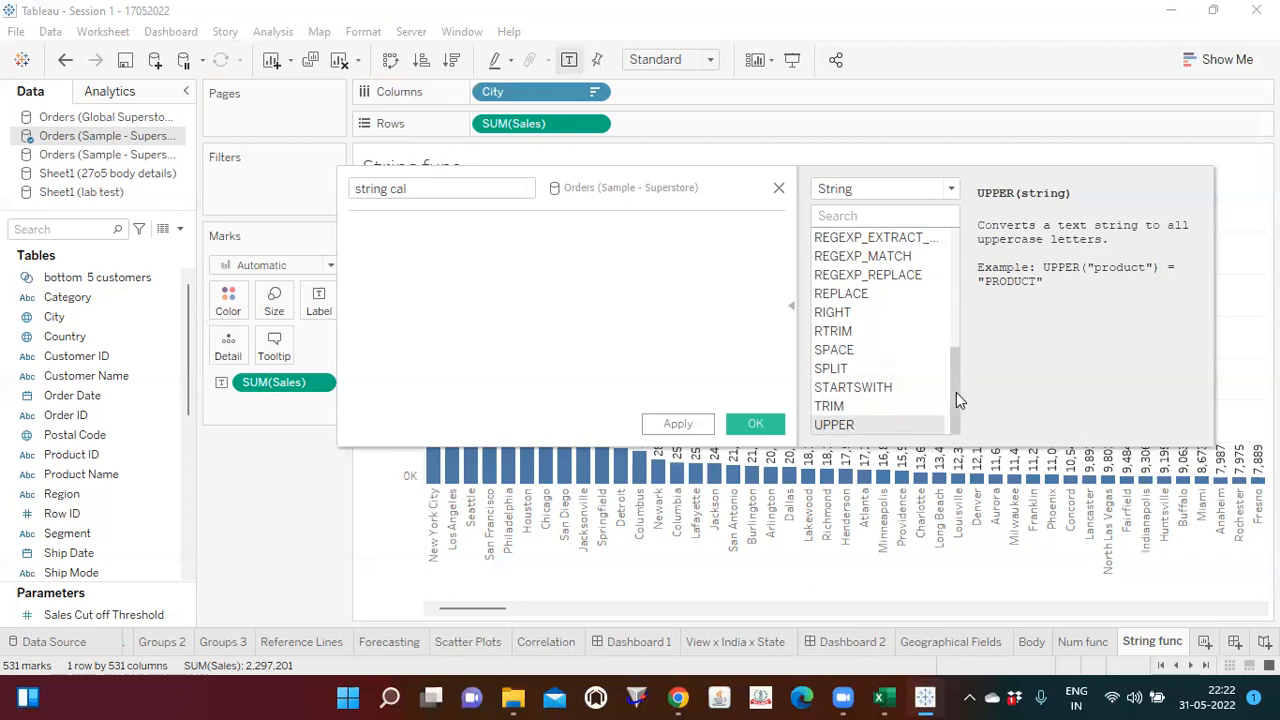
drag(958, 392, 960, 330)
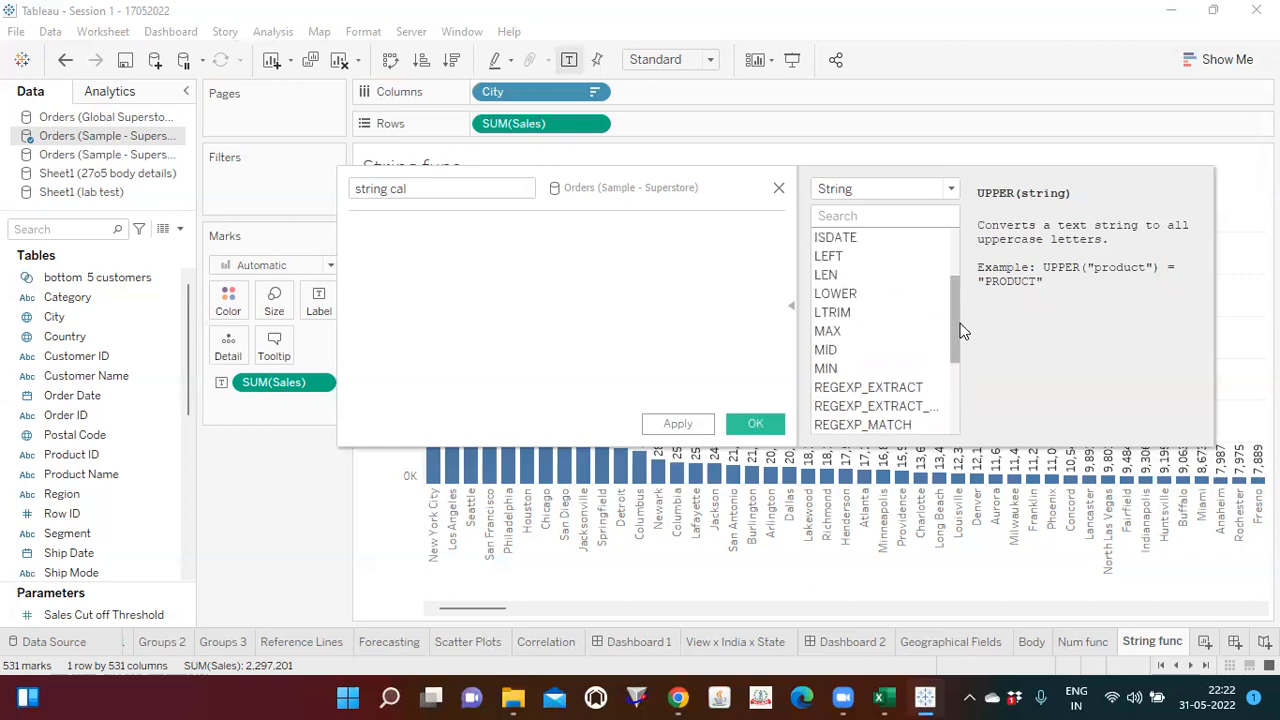
click(858, 295)
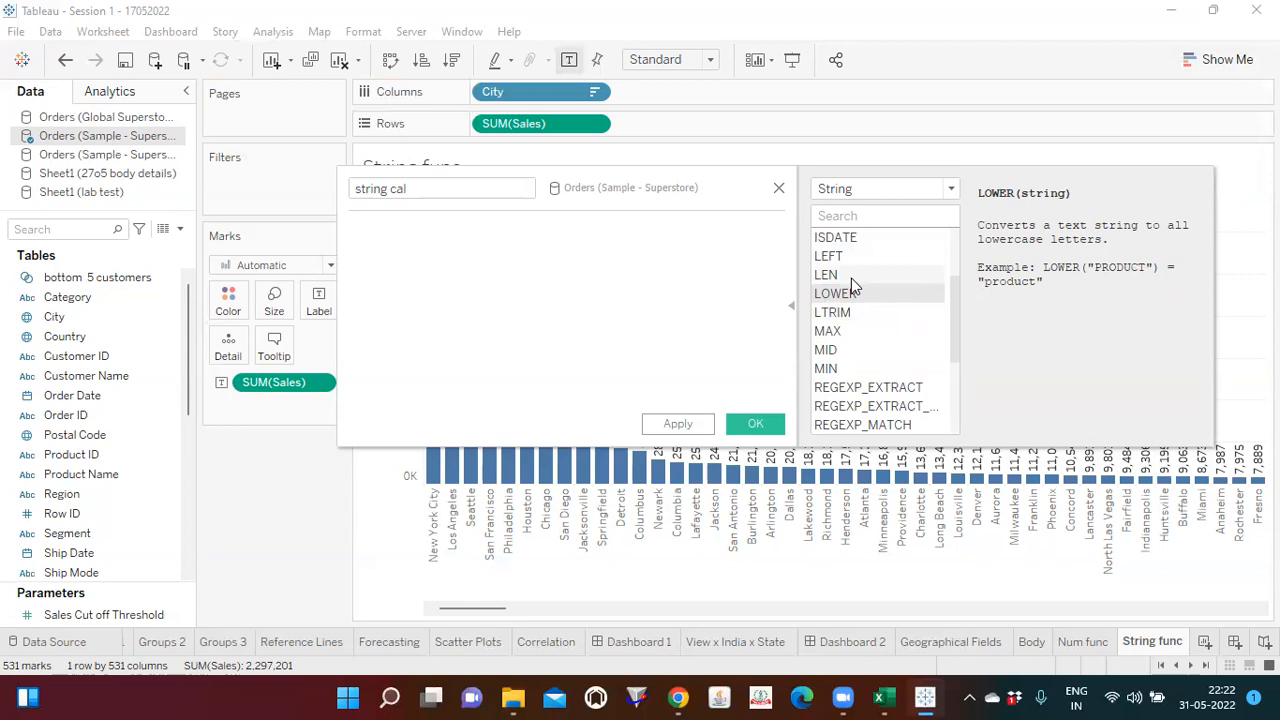
click(793, 310)
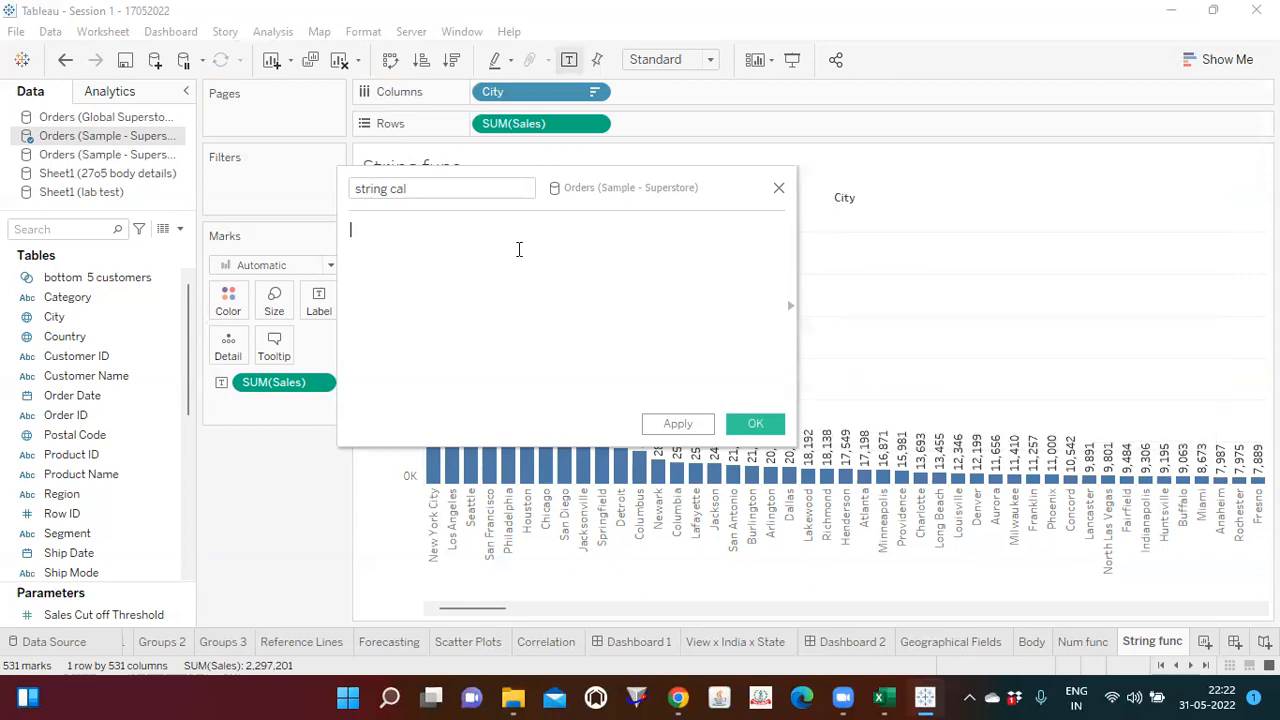
Step: Insert the CONTAINS function in the string cal formula and show its reference description
click(444, 277)
text(con)
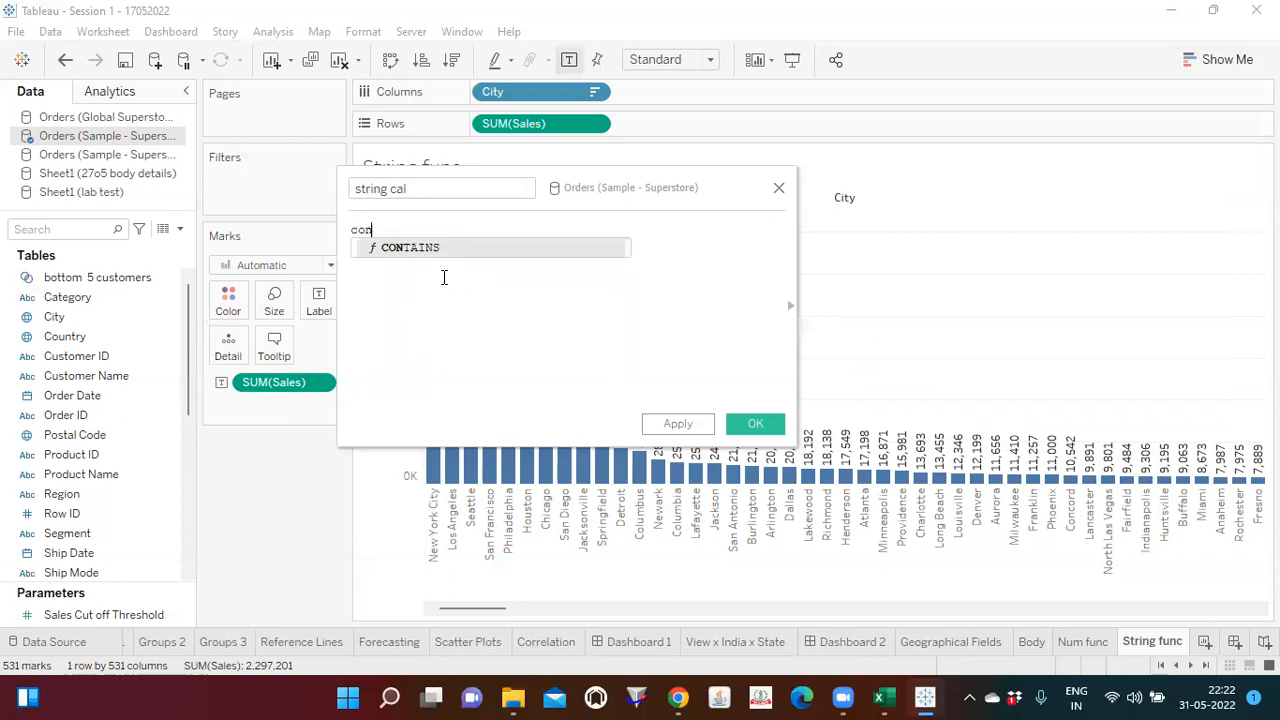
key(Return)
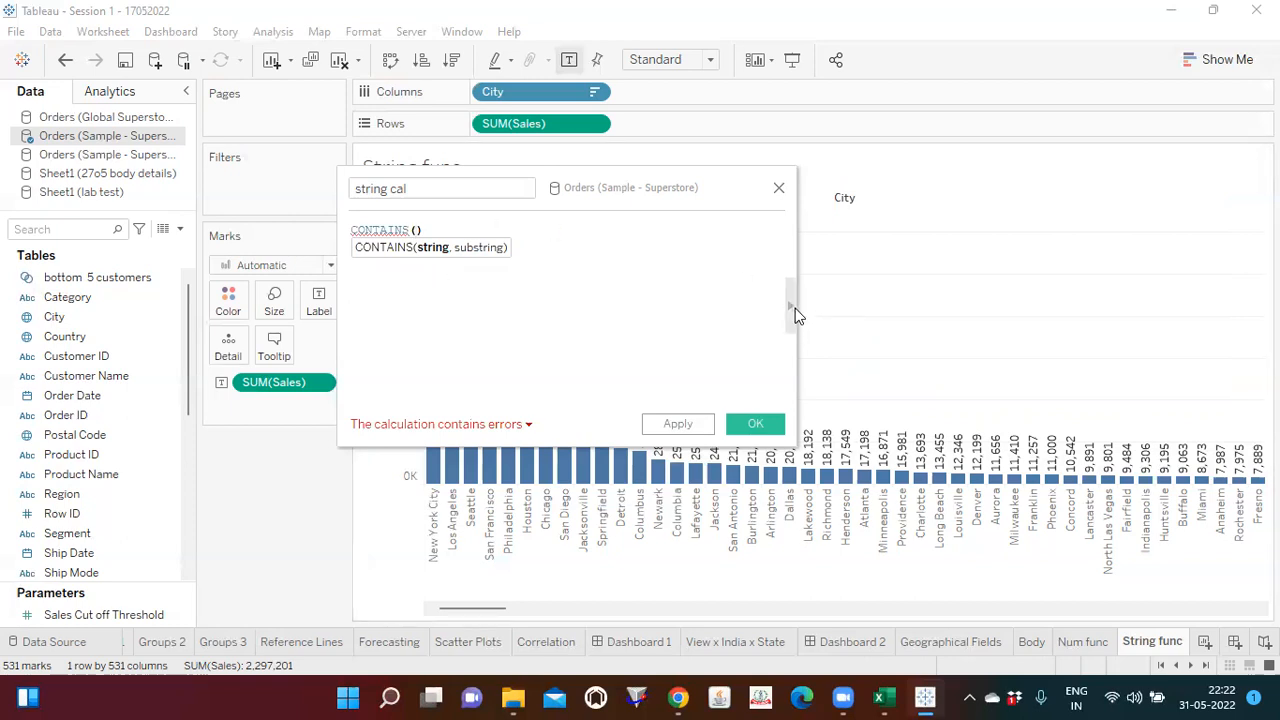
click(791, 306)
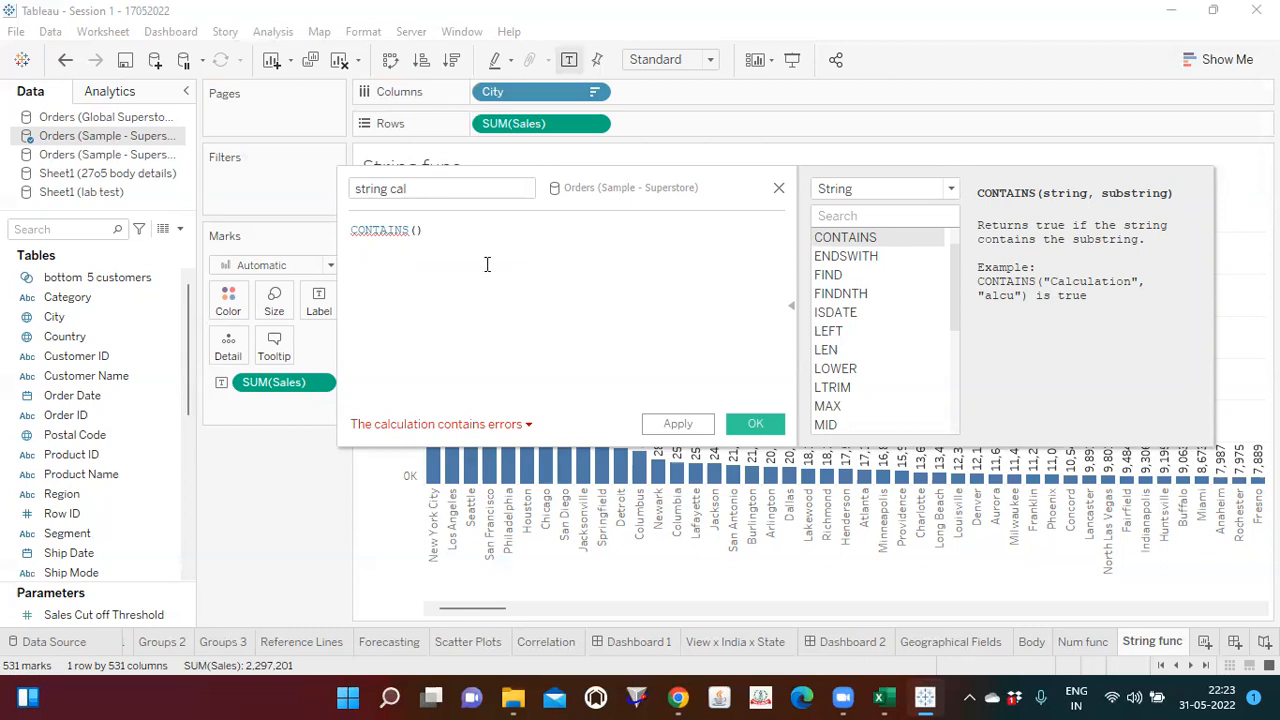
Step: Complete the string cal formula as CONTAINS([City],'city') and save the calculated field
click(418, 235)
text(cit)
key(Return)
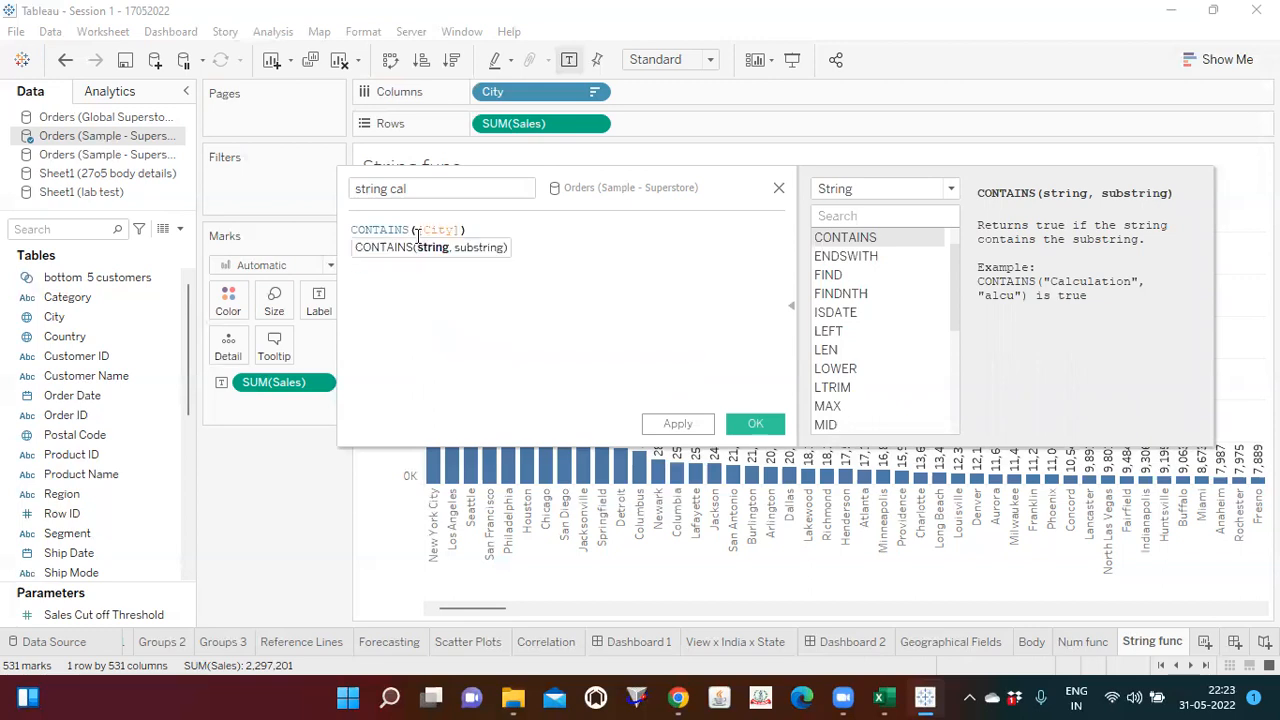
text(,'city')
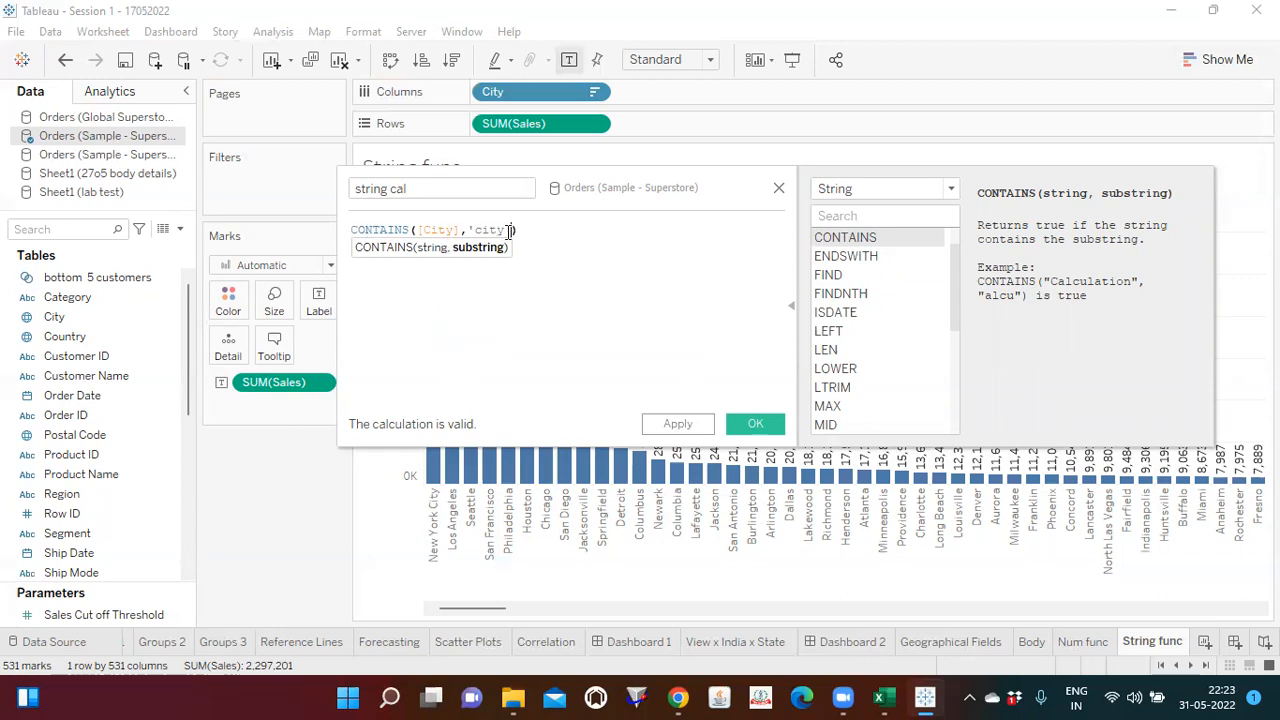
click(446, 230)
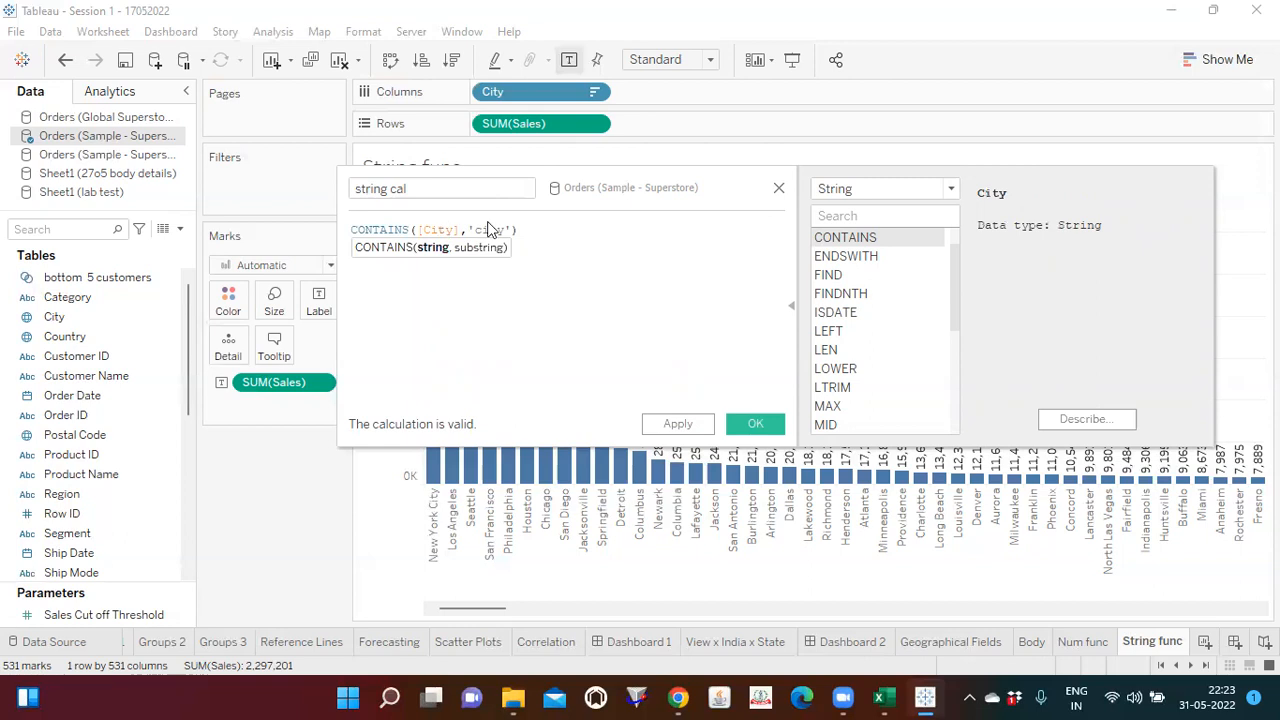
click(497, 229)
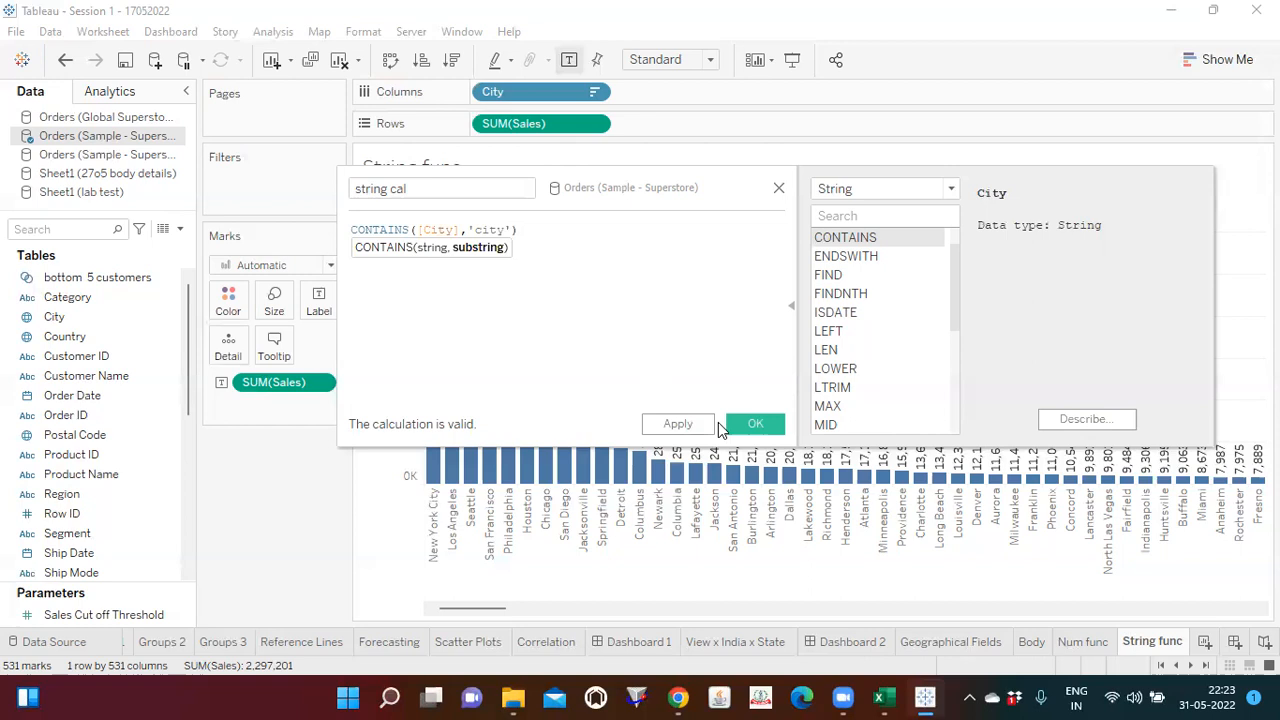
click(755, 424)
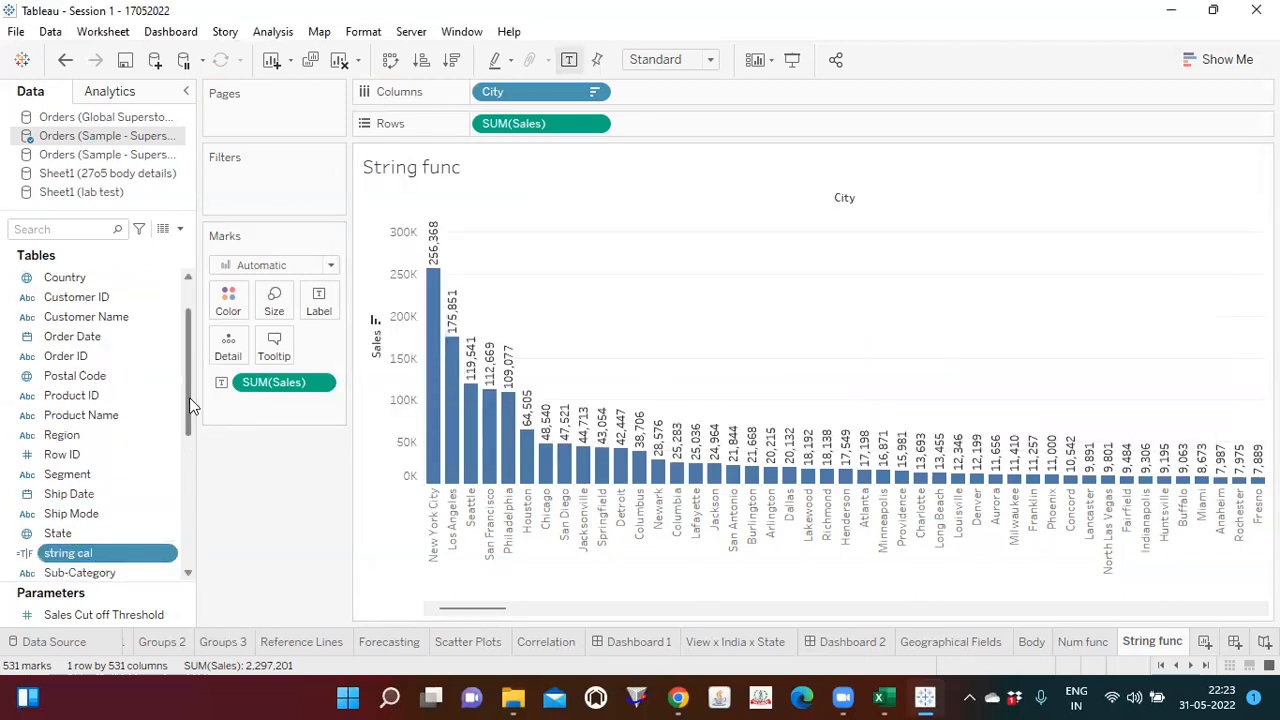
Step: Filter the City sales chart by string cal, keeping only the True value
drag(192, 405, 190, 478)
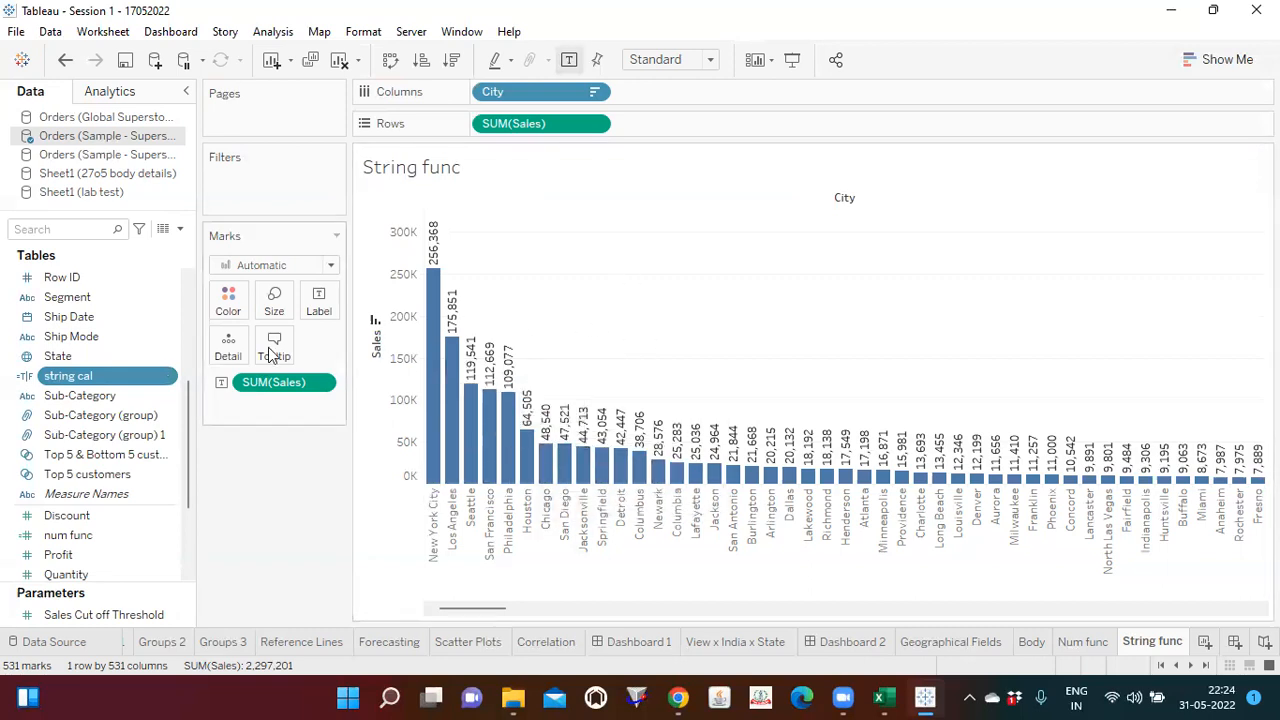
drag(80, 378, 265, 185)
click(466, 222)
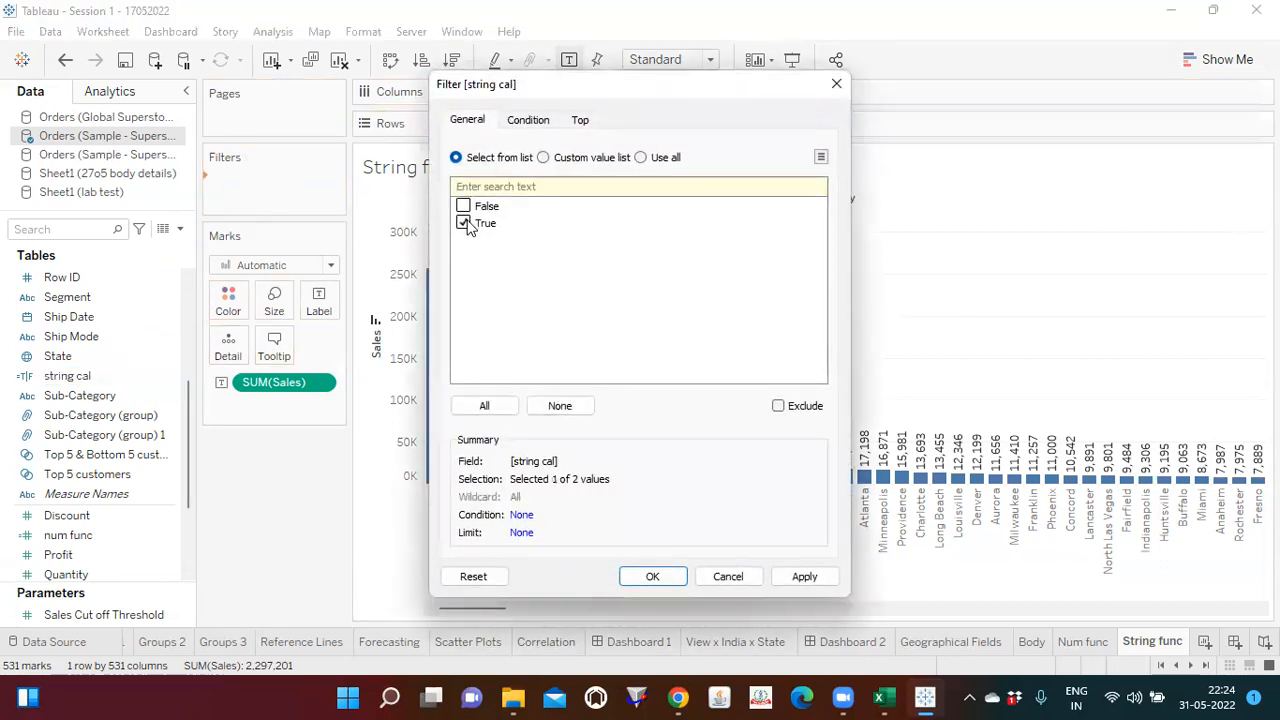
click(805, 577)
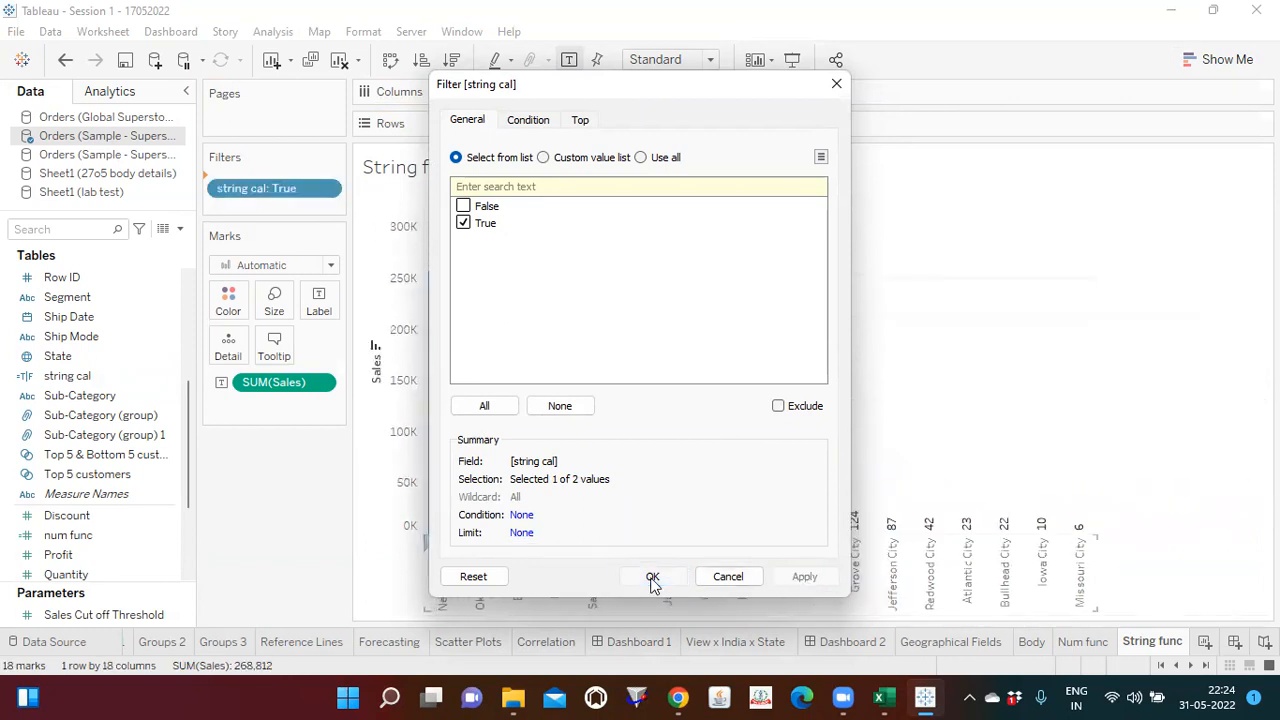
click(652, 578)
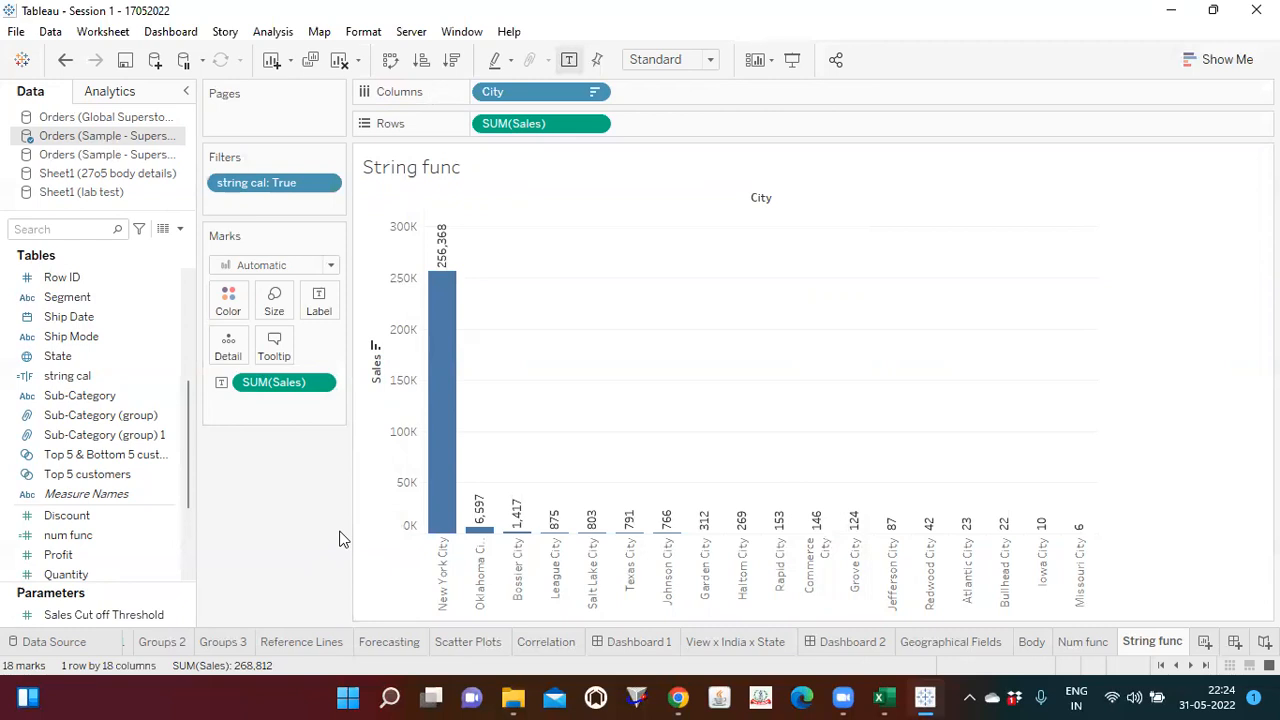
Step: Add a new worksheet and name it Date function
click(1204, 643)
double_click(1168, 643)
text(Dat)
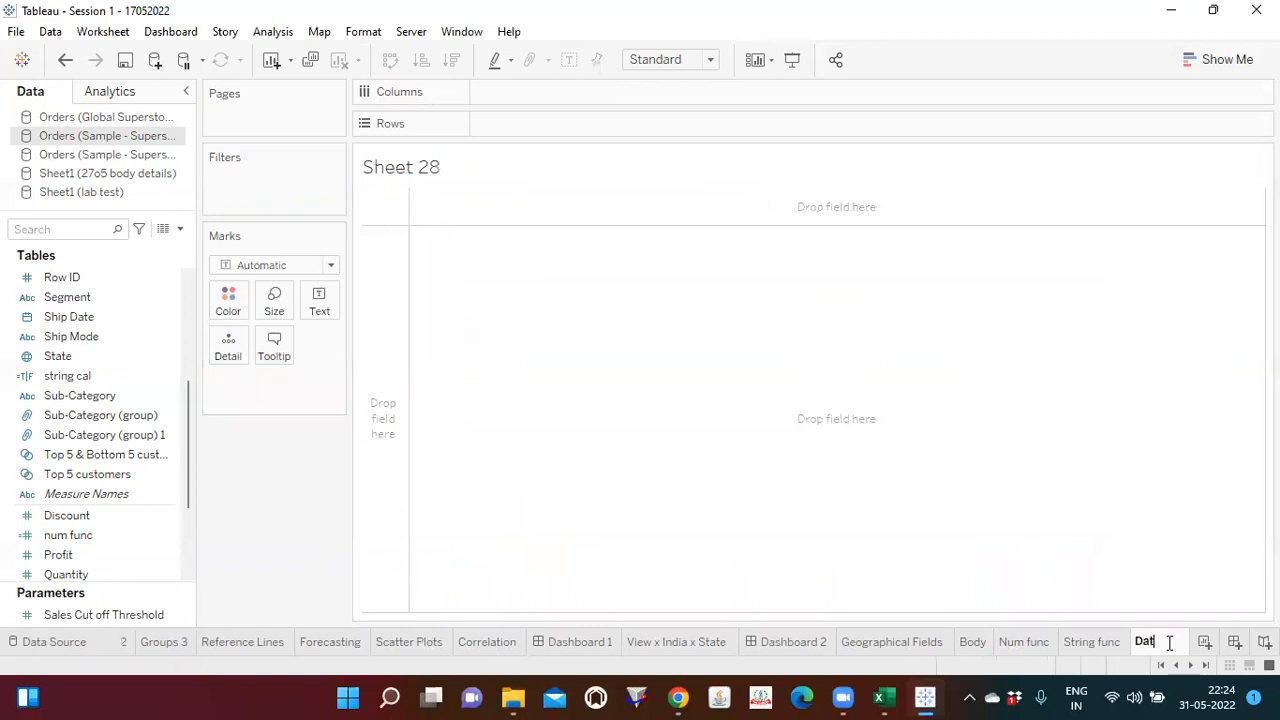
text(e func)
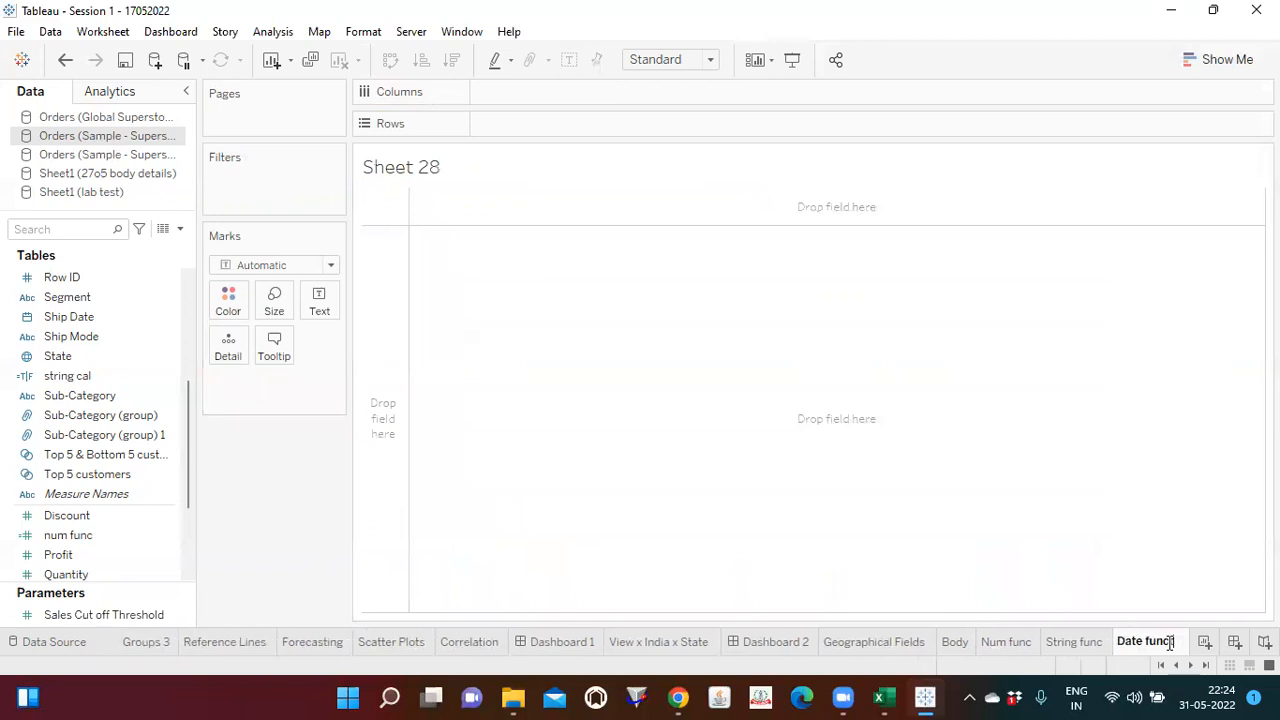
text(tion)
click(738, 396)
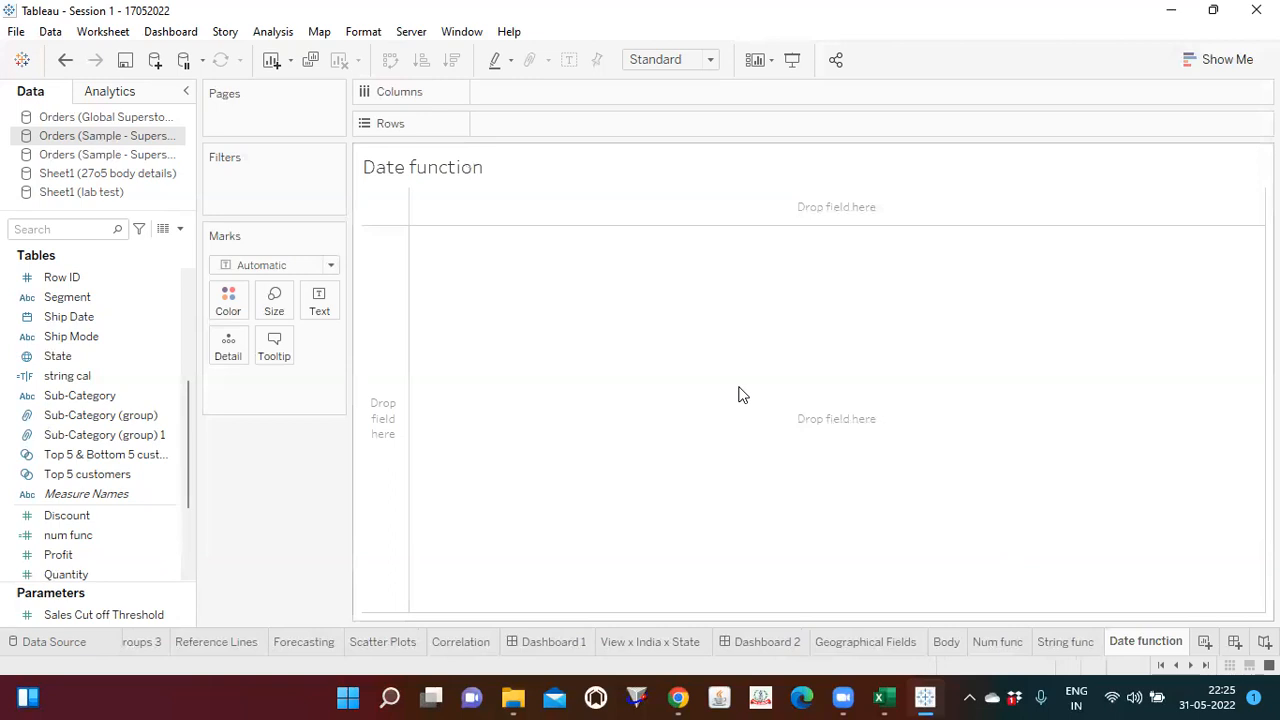
Step: View the underlying Orders records, examining the Order Date and Ship Date columns, then close the data view
drag(184, 422, 211, 280)
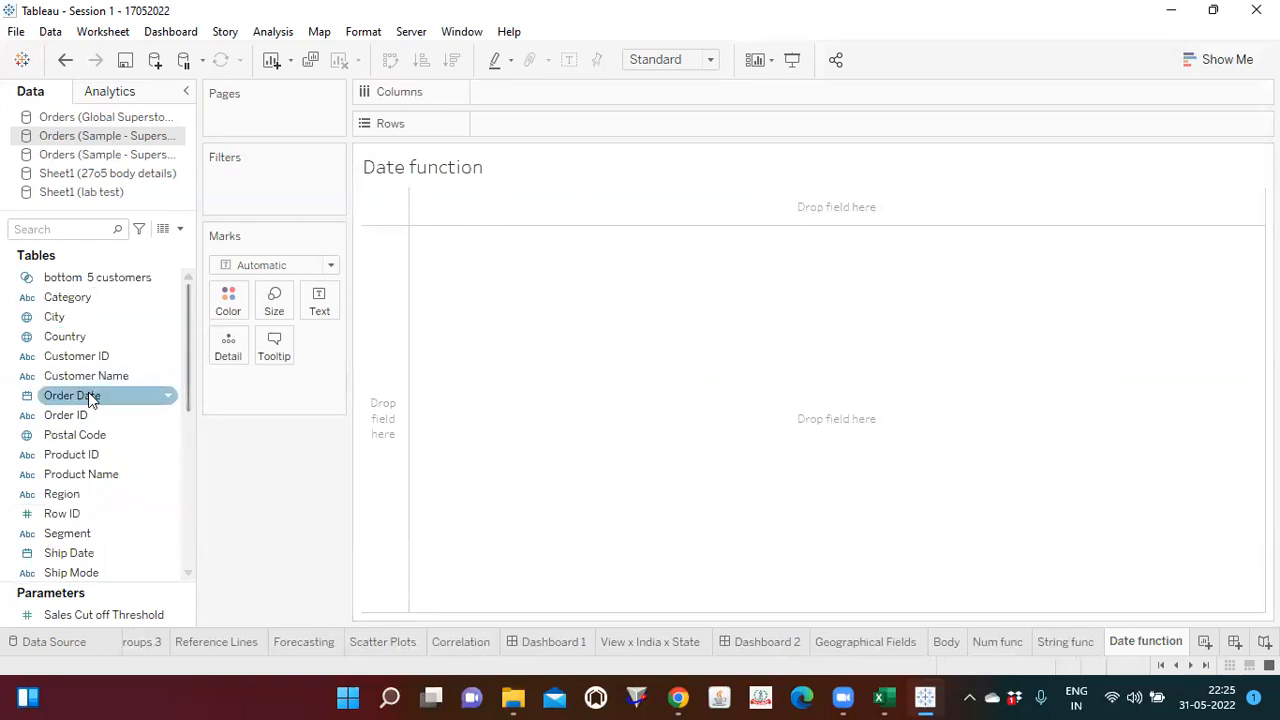
click(163, 232)
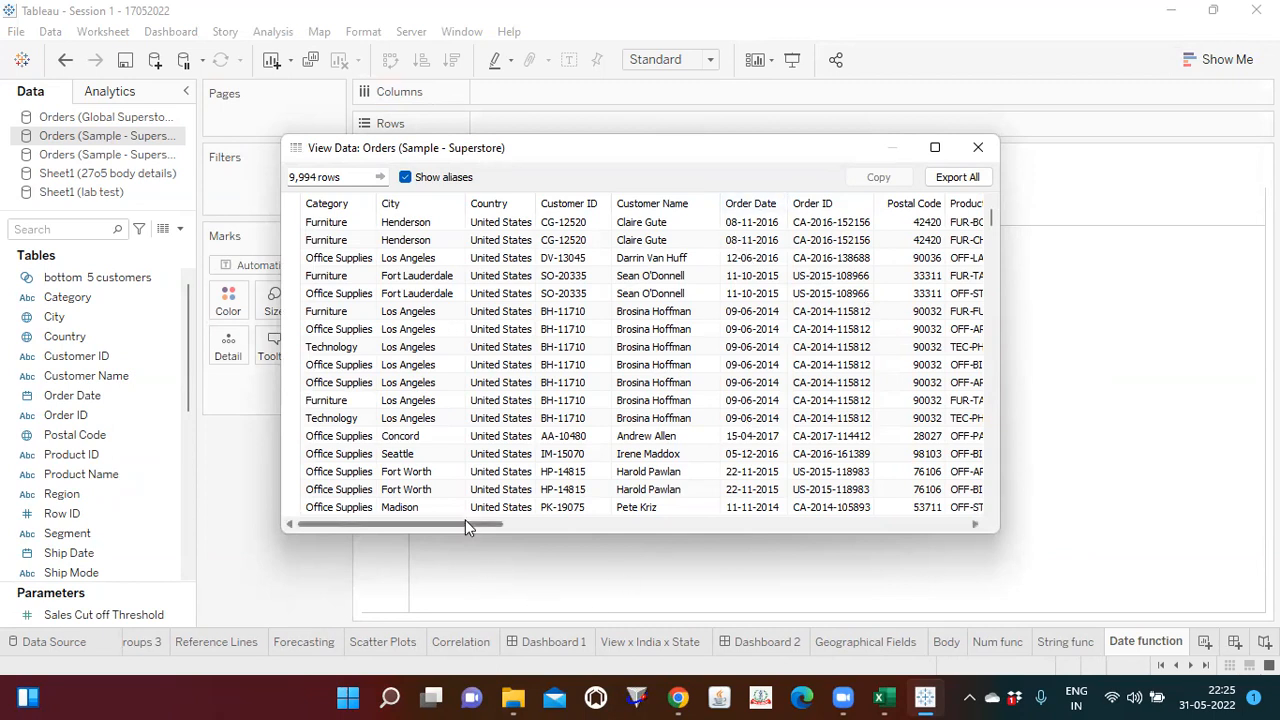
drag(467, 523, 746, 527)
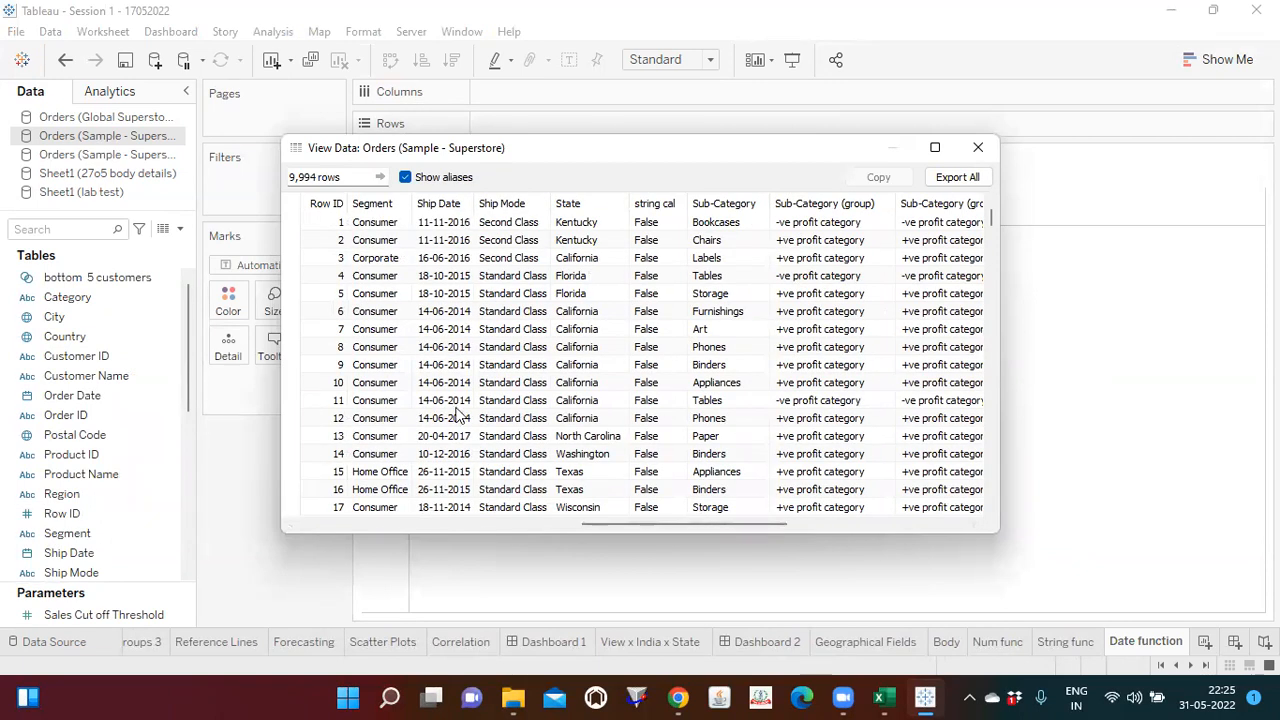
click(977, 148)
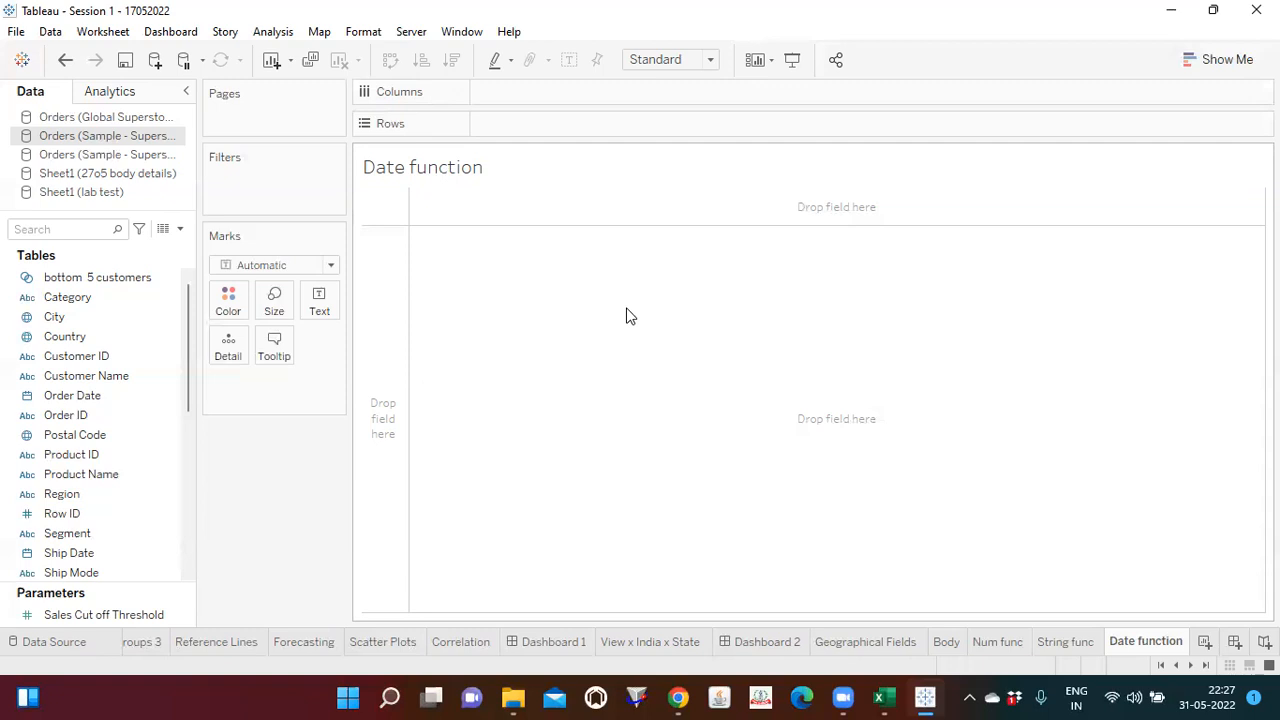
click(62, 416)
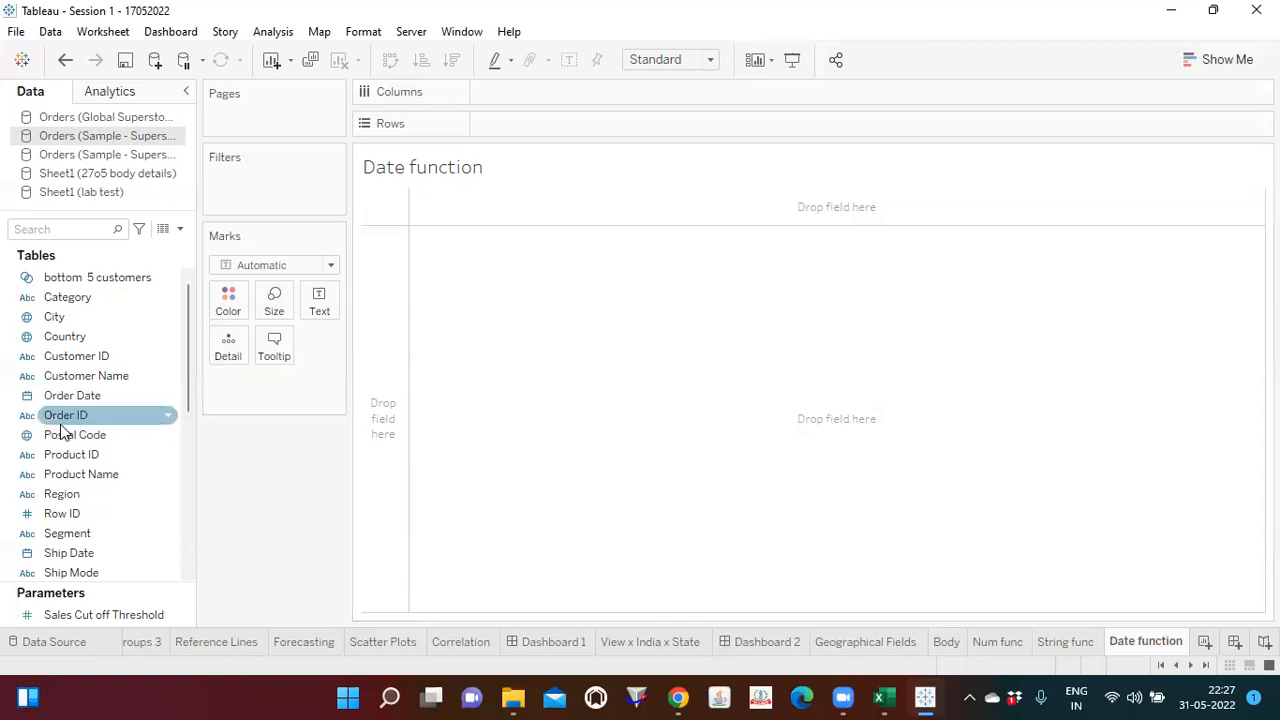
drag(62, 430, 725, 314)
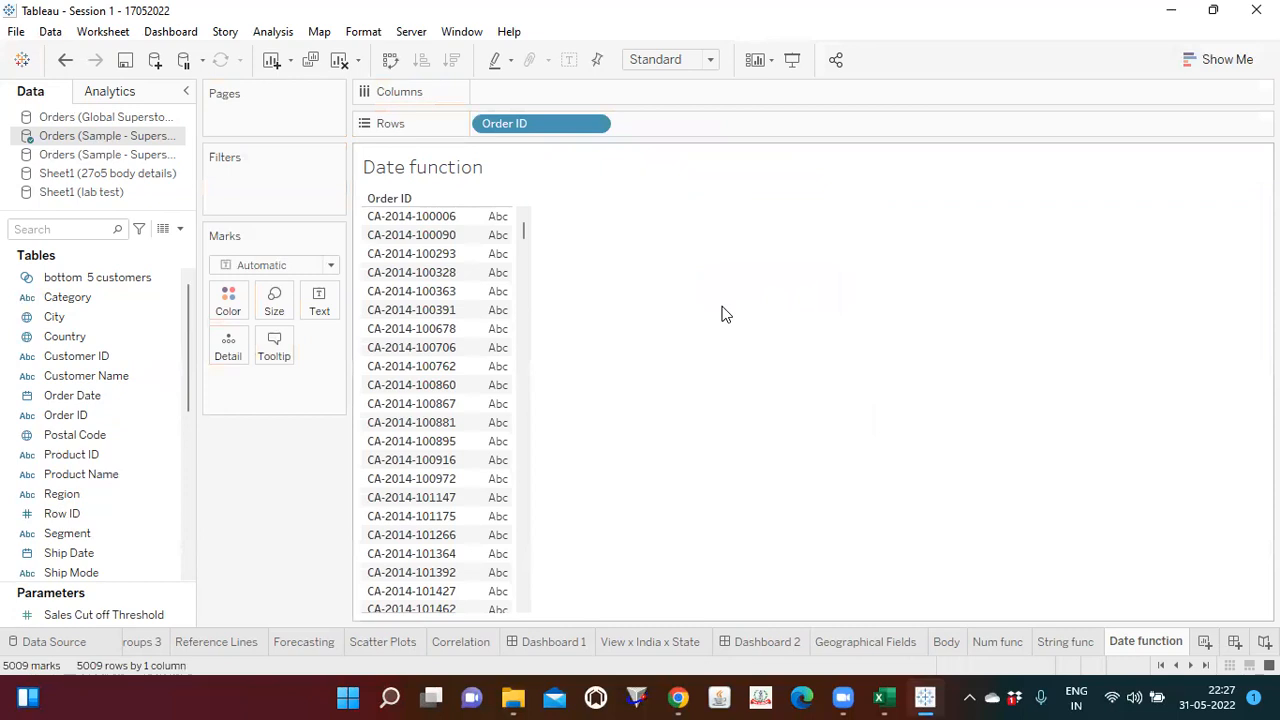
key(ctrl+z)
Step: Place Order ID and the year of Order Date on Rows, in that order
drag(80, 418, 546, 128)
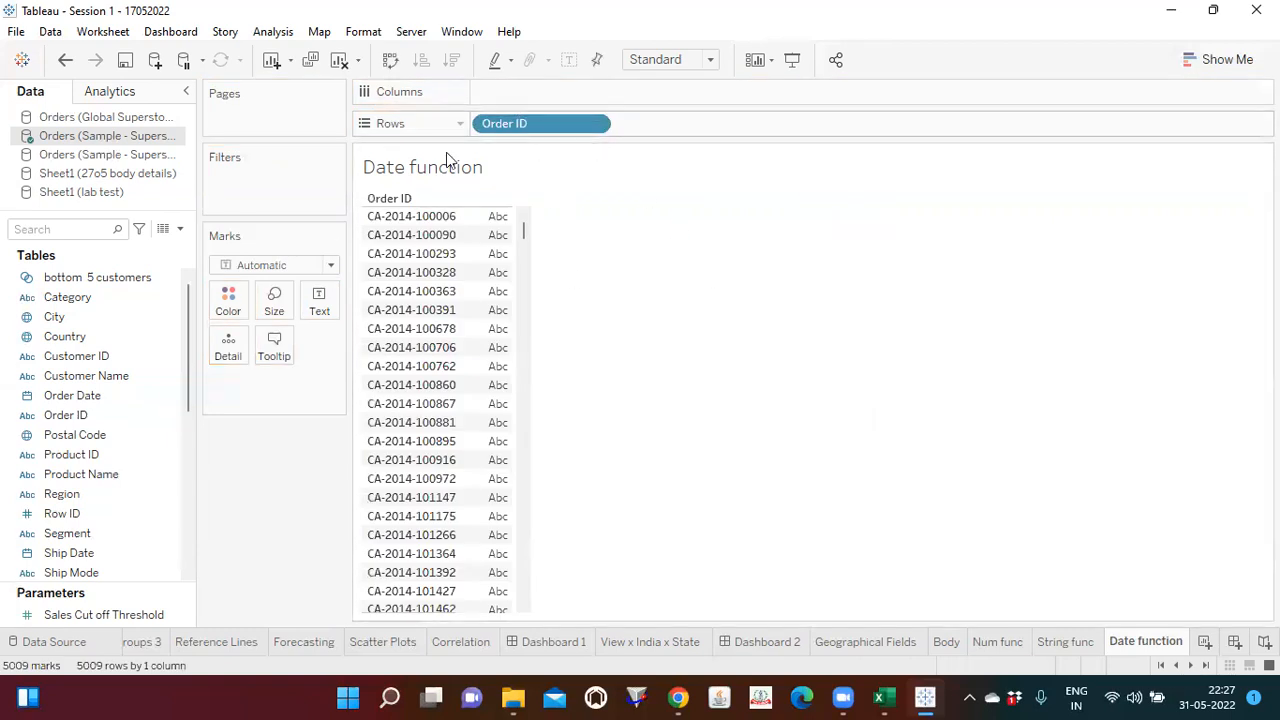
drag(94, 393, 684, 118)
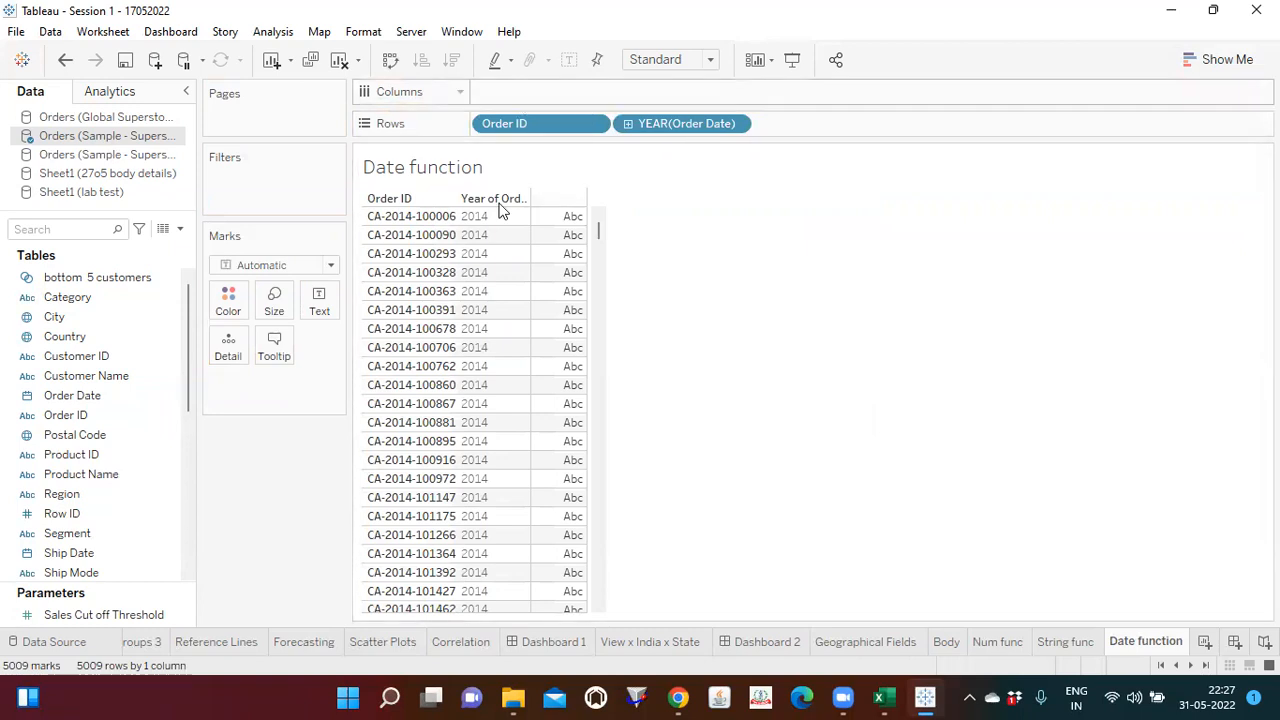
Step: Add the year of Ship Date to Rows, after the year of Order Date
drag(190, 378, 182, 413)
click(66, 456)
drag(66, 456, 793, 124)
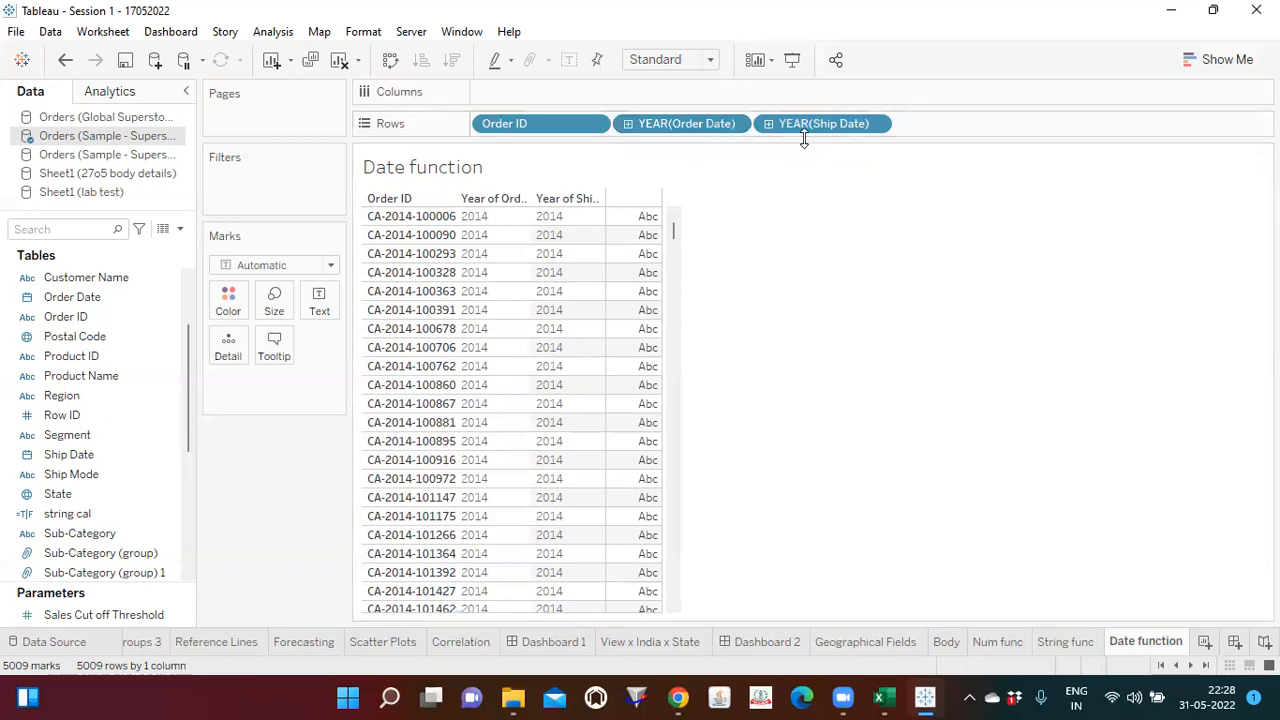
Step: Change the Order Date field on Rows to a custom date with Month / Day / Year detail
click(736, 125)
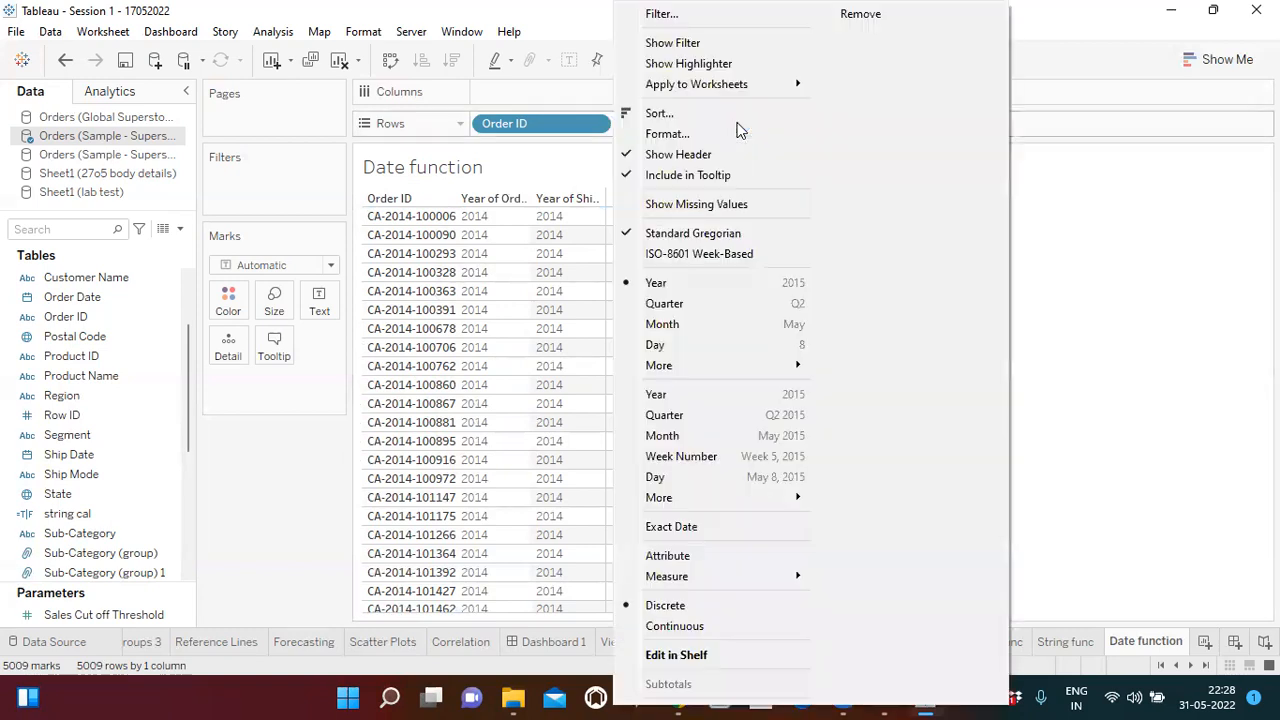
mouse_move(700, 366)
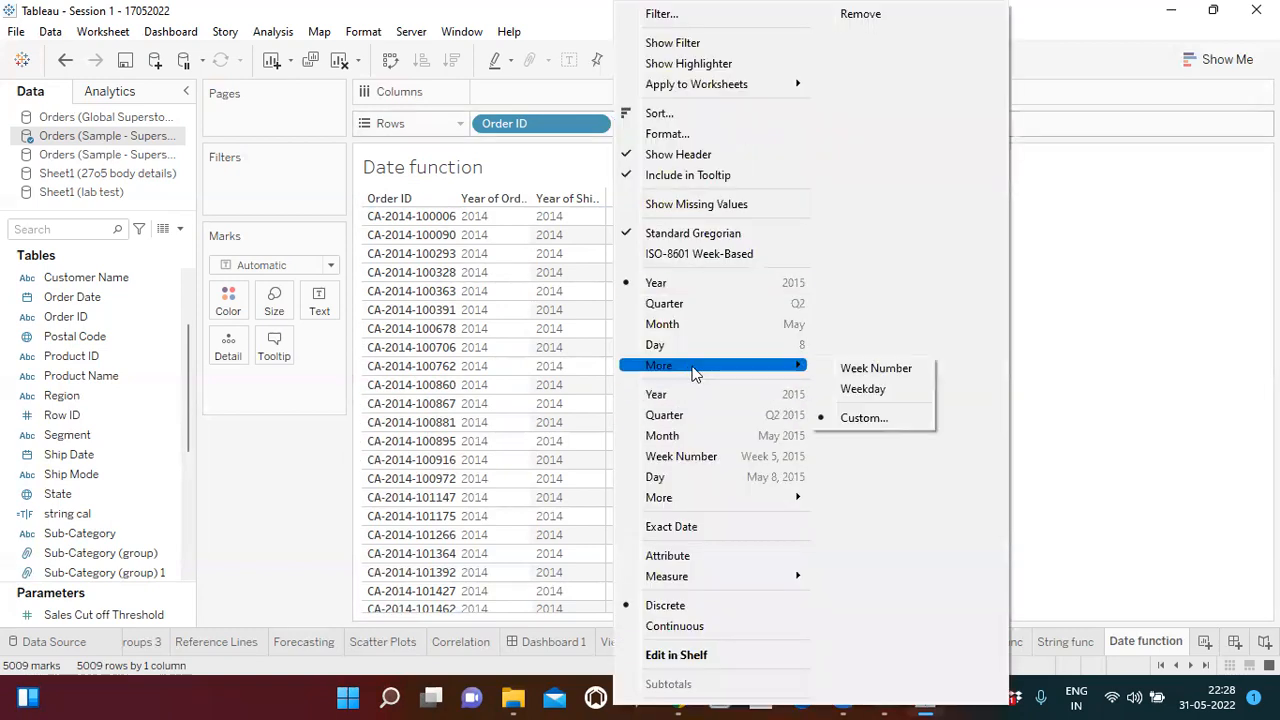
click(873, 419)
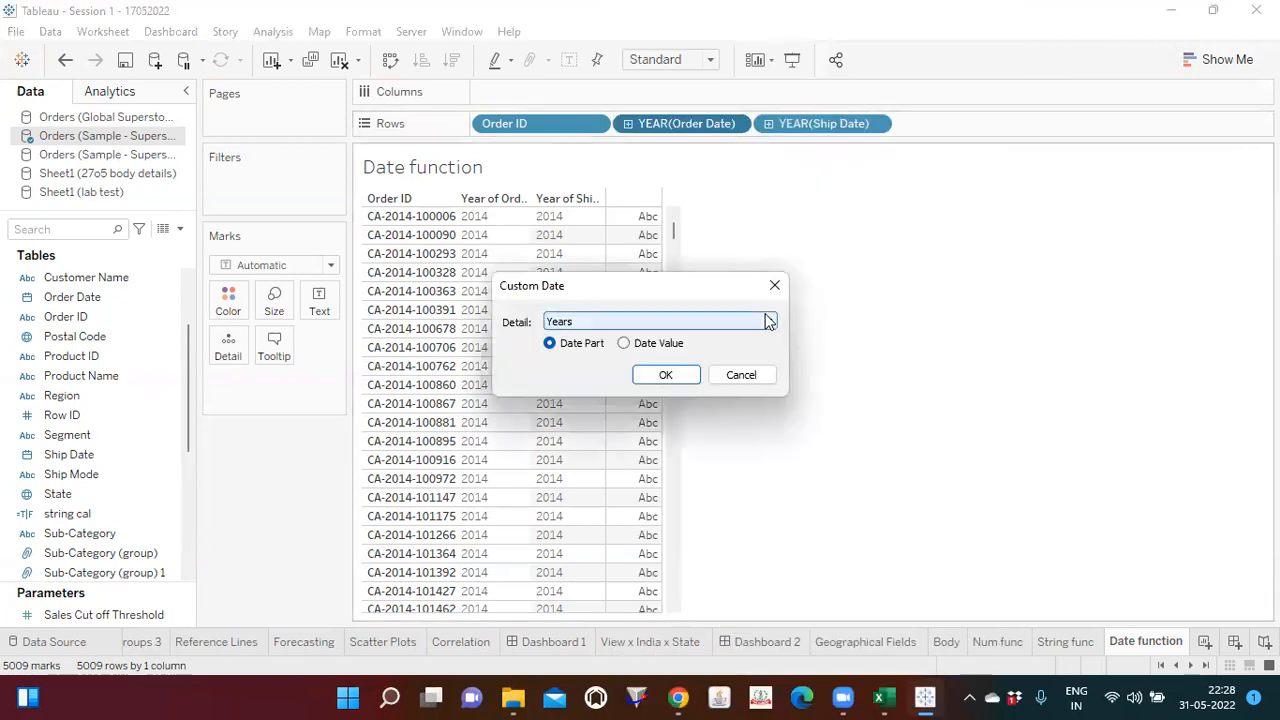
click(768, 322)
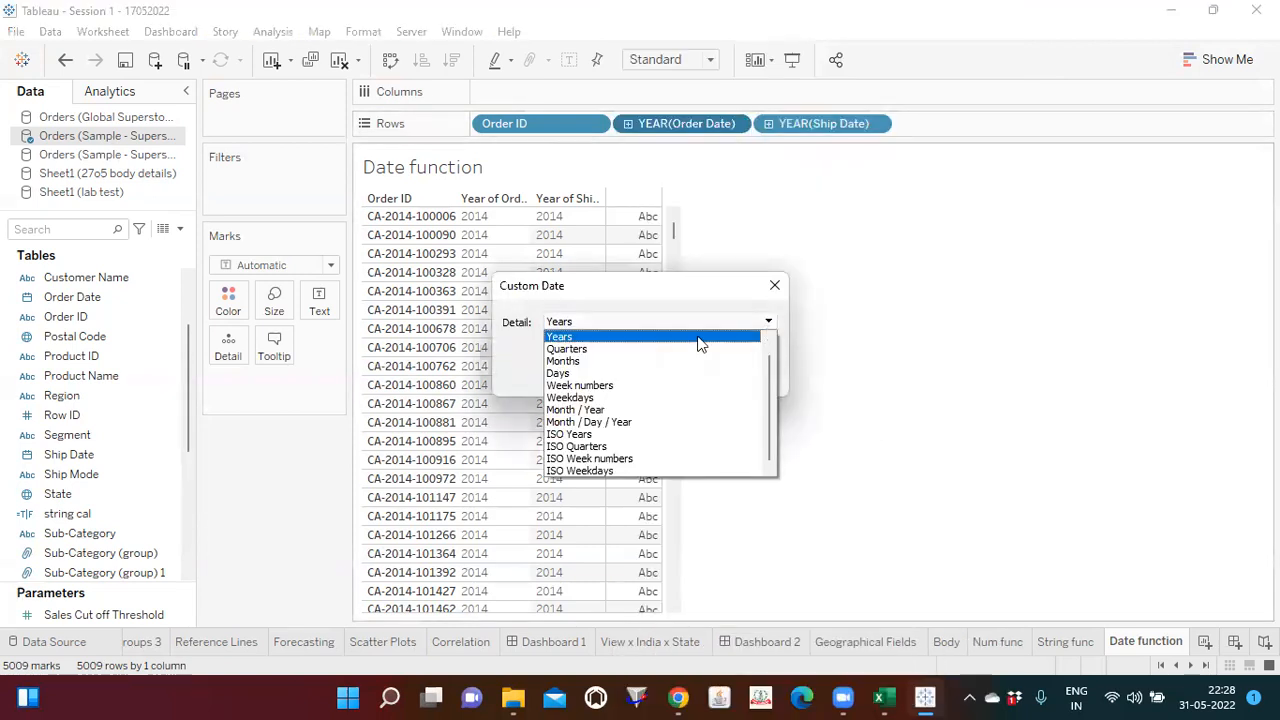
click(580, 421)
click(656, 371)
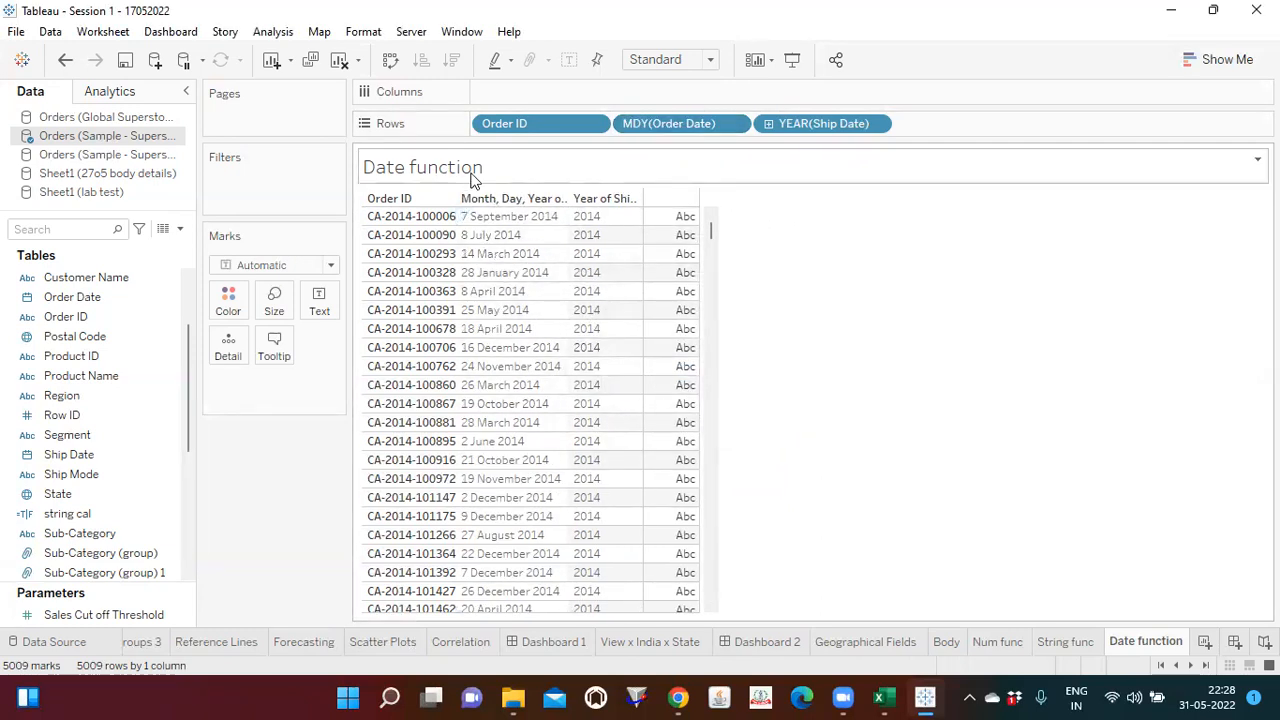
Step: Change the Ship Date field on Rows to a custom date with Month / Day / Year detail
click(872, 124)
mouse_move(823, 400)
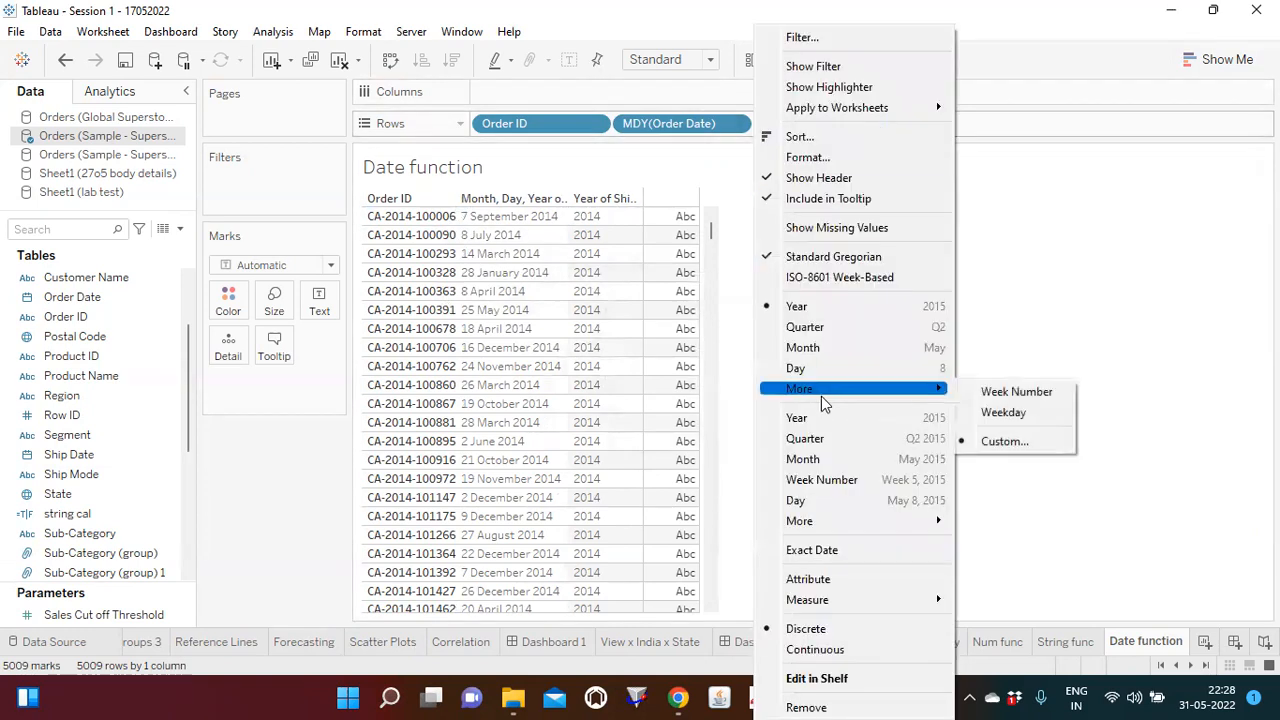
click(1015, 442)
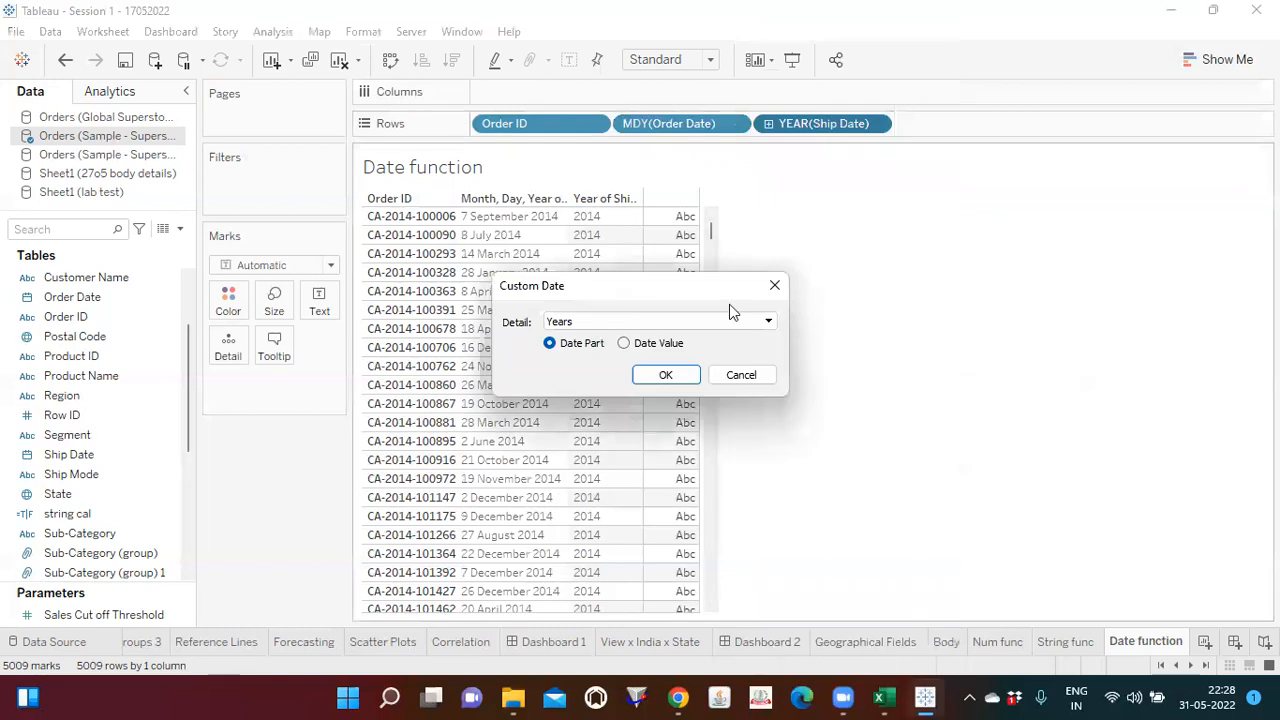
click(677, 321)
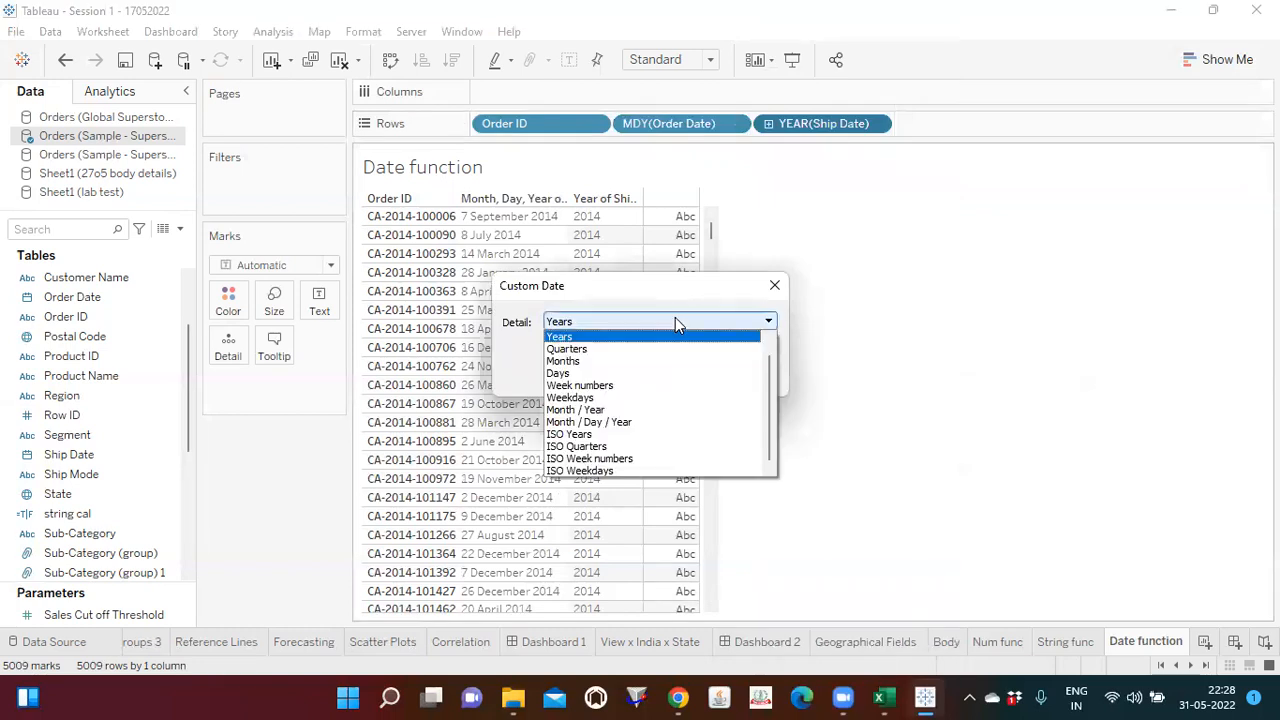
click(608, 421)
click(656, 380)
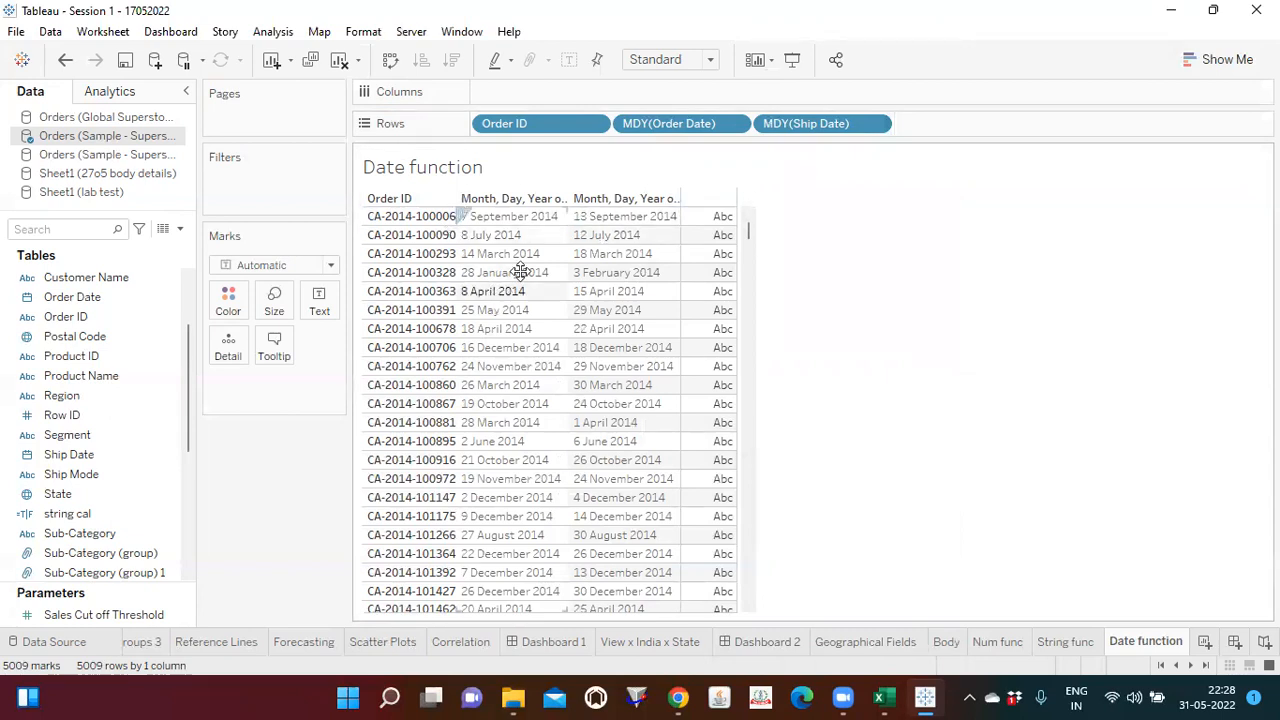
Step: Create a calculated field in the Orders data source and name it date fun
click(178, 234)
click(135, 254)
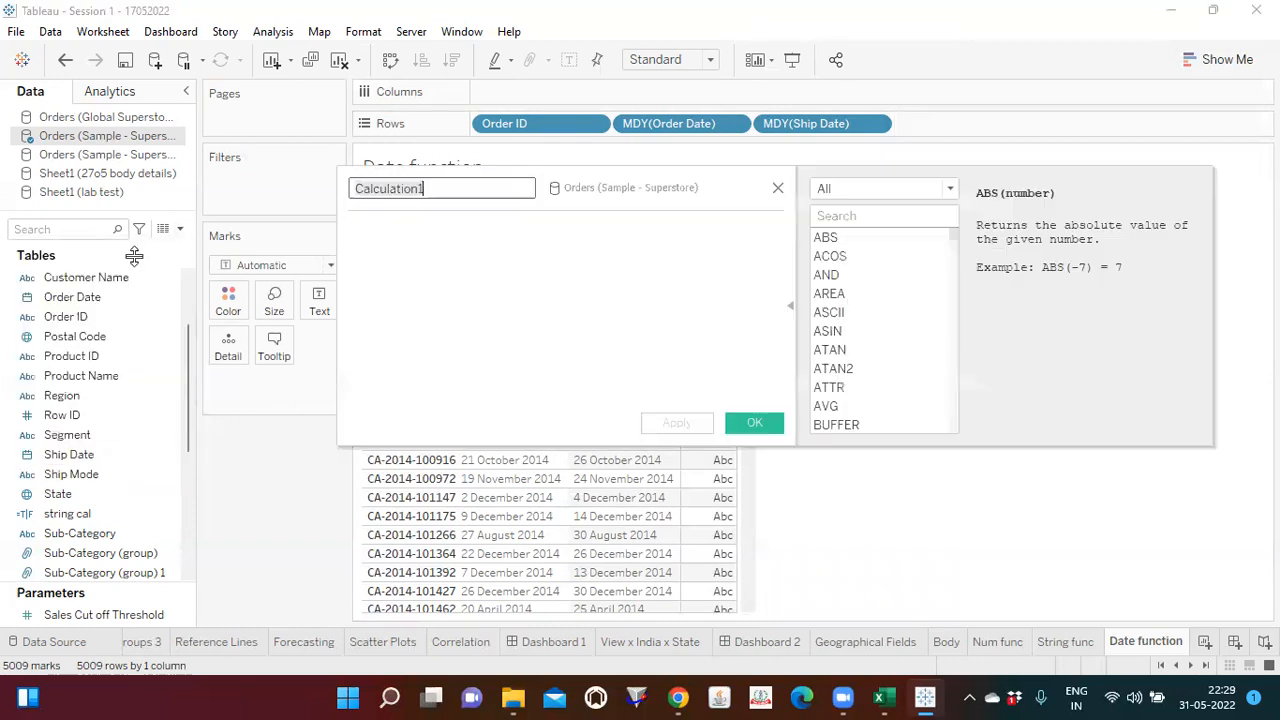
text(date)
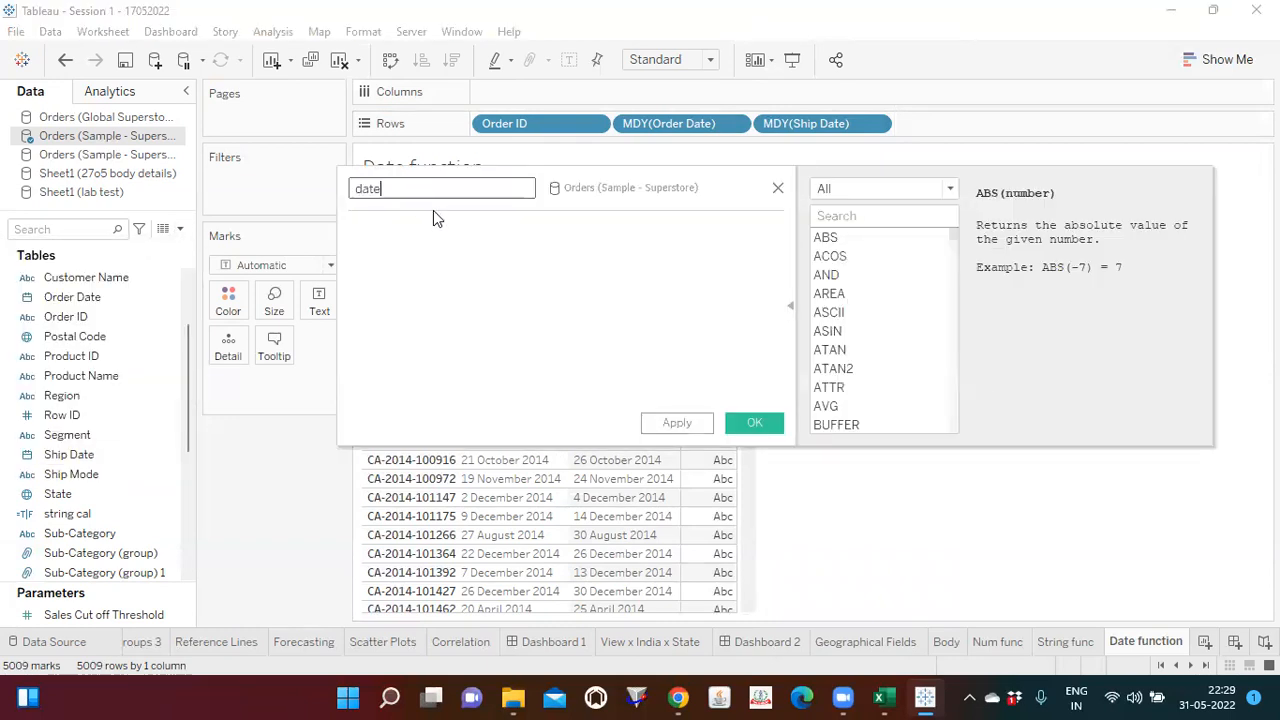
text( fun)
click(440, 260)
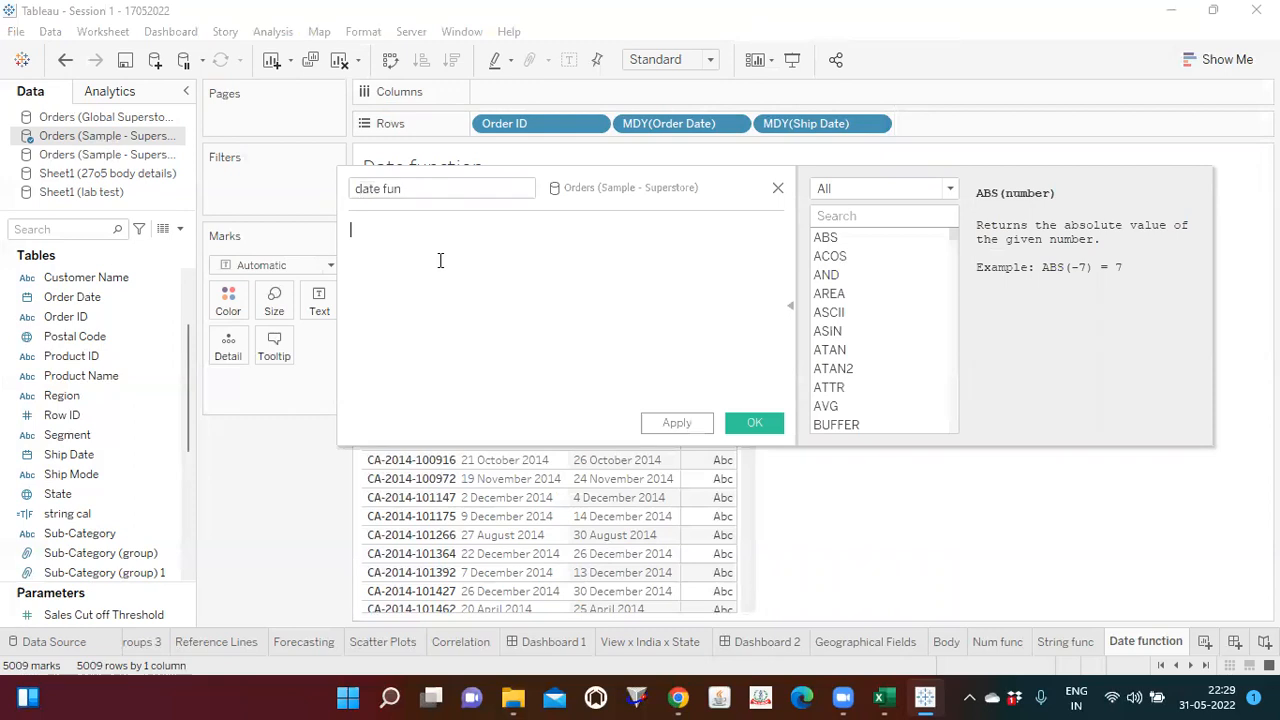
Step: Filter the function reference to Date functions and examine the descriptions of DAY, ISDATE, MONTH, NOW and TODAY
click(952, 189)
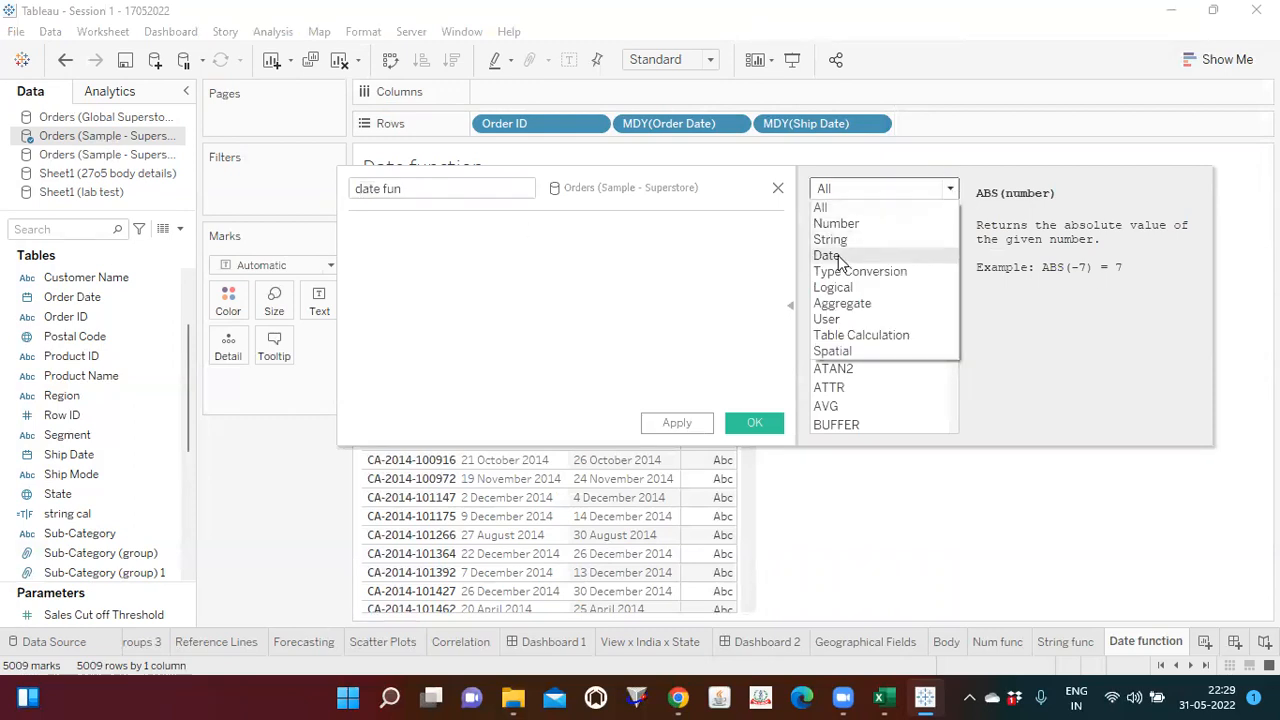
click(836, 255)
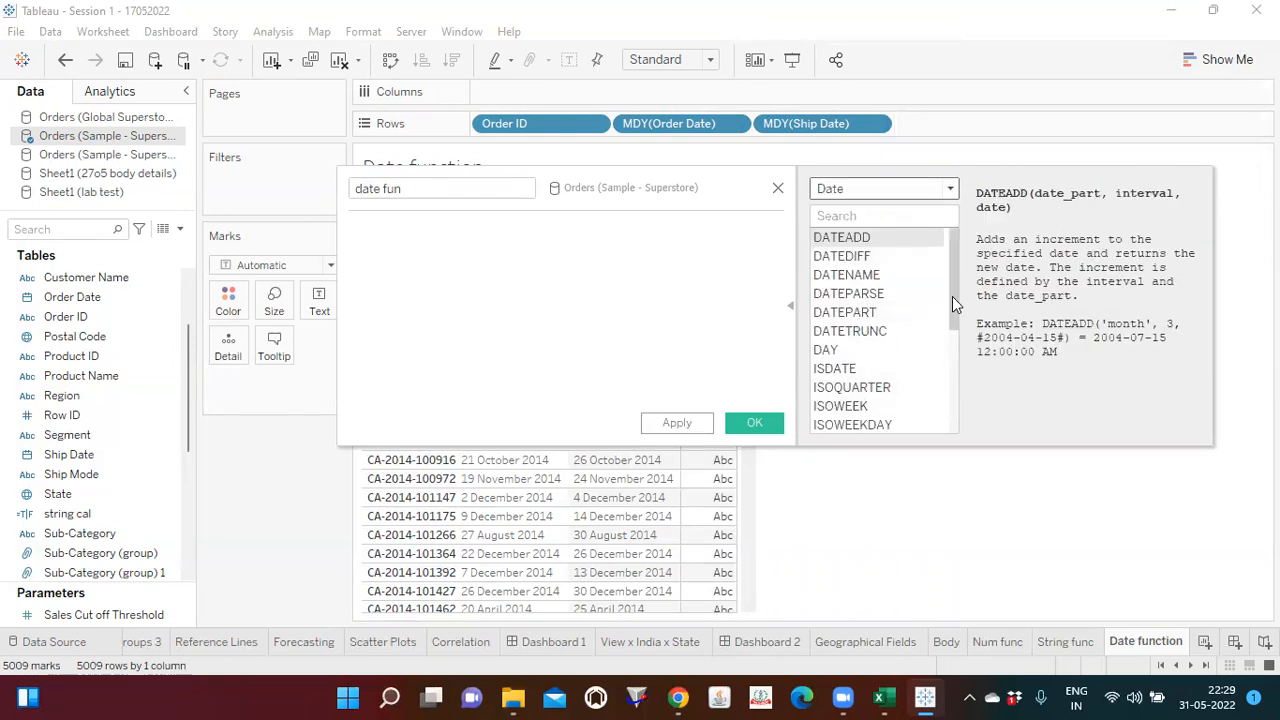
scroll(954, 296, down, 1)
click(835, 274)
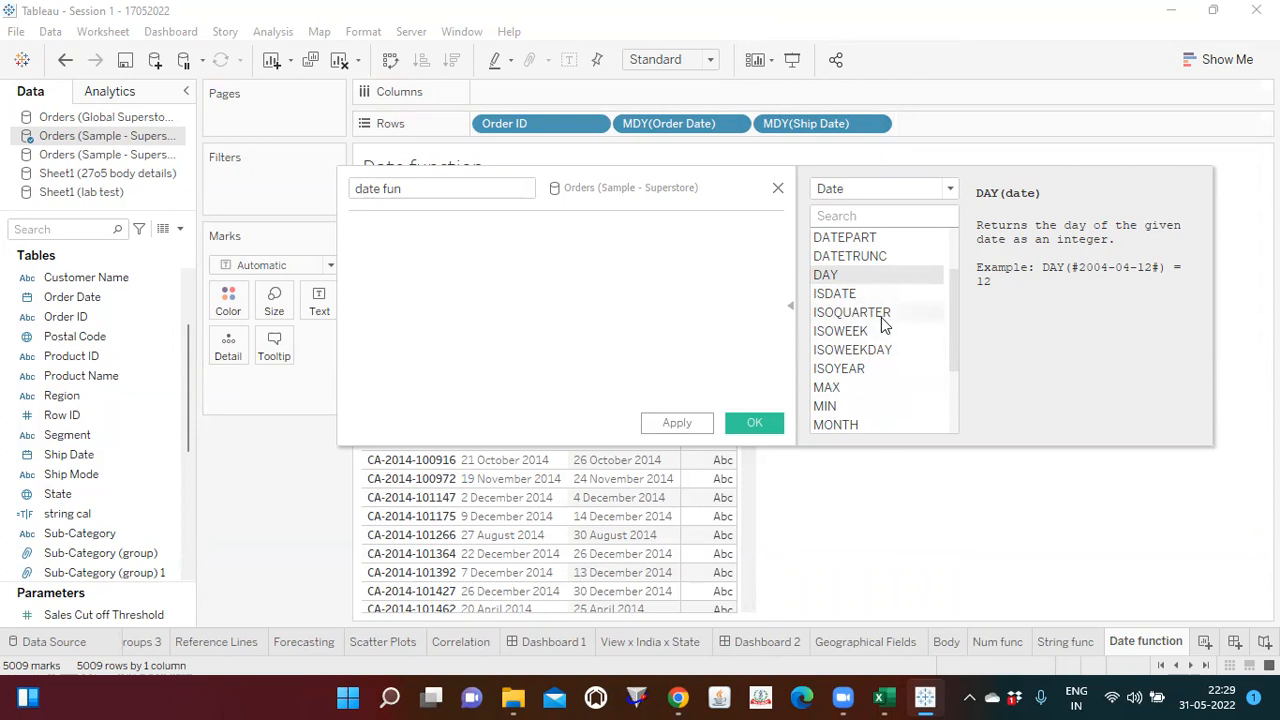
click(879, 292)
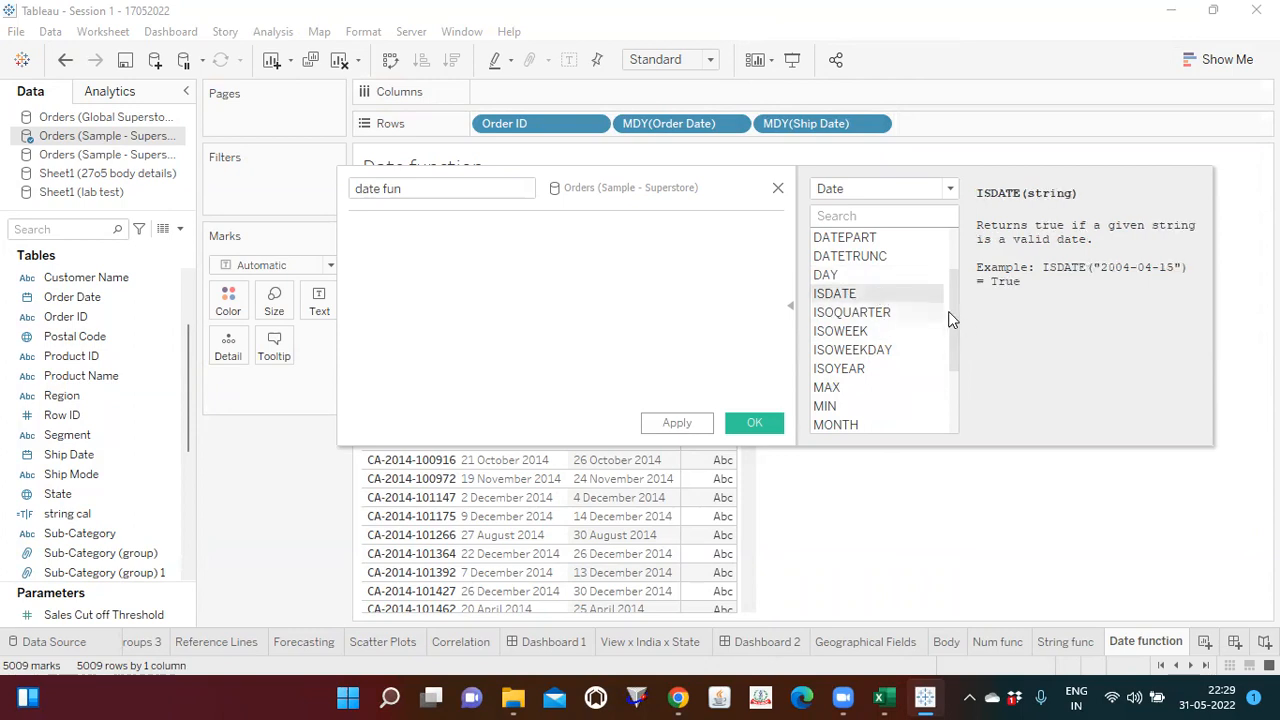
drag(954, 311, 950, 369)
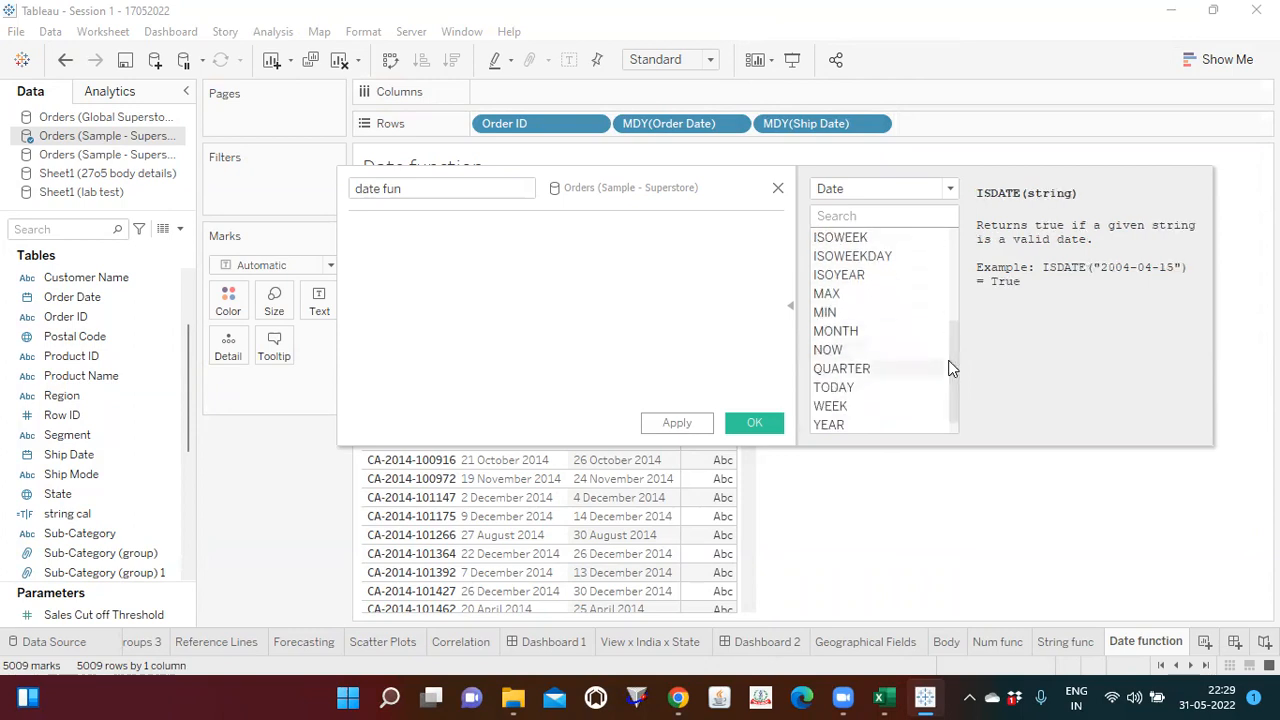
click(866, 333)
click(836, 349)
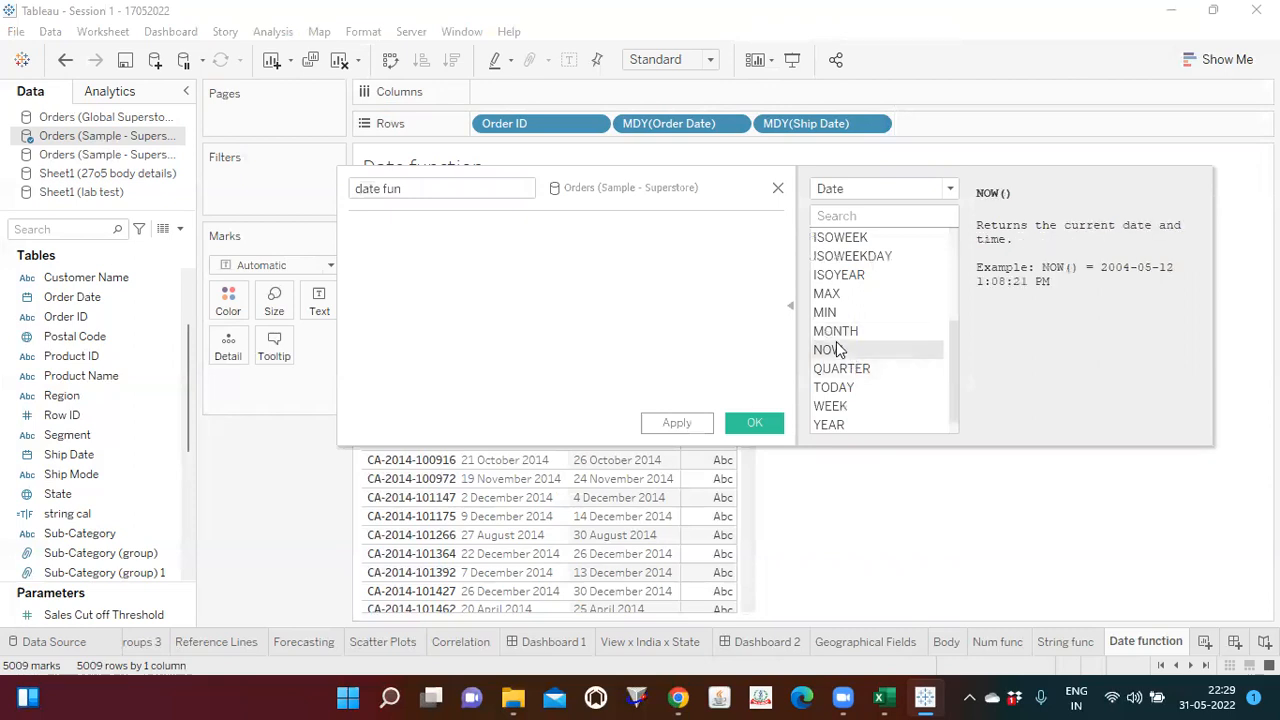
click(845, 390)
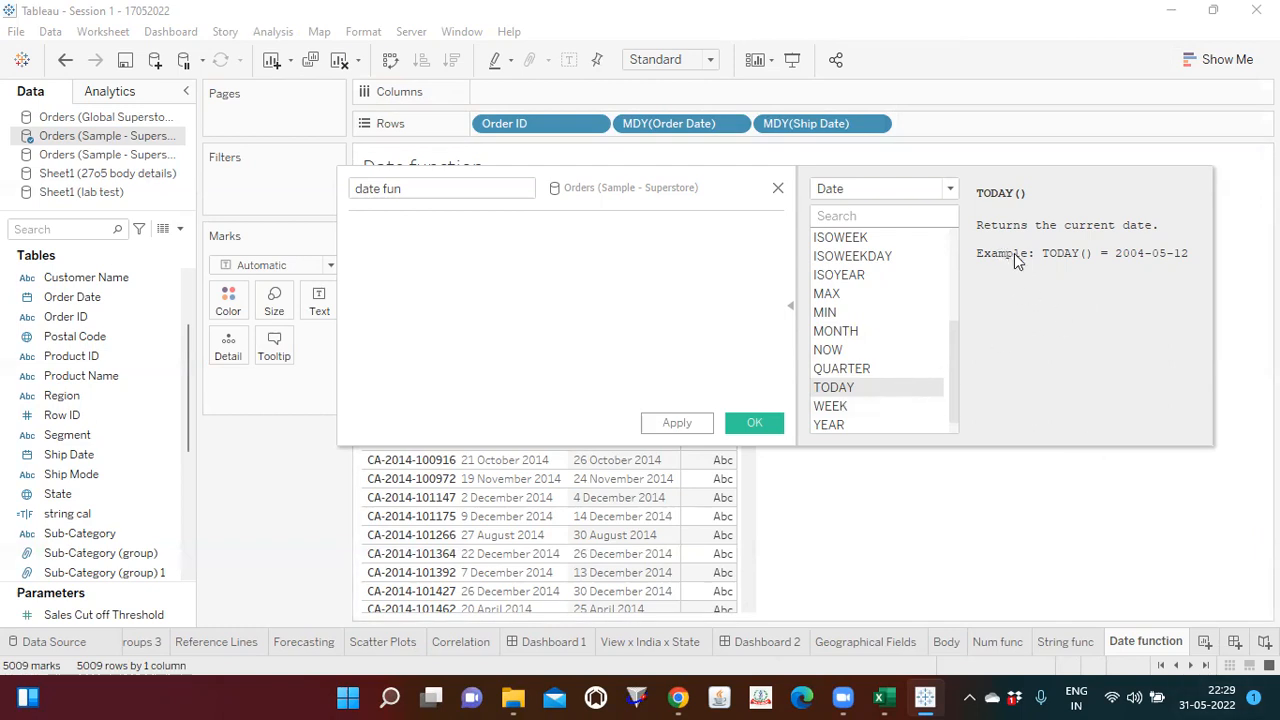
click(838, 353)
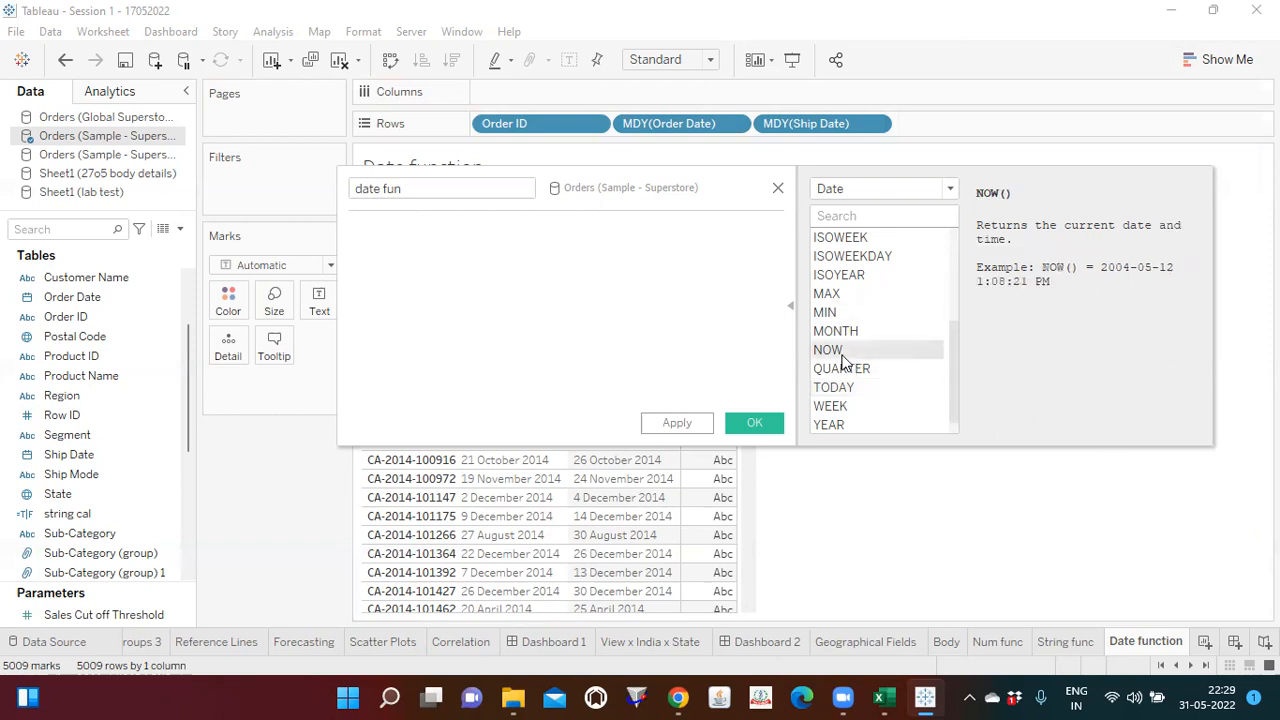
click(845, 390)
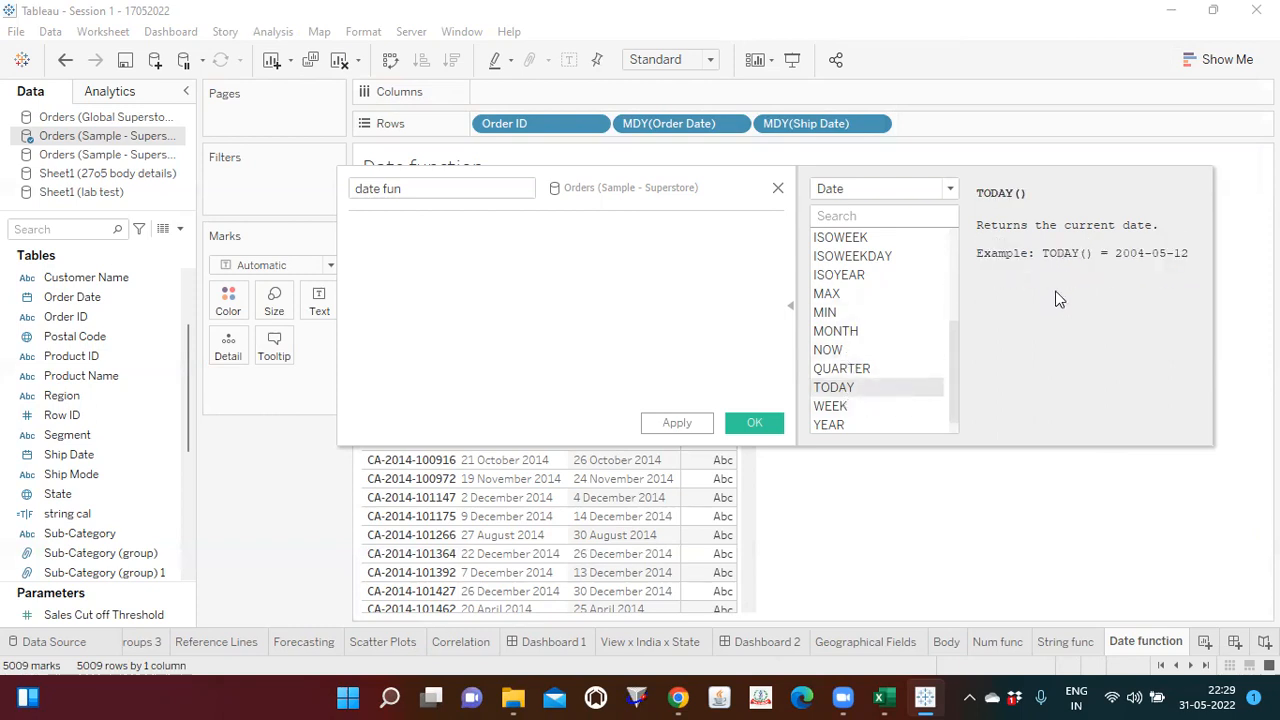
click(822, 352)
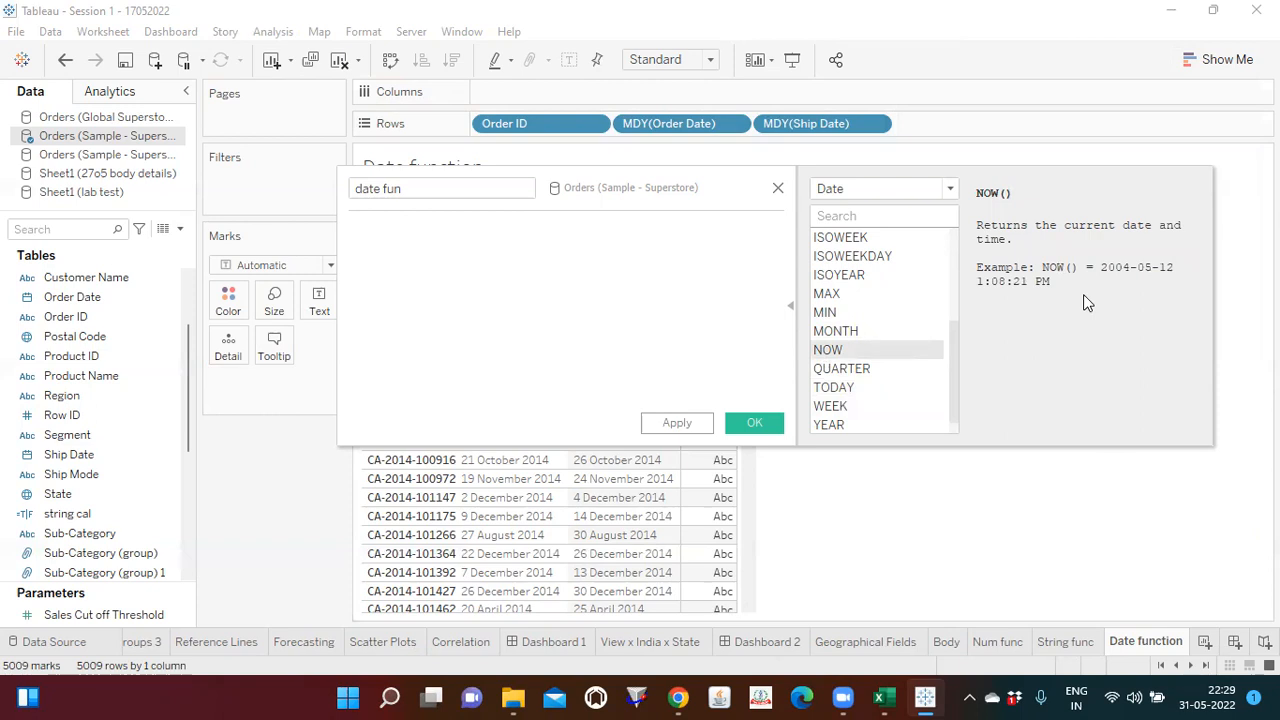
Step: Insert the DATEDIFF function into the date fun formula and show its description in the function reference
click(790, 307)
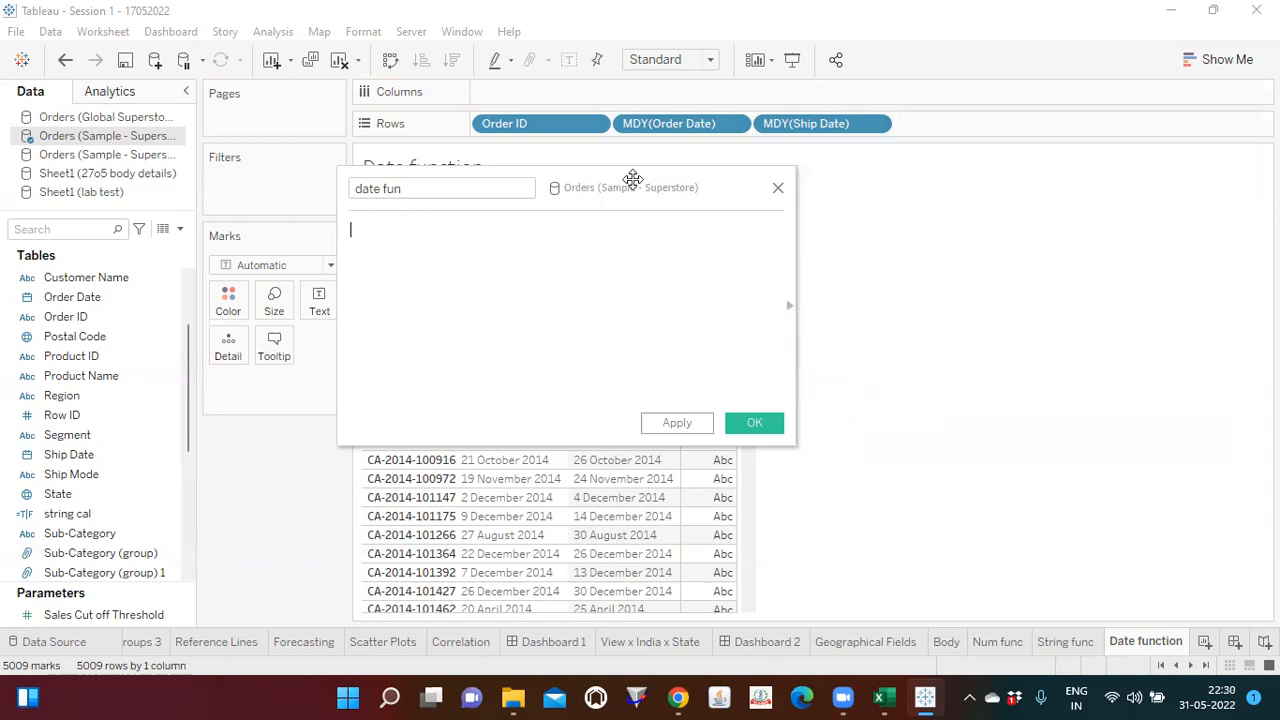
drag(747, 190, 1097, 289)
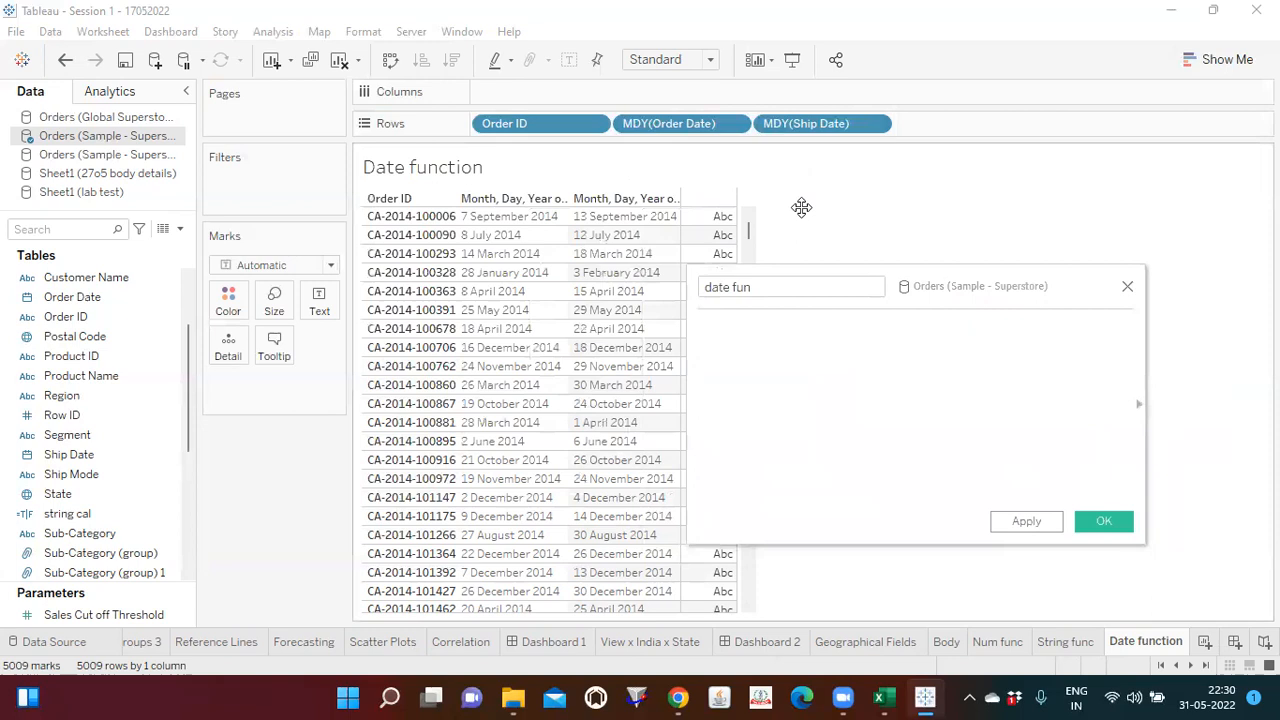
text(date)
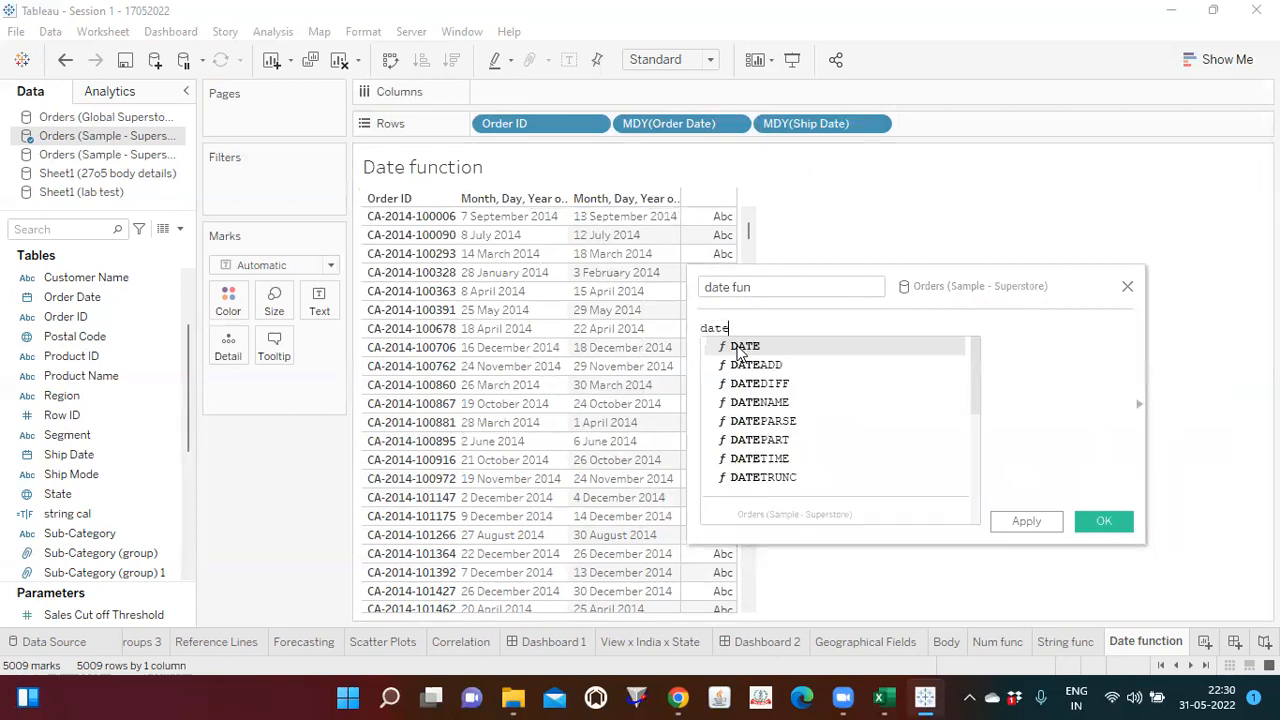
double_click(762, 384)
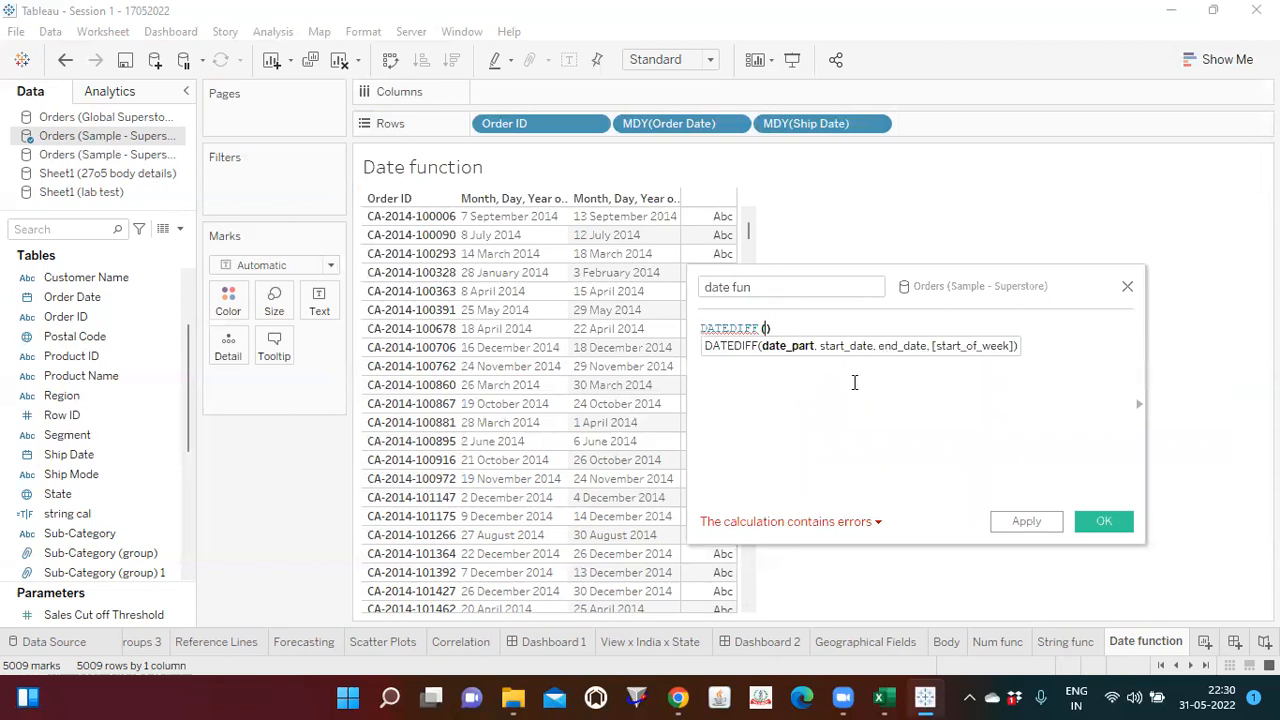
click(1138, 405)
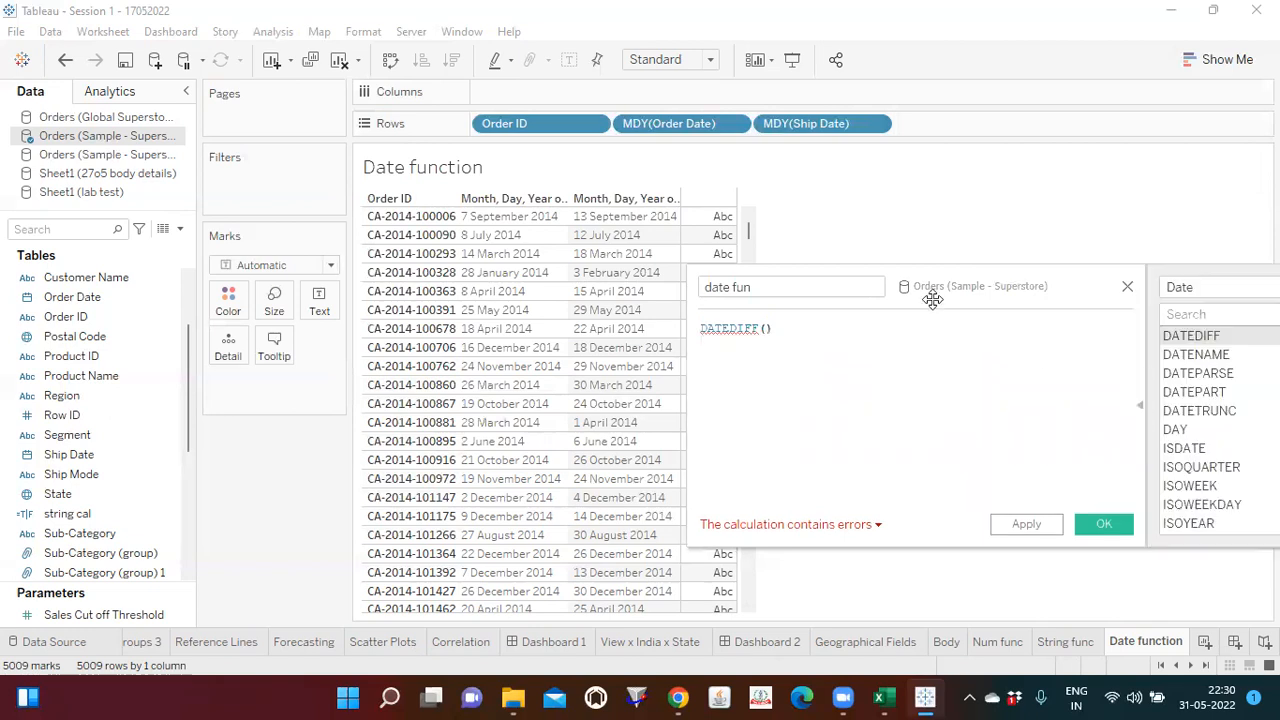
drag(918, 274, 321, 133)
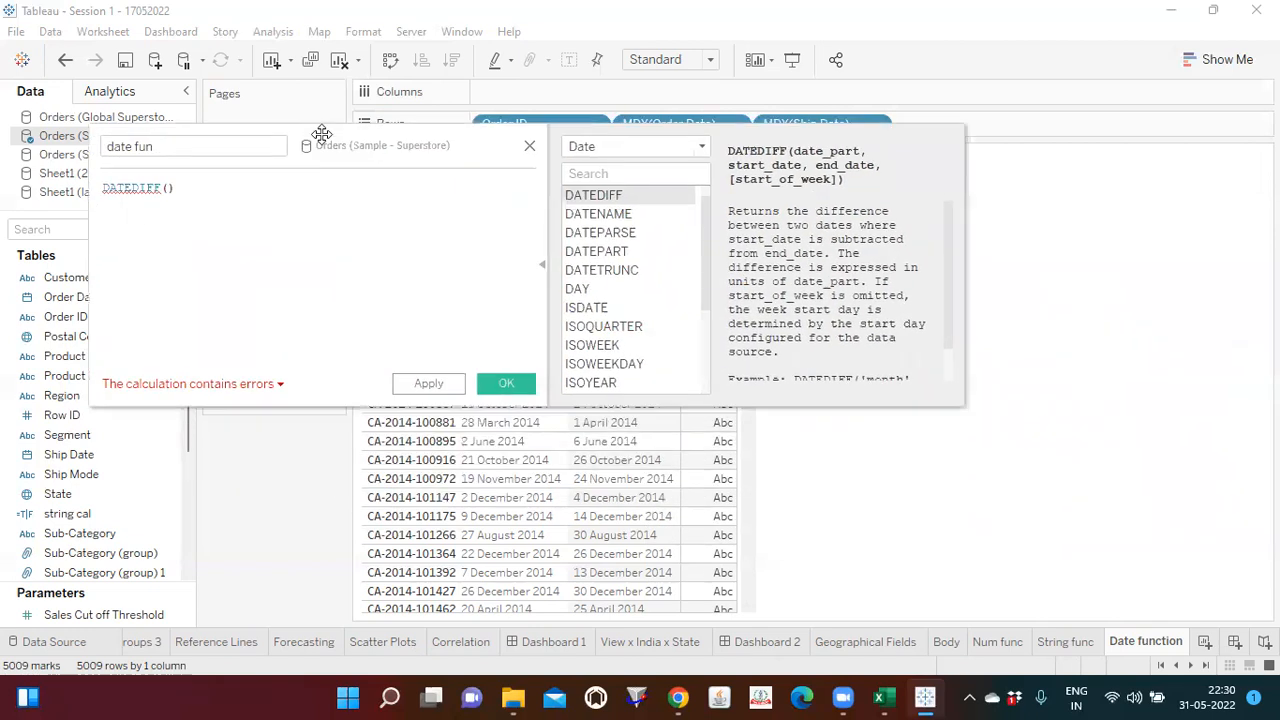
Step: Complete the date fun formula as DATEDIFF('day',[Order Date],[Ship Date])
click(169, 190)
text(')
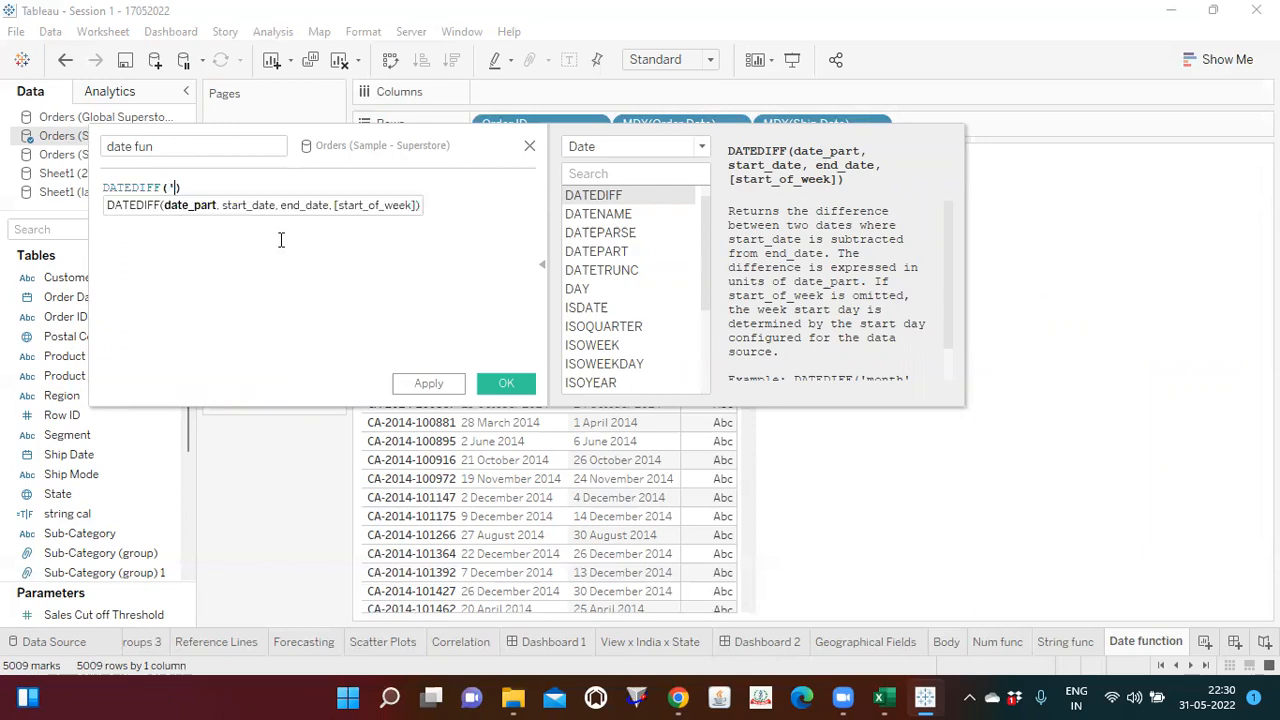
text(day',)
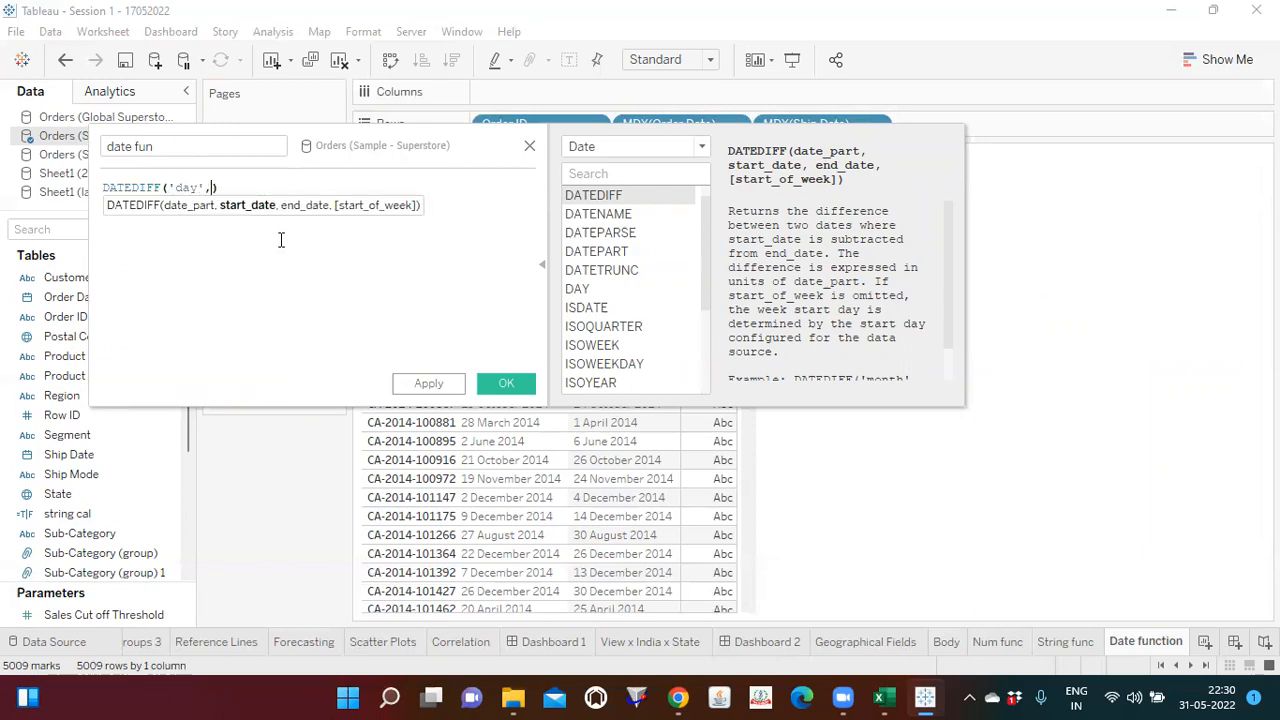
text(ord)
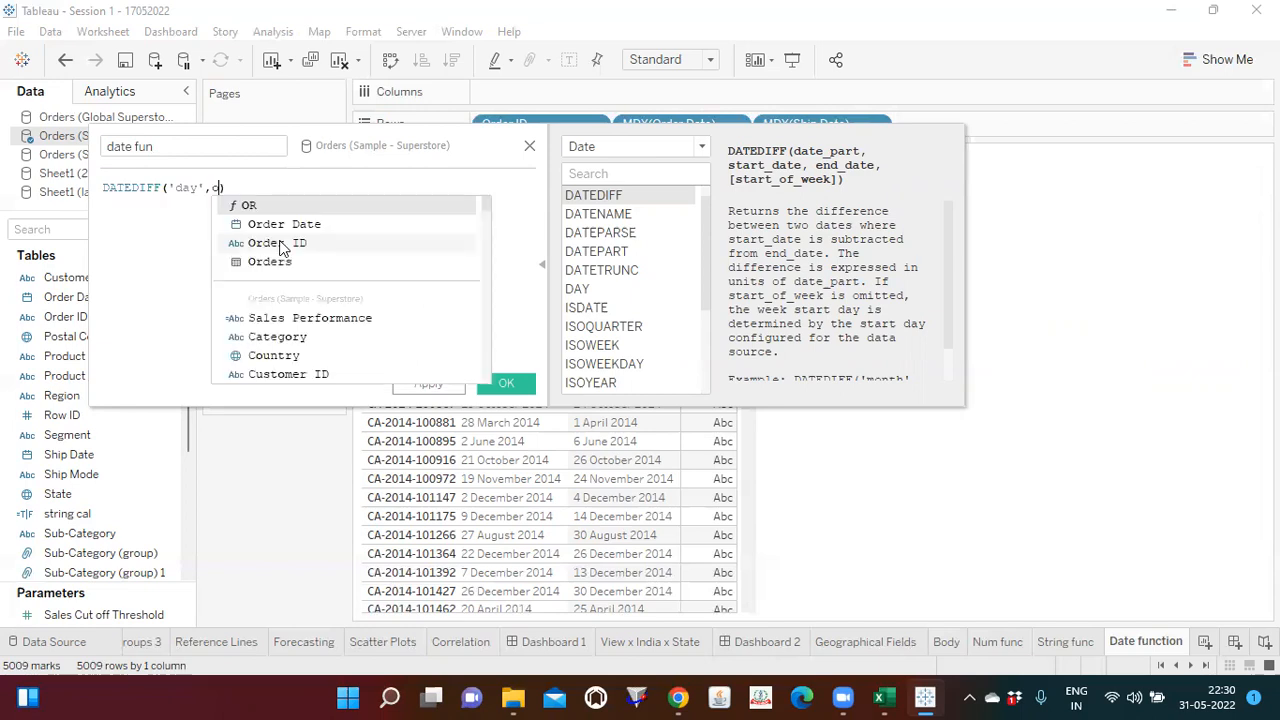
key(Return)
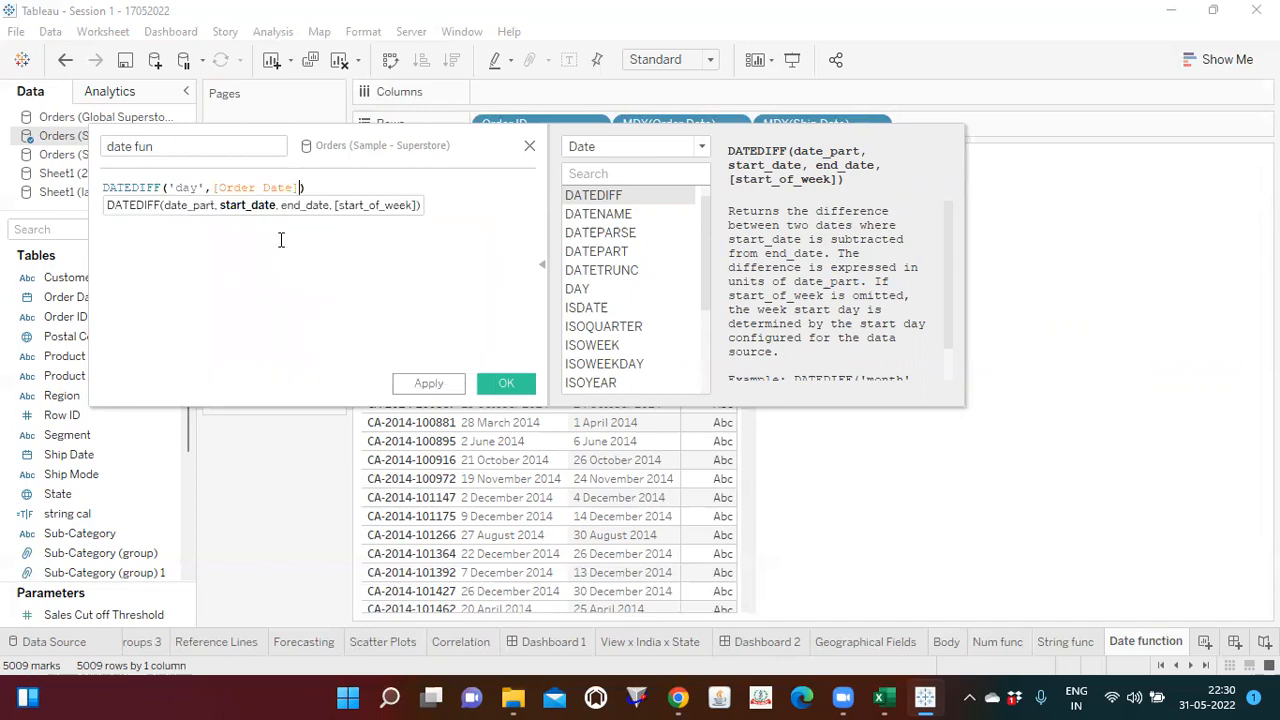
text(,)
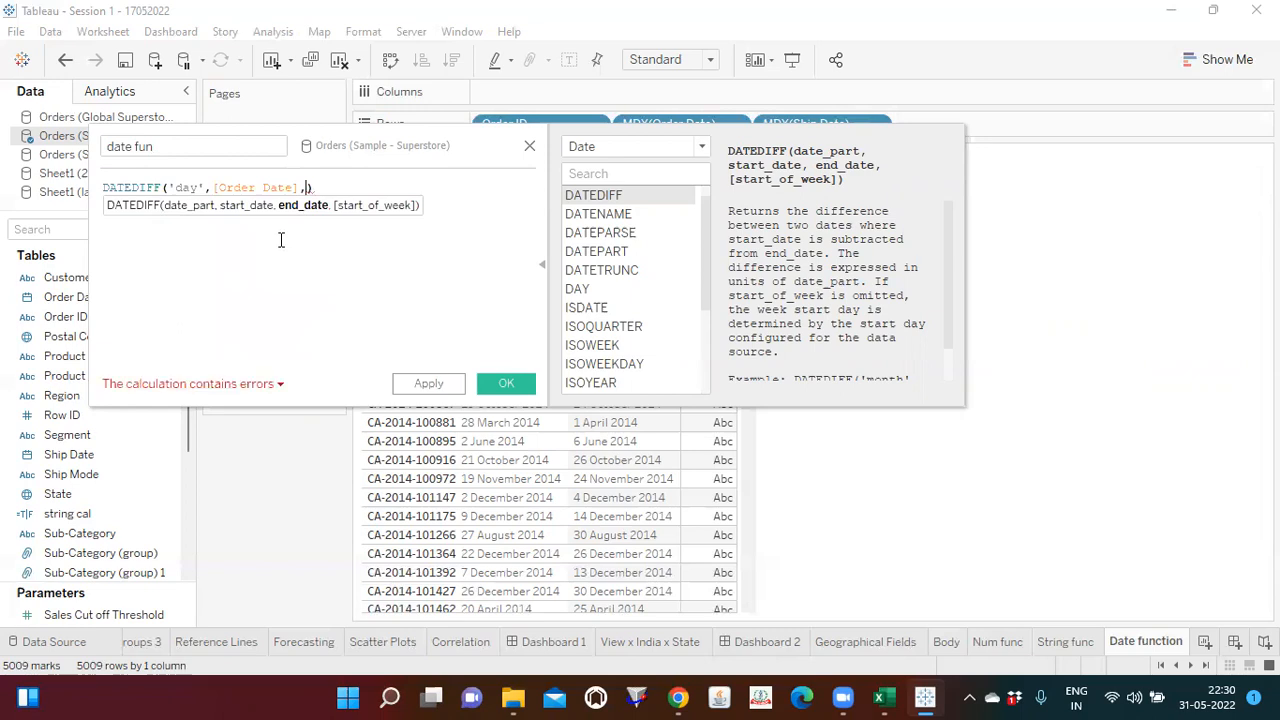
text(shi)
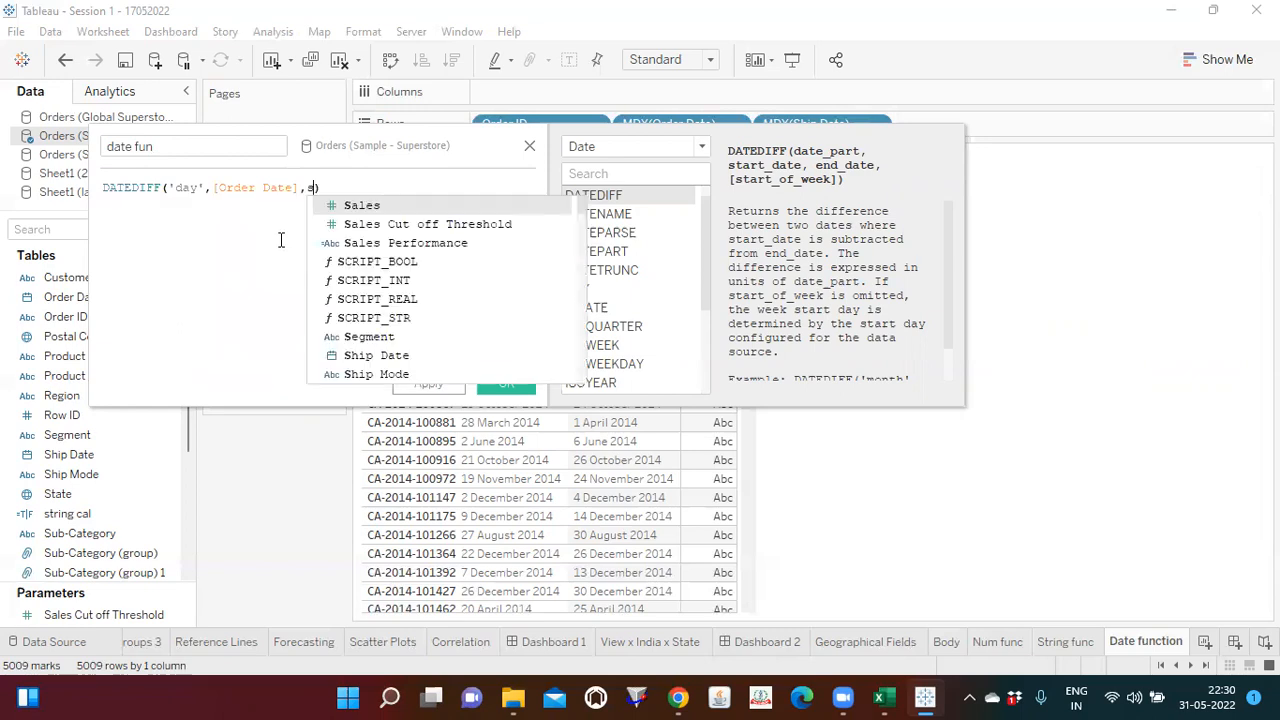
key(Return)
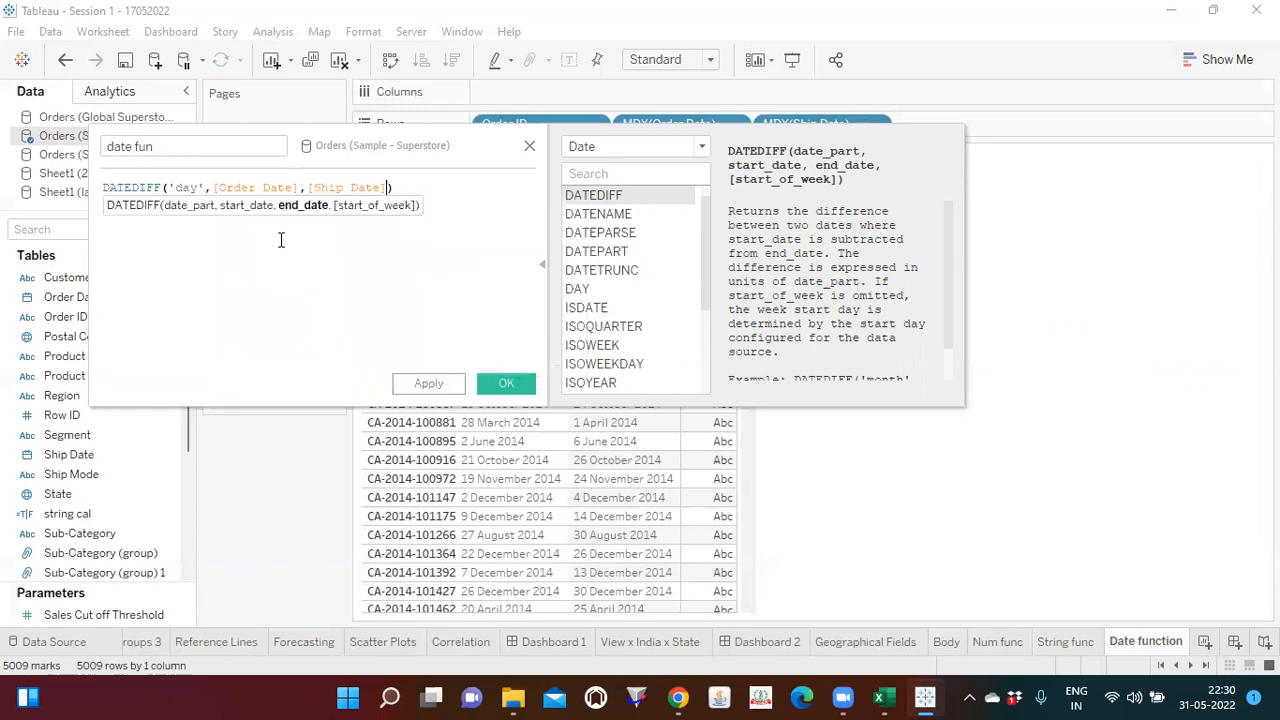
text())
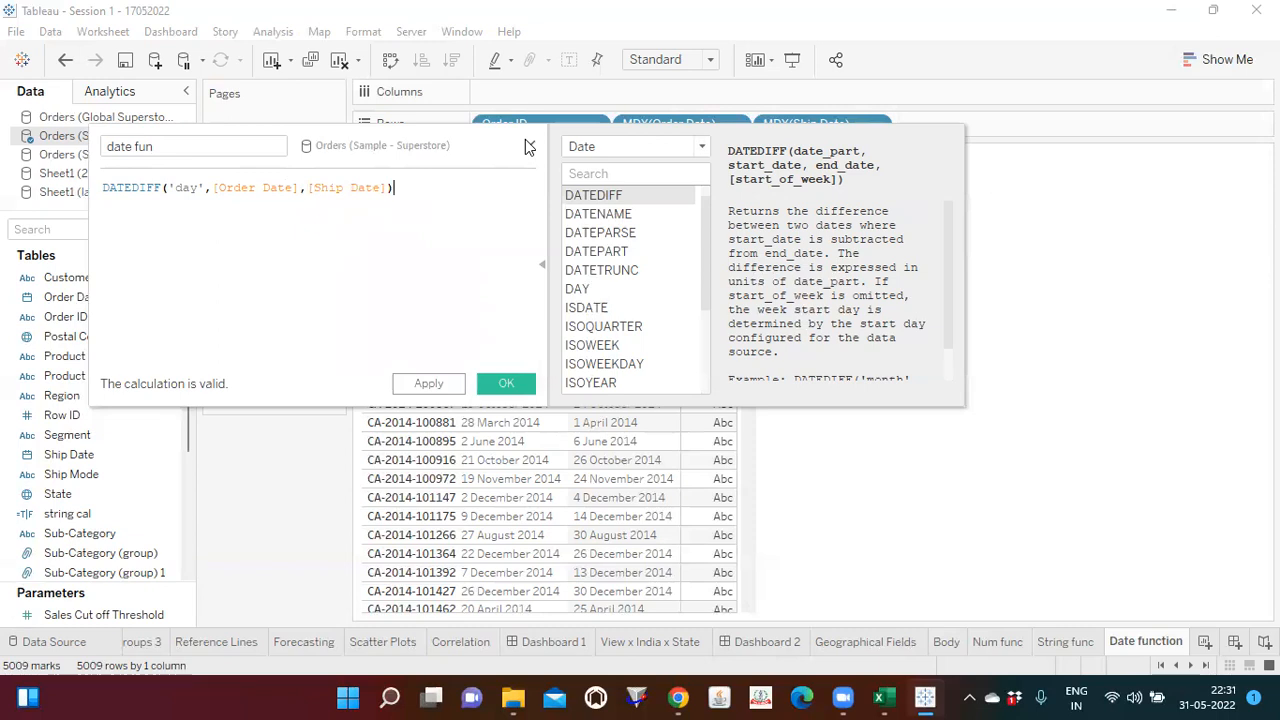
Step: Save the date fun calculated field and show it as text labels in the Date function view
click(200, 196)
click(253, 187)
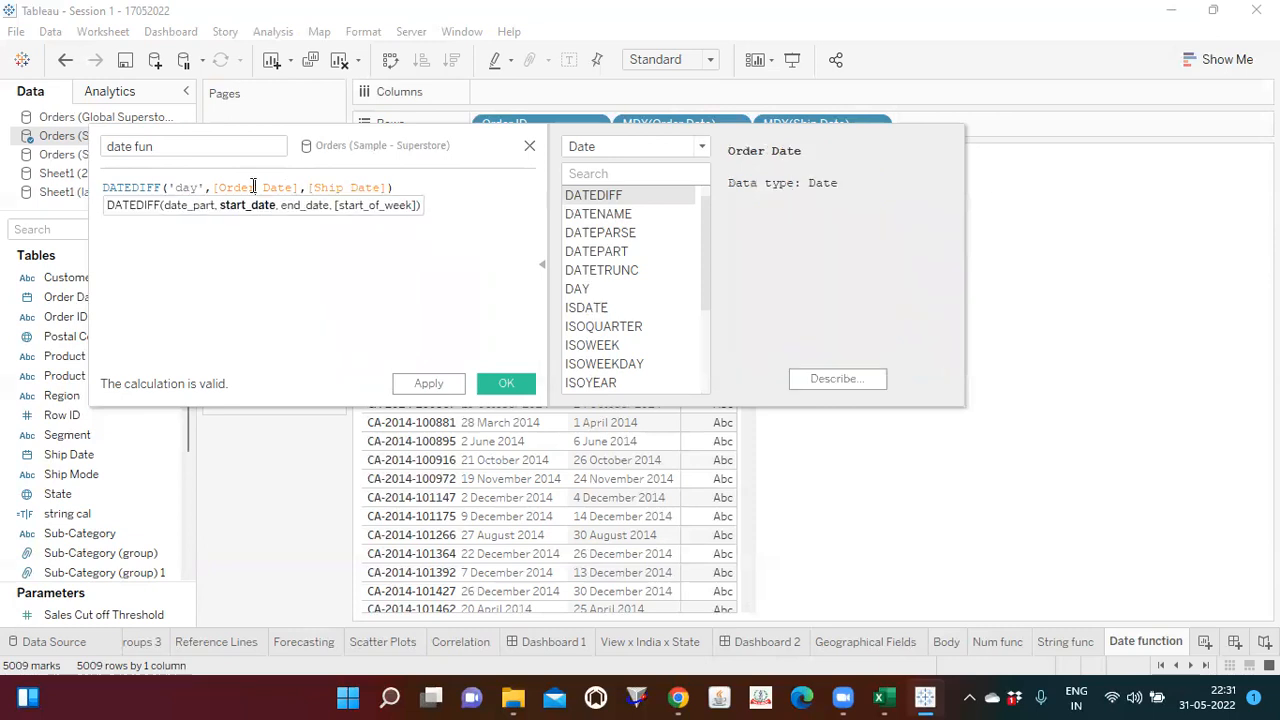
click(336, 186)
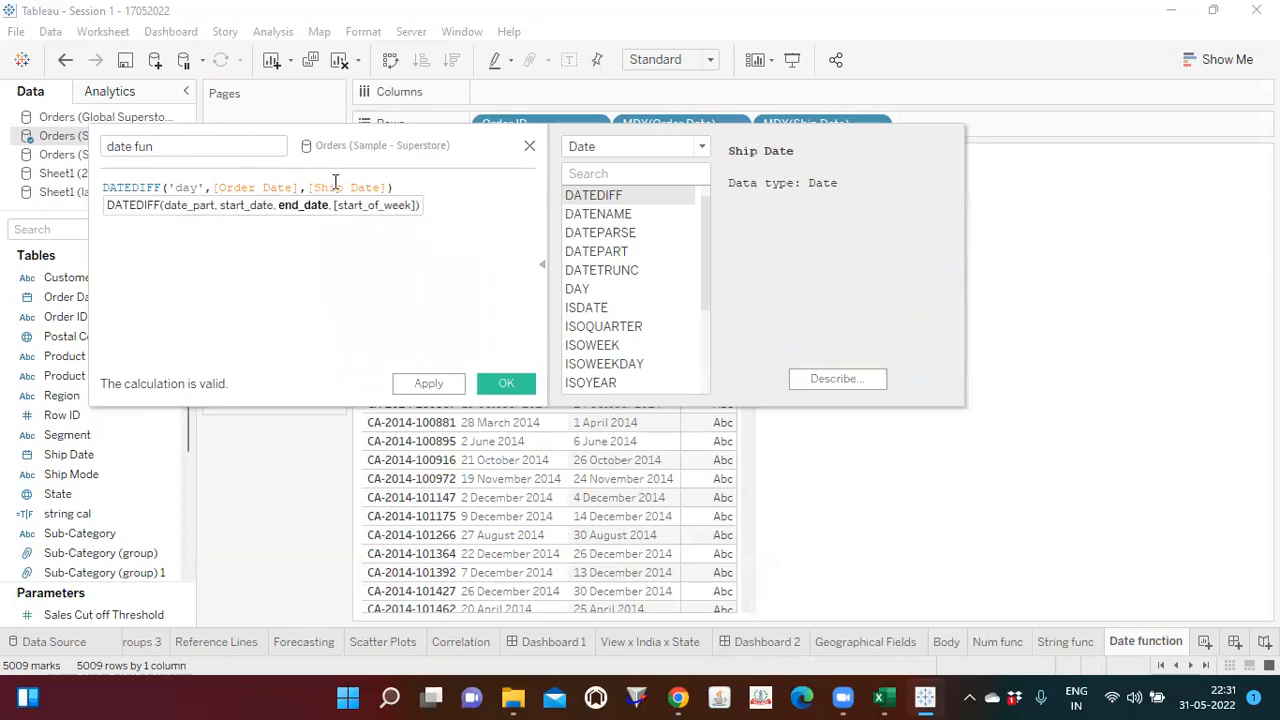
click(358, 246)
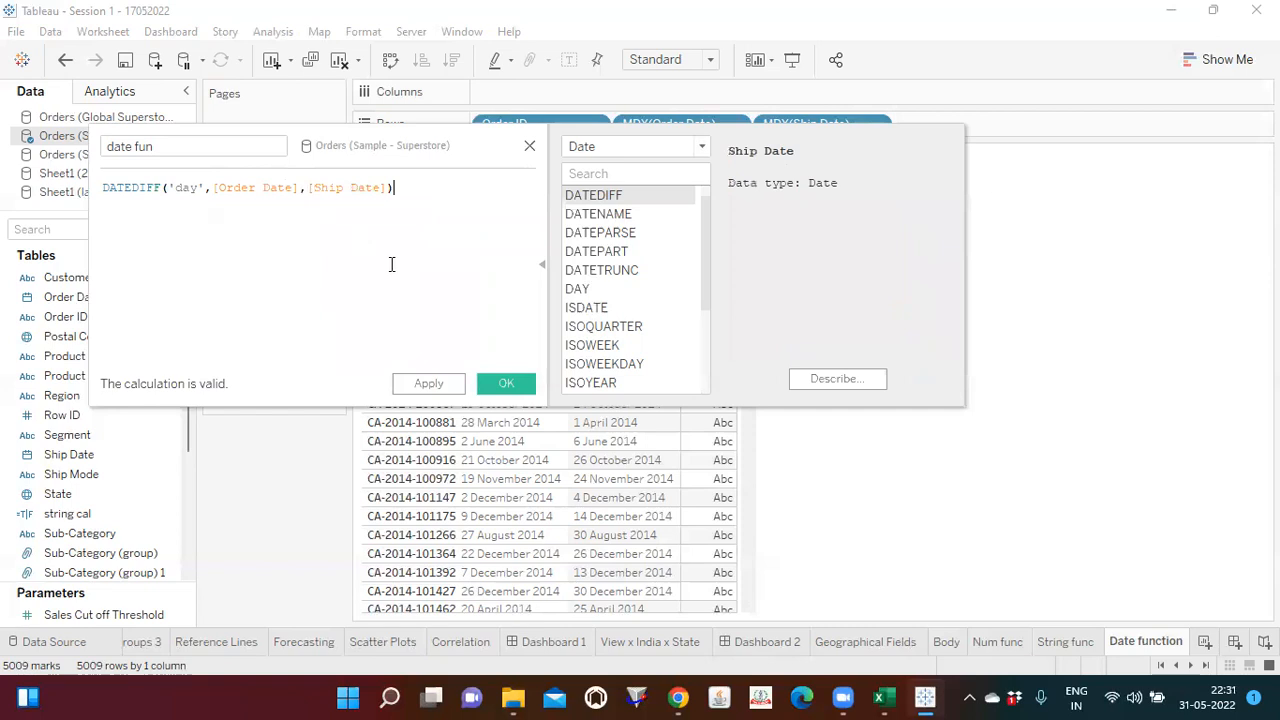
click(505, 385)
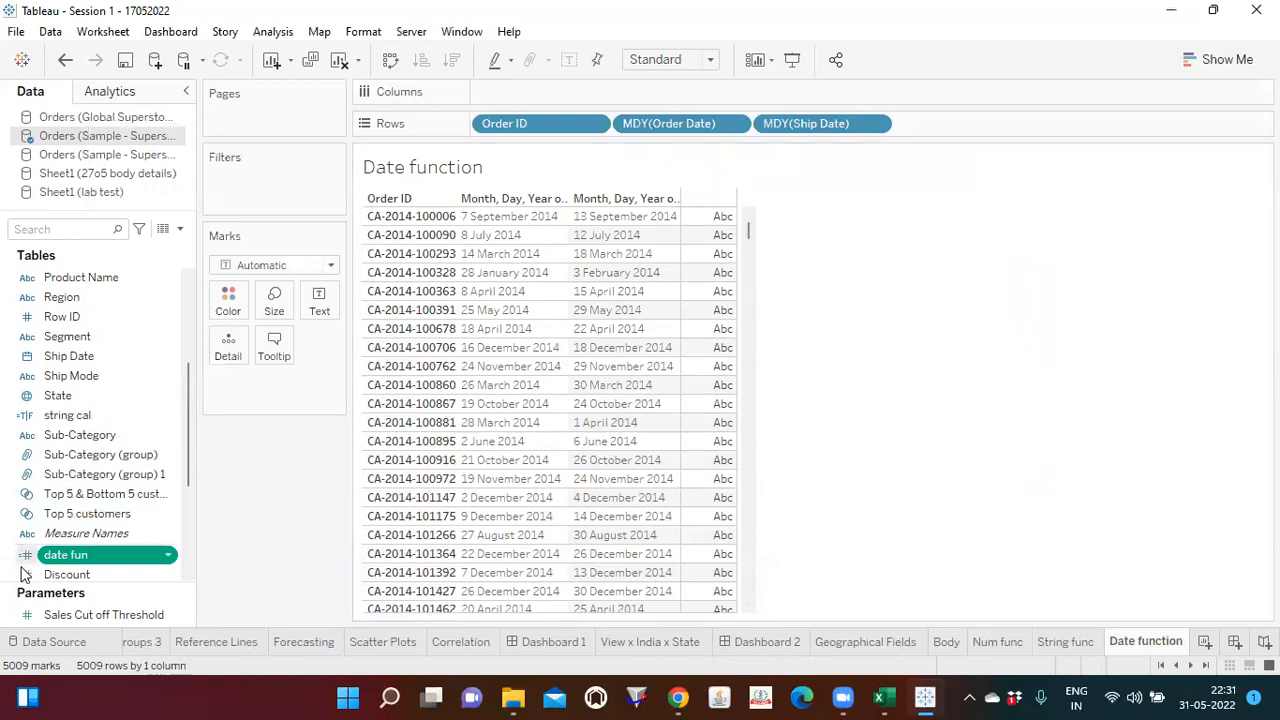
drag(58, 565, 320, 307)
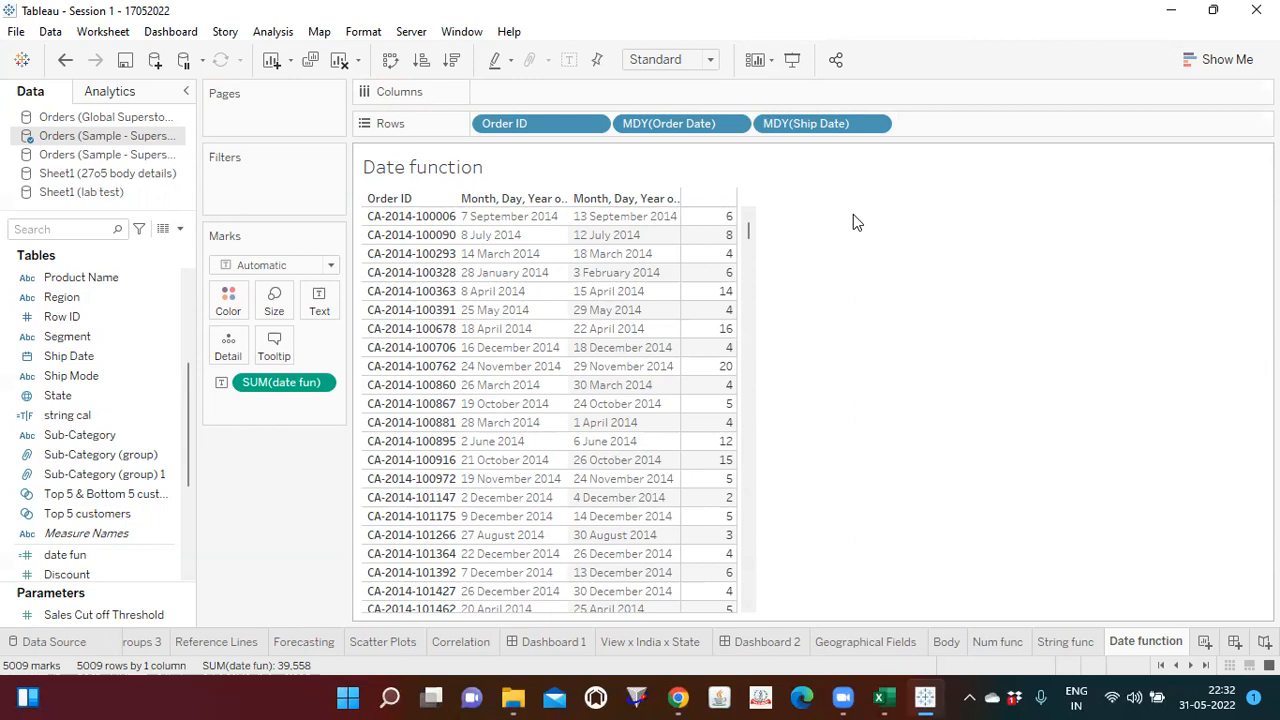
Step: Try moving Order ID from Rows to Columns, and undo the move
drag(534, 124, 523, 94)
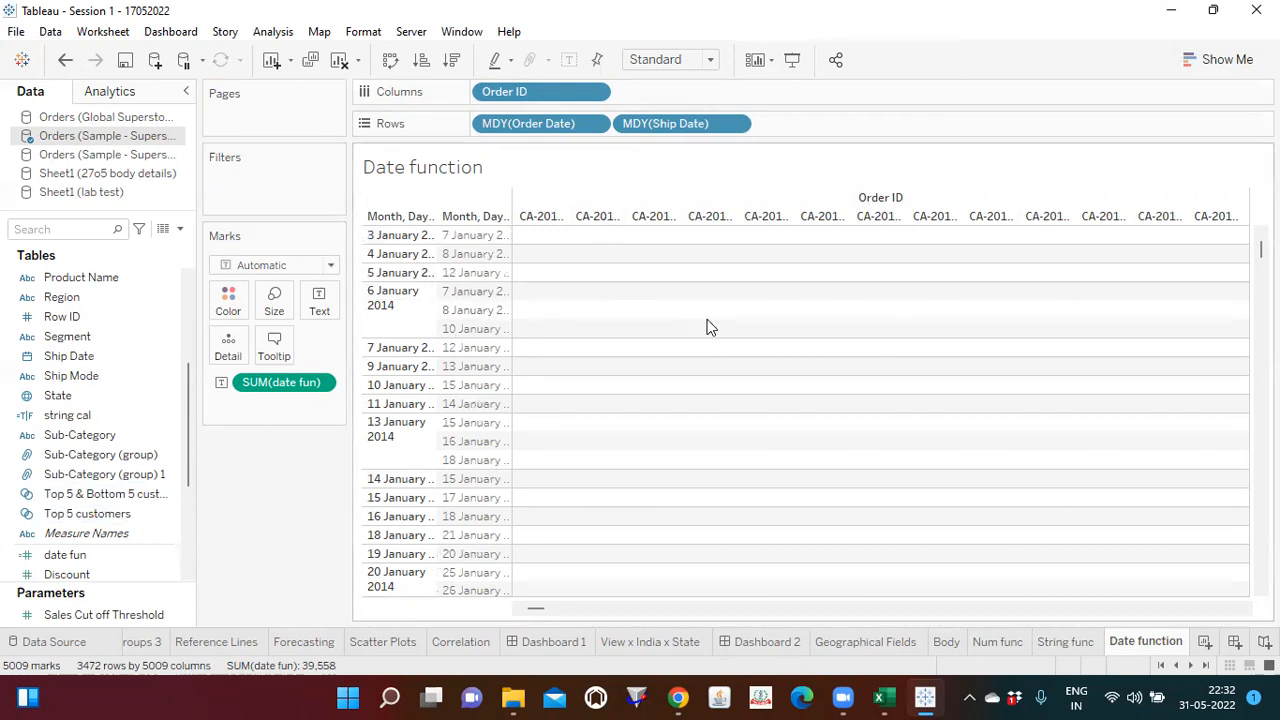
key(ctrl+z)
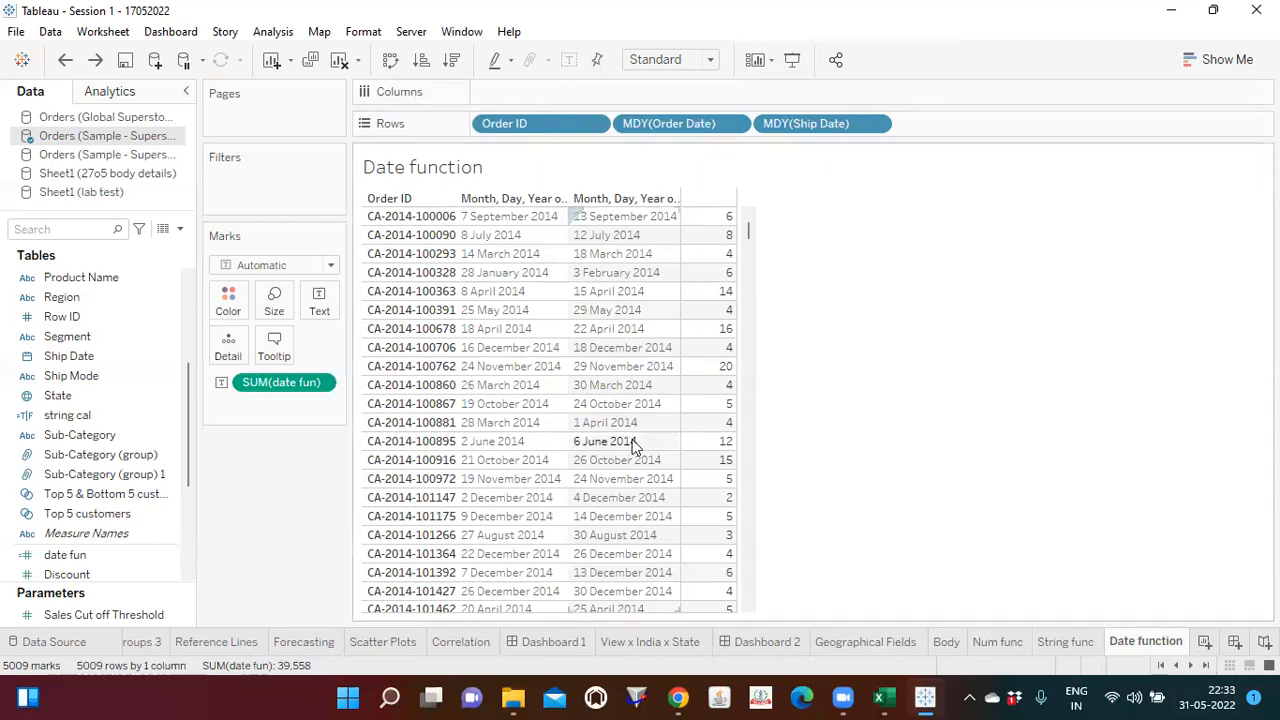
Step: Save the workbook, add two new worksheets and open Sheet 29
click(126, 60)
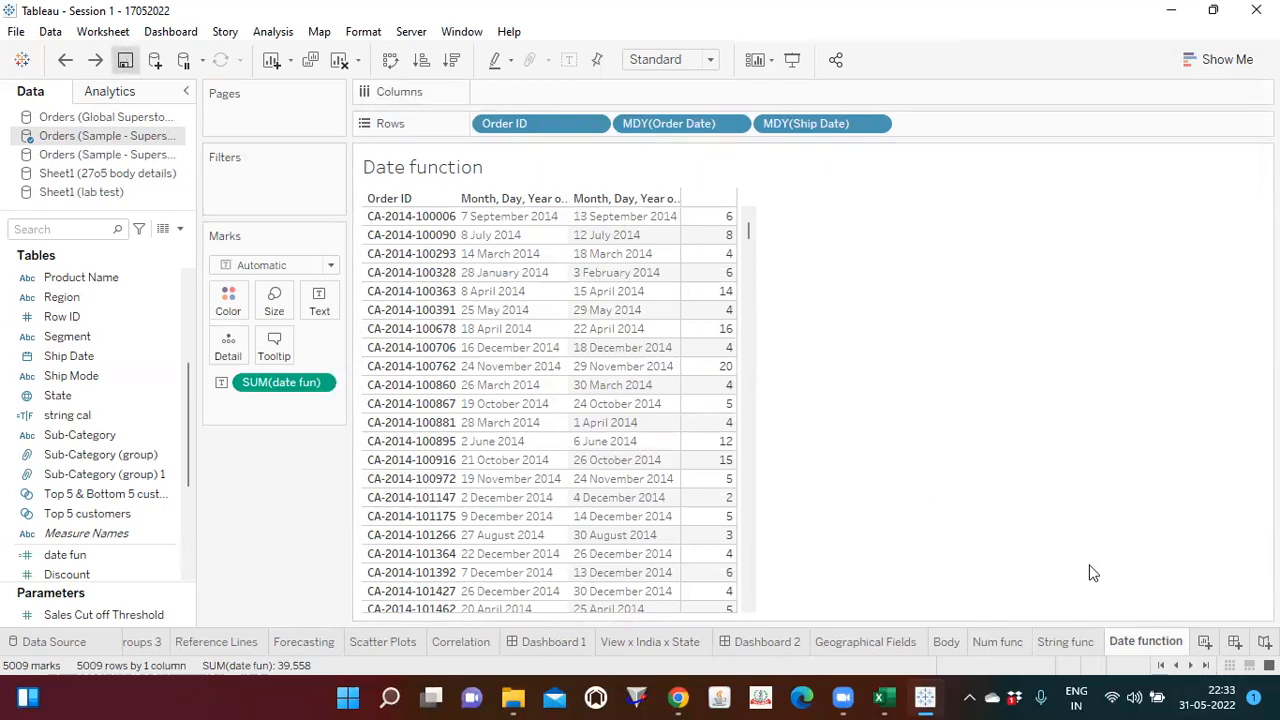
click(1207, 641)
click(1207, 641)
click(1105, 643)
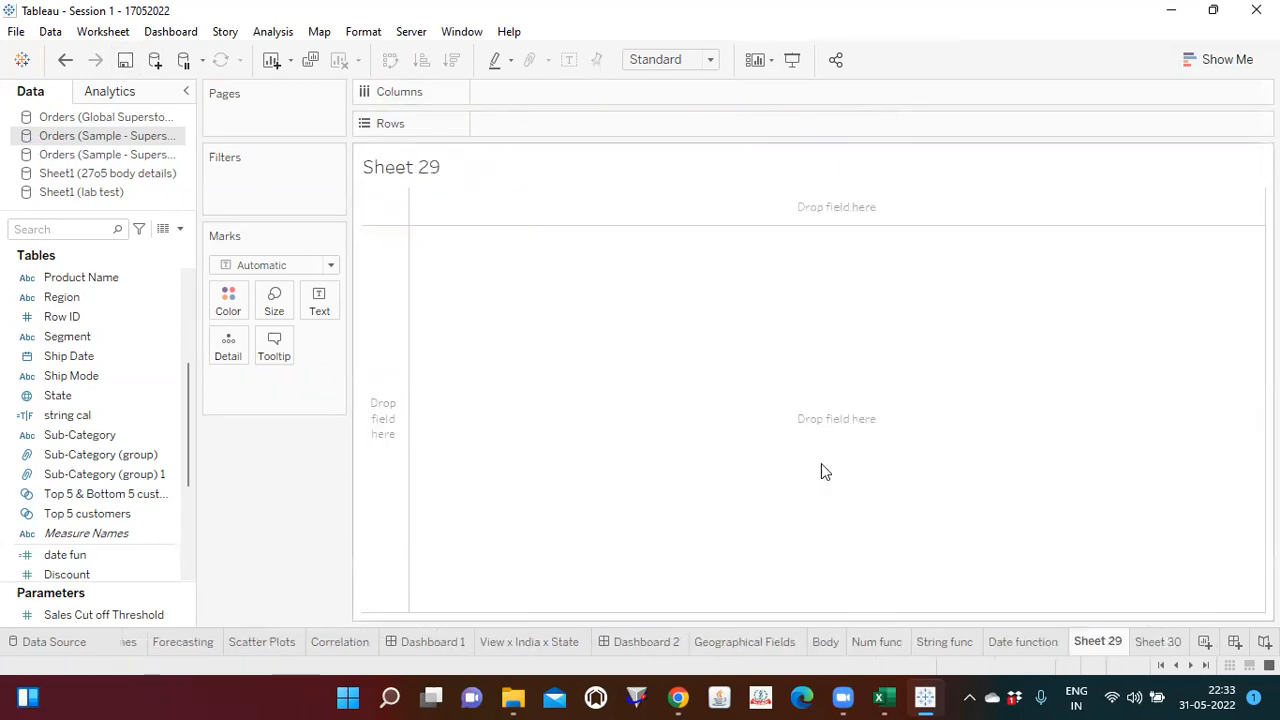
Step: Check the Orders (Global Superstore) data source and place its Market field on Rows in Sheet 29
click(95, 120)
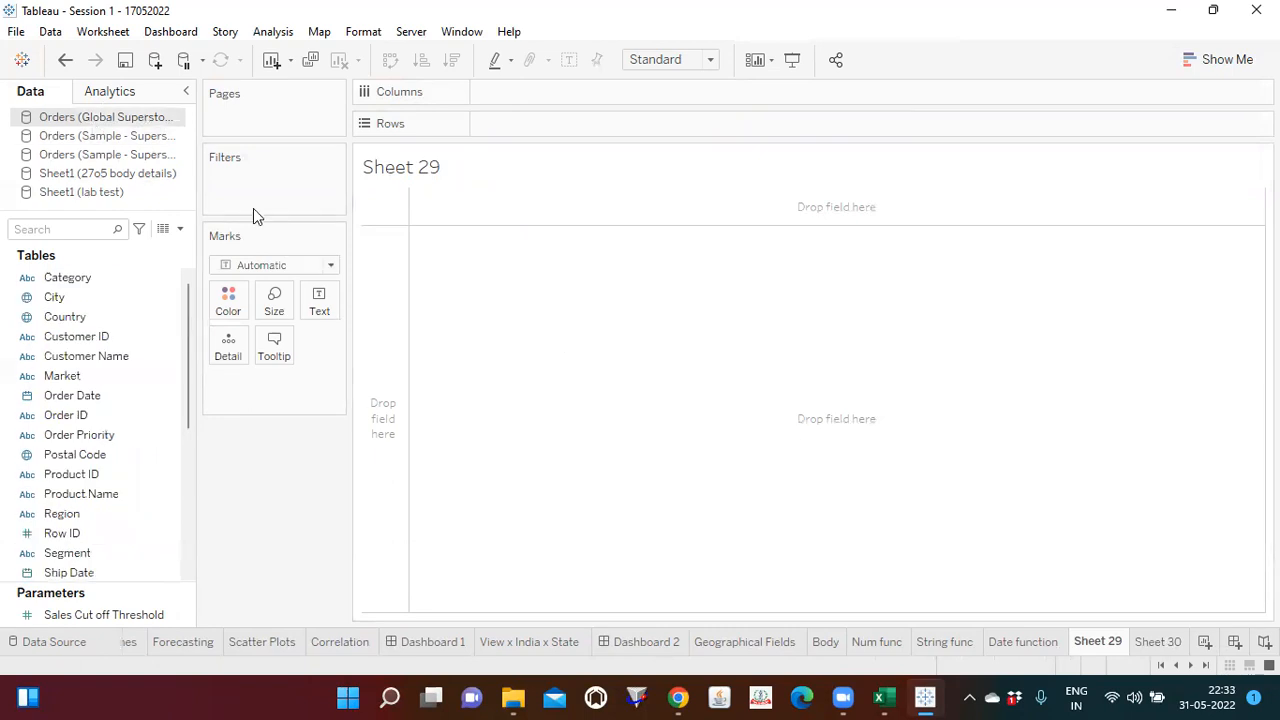
double_click(122, 119)
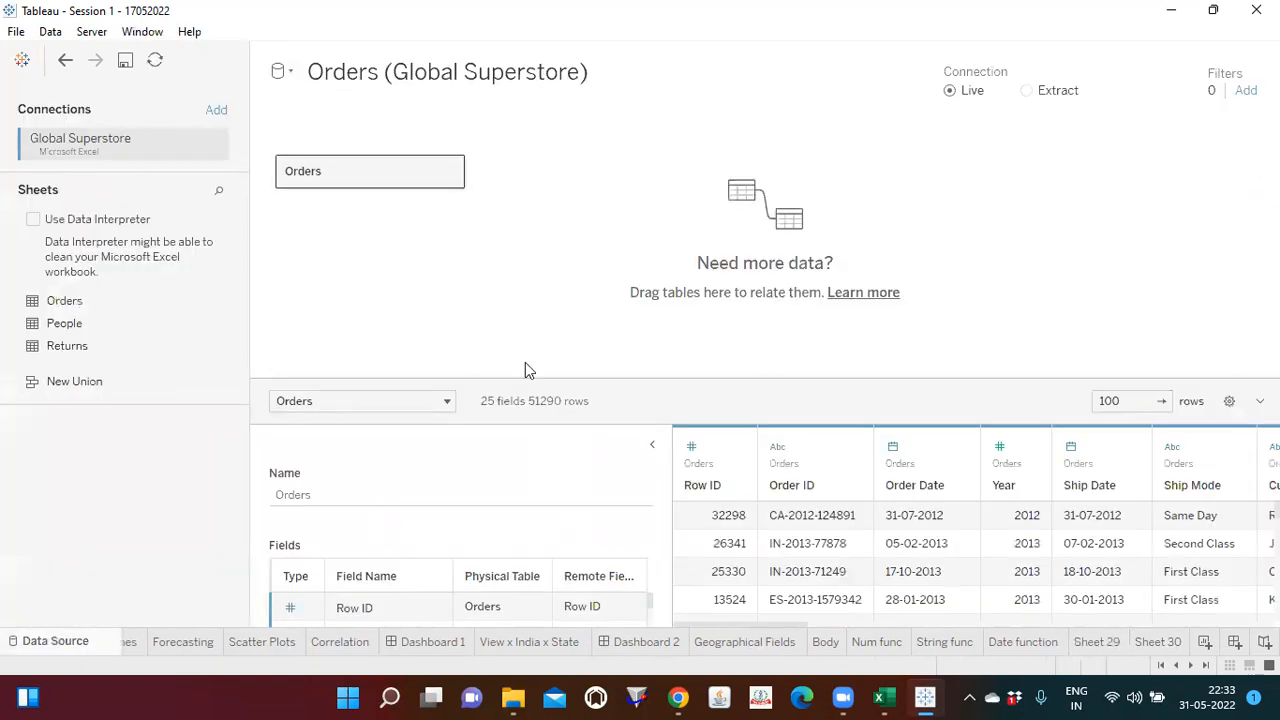
click(1098, 641)
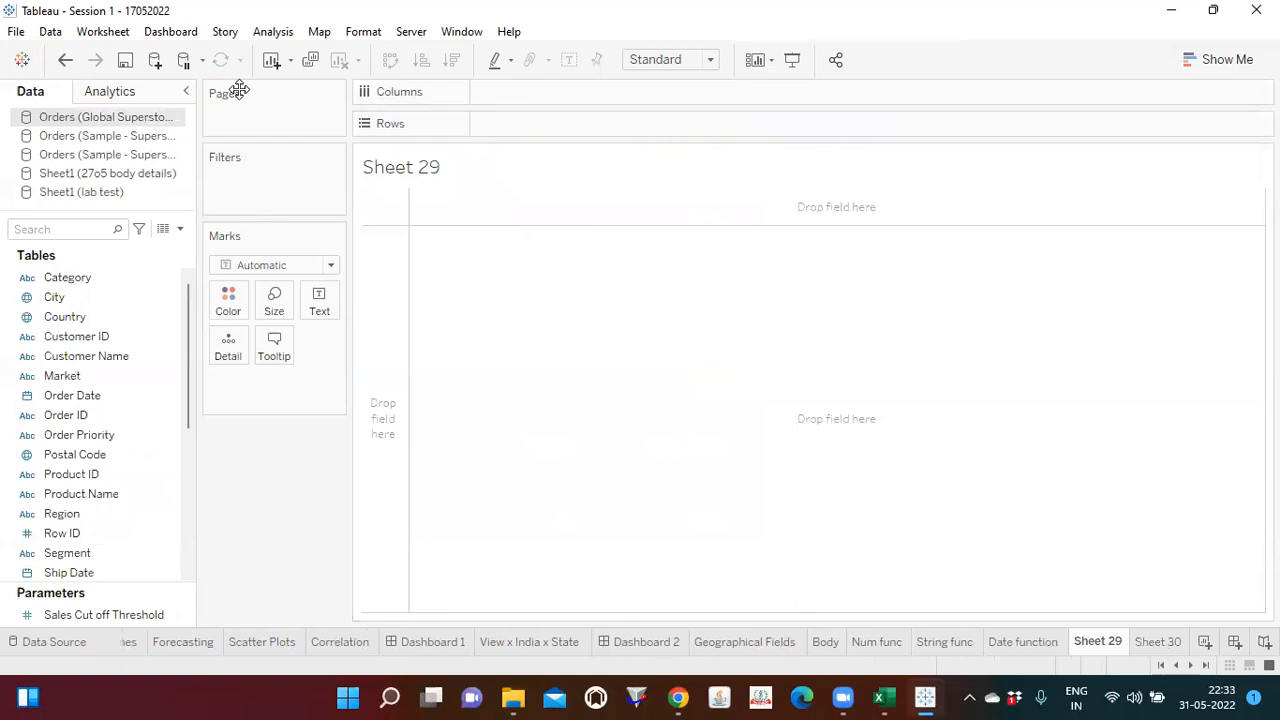
key(alt+Tab)
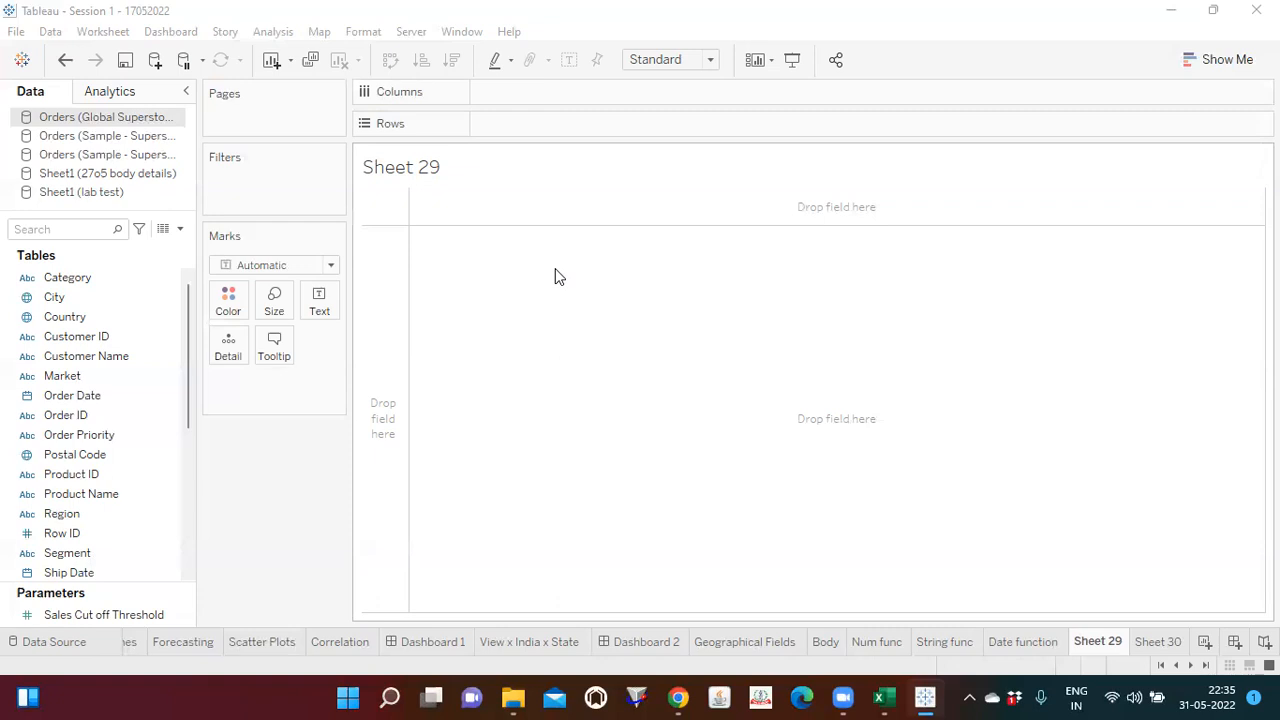
drag(74, 375, 518, 120)
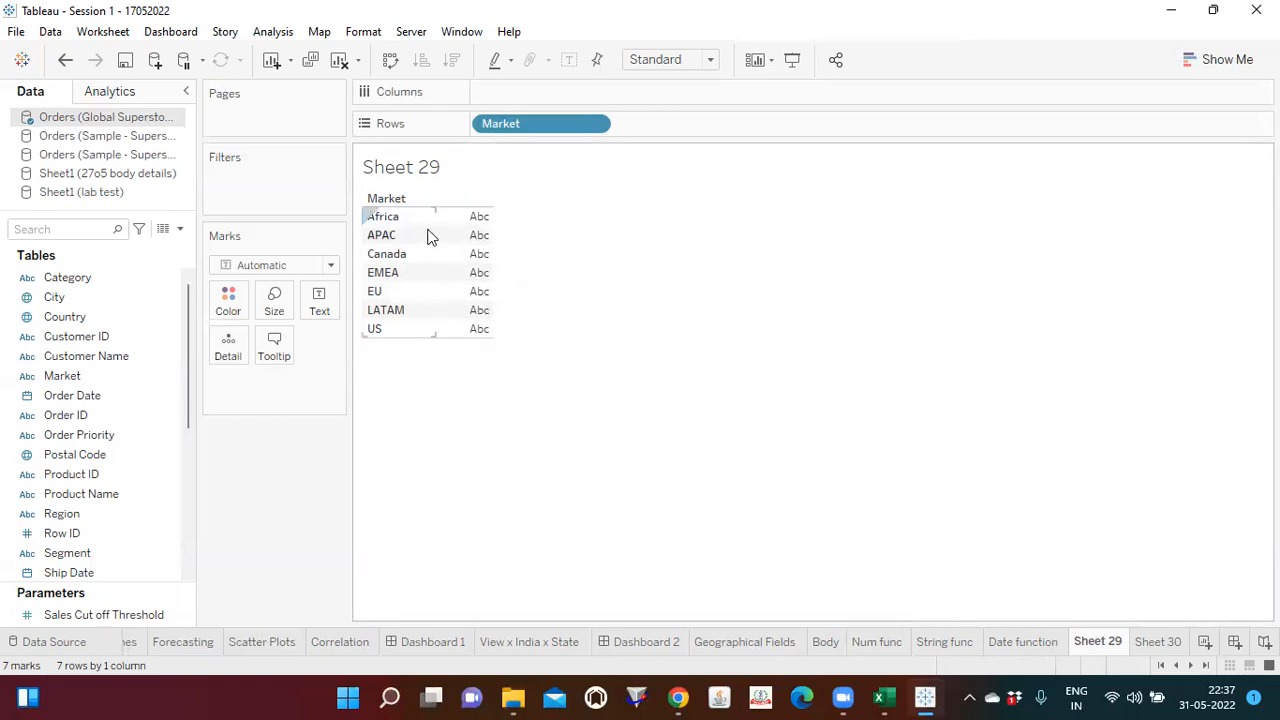
Step: Try adding Country after Market on Rows, and undo the addition
drag(80, 316, 666, 126)
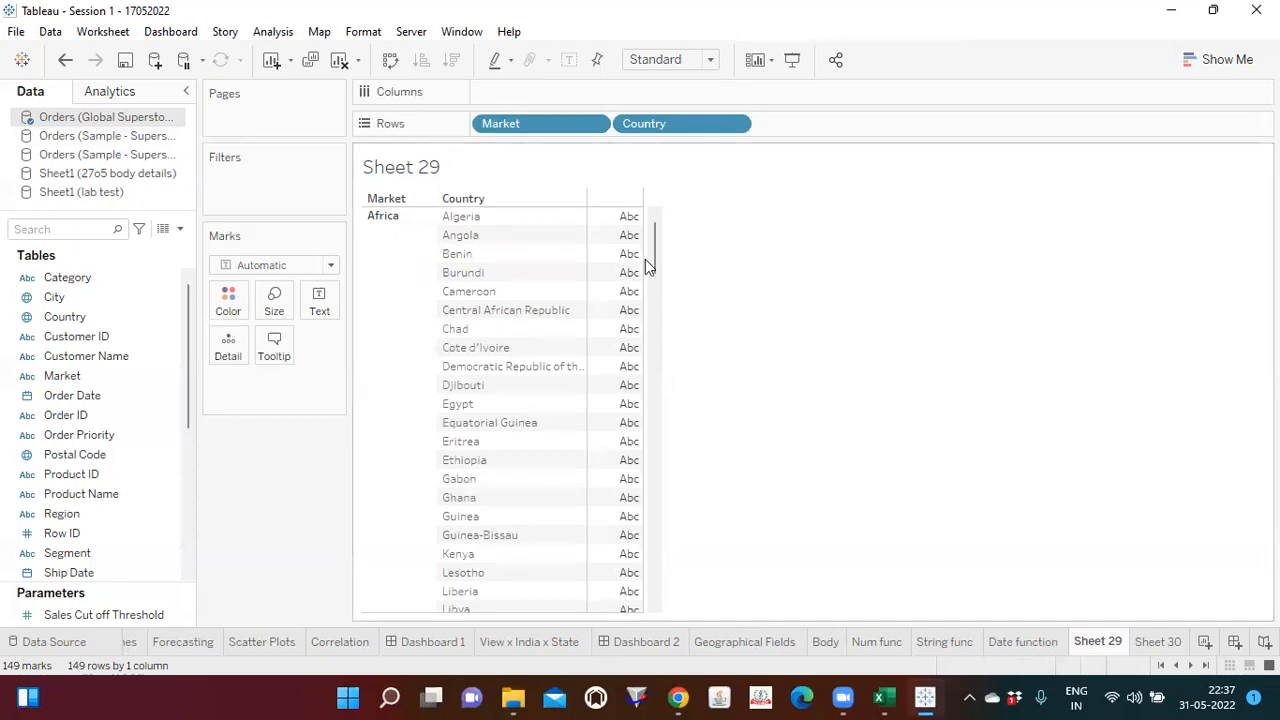
key(ctrl+z)
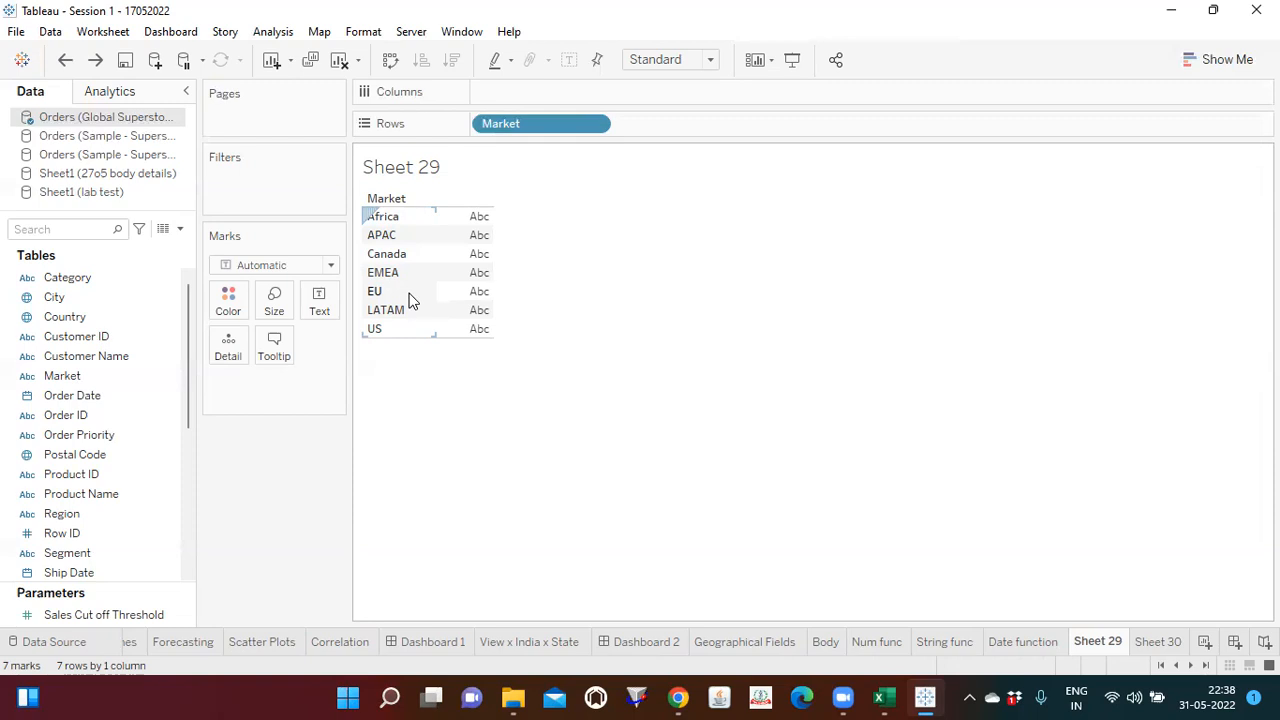
Step: Switch to File Explorer and open the Global Superstore workbook from the Desktop data folder in Excel
click(513, 698)
click(826, 398)
click(516, 698)
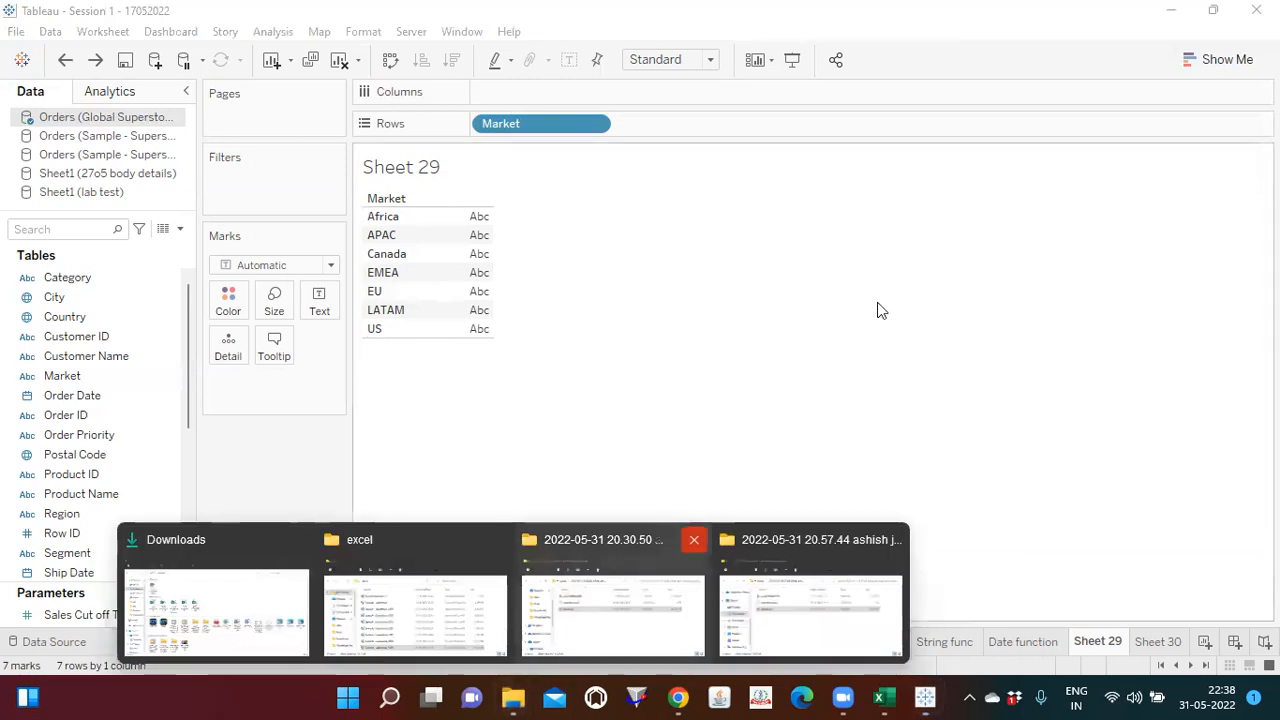
click(826, 368)
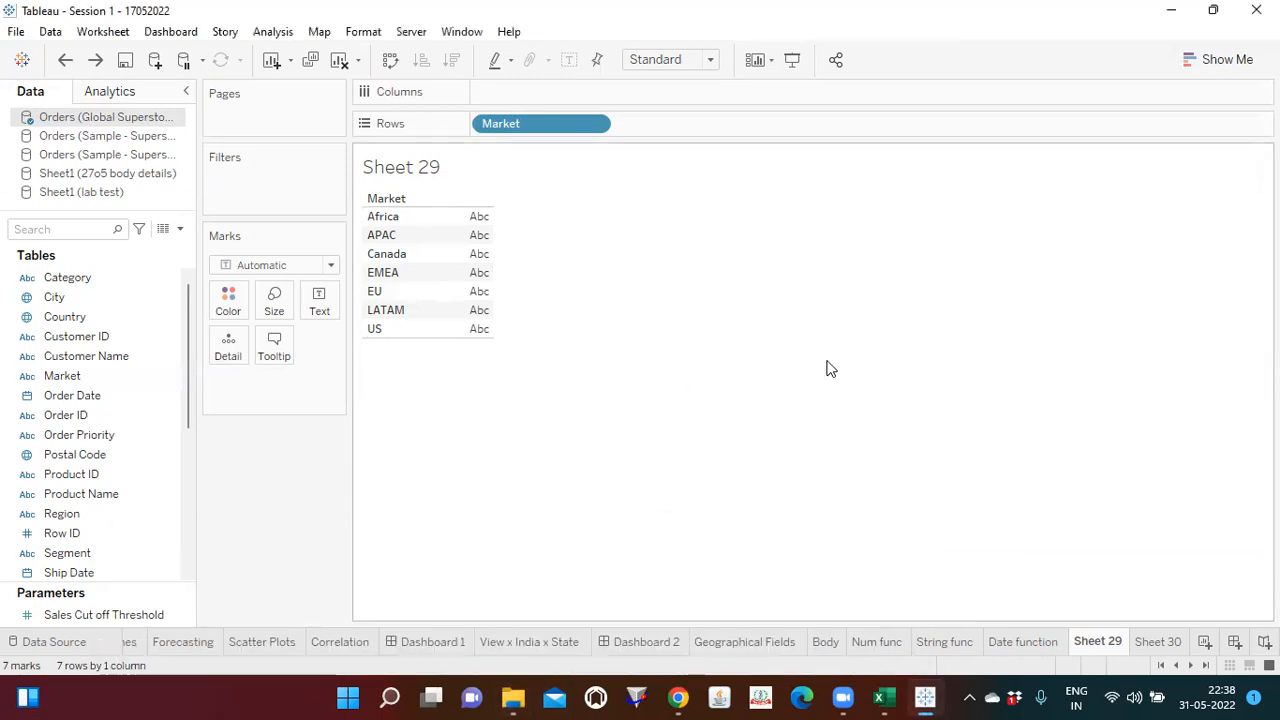
click(513, 698)
click(285, 640)
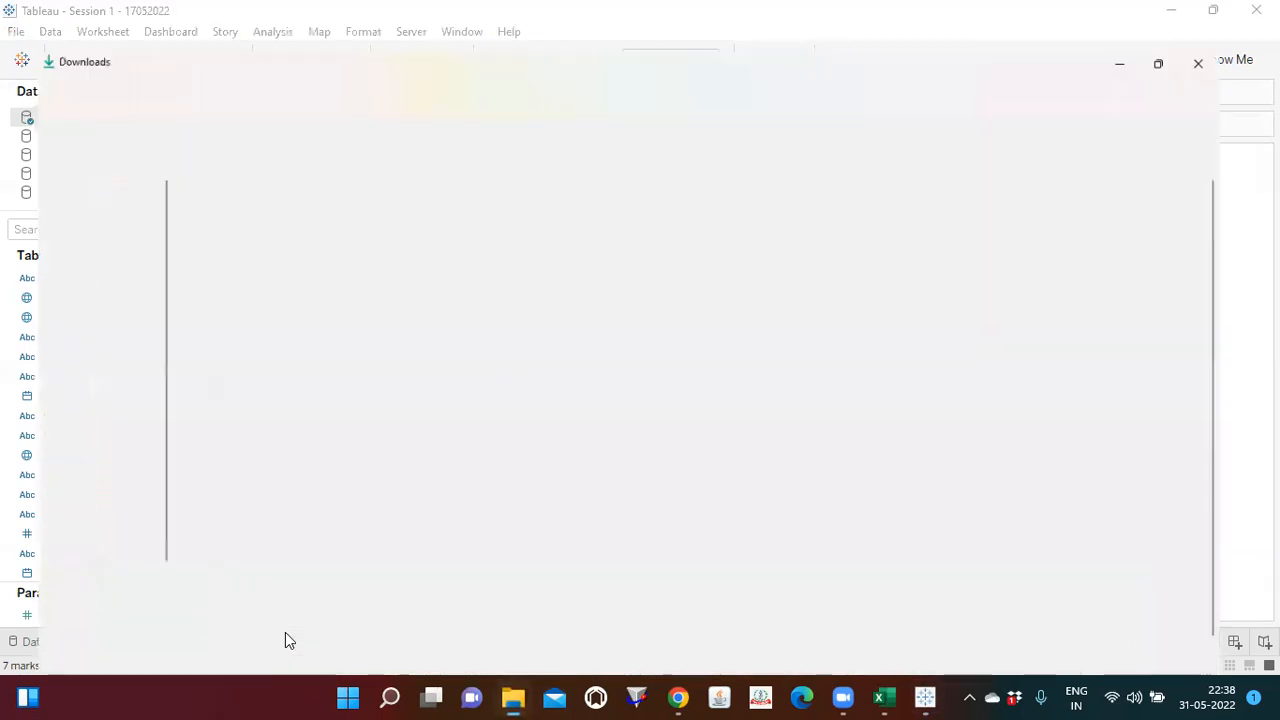
click(63, 297)
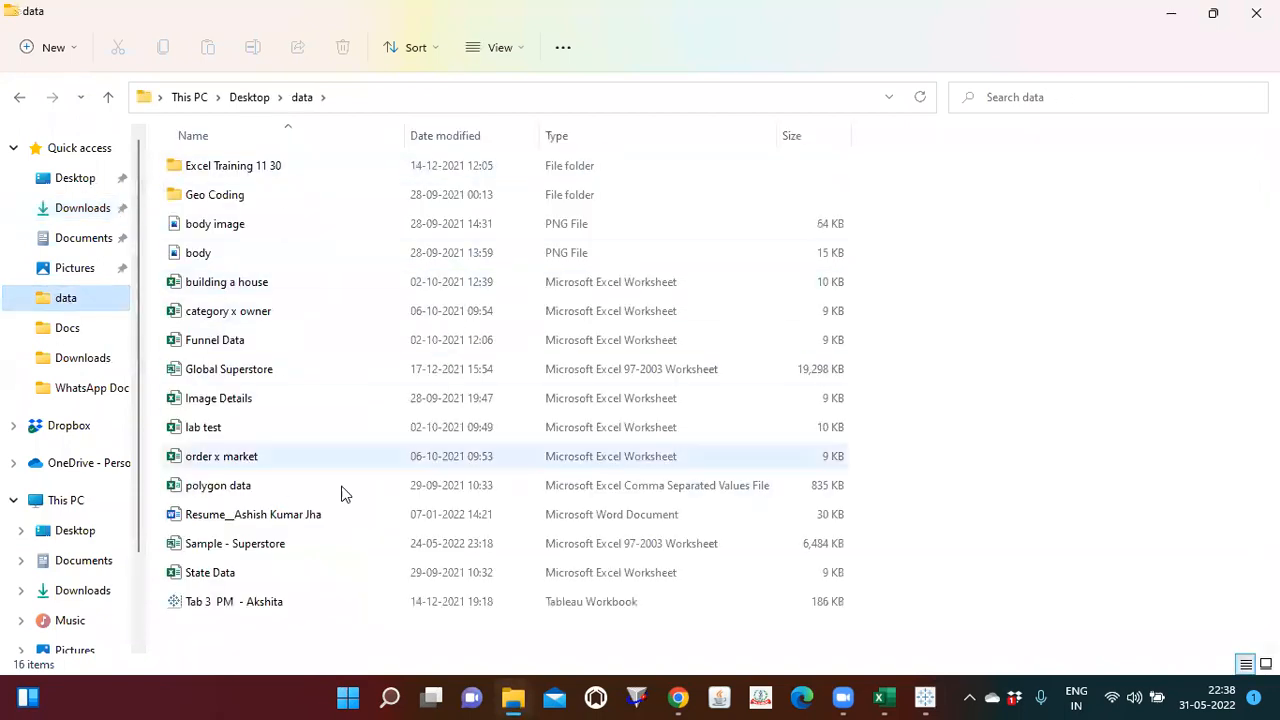
click(216, 370)
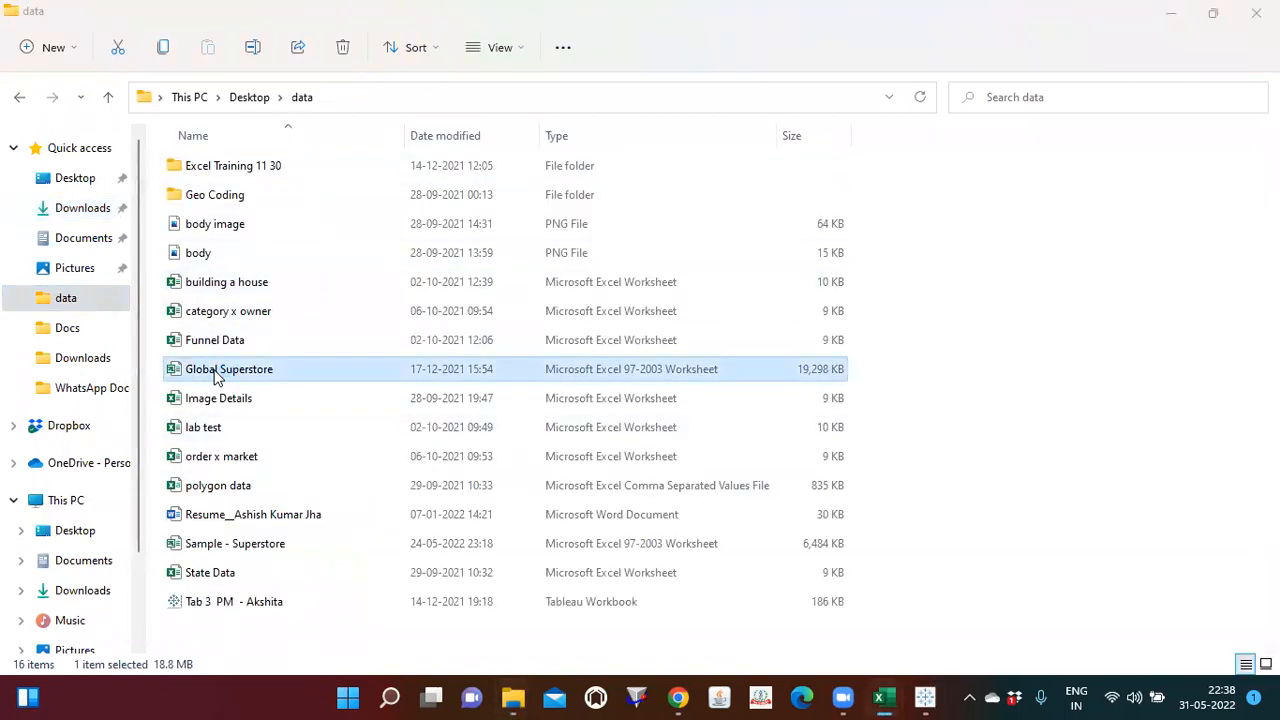
double_click(306, 371)
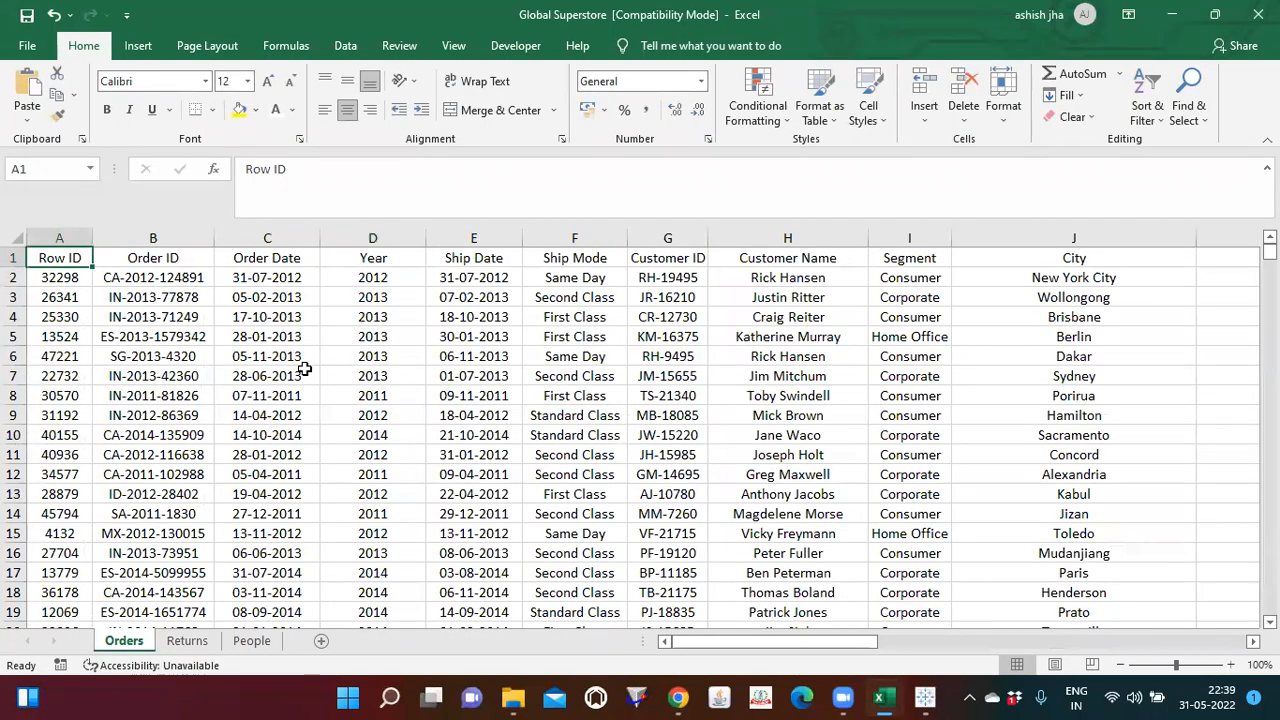
Step: Select the full Orders data range A1:Y51291 and insert a PivotTable from it on a new worksheet
key(ctrl+shift+Right)
key(ctrl+shift+Down)
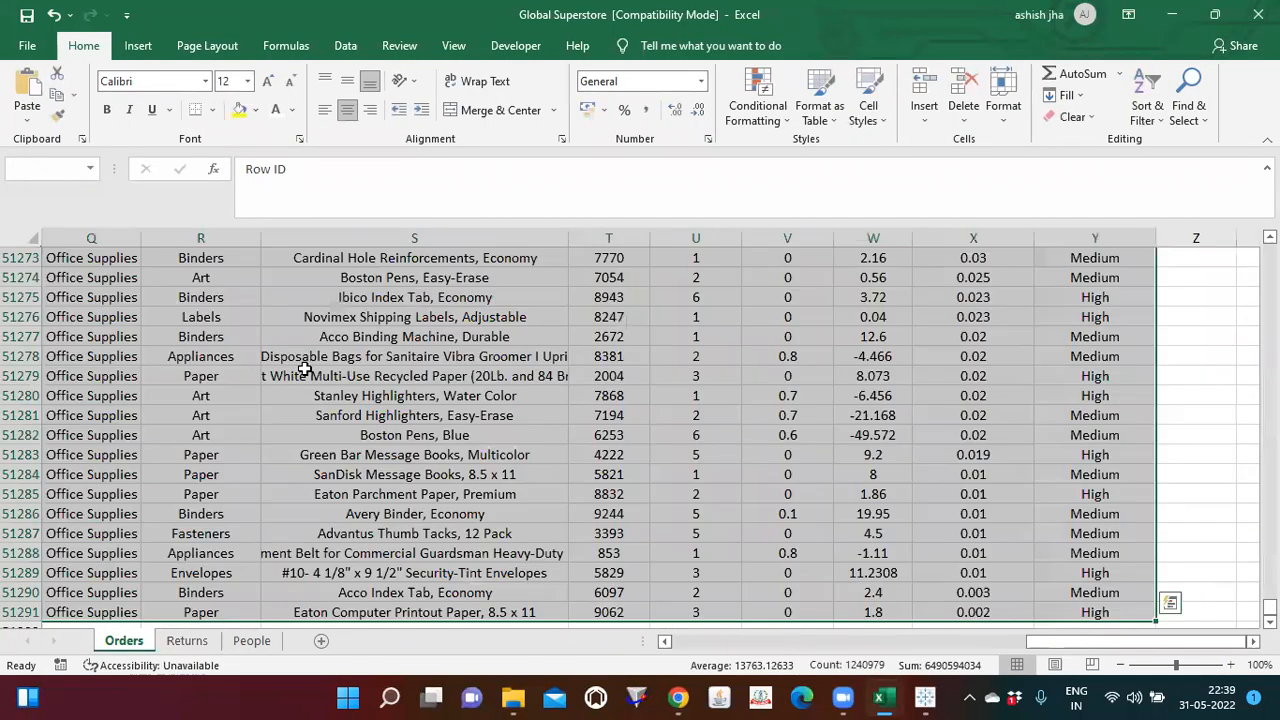
click(138, 46)
click(34, 106)
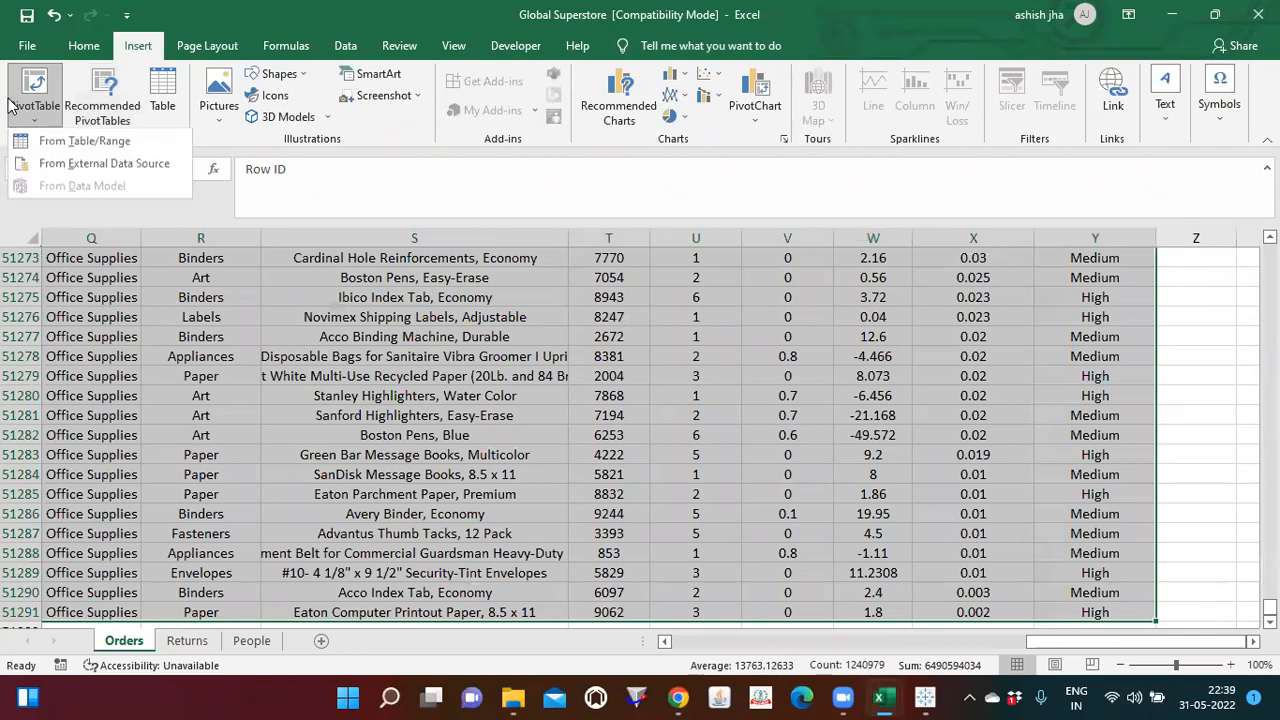
click(84, 163)
click(491, 289)
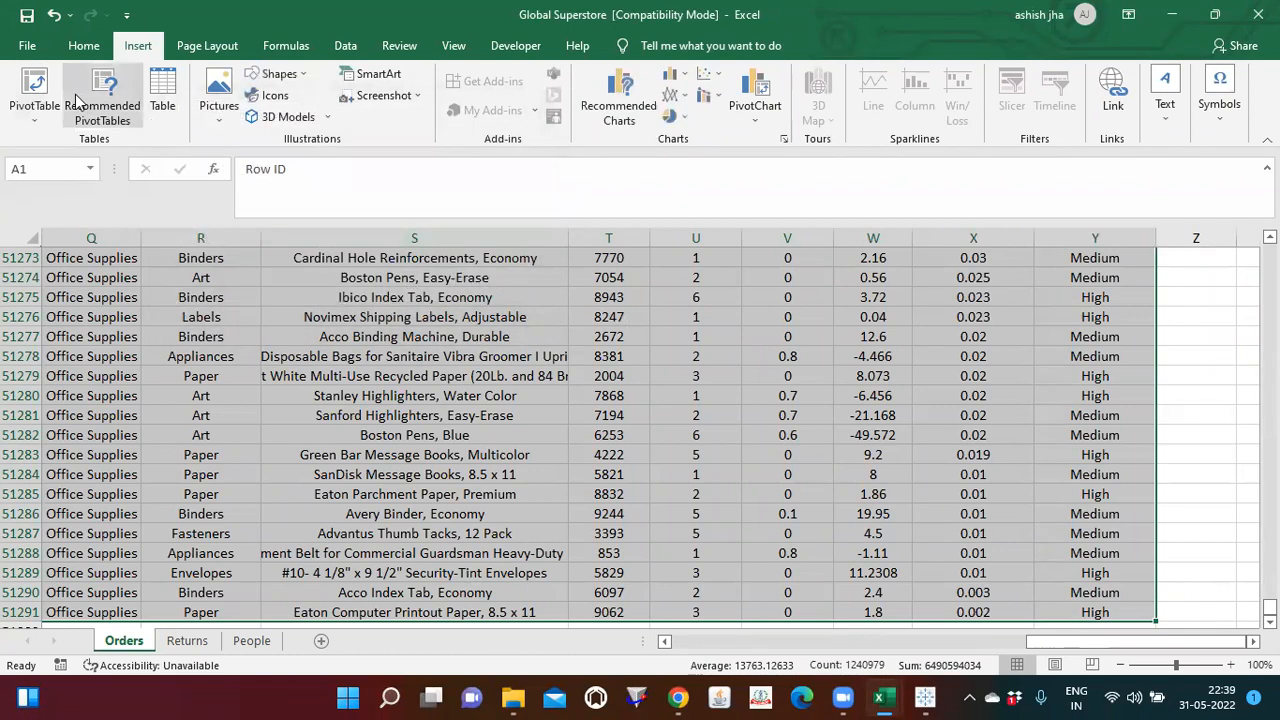
click(44, 106)
click(70, 140)
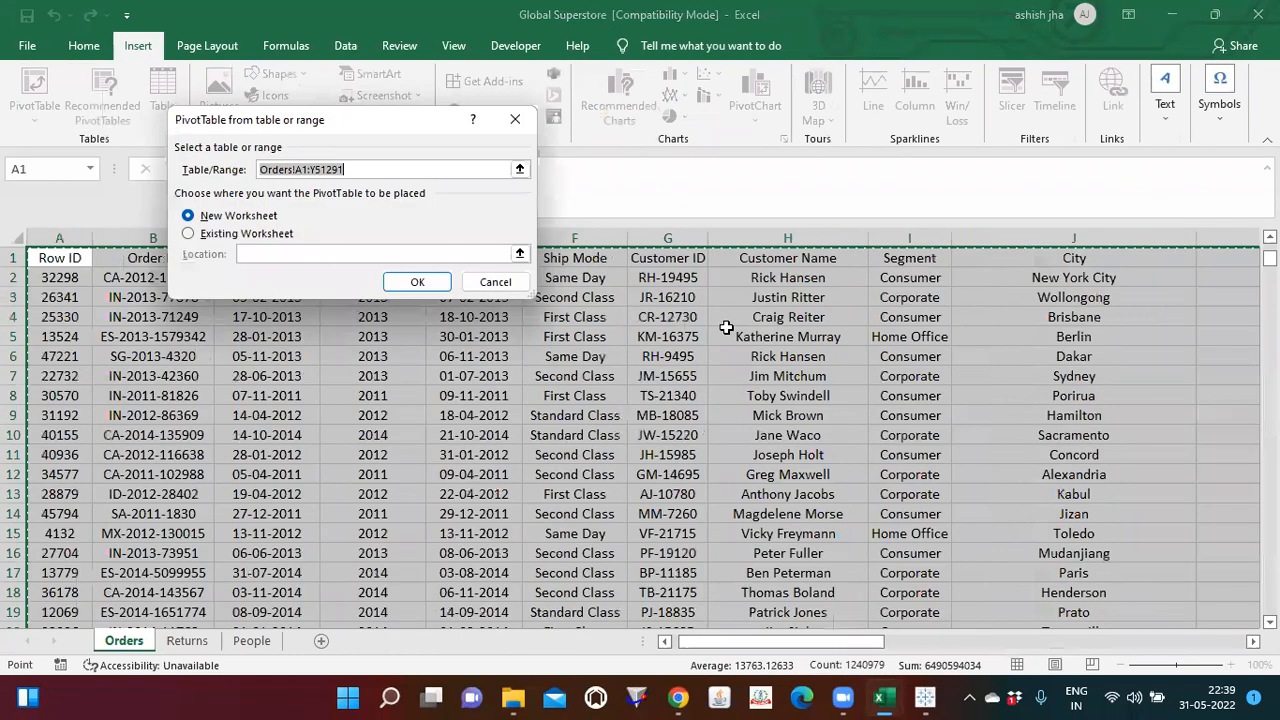
click(398, 284)
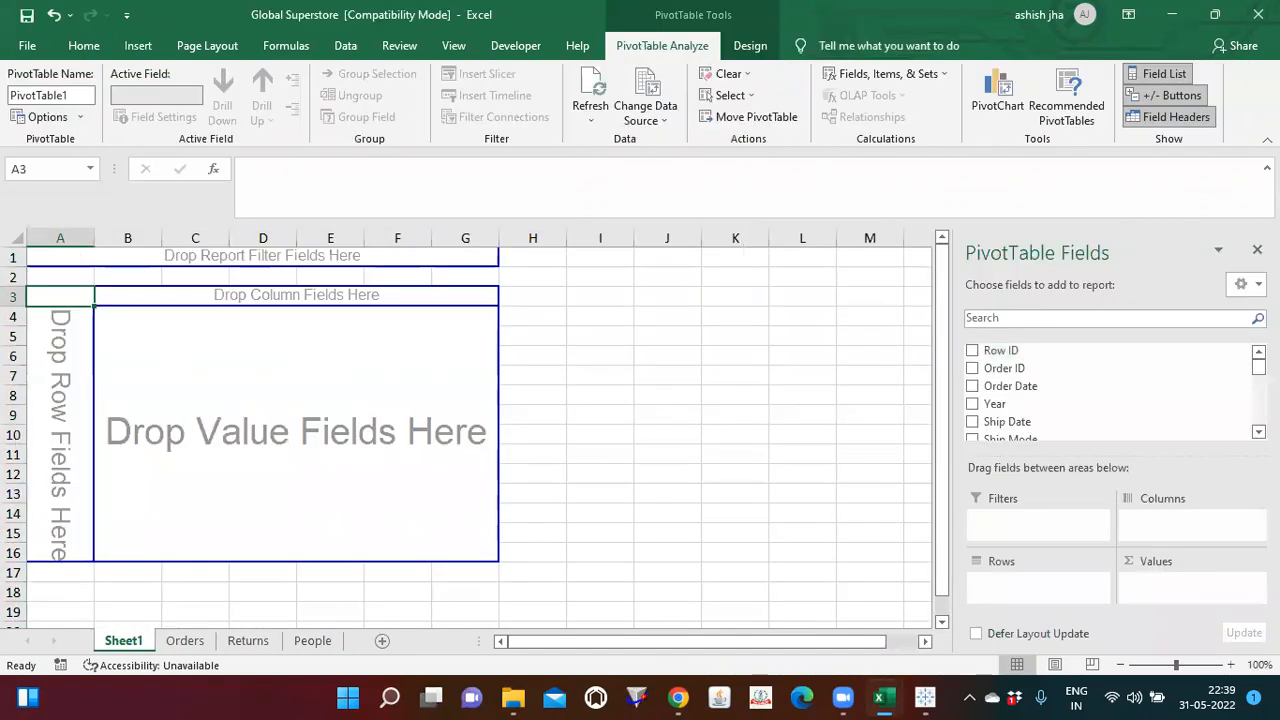
Step: Find the Market and Country fields and place them in the PivotTable's Rows area, with Market first
click(993, 320)
text(marke)
drag(993, 355, 1005, 588)
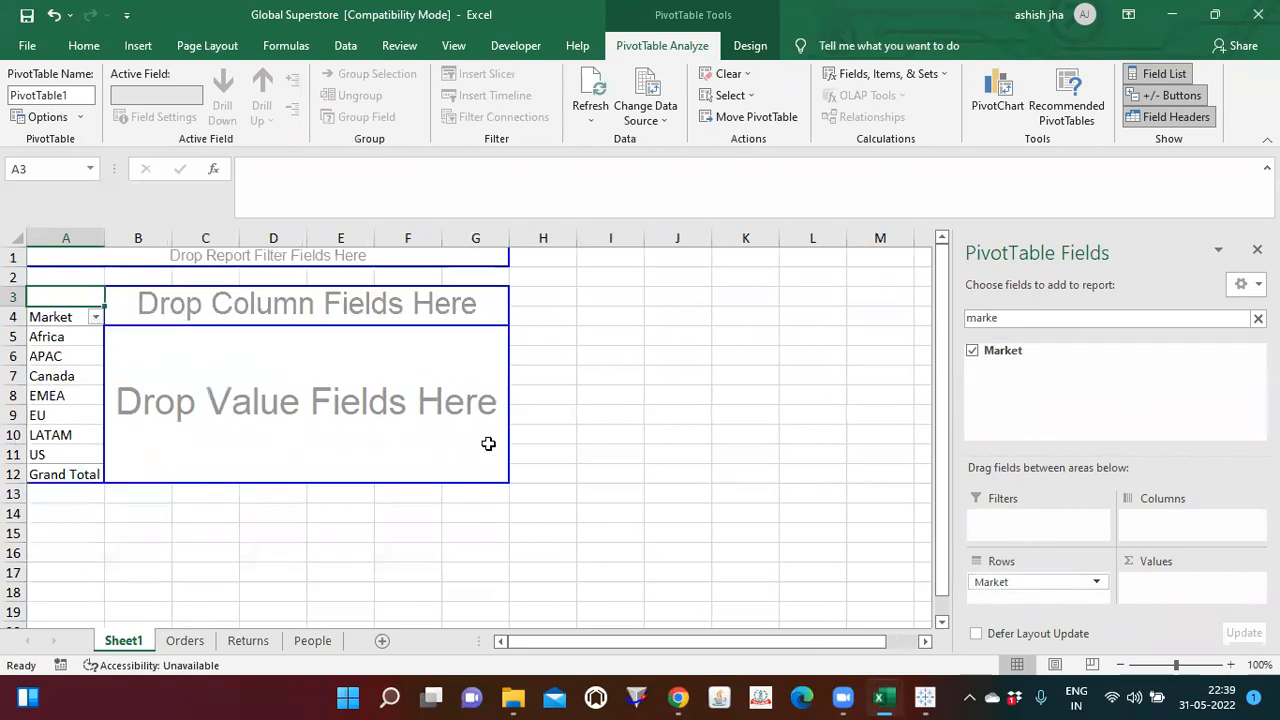
click(1258, 318)
click(1089, 316)
text(country)
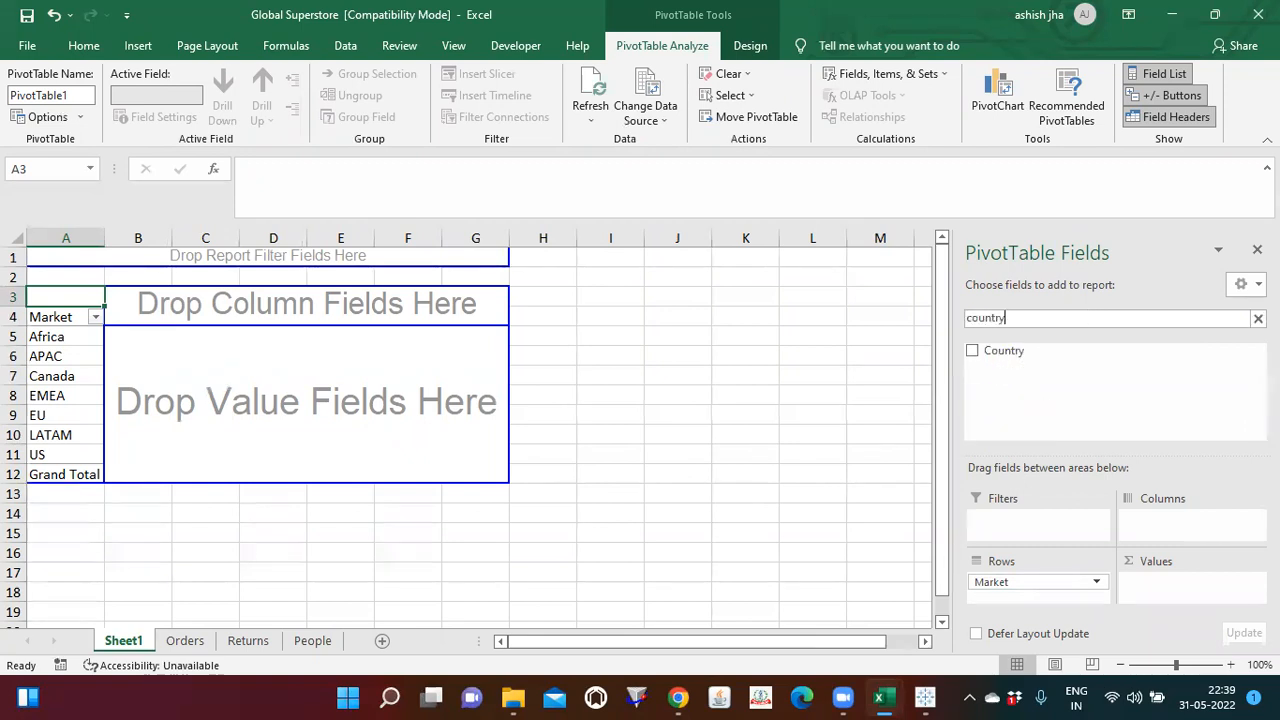
drag(1002, 350, 1018, 600)
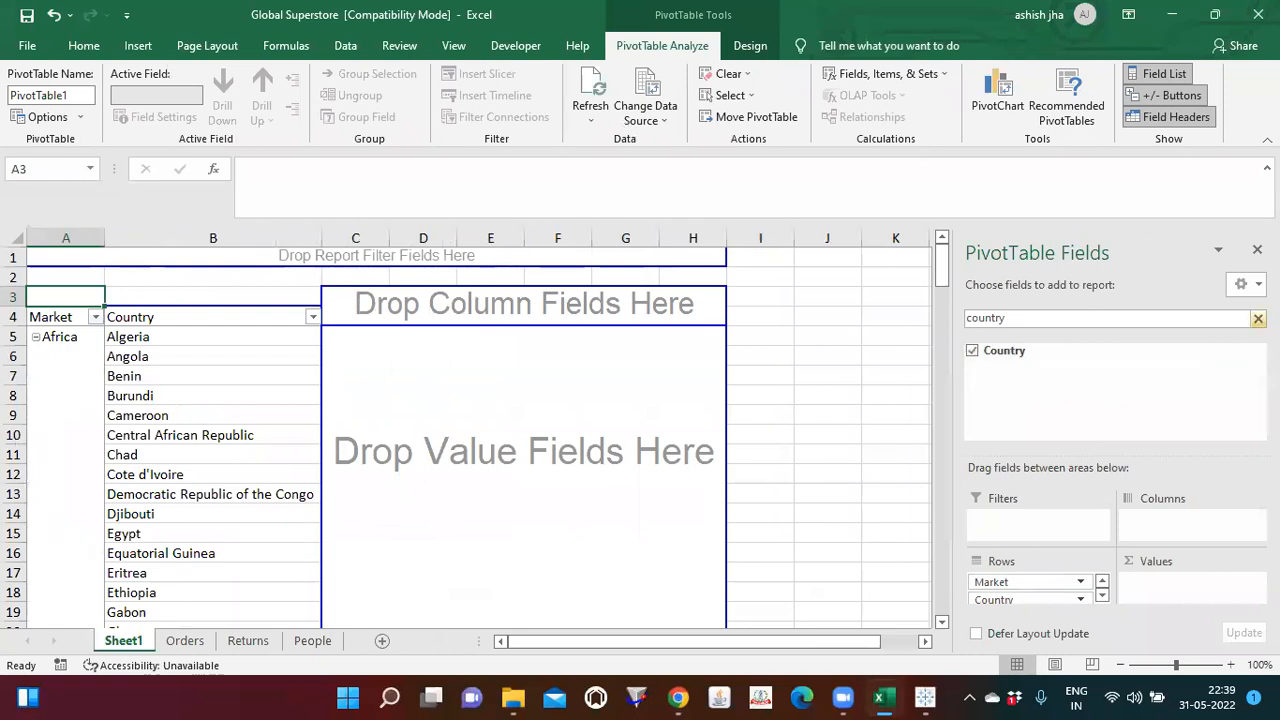
Step: Add Sales to the PivotTable's Values area and hide the field list
click(1258, 318)
text(salew)
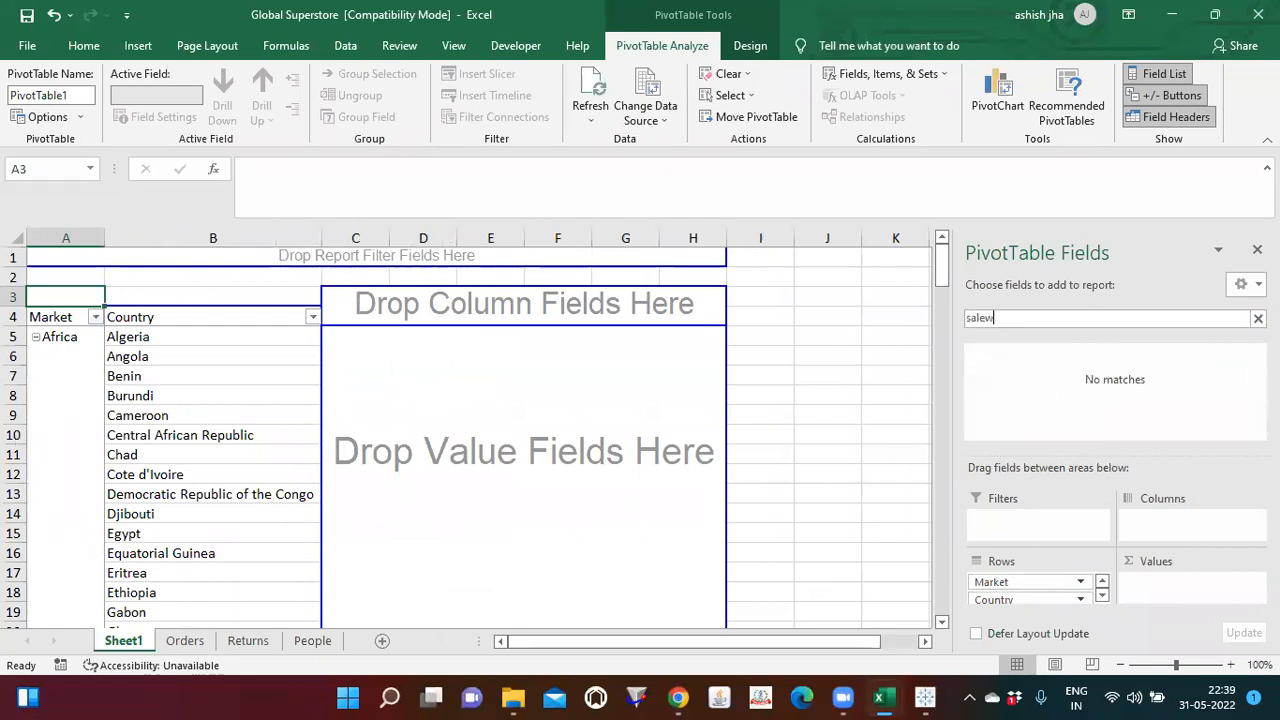
key(BackSpace)
drag(995, 350, 1168, 592)
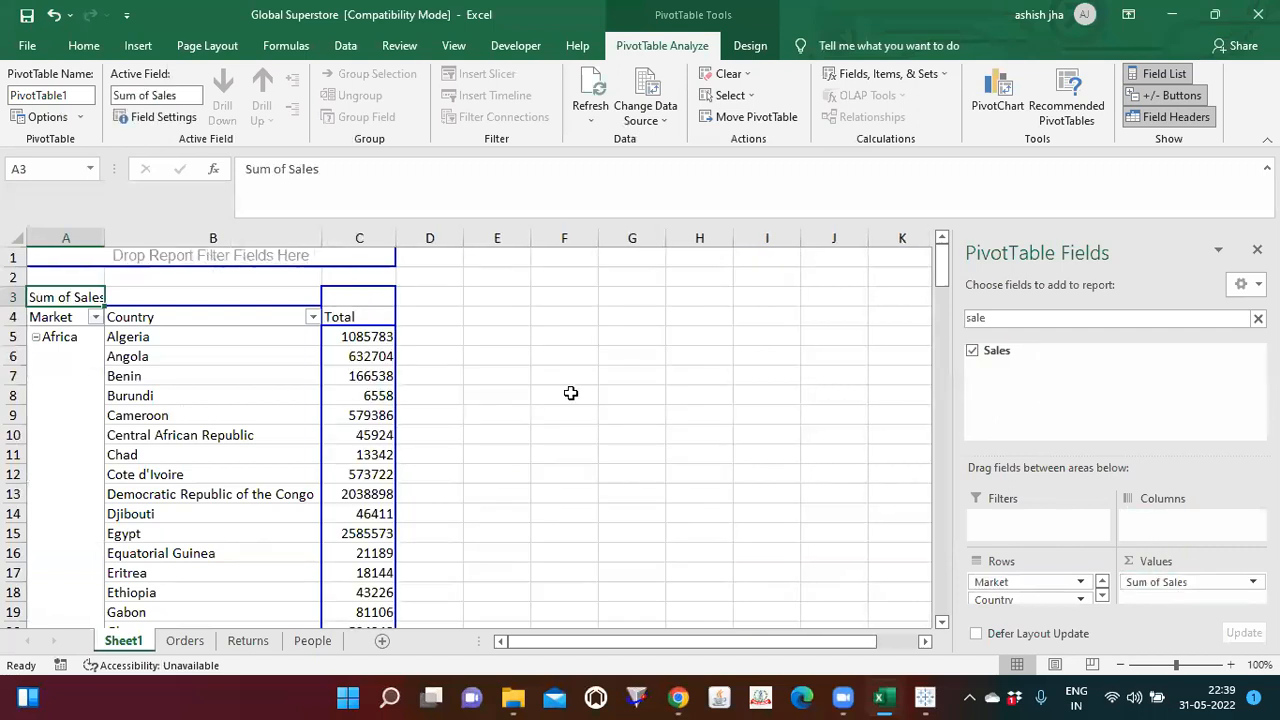
click(417, 337)
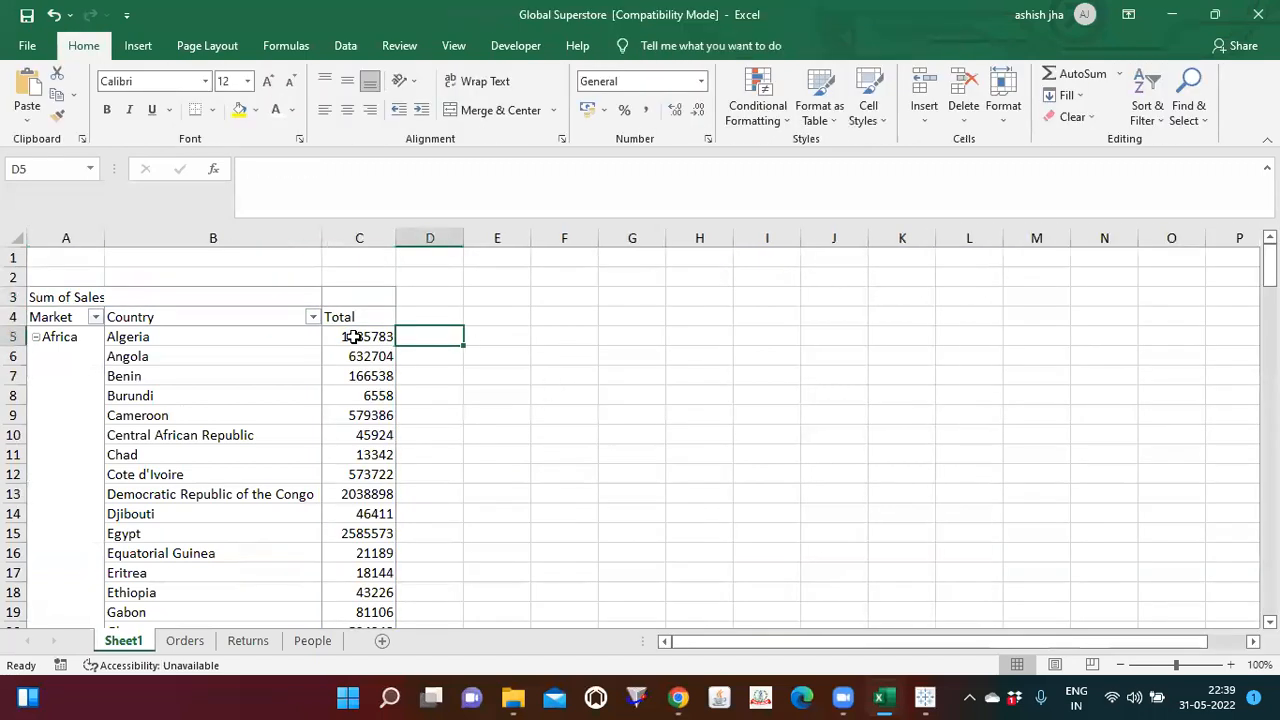
right_click(355, 340)
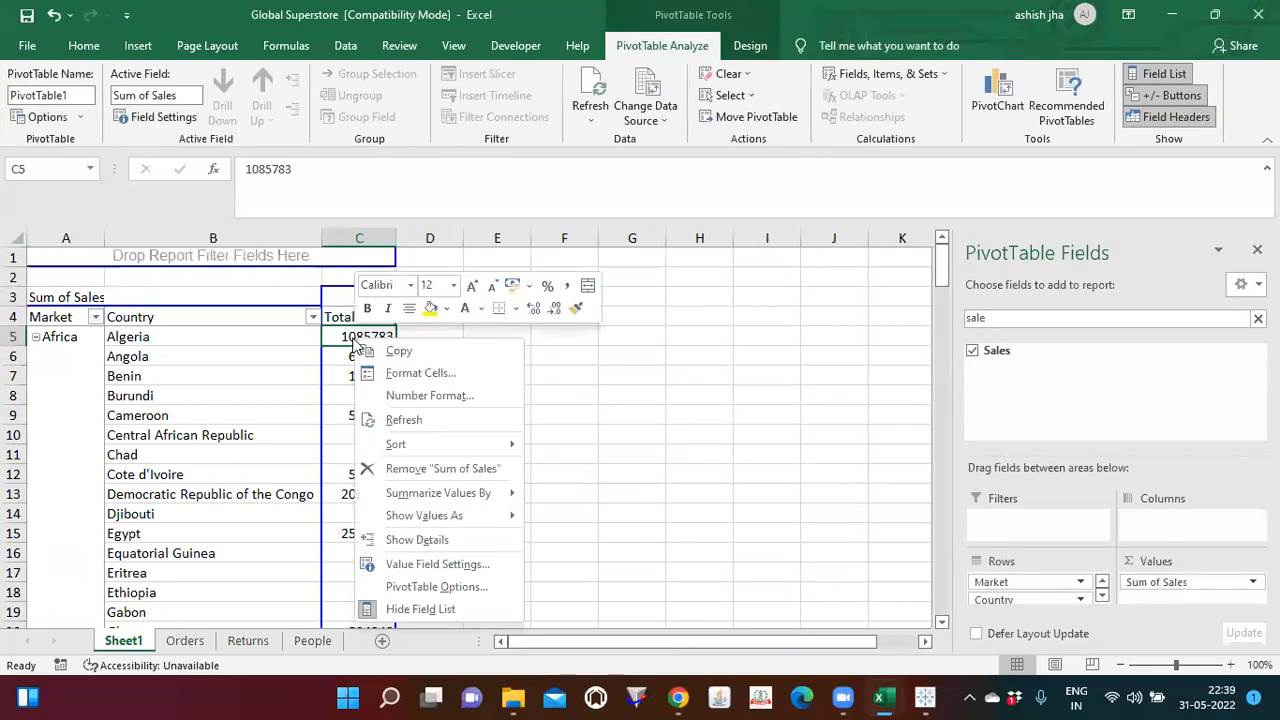
click(418, 609)
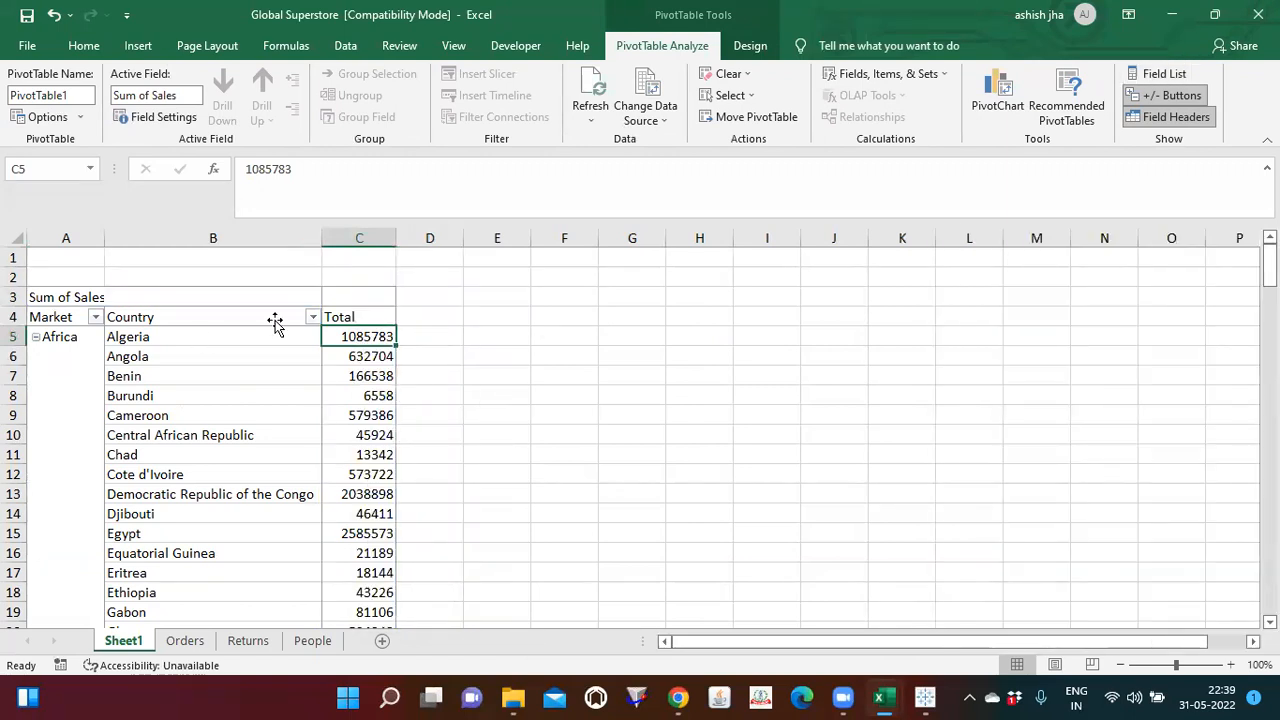
Step: Format the sales totals in column C with thousands separators and no decimals
click(359, 238)
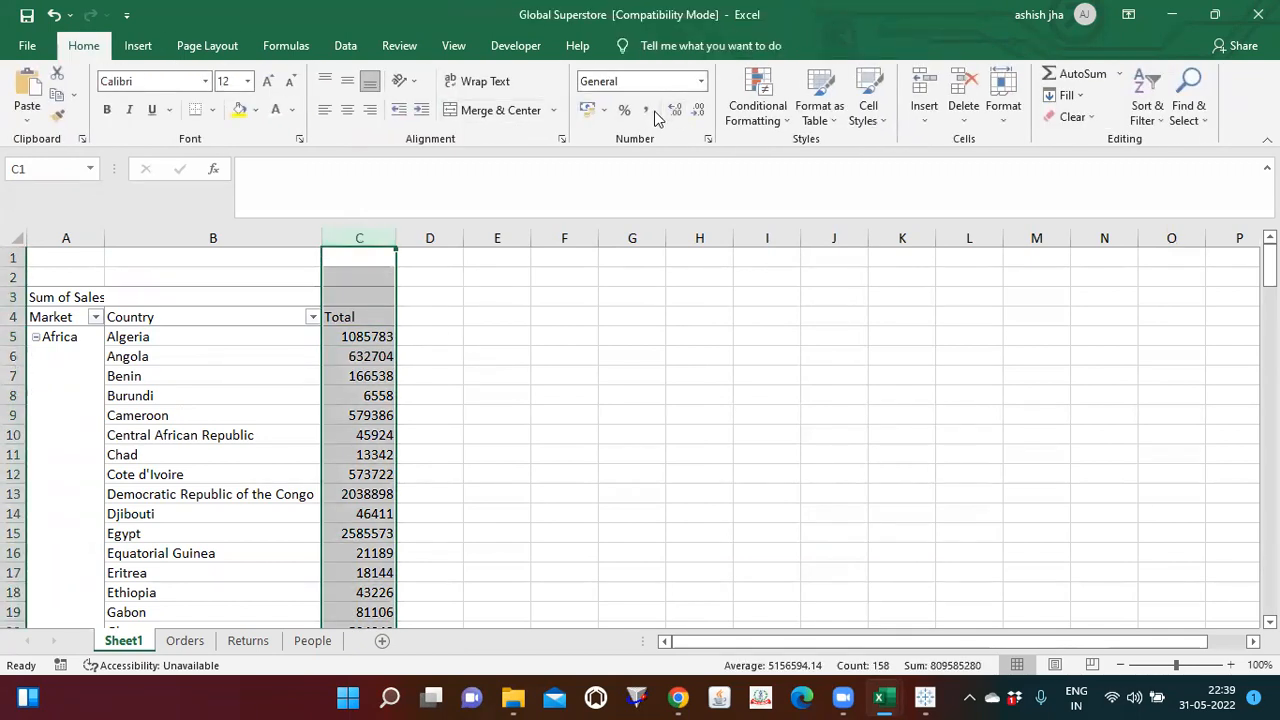
click(648, 112)
click(698, 110)
click(698, 110)
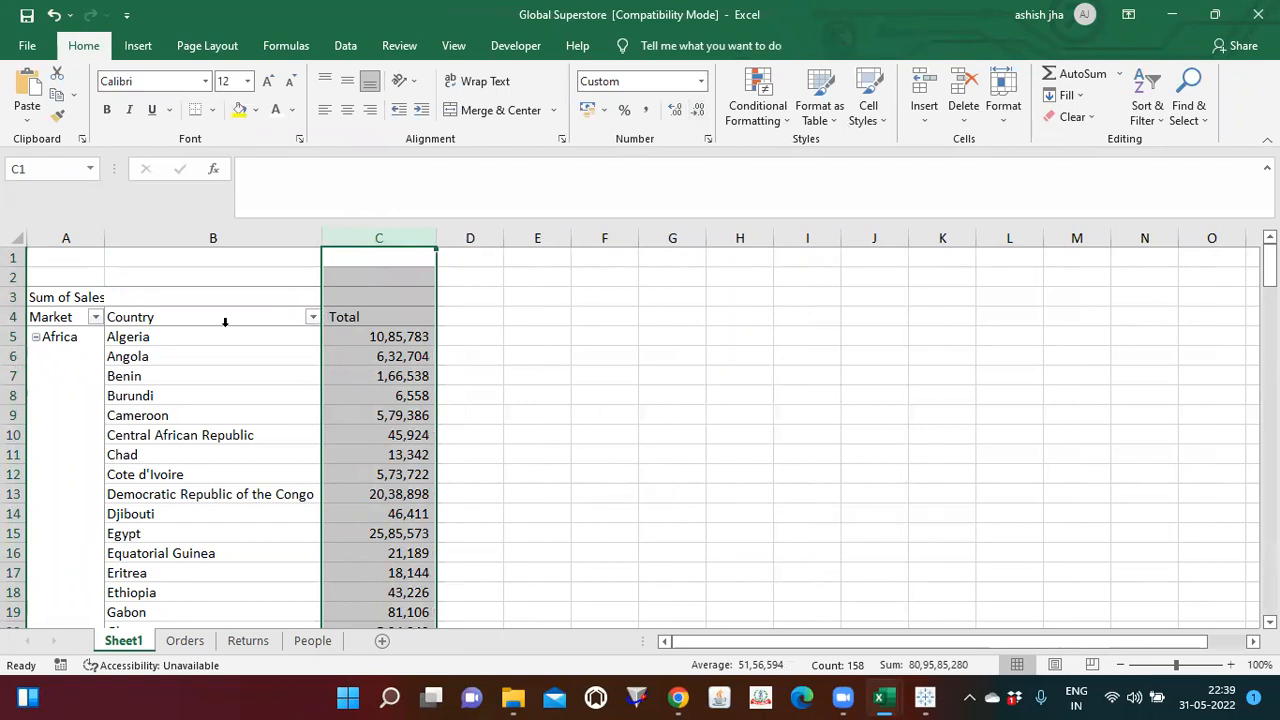
click(180, 332)
right_click(180, 332)
key(Escape)
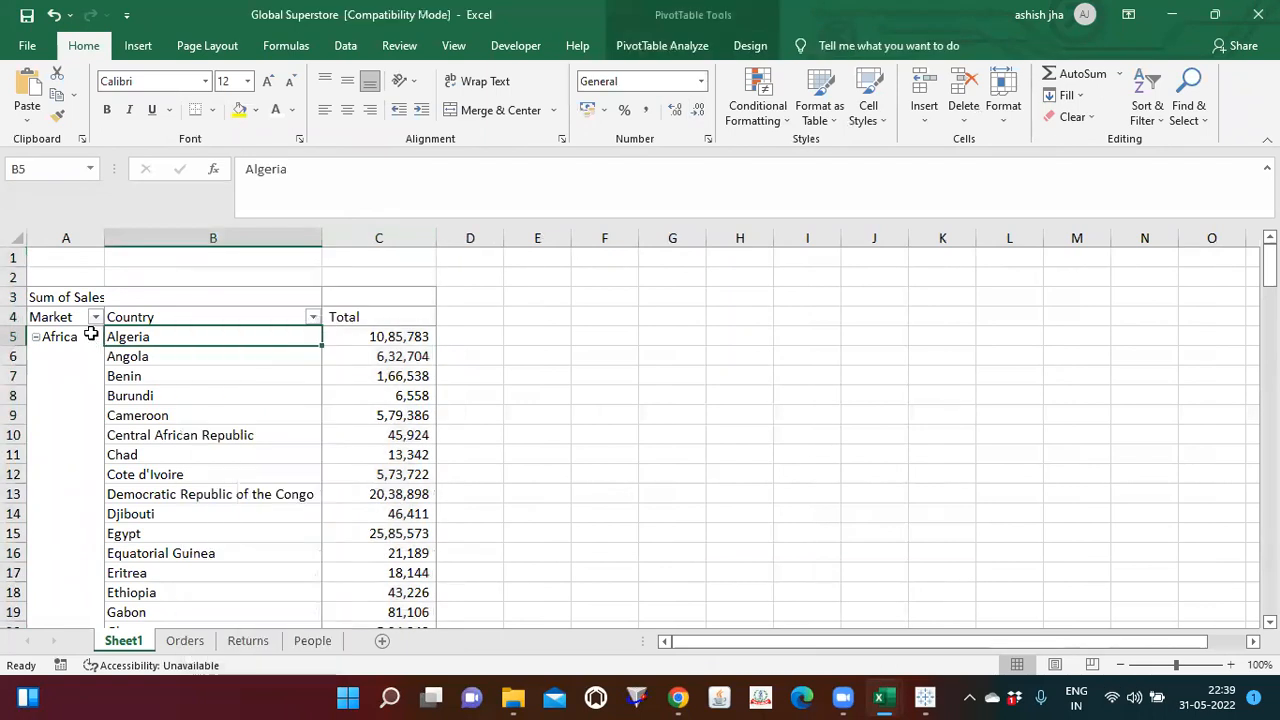
Step: Look through the sales totals by country and market in the PivotTable
click(386, 338)
key(Down)
key(Down)
key(Down)
key(Down)
key(Down)
key(Down)
key(Down)
key(Down)
key(Down)
key(Down)
key(Down)
key(Down)
key(Down)
key(Down)
key(Down)
key(Down)
key(Down)
key(Down)
key(Down)
key(Down)
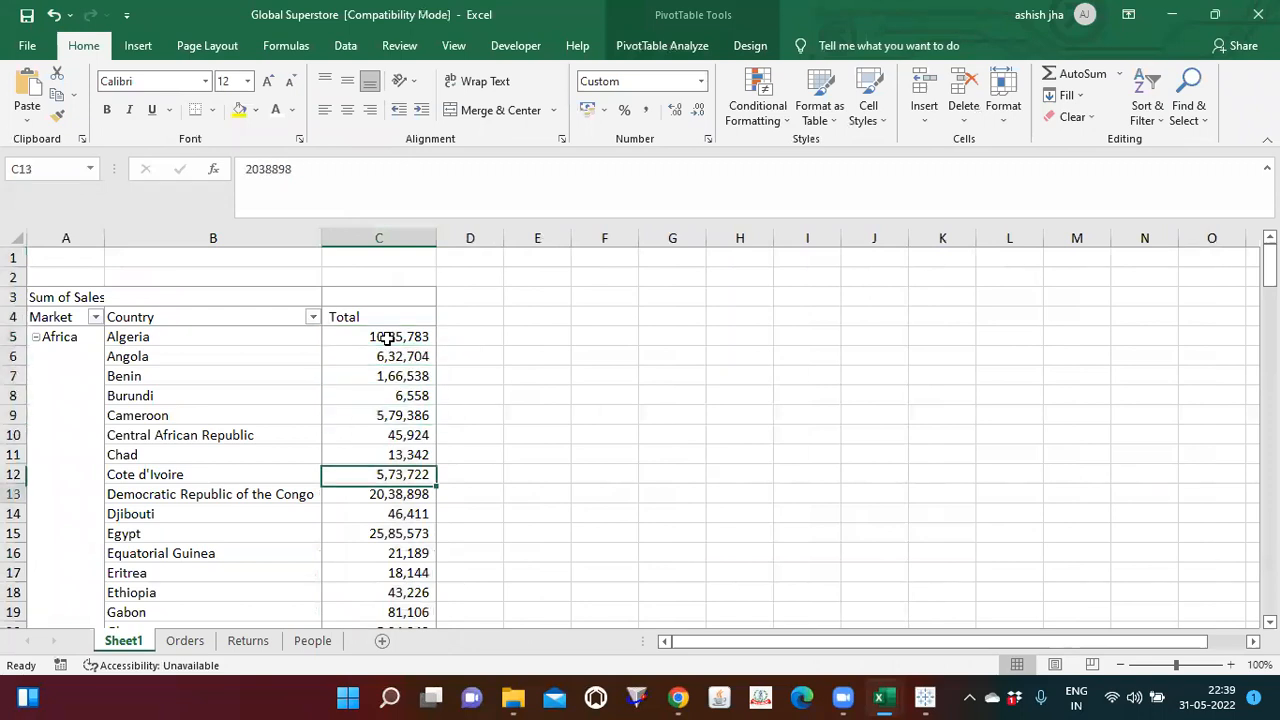
key(Down)
key(Down)
key(Down)
key(Down)
key(Down)
key(Down)
key(Down)
key(Down)
key(Down)
key(Down)
key(Down)
key(Down)
key(Down)
key(Down)
key(Down)
key(Down)
key(Up)
key(Up)
key(Up)
key(Up)
key(Up)
key(Up)
key(Up)
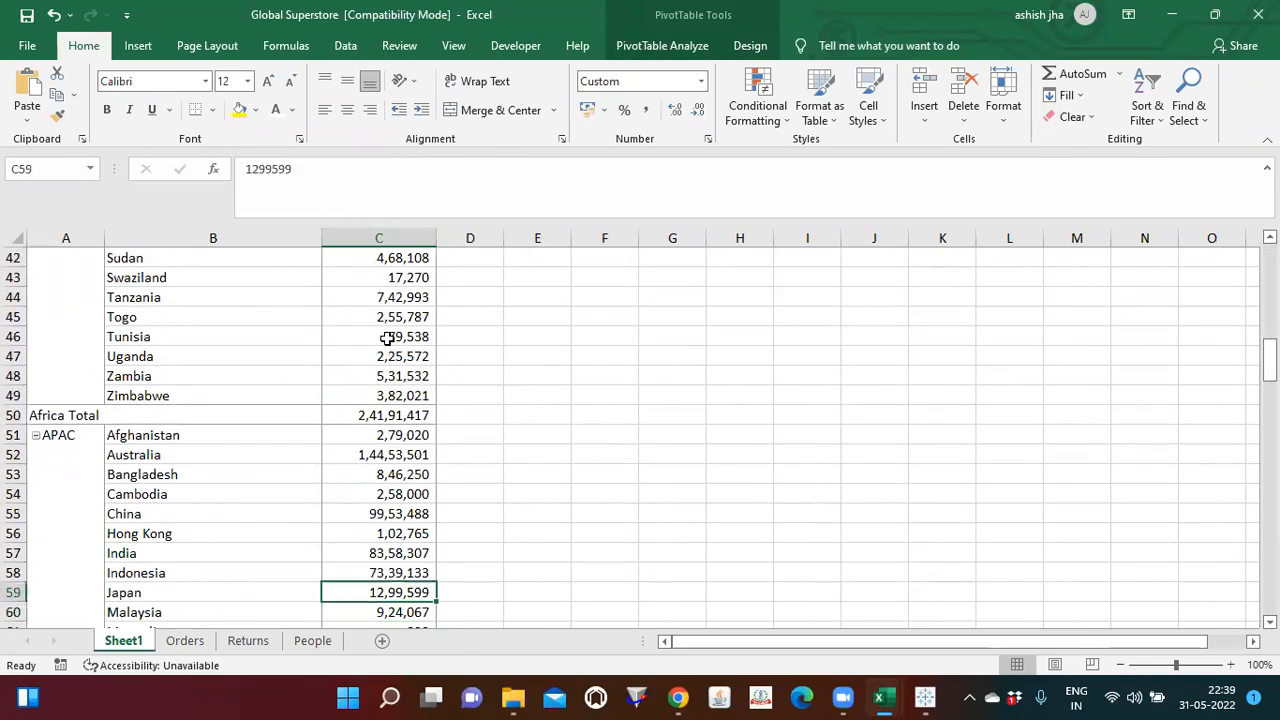
key(Up)
key(Up)
key(ctrl+Up)
key(Down)
key(Up)
key(Up)
key(Down)
key(Down)
key(Left)
key(Left)
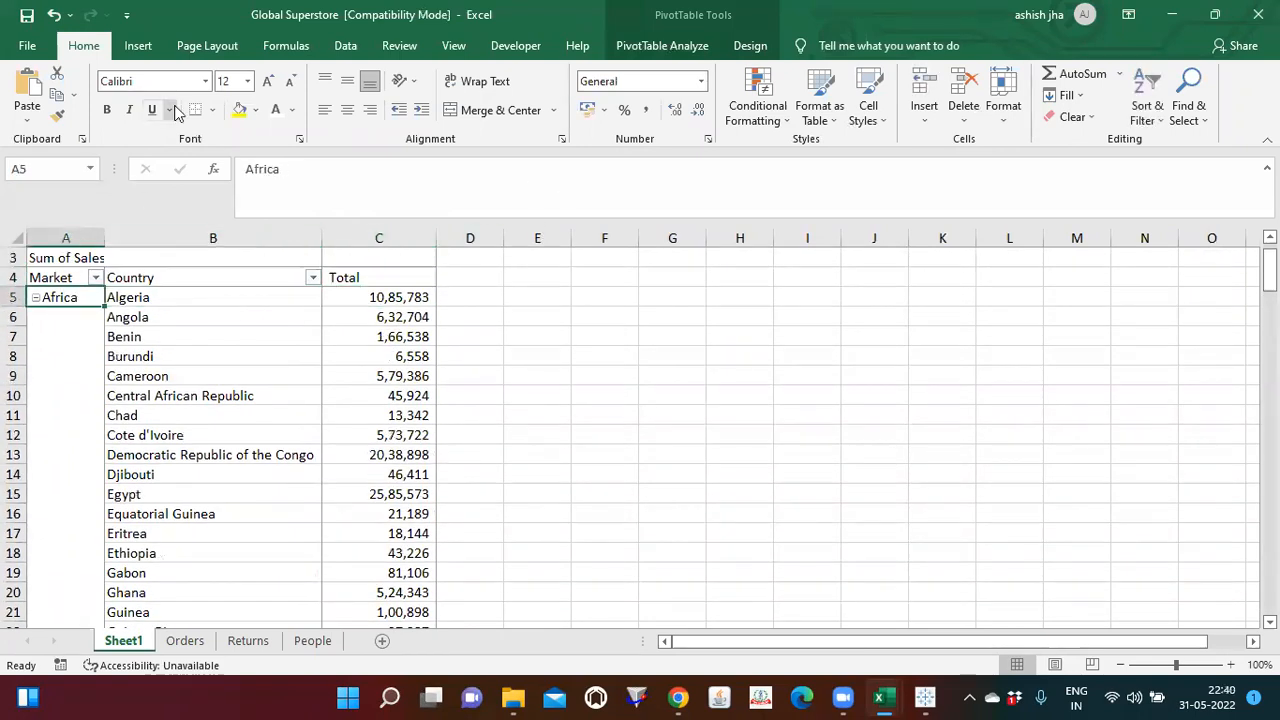
Step: Set the PivotTable report layout to repeat all item labels
key(ctrl+n)
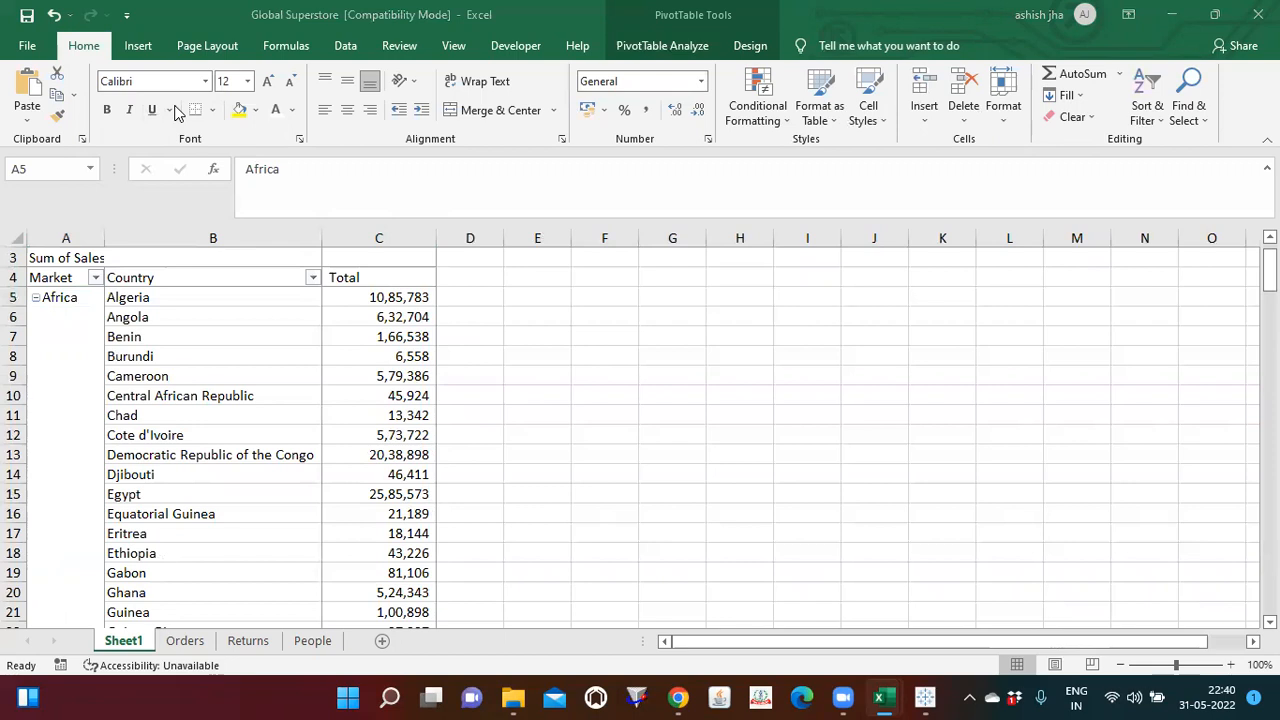
click(662, 45)
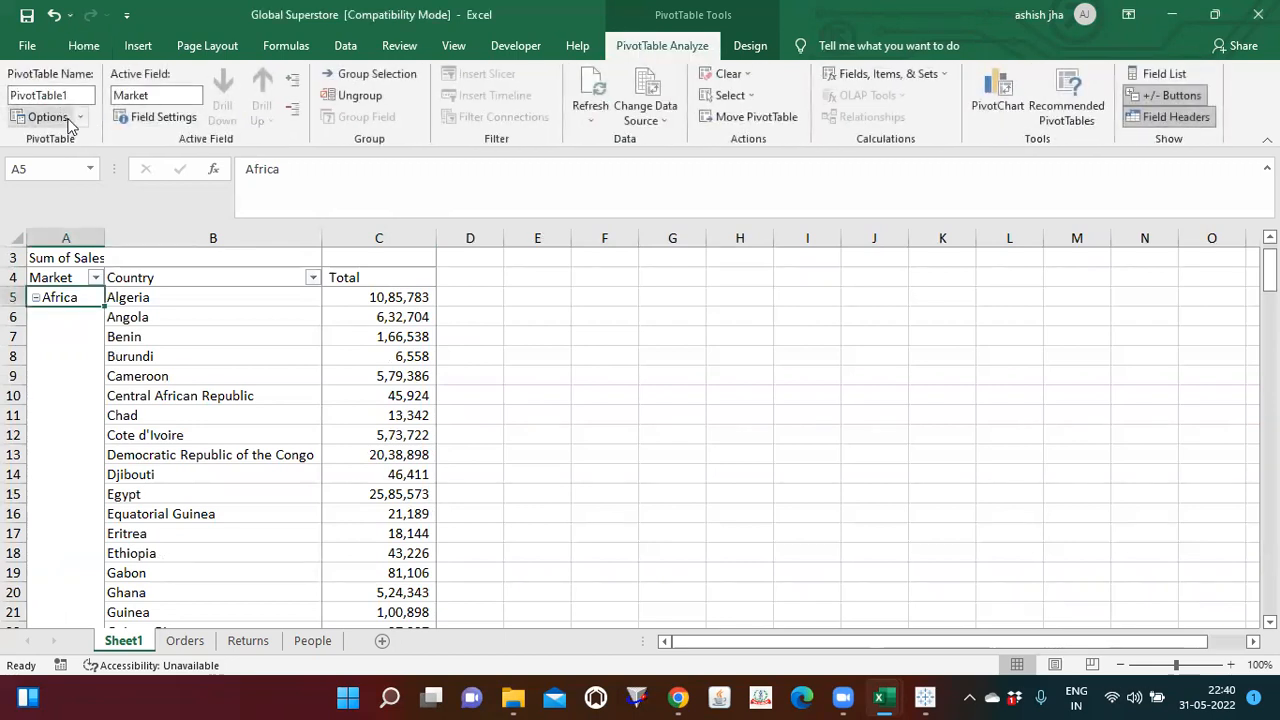
click(740, 48)
click(133, 105)
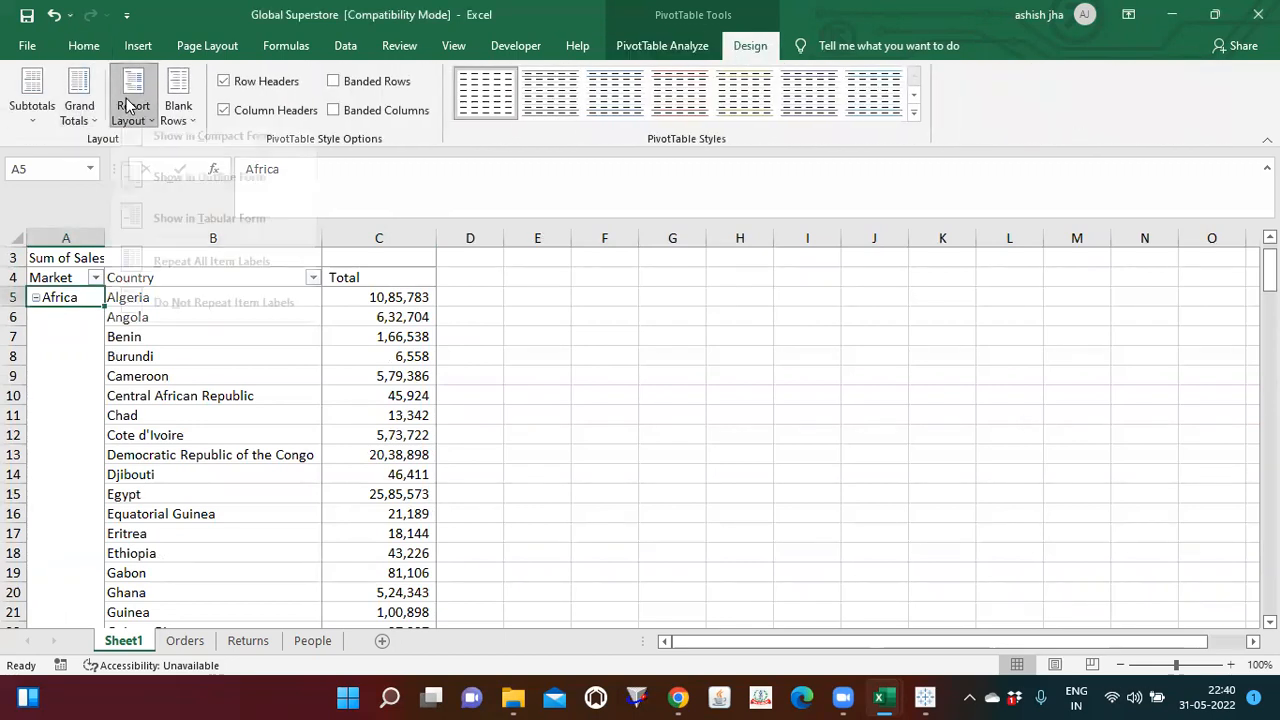
click(205, 316)
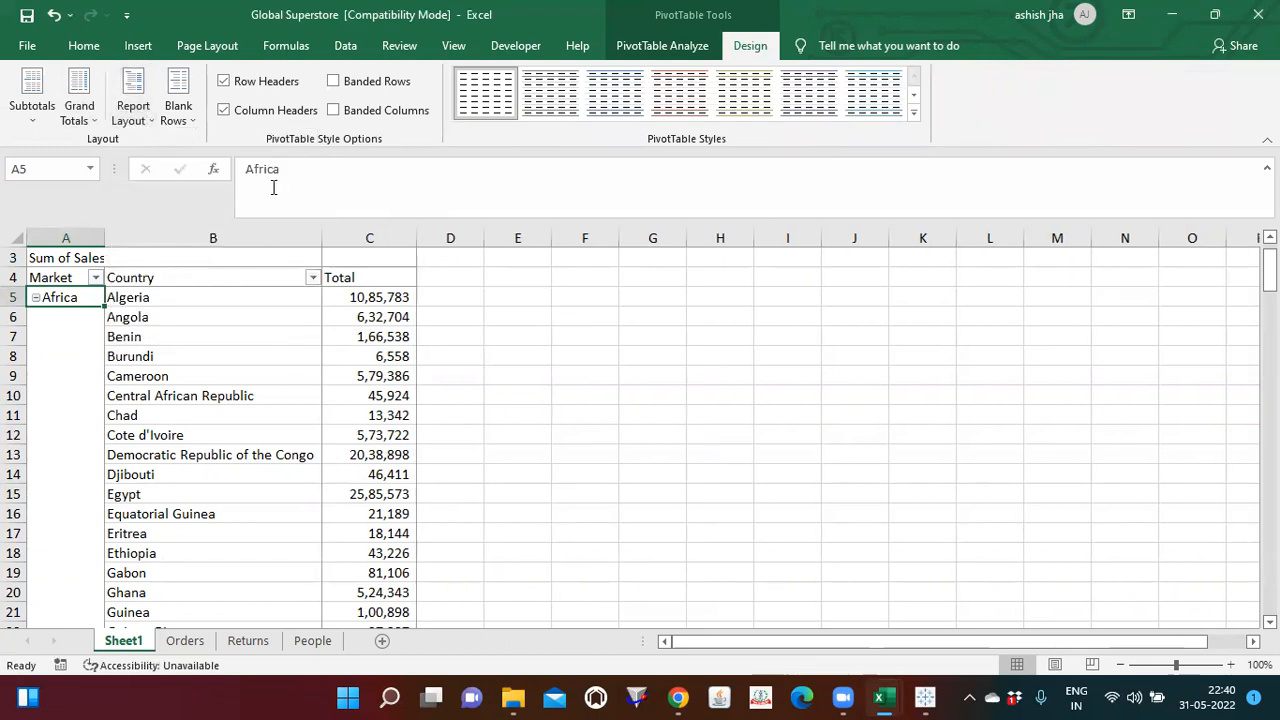
key(ctrl+z)
click(144, 113)
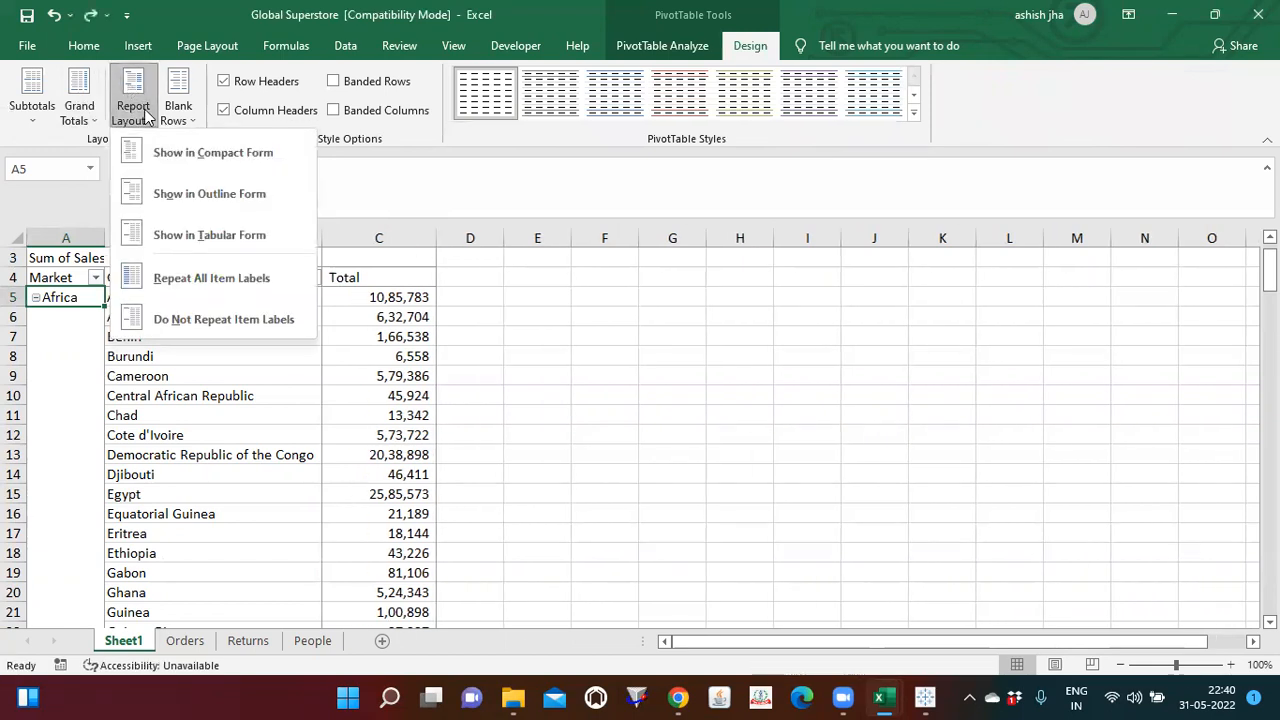
click(211, 278)
click(194, 297)
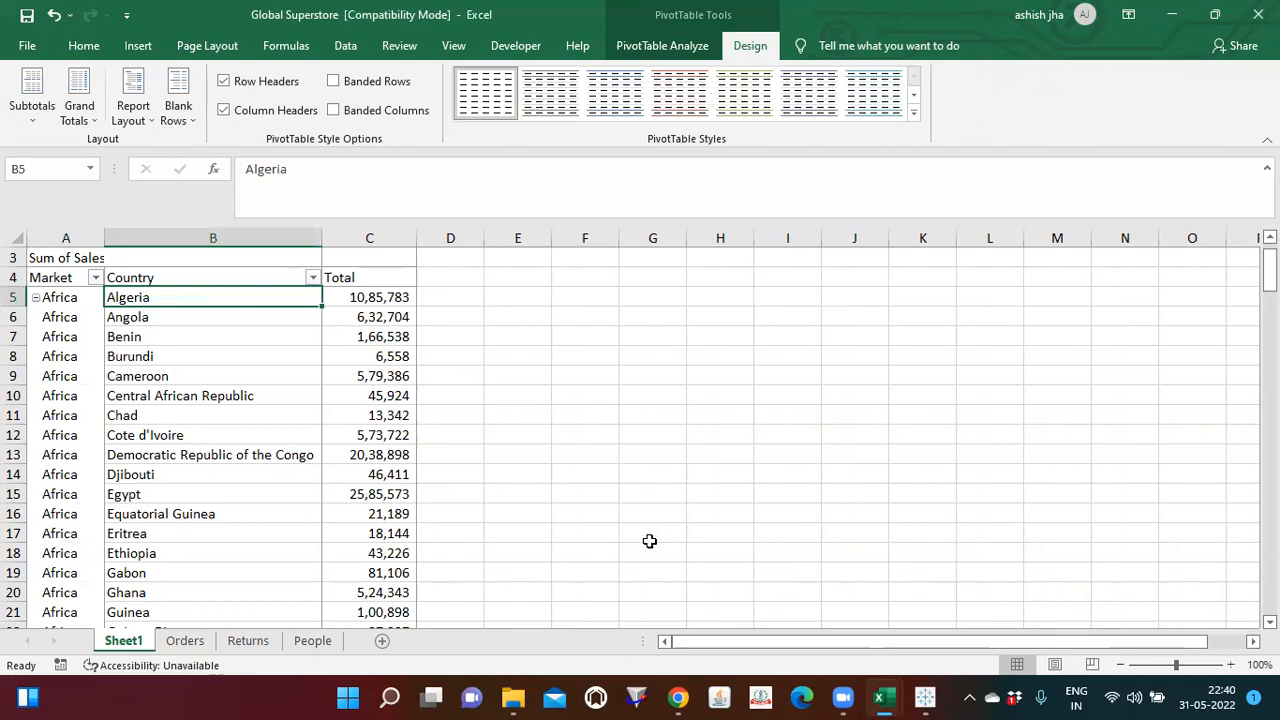
Step: Examine the repeated market labels down to the grand total and the list of markets in the Market filter
click(535, 8)
click(77, 297)
key(ctrl+Down)
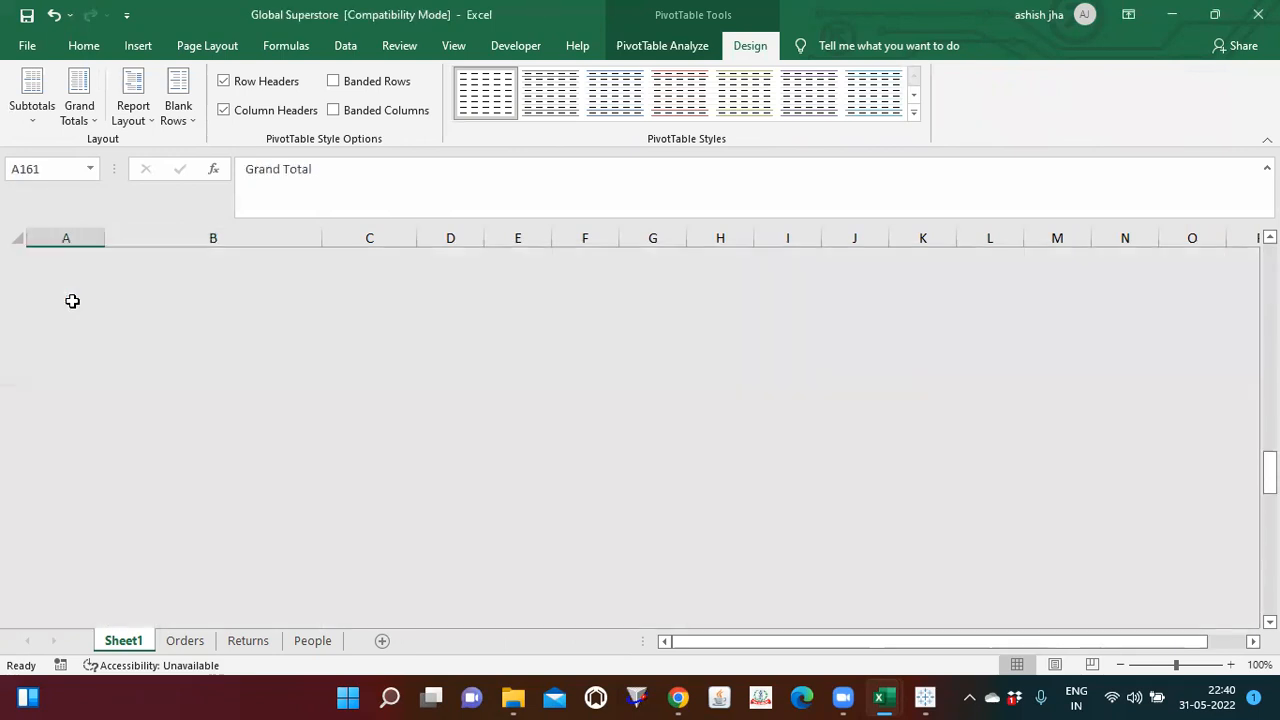
key(Up)
key(Up)
key(Up)
key(Up)
key(ctrl+Up)
key(Up)
key(Right)
key(Down)
key(Down)
key(Down)
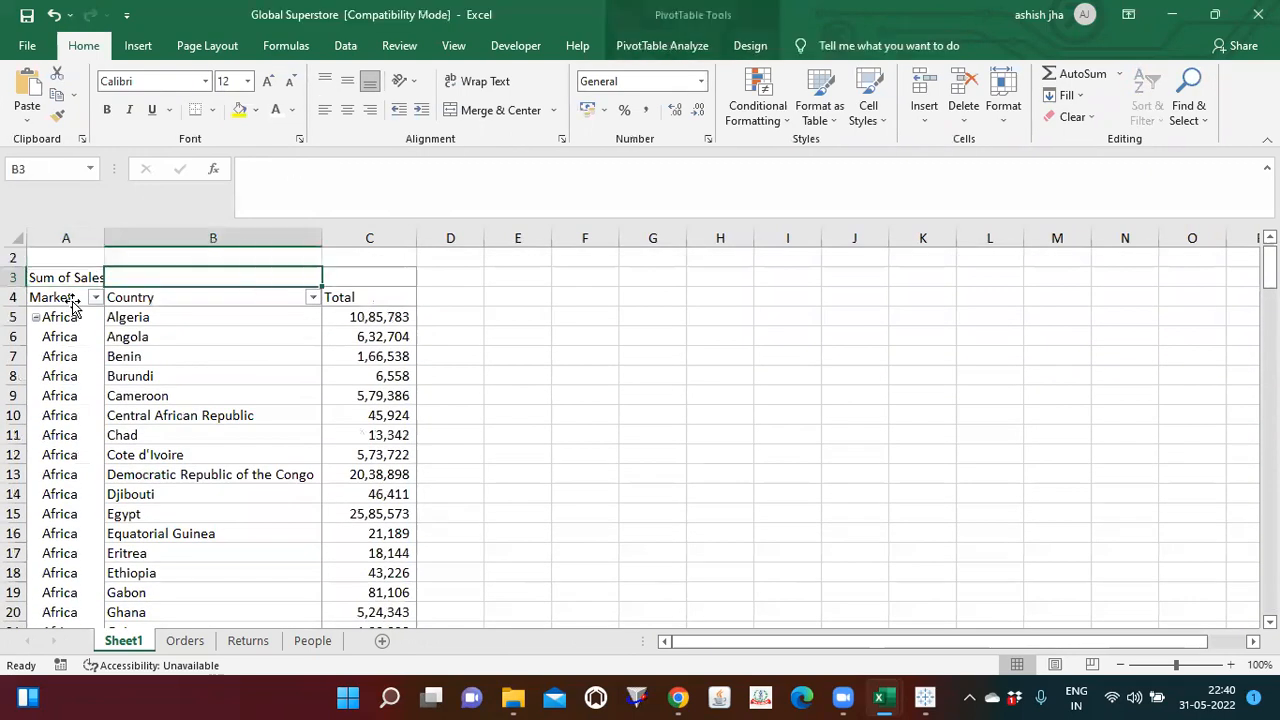
key(Left)
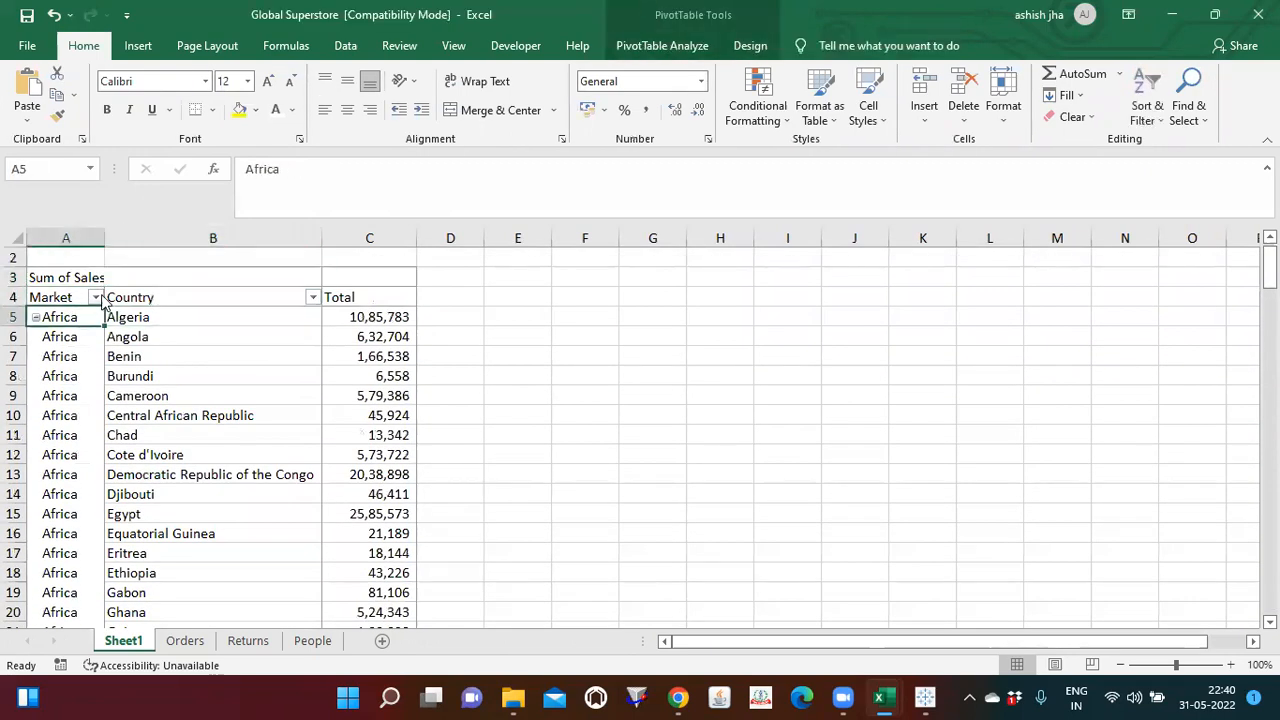
click(95, 297)
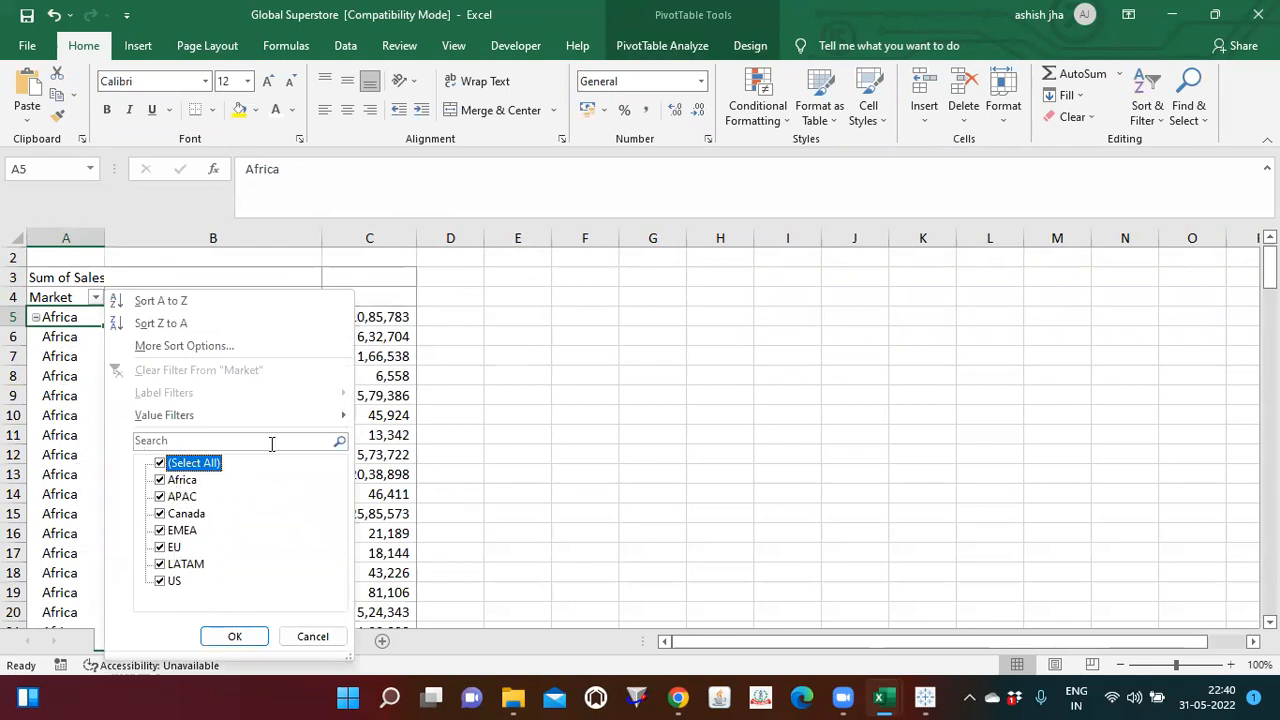
click(430, 312)
Step: Enter the header "Performance Type" in cell D4 beside the PivotTable and widen column D to fit it
click(431, 317)
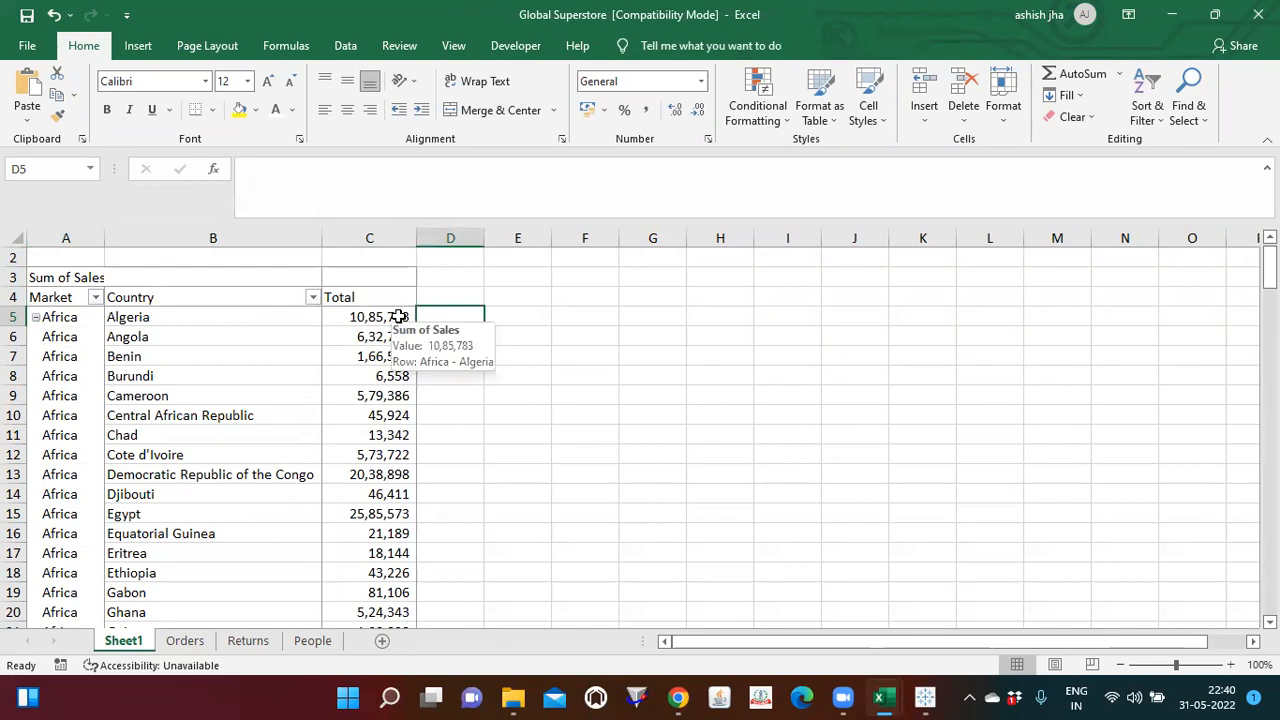
key(Right)
key(Left)
key(Up)
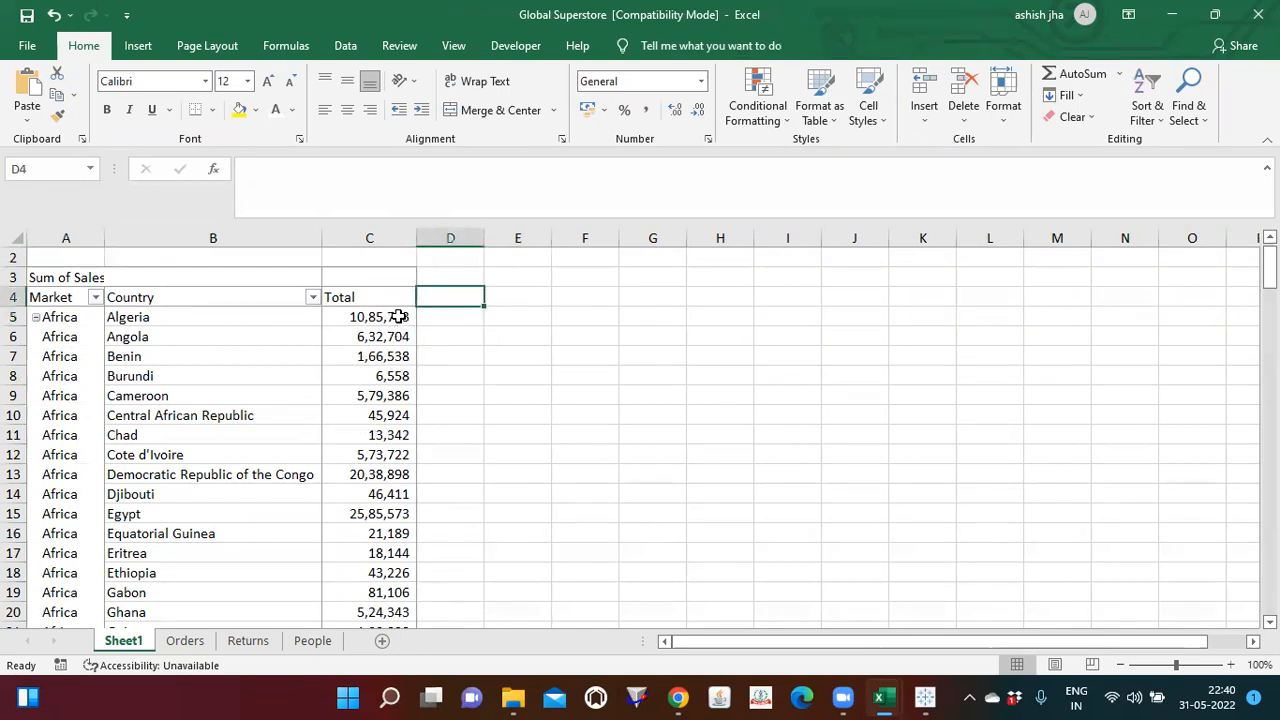
text(Performance Type)
key(Tab)
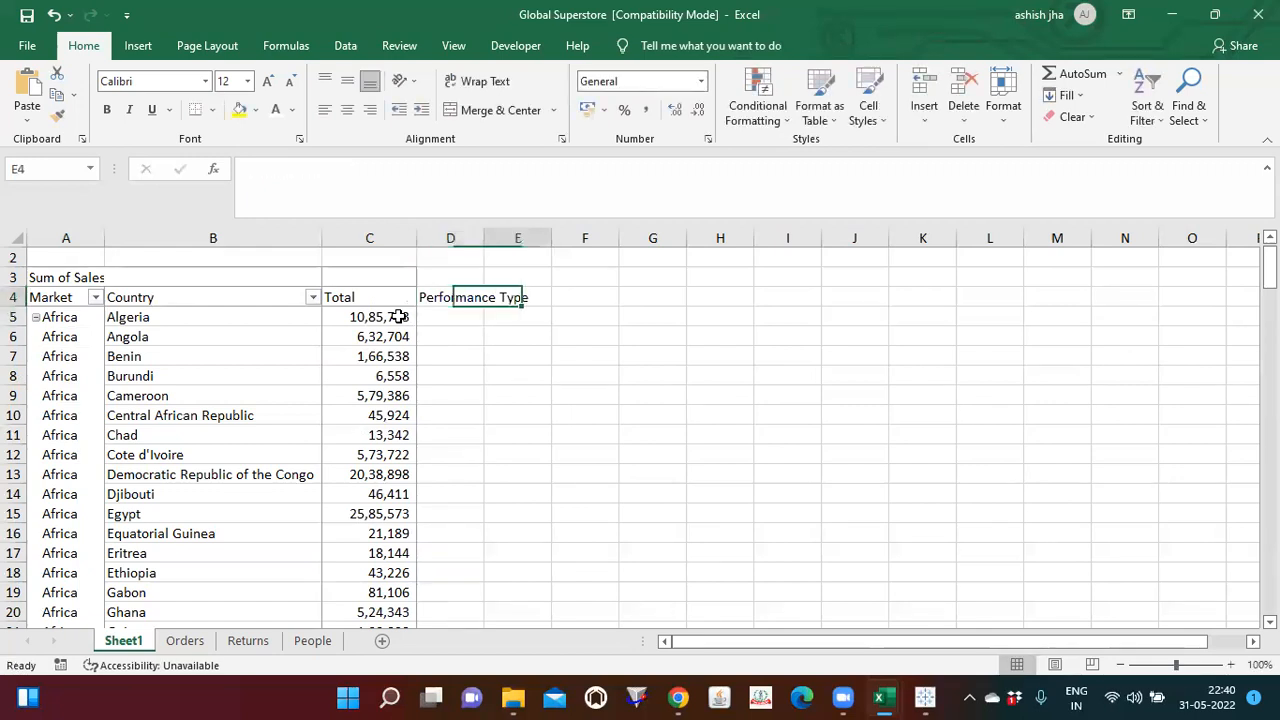
key(Left)
drag(484, 238, 565, 265)
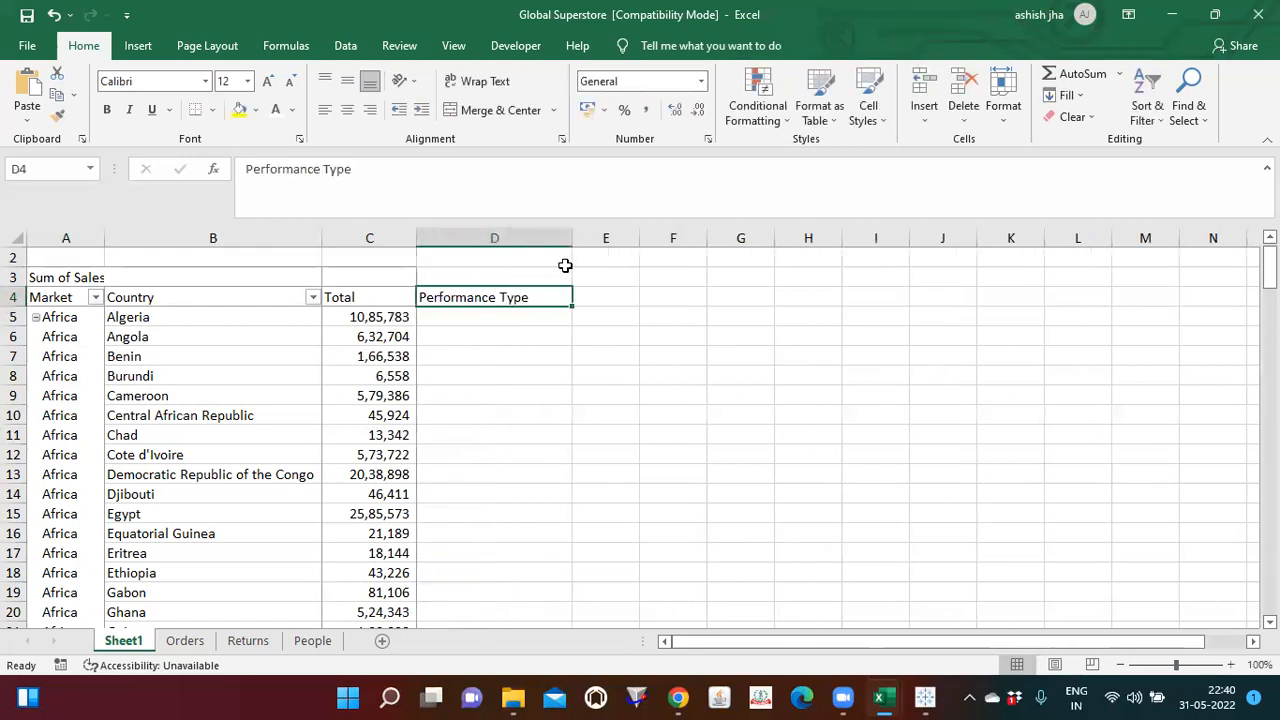
Step: Enter "Good or Bad" in cell E4, beside the Performance Type header
click(621, 299)
text(H)
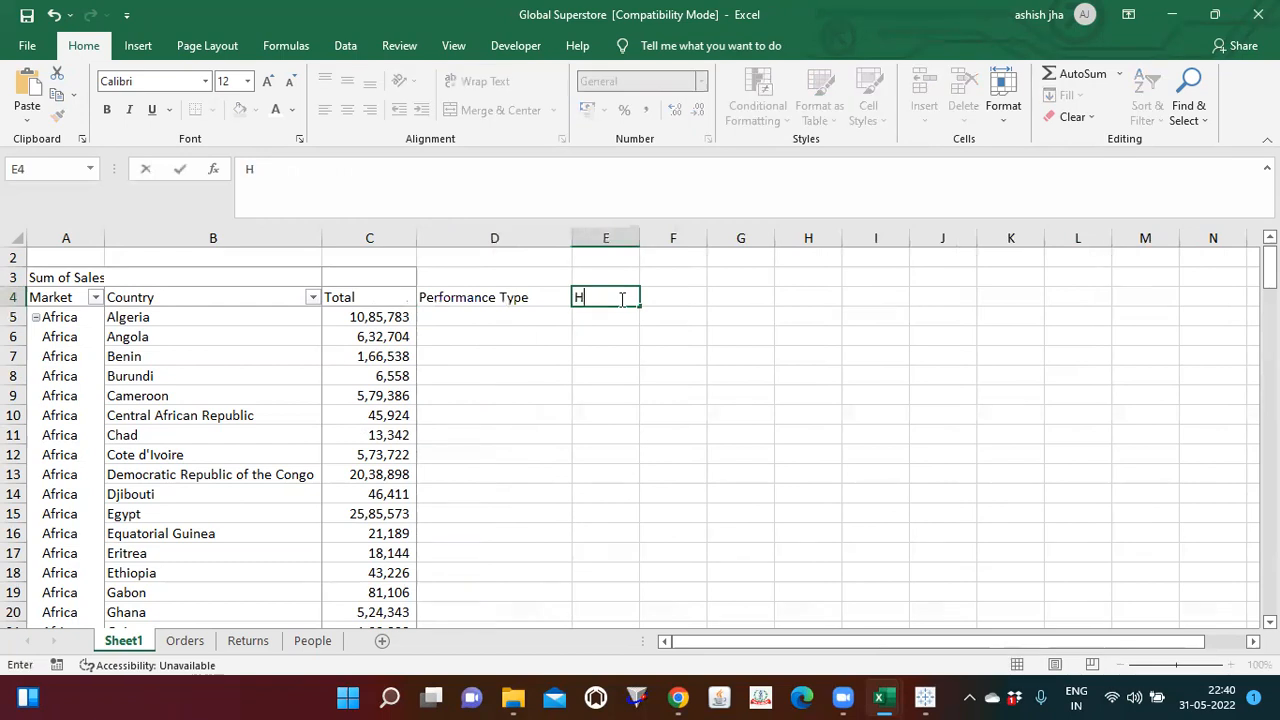
text(oo)
key(BackSpace)
key(BackSpace)
key(BackSpace)
text(Good or Bad)
key(Return)
key(Up)
key(Up)
key(Up)
key(Right)
key(Right)
key(Down)
key(Right)
key(Left)
key(Down)
key(Up)
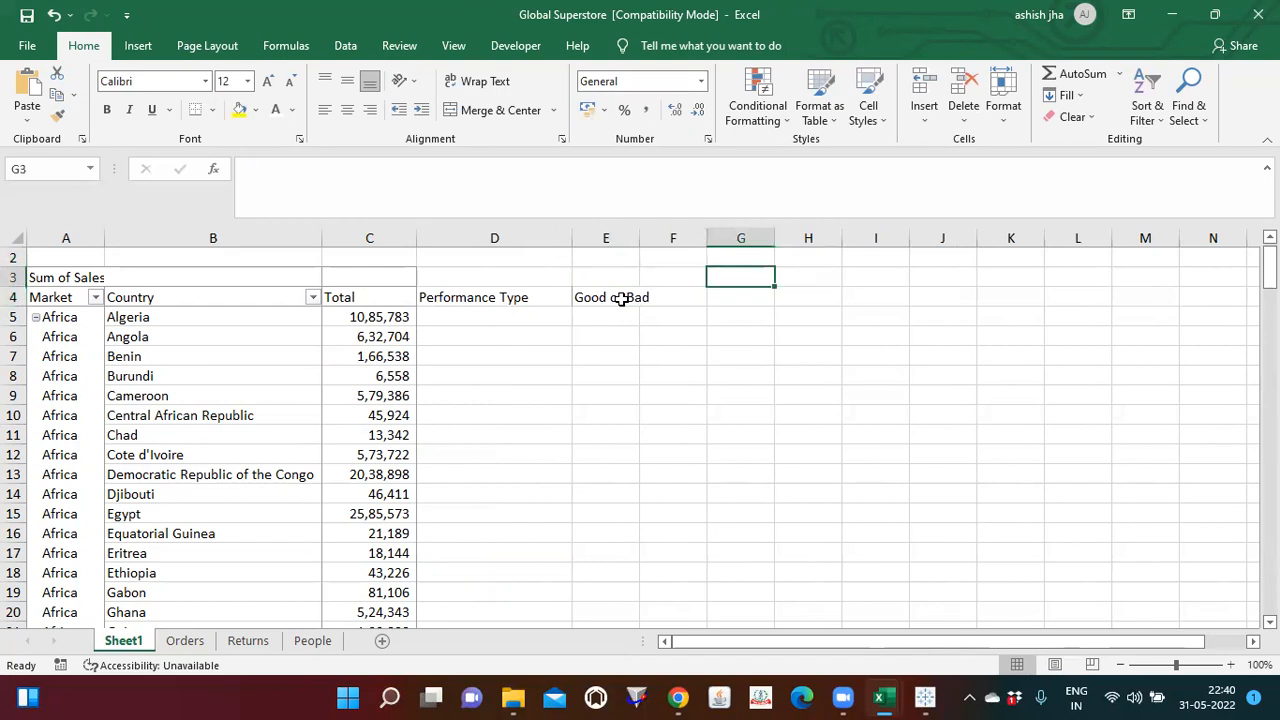
Step: Enter the threshold note "APAC & EU - 50000" in cell G3, beside the PivotTable
text(APAC & EU -)
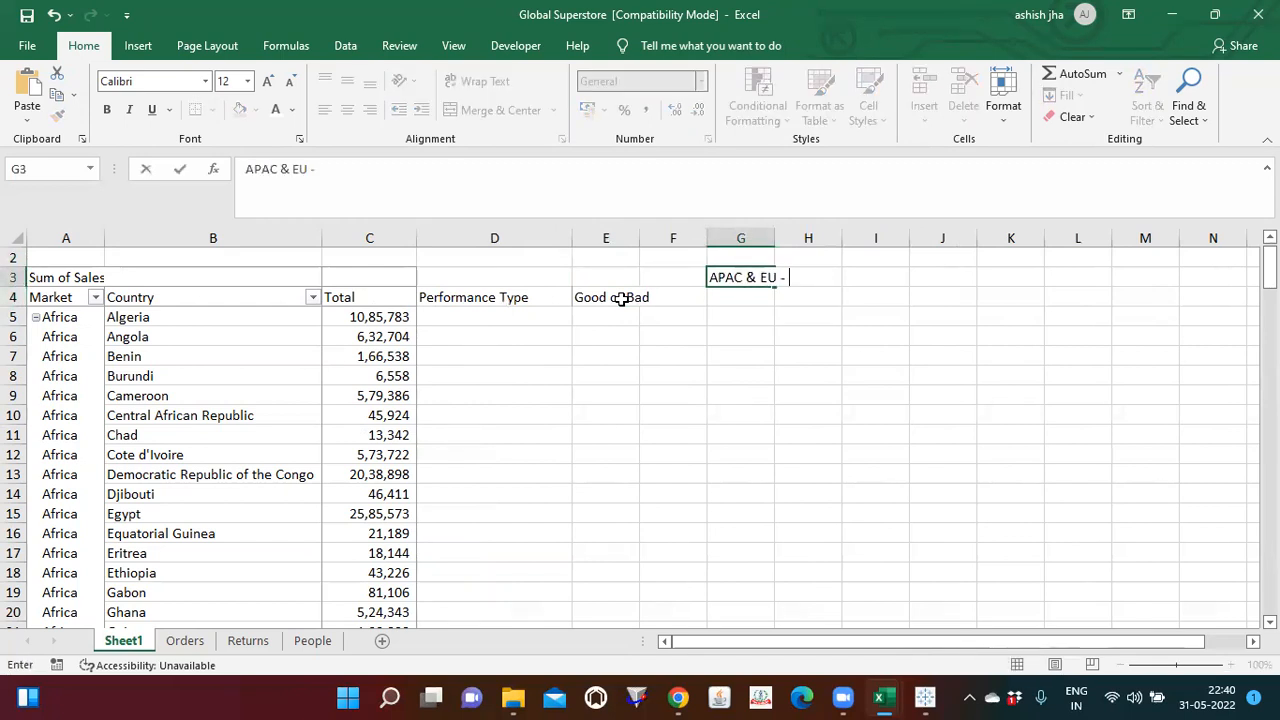
text( 50000)
key(Return)
Step: Enter the threshold note "Others - 80000" in cell G4, under the APAC & EU note
text(Others)
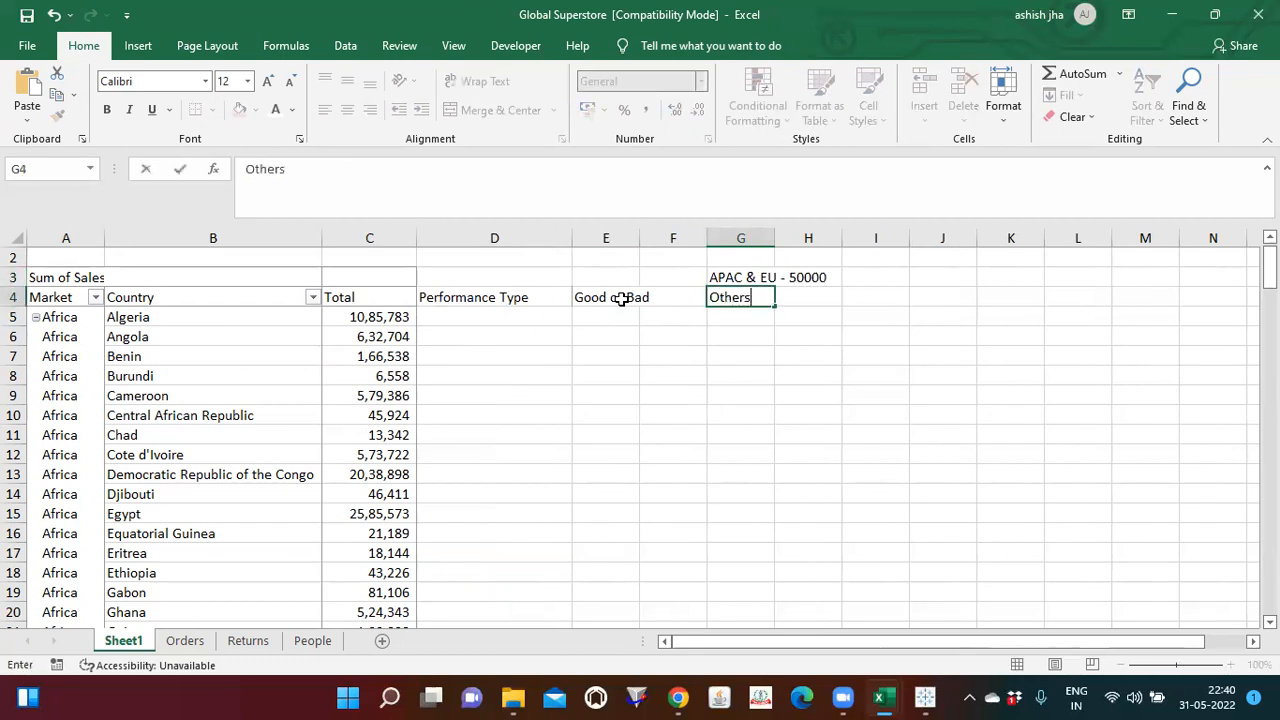
text(- -p)
key(BackSpace)
key(BackSpace)
text(- 80000)
key(Return)
key(Up)
key(Up)
Step: Widen column G so both threshold notes fit inside it
click(45, 318)
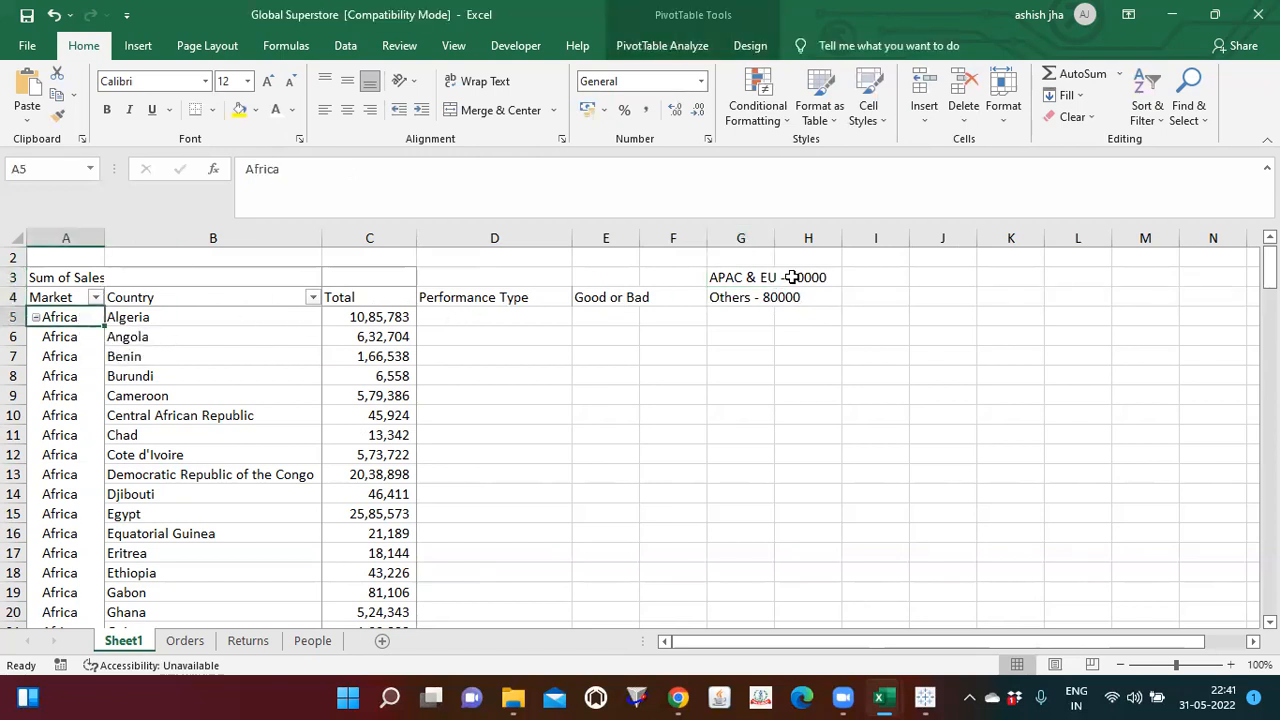
drag(774, 238, 866, 236)
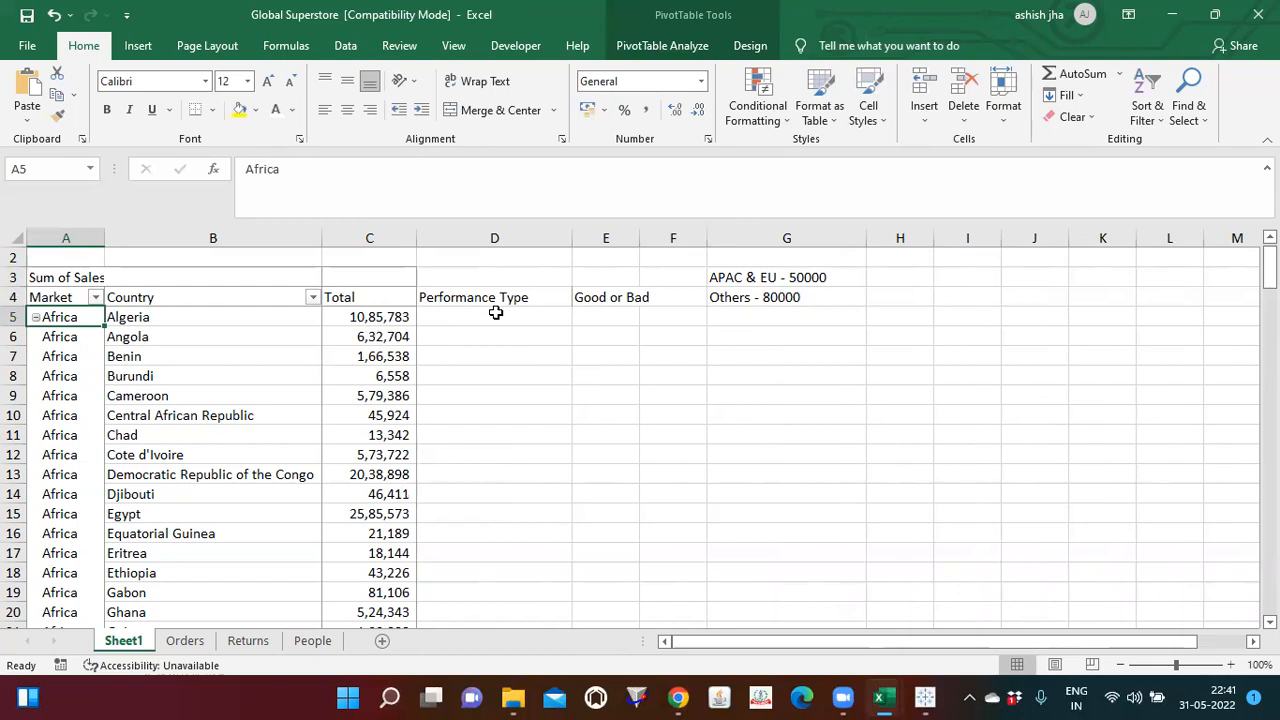
click(782, 295)
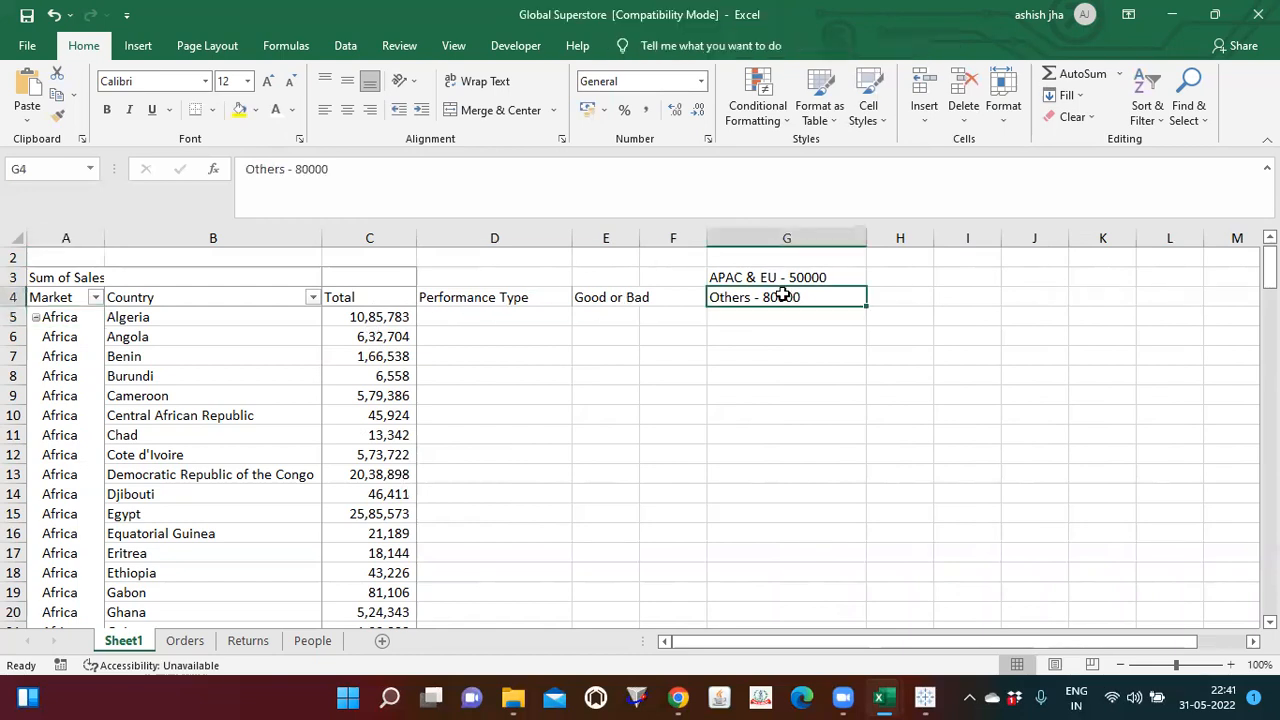
Step: Check the list of markets in the PivotTable's Market filter and close it without filtering
click(90, 298)
click(95, 297)
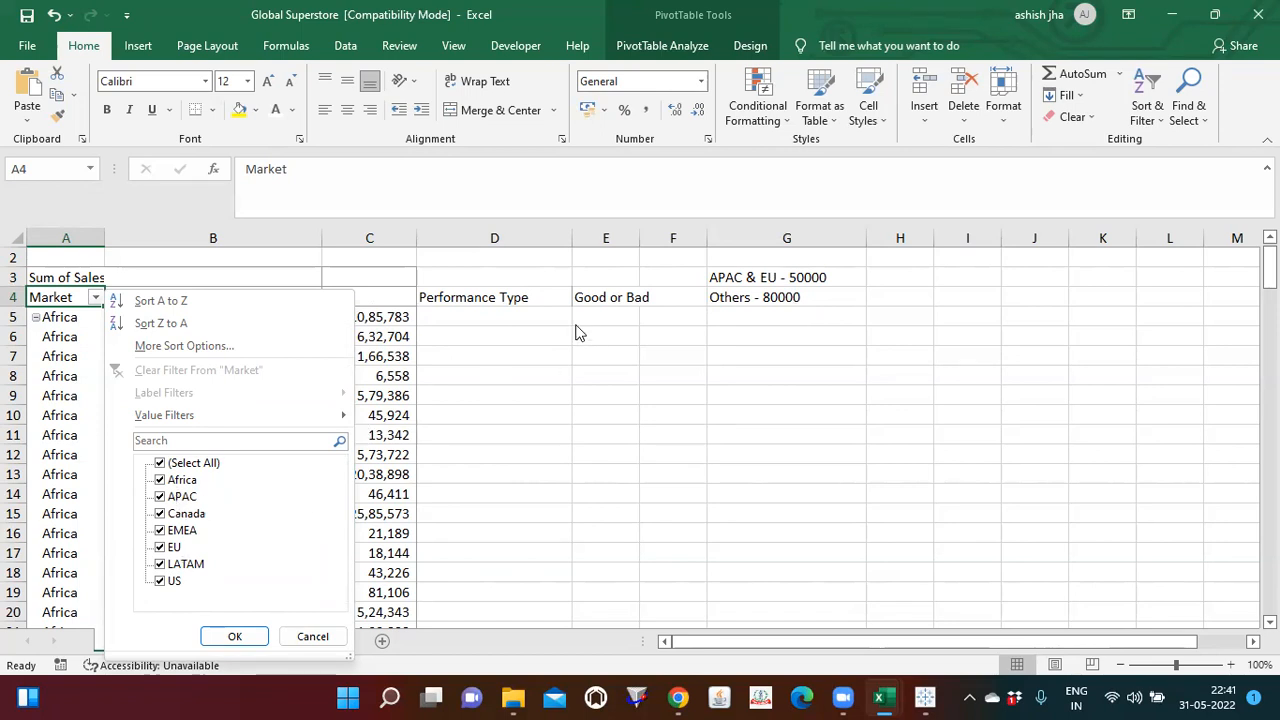
click(385, 321)
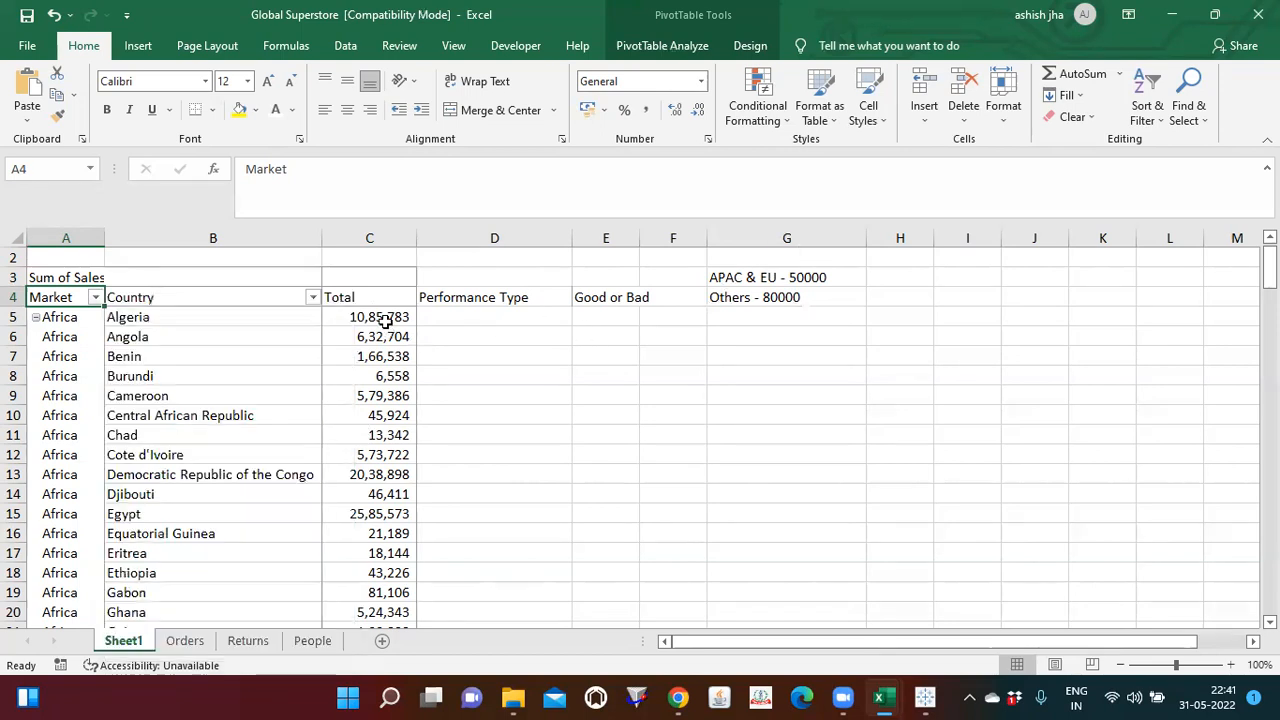
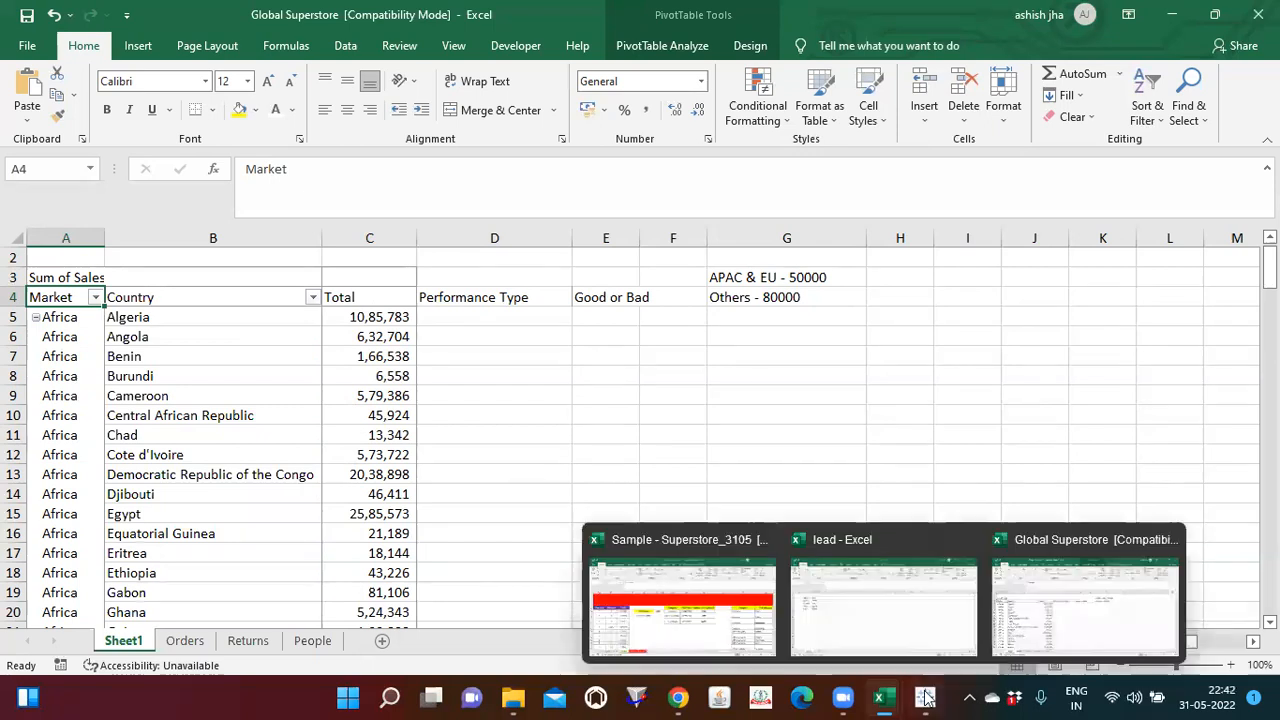
Step: Switch to Tableau and replace the Market row field on Sheet 29 with Country plotted on a map
mouse_move(927, 697)
click(454, 314)
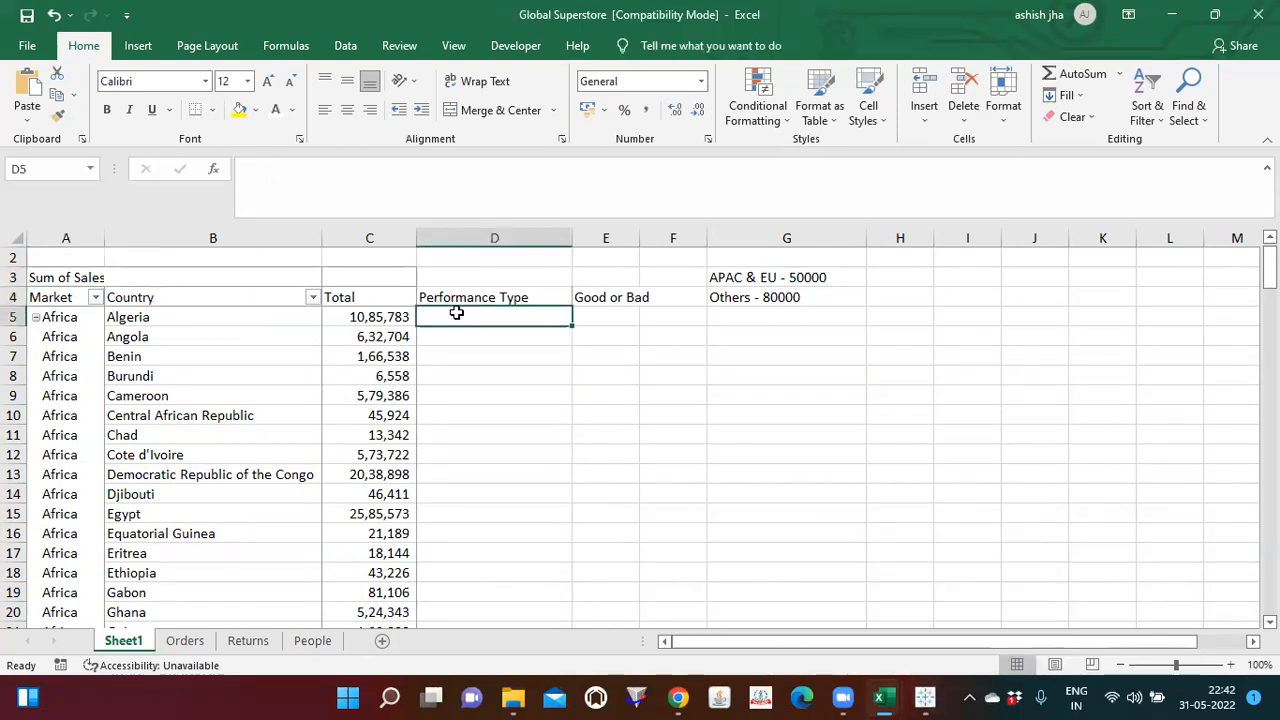
click(925, 697)
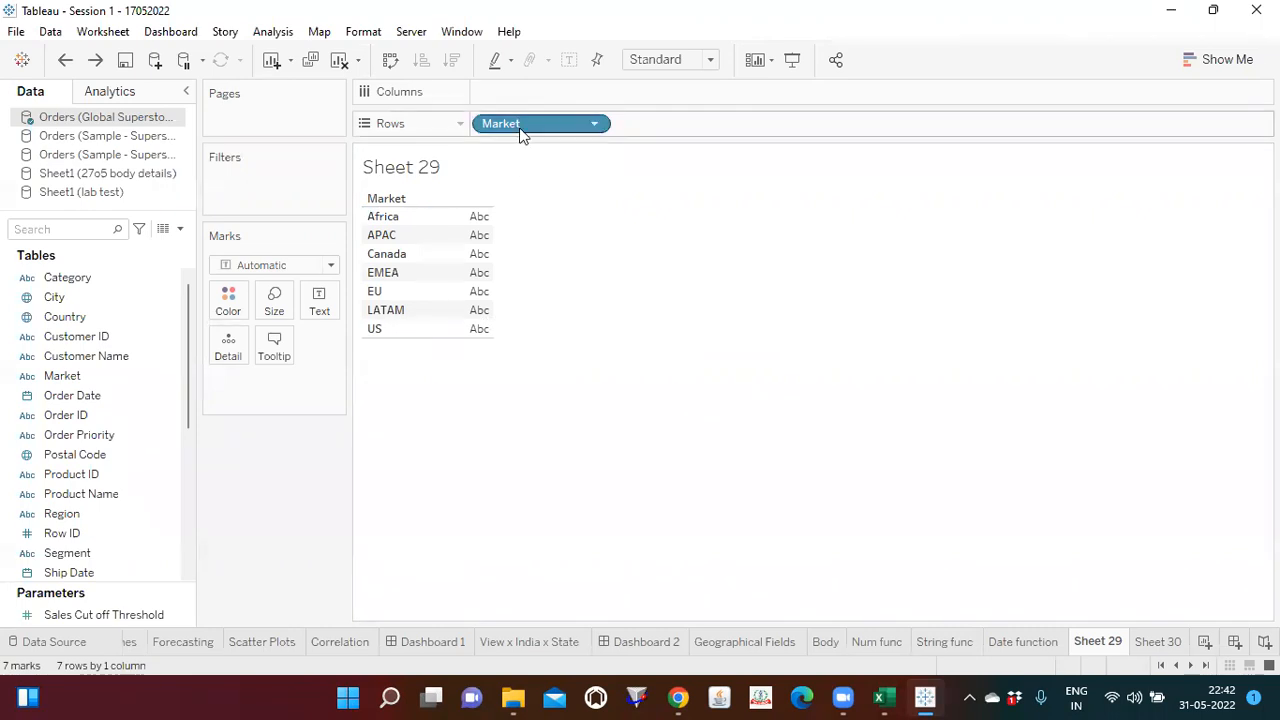
drag(514, 124, 50, 334)
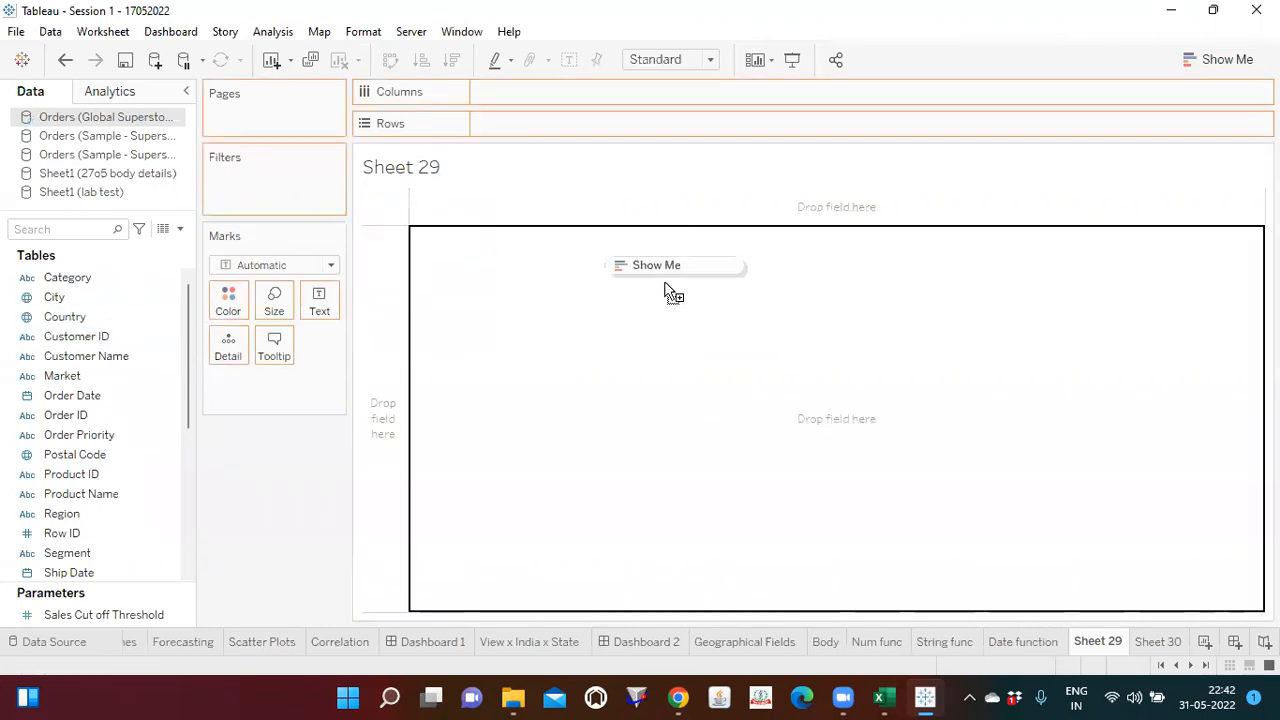
drag(688, 329, 688, 329)
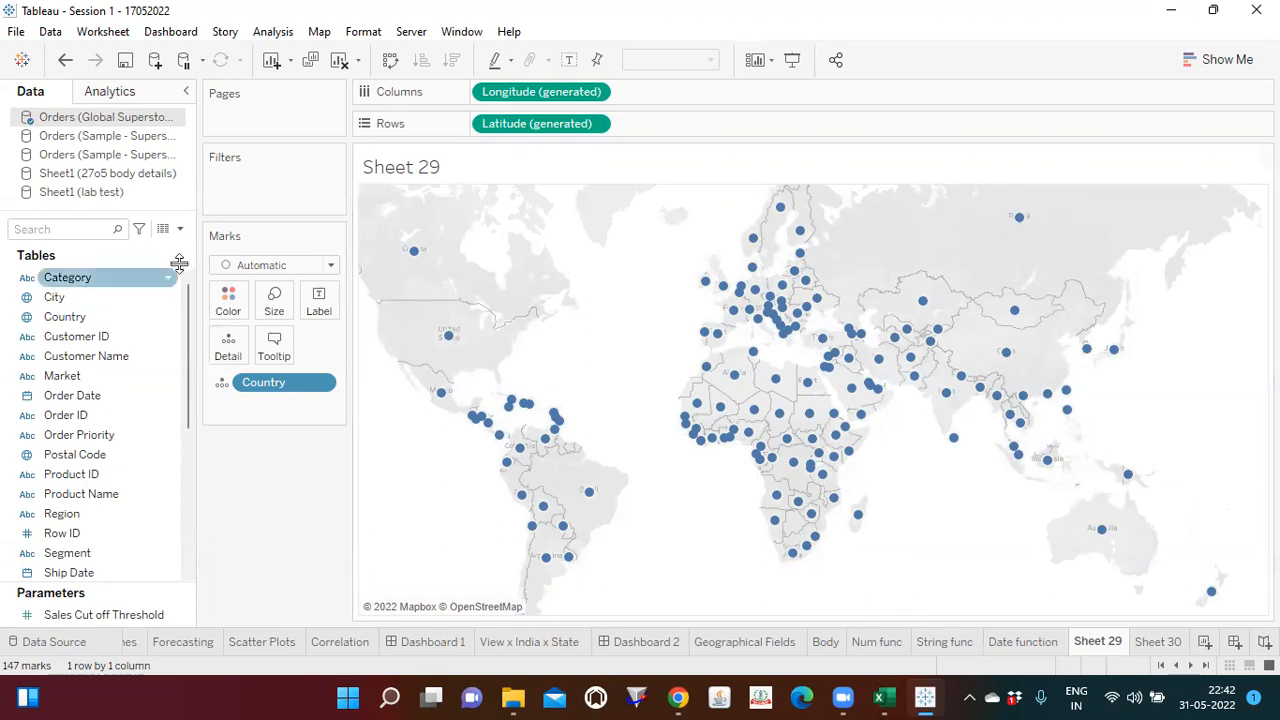
Step: Create a calculated field named "Logical Func" in the Orders (Global Superstore) data source
click(180, 231)
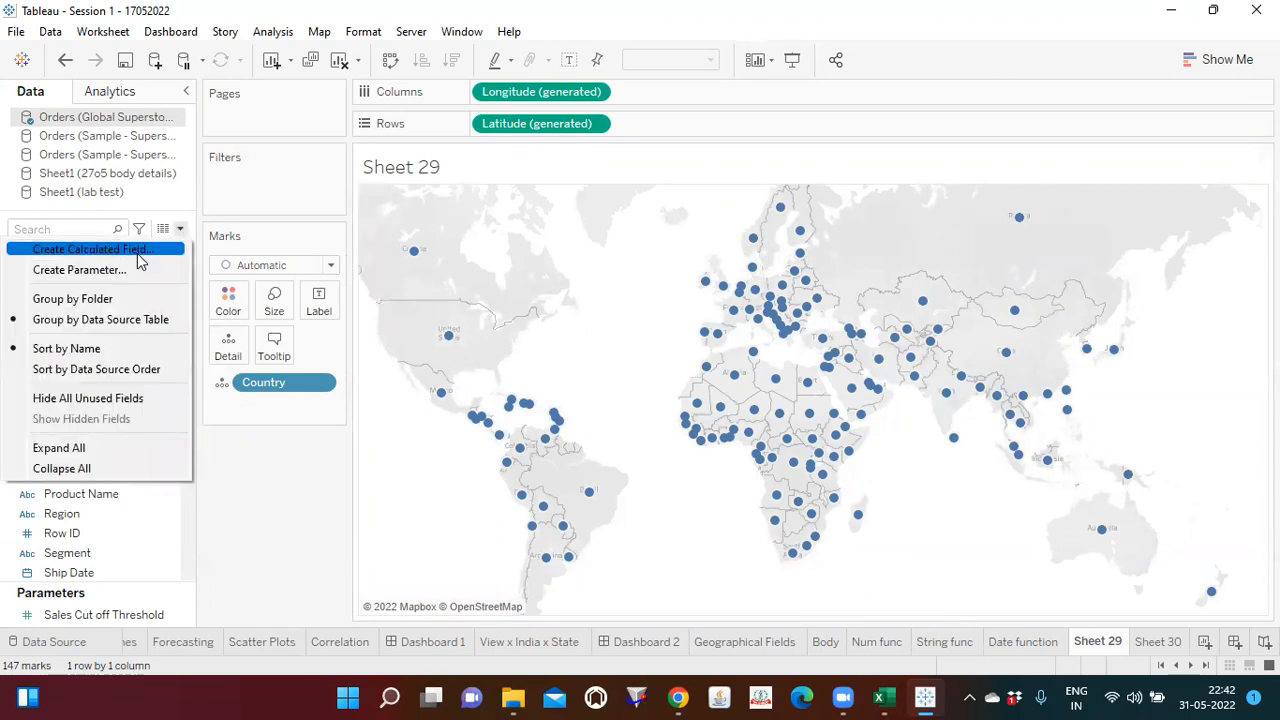
click(139, 252)
text(Logical Func)
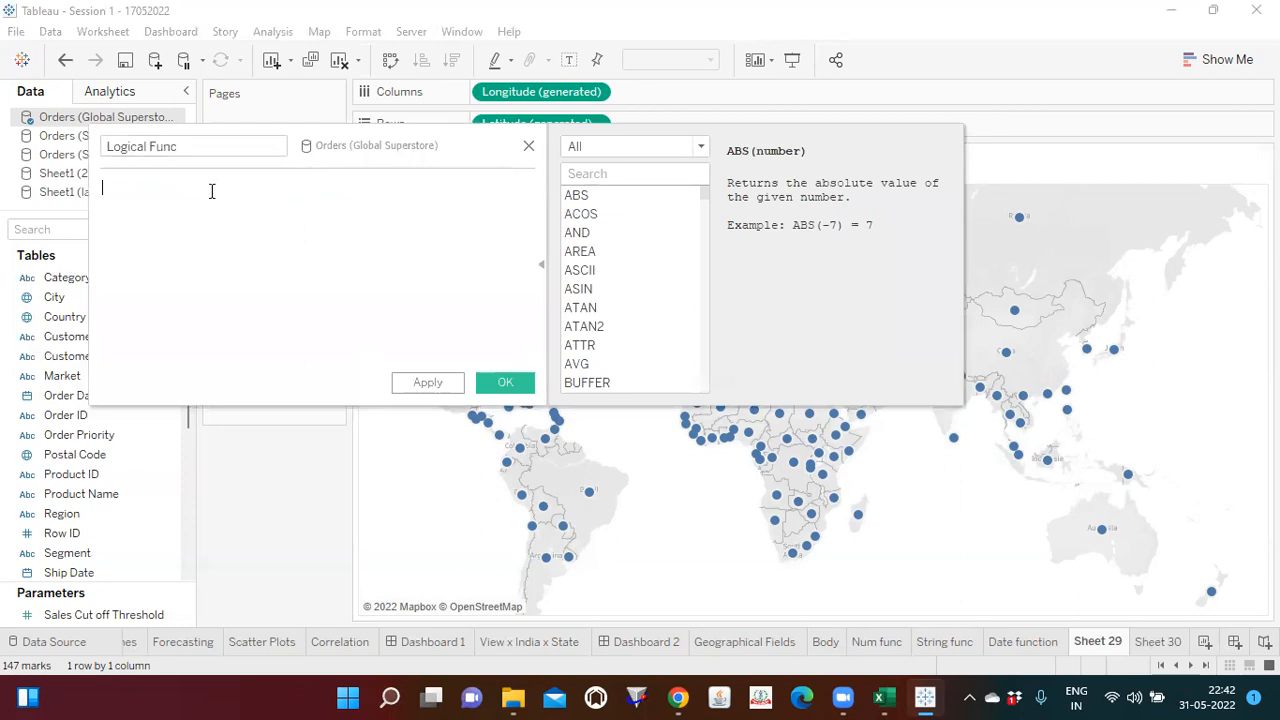
Step: Begin the Logical Func formula with the market condition IF [Market] = 'APAC' AND
text(if)
key(Return)
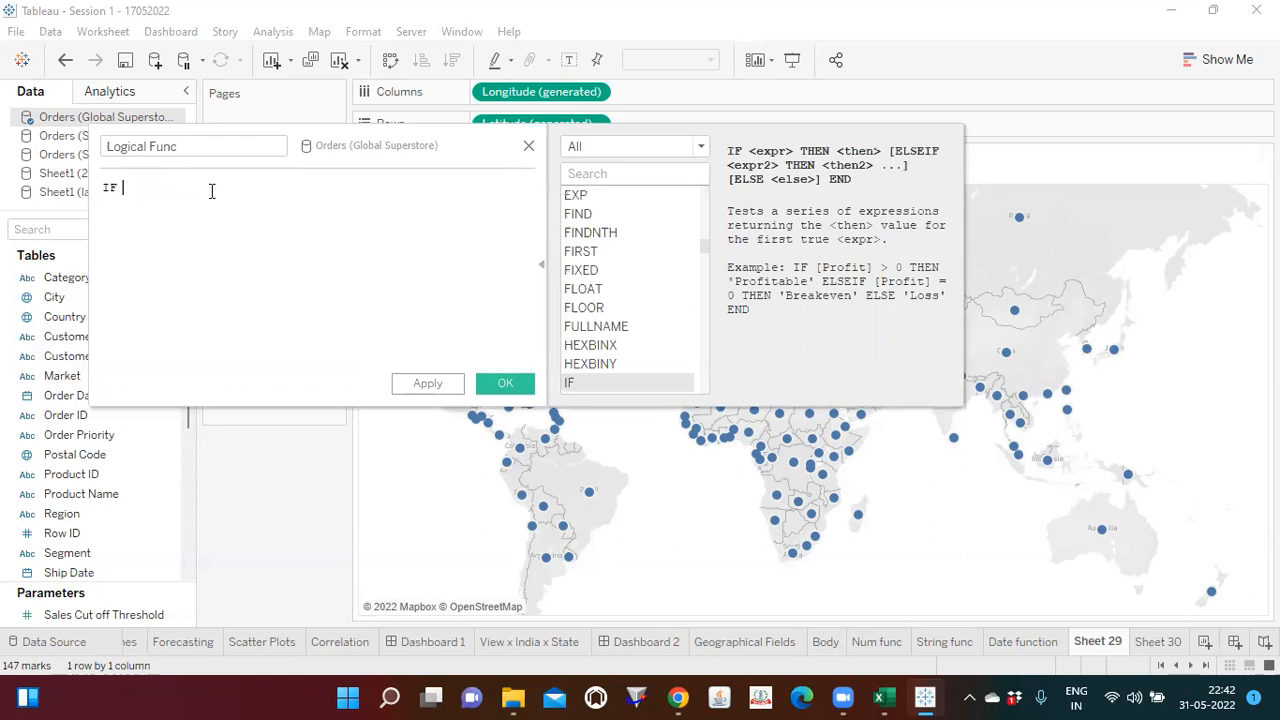
text(mar)
key(Return)
text(= 'APAC' AND)
key(BackSpace)
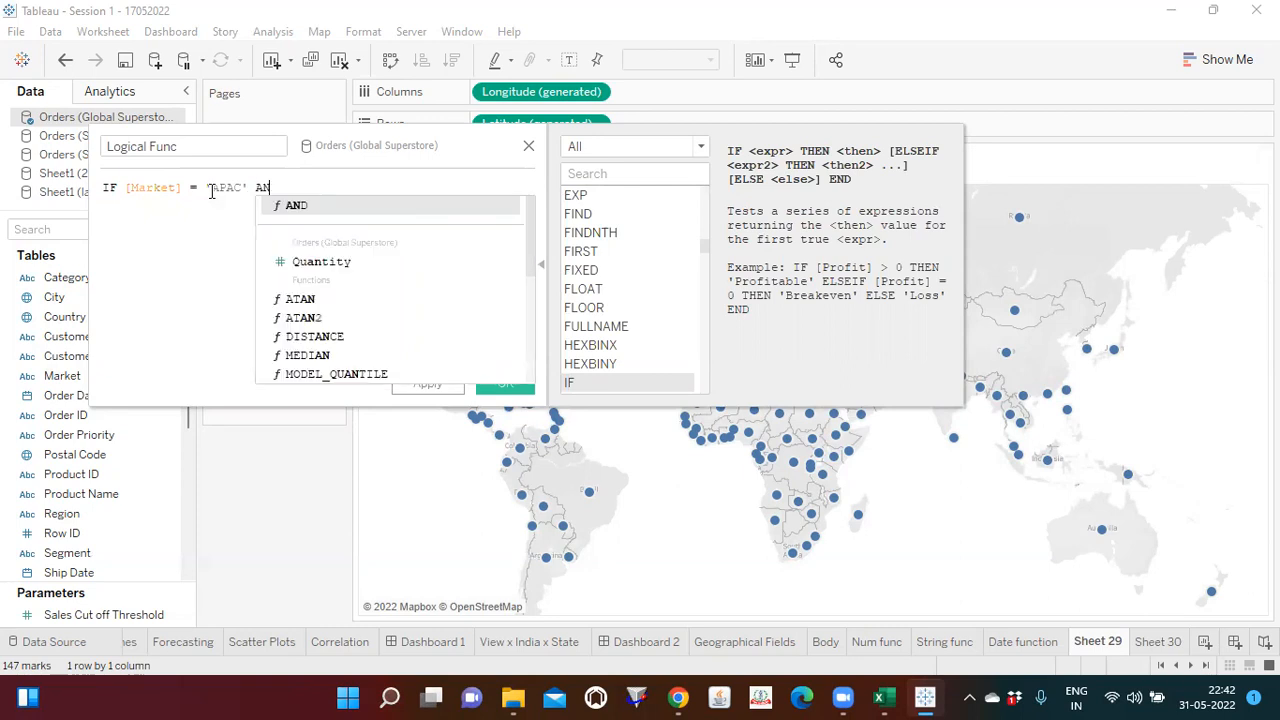
key(Return)
Step: Add the sales condition [Sales]>50000 after AND in the APAC line
text(sal)
key(BackSpace)
key(BackSpace)
key(BackSpace)
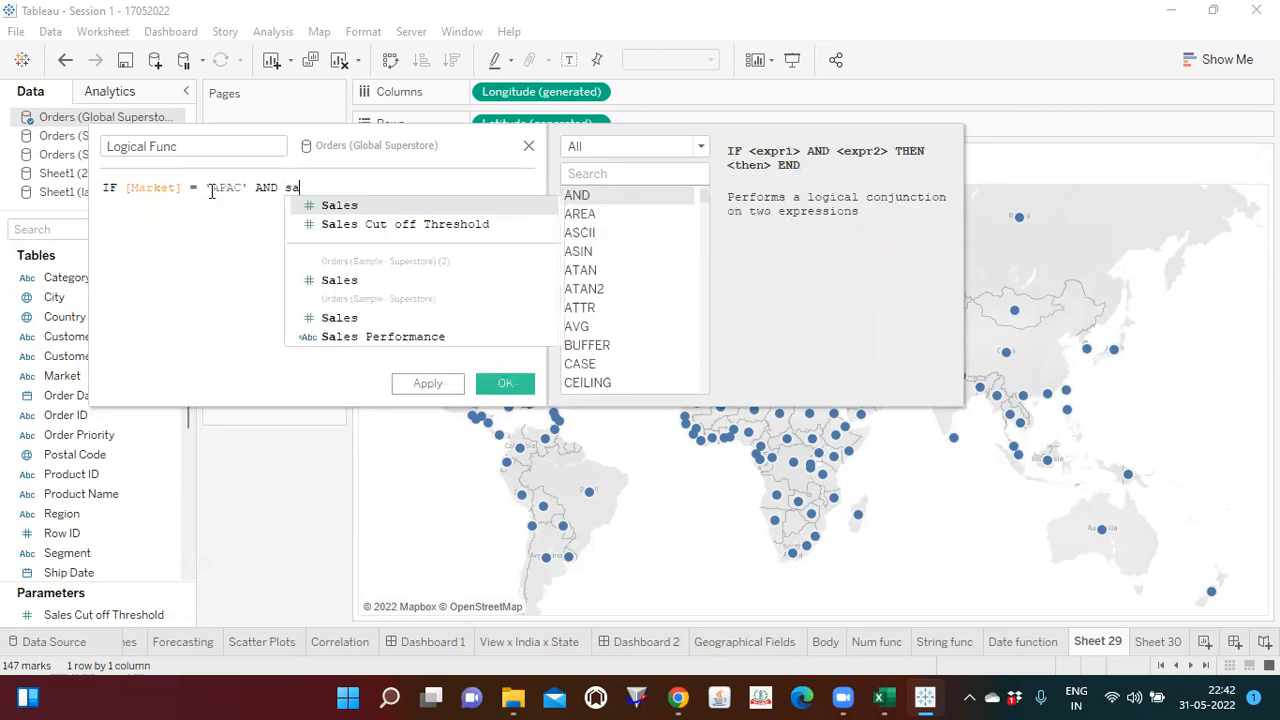
text(s)
key(BackSpace)
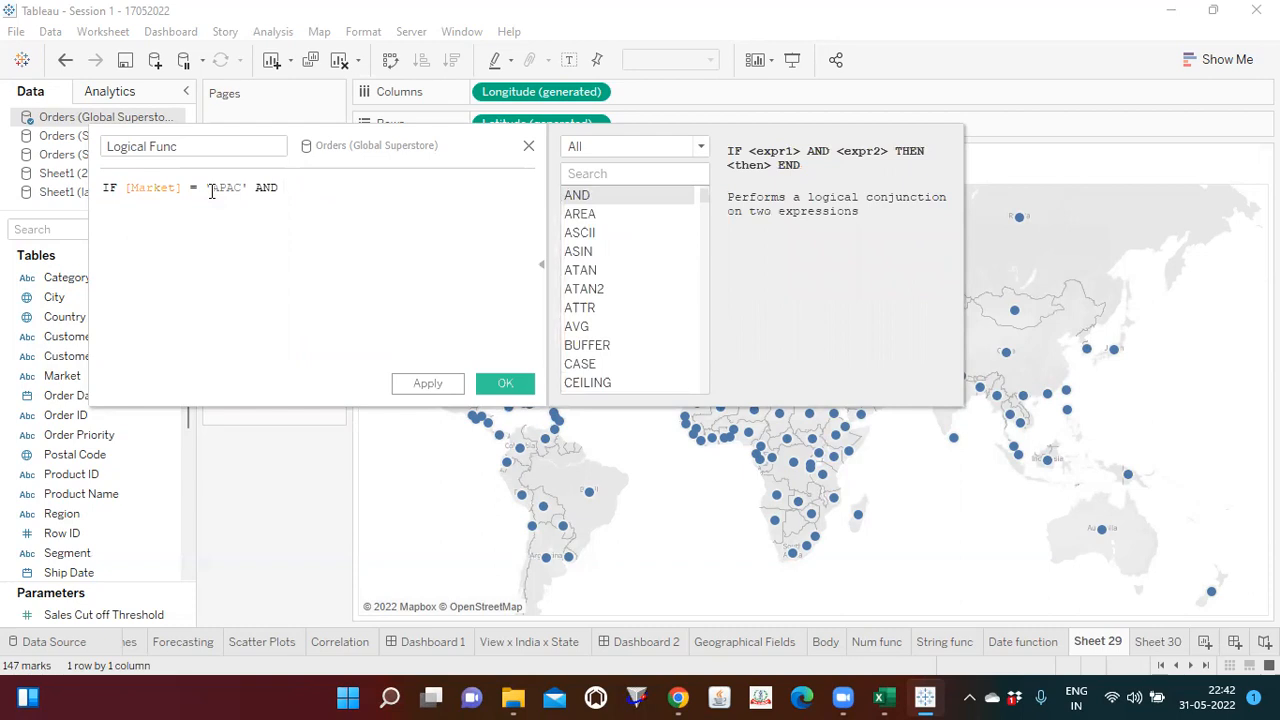
text(sale)
key(Return)
text(>50000)
Step: Look up the syntax of the IF function in the function reference
click(590, 175)
text(if)
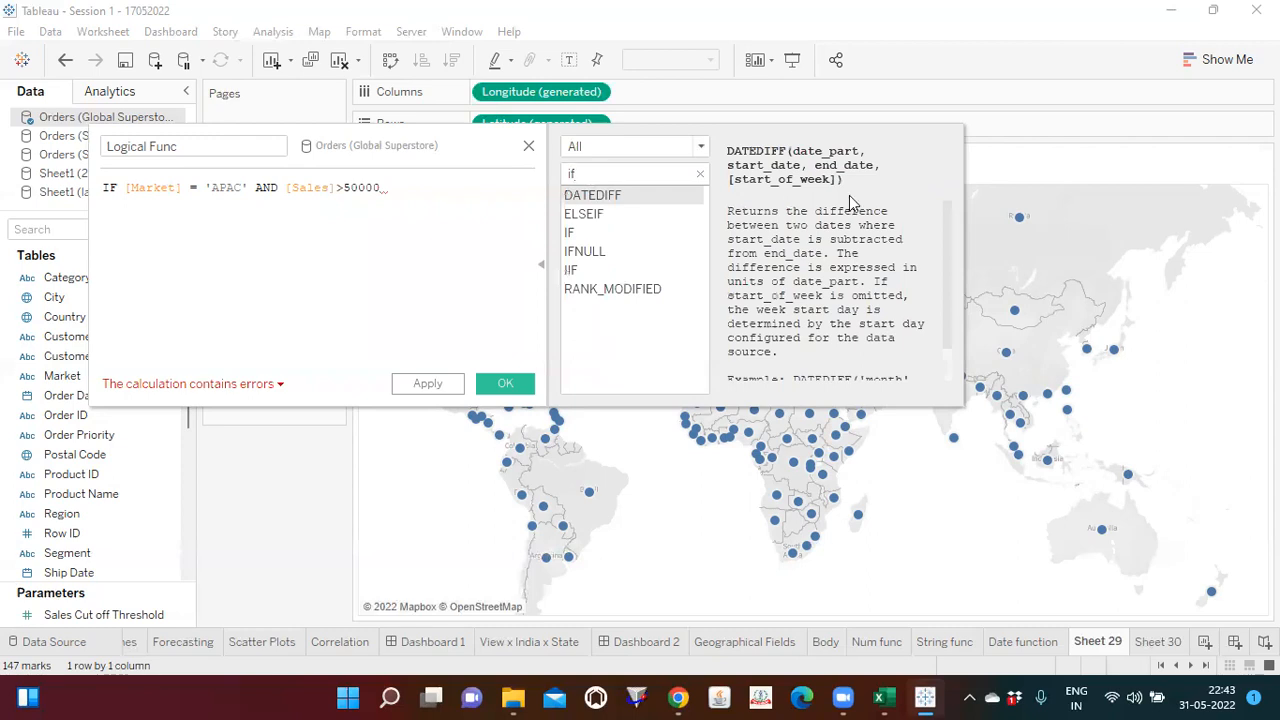
click(591, 232)
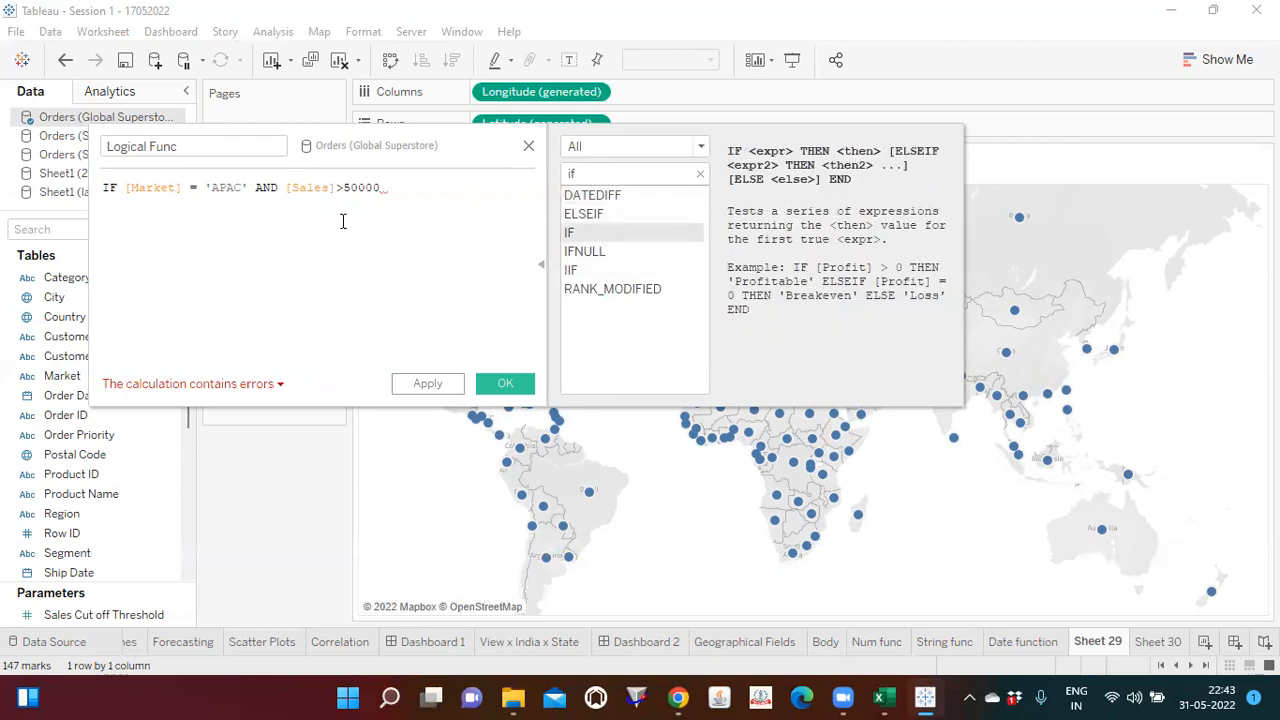
Step: Complete the APAC line of the formula with THEN 'gp'
double_click(265, 188)
click(261, 188)
text(THEN)
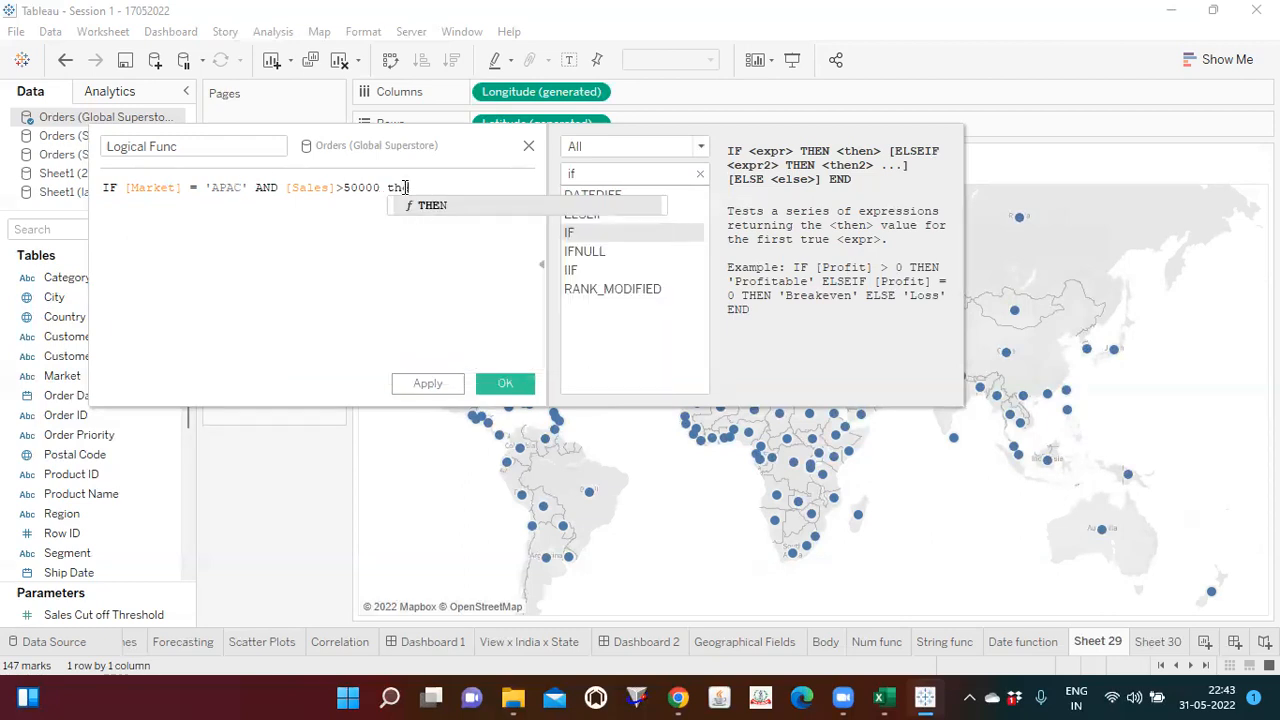
text( 'g)
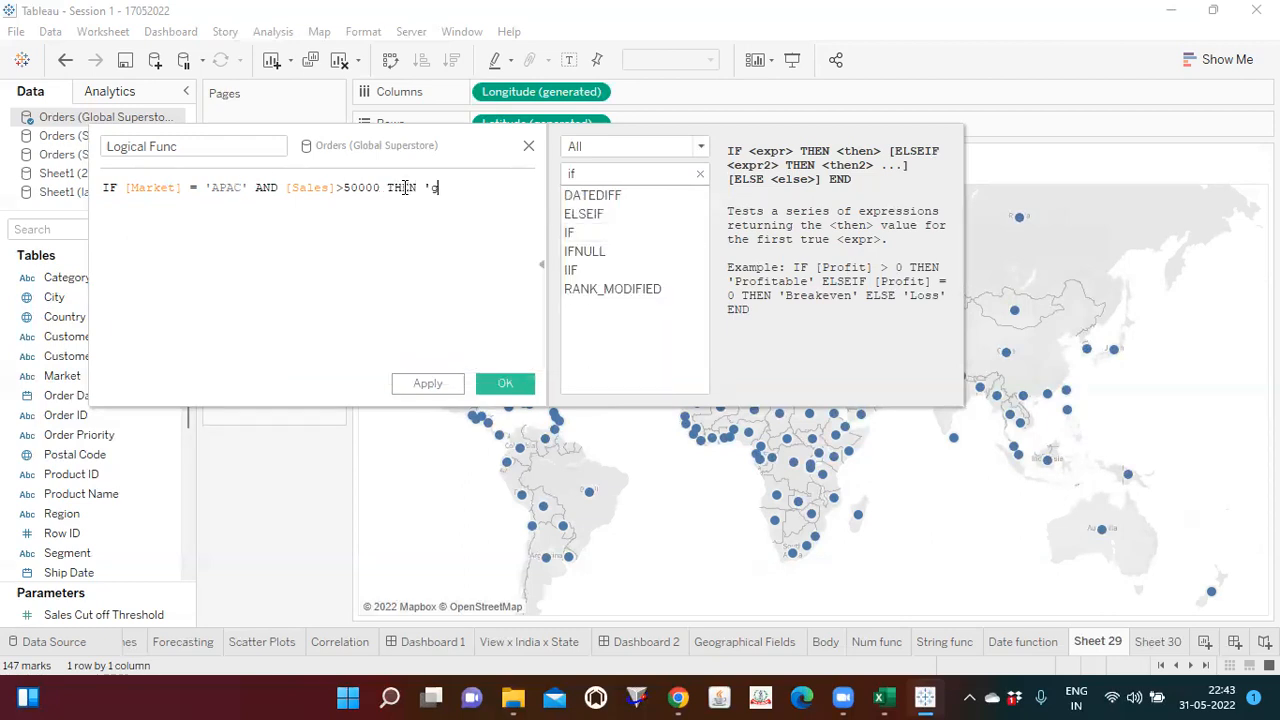
text(r)
text(')
Step: Start a second formula line with the condition ELSEIF [Market] = 'US' AND
key(Return)
text(else)
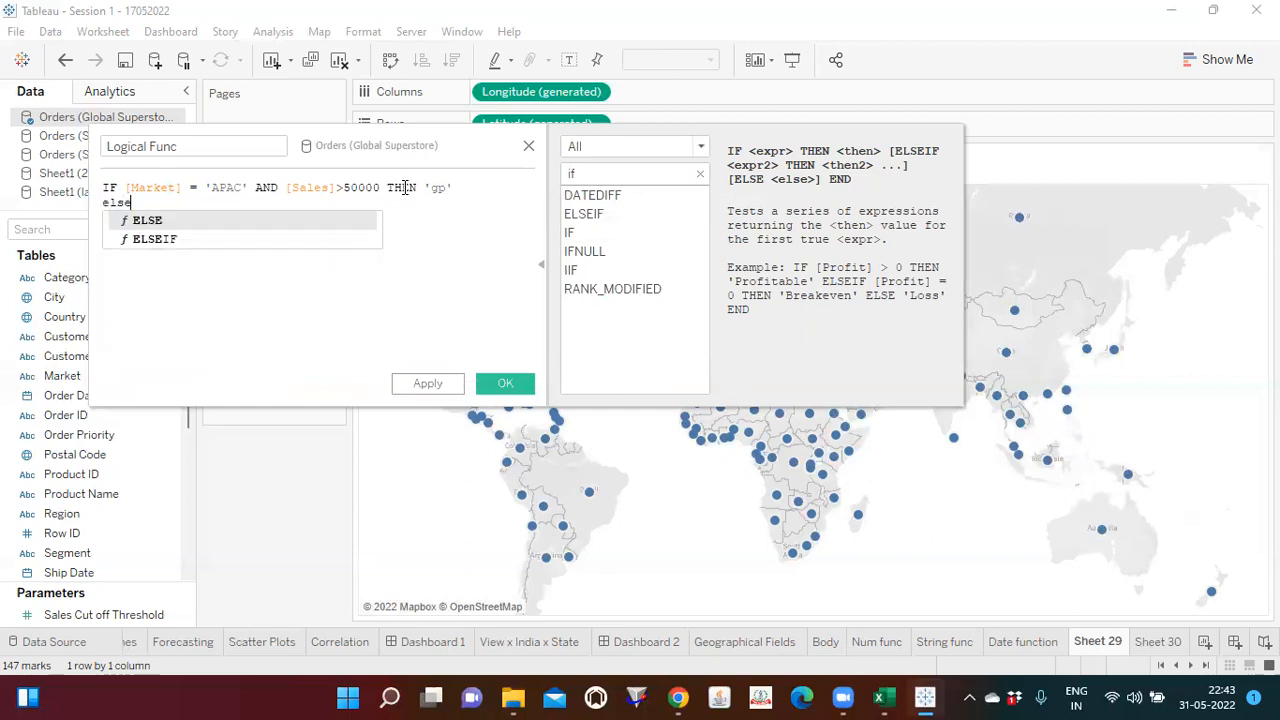
key(Down)
key(Return)
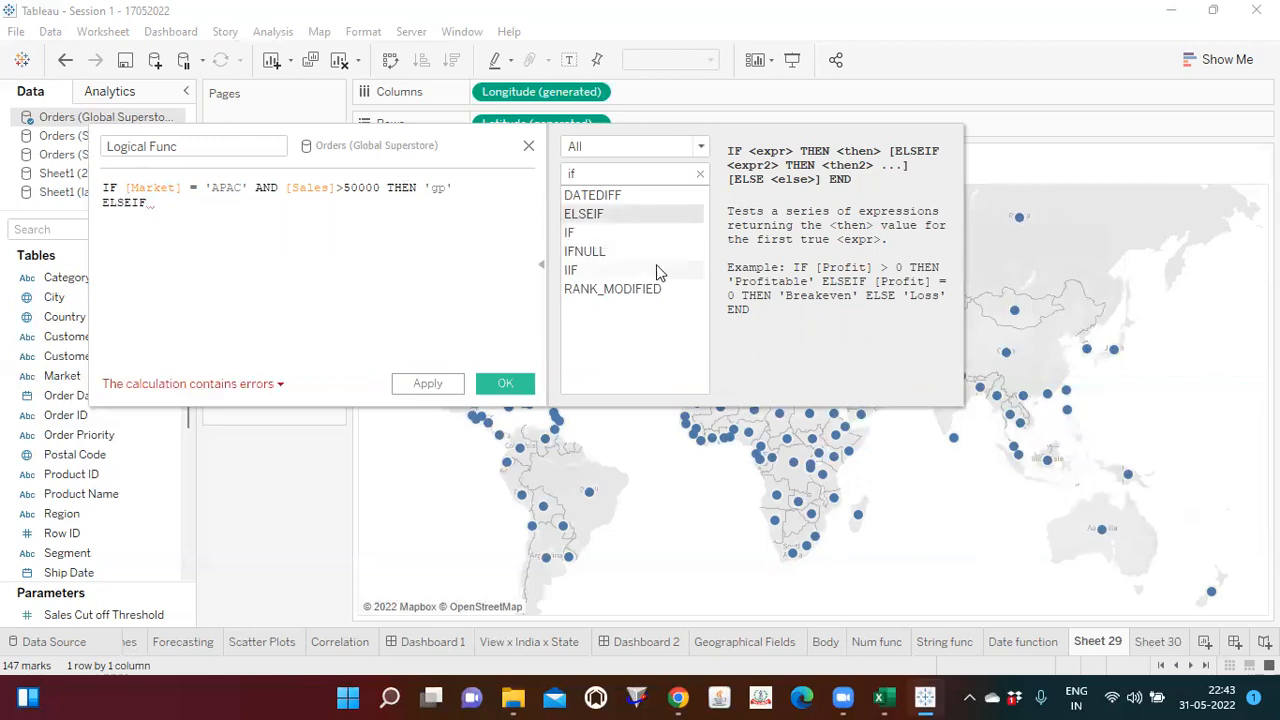
drag(456, 188, 88, 188)
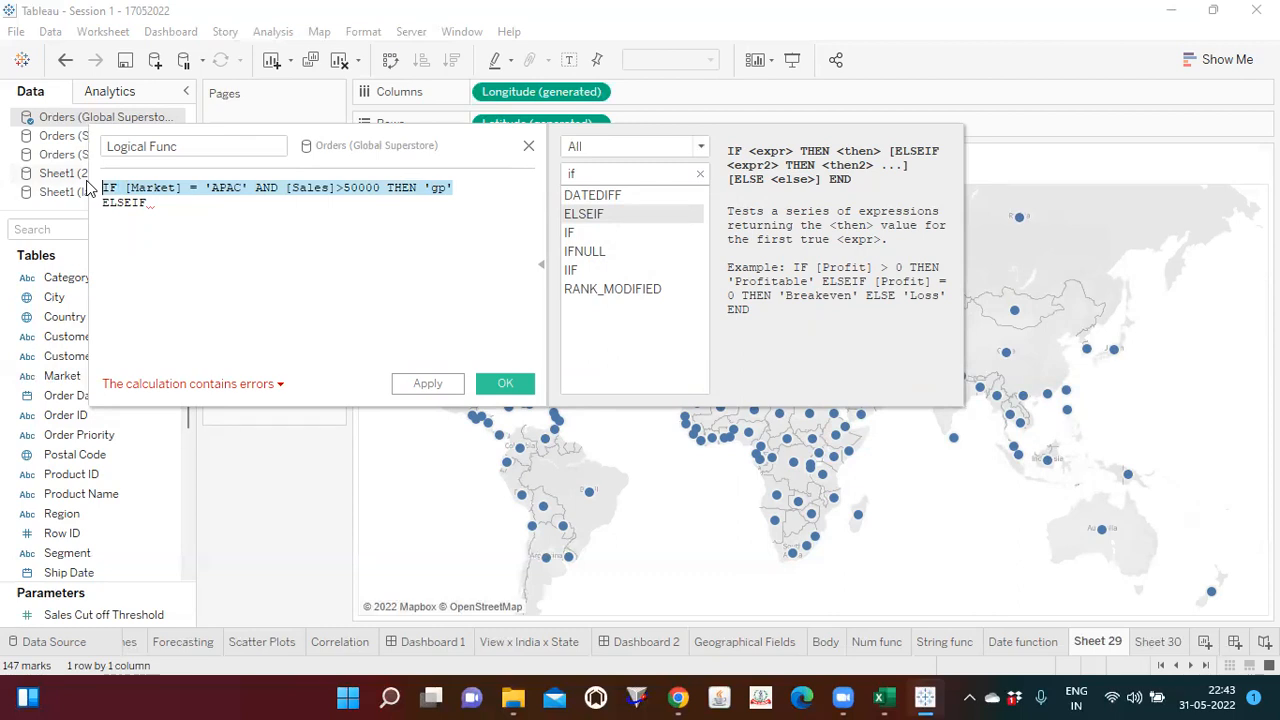
click(157, 205)
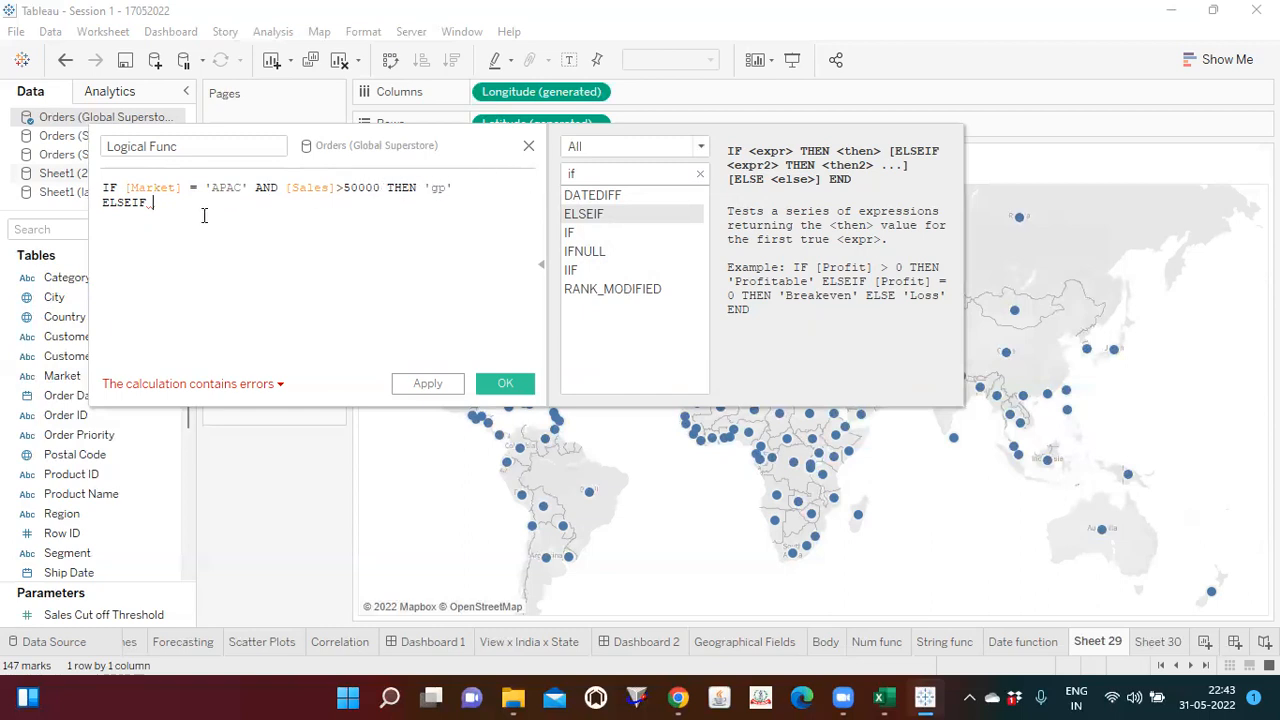
text(mar)
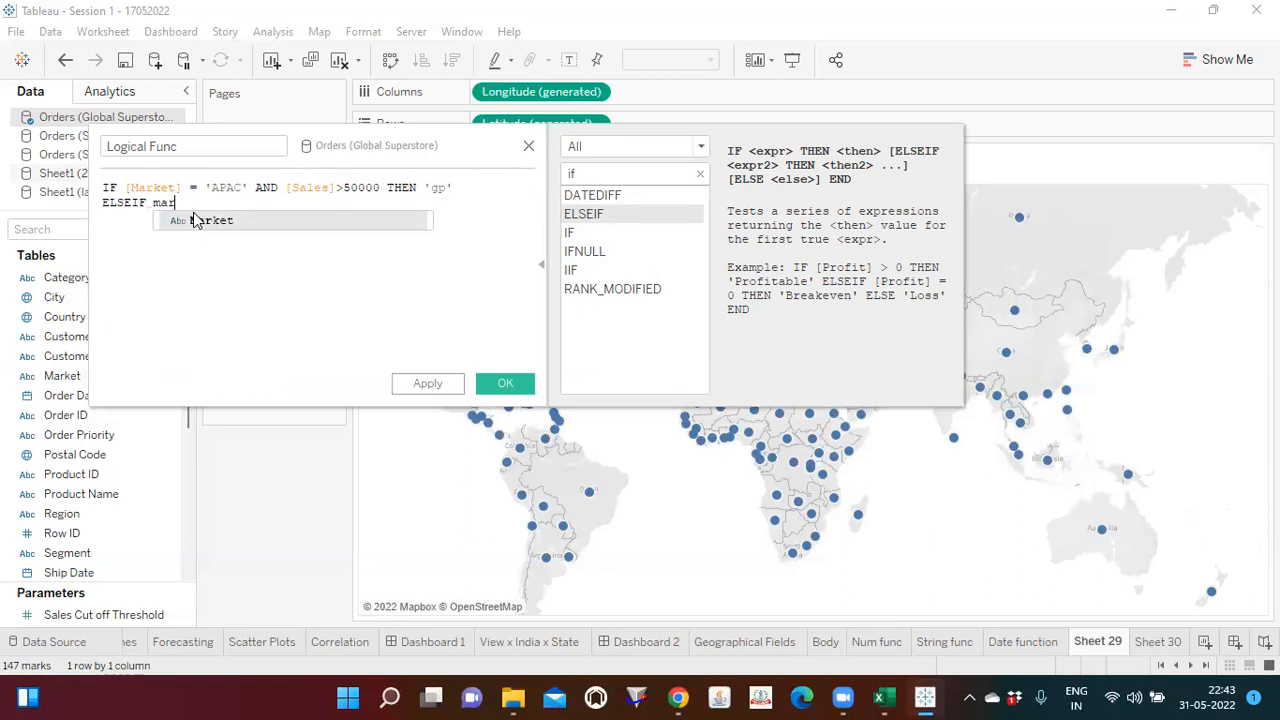
key(Return)
text(= 'US)
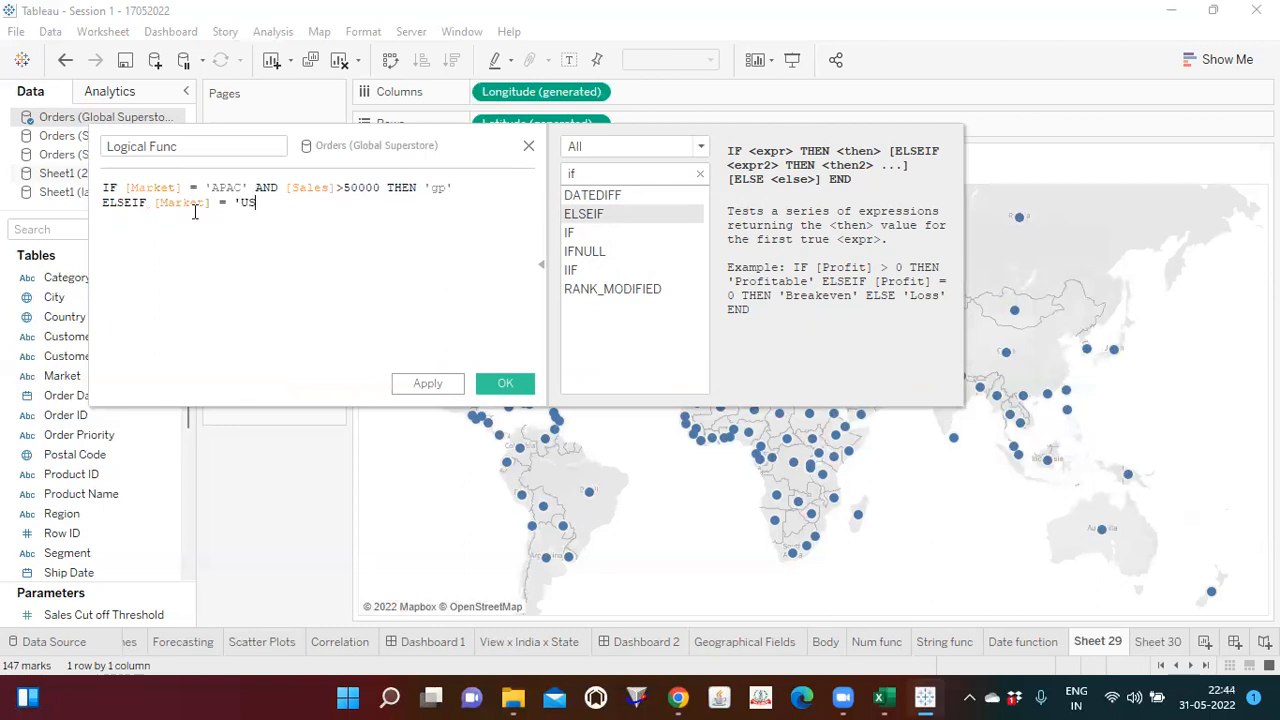
text(' AND)
key(Tab)
Step: Complete the US line of the formula with [Sales]>80000 THEN 'gp'
text(sal)
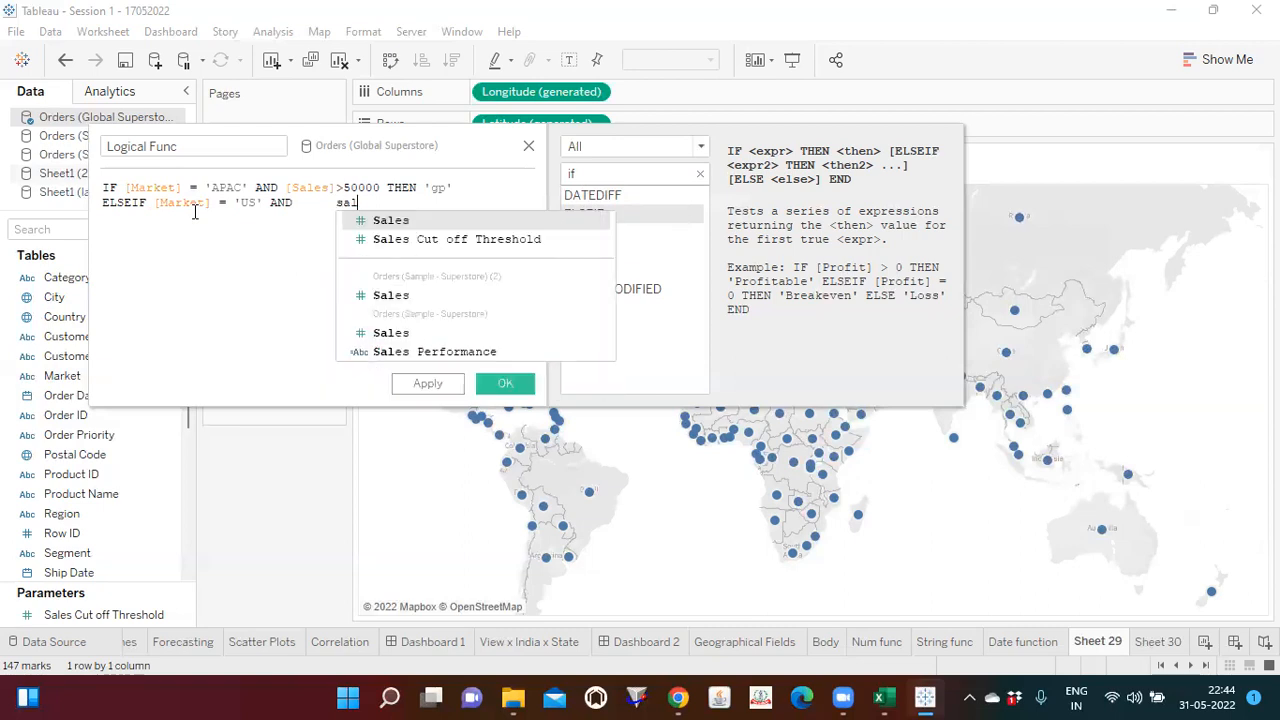
key(Return)
text(>80)
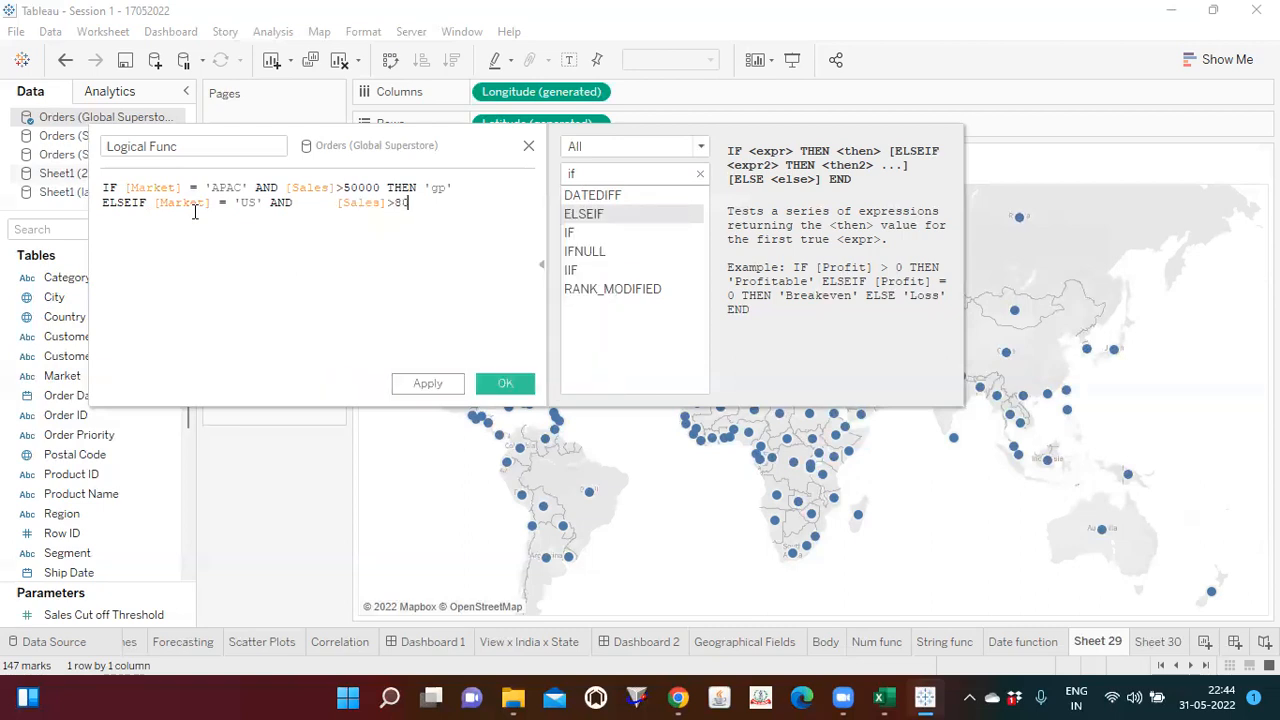
text(000 the)
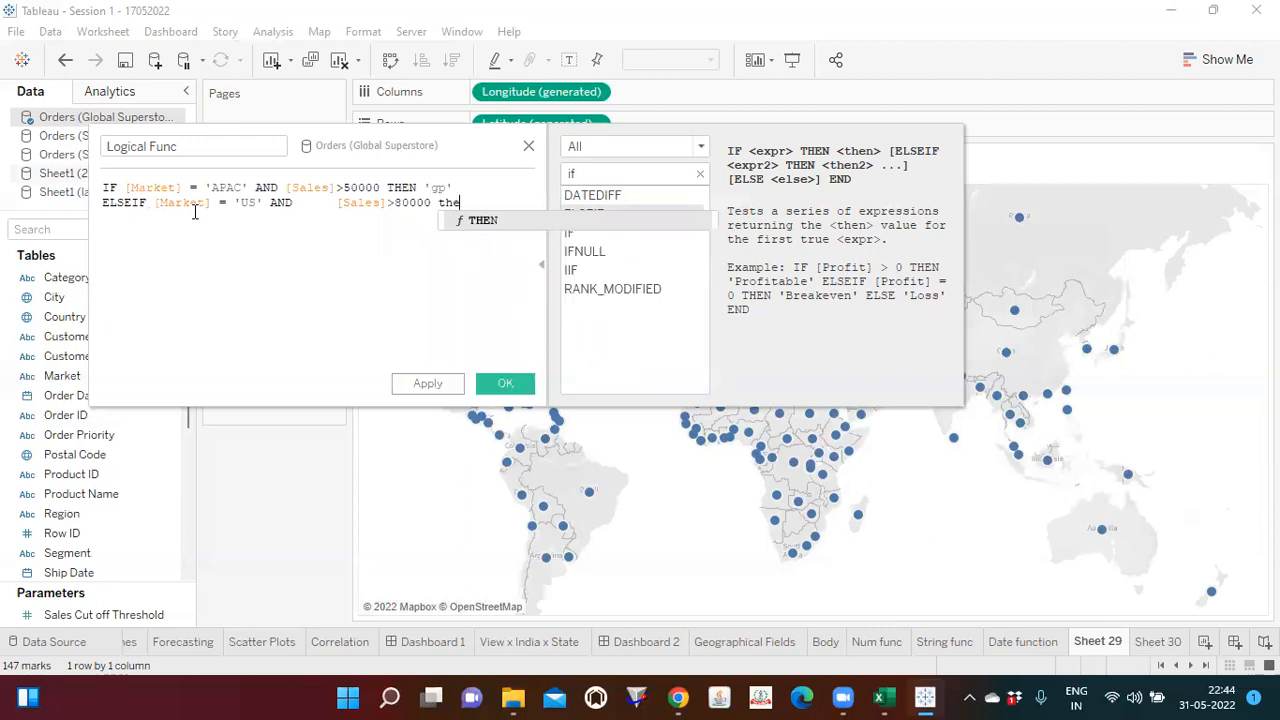
key(Return)
text('gp')
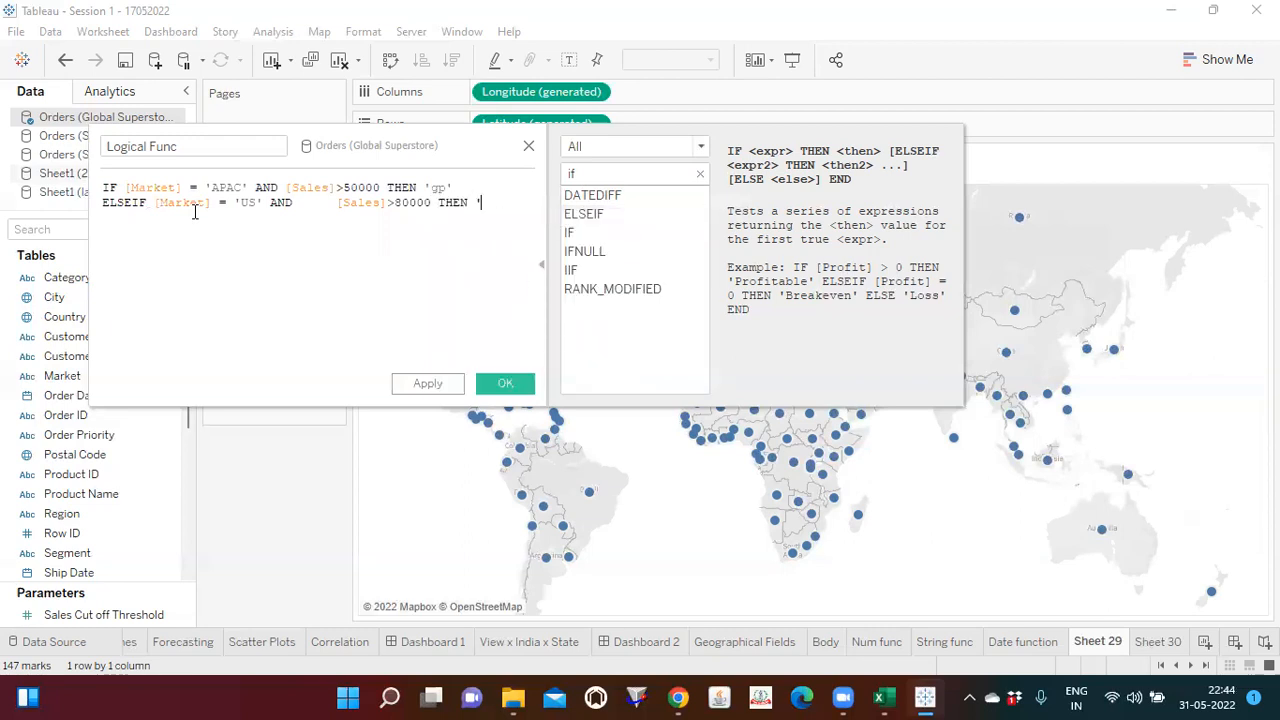
Step: Close the formula with an ELSE 'lp' line followed by END
key(Return)
text(esle)
key(BackSpace)
key(BackSpace)
key(BackSpace)
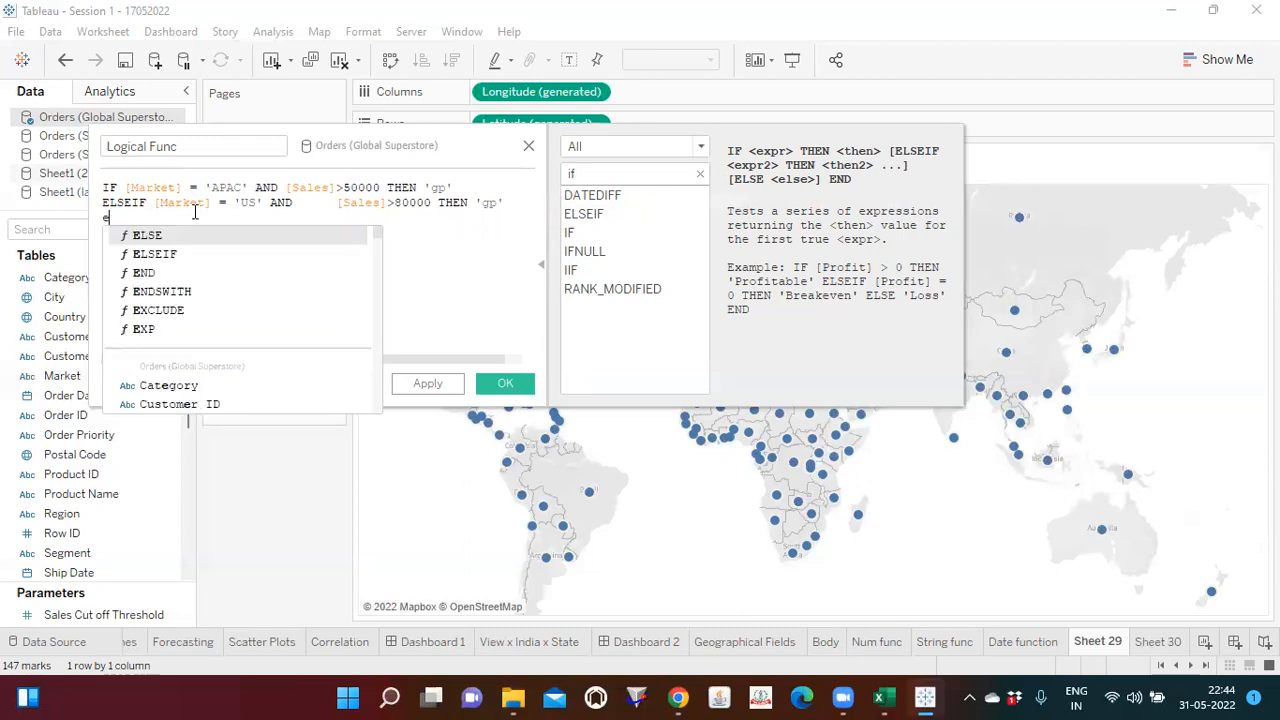
key(Return)
text('lp')
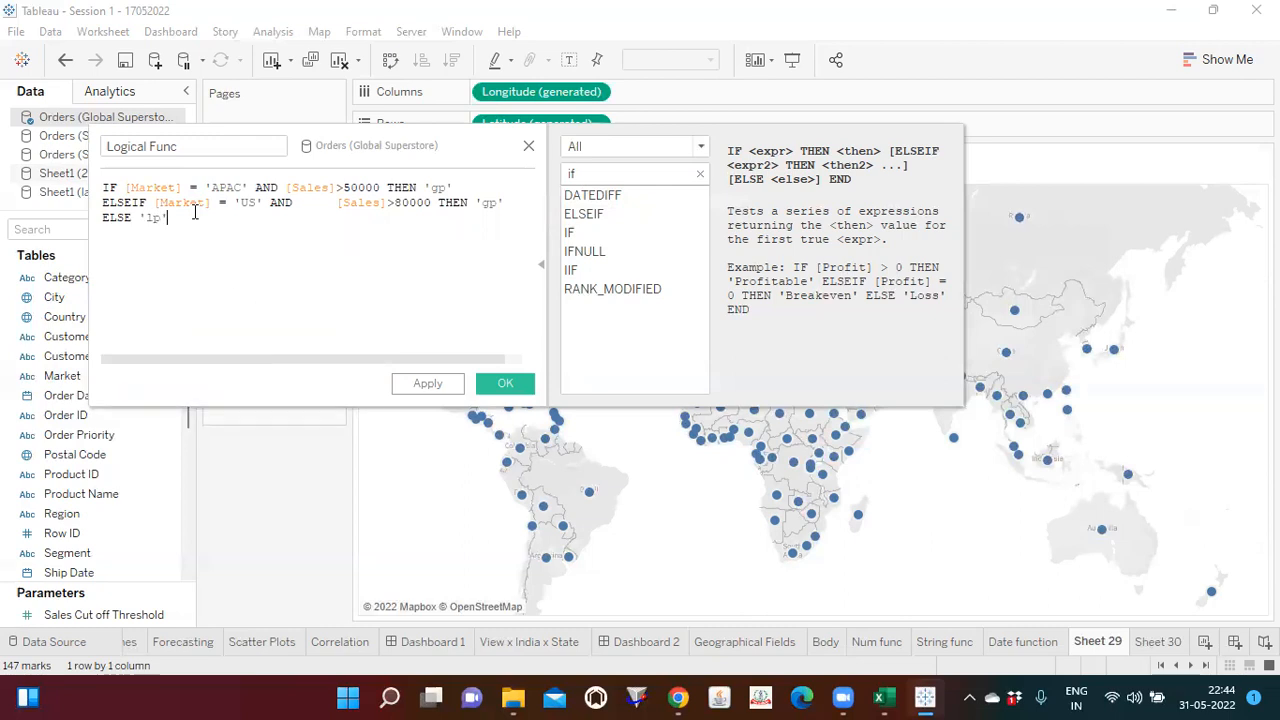
key(Return)
text(e)
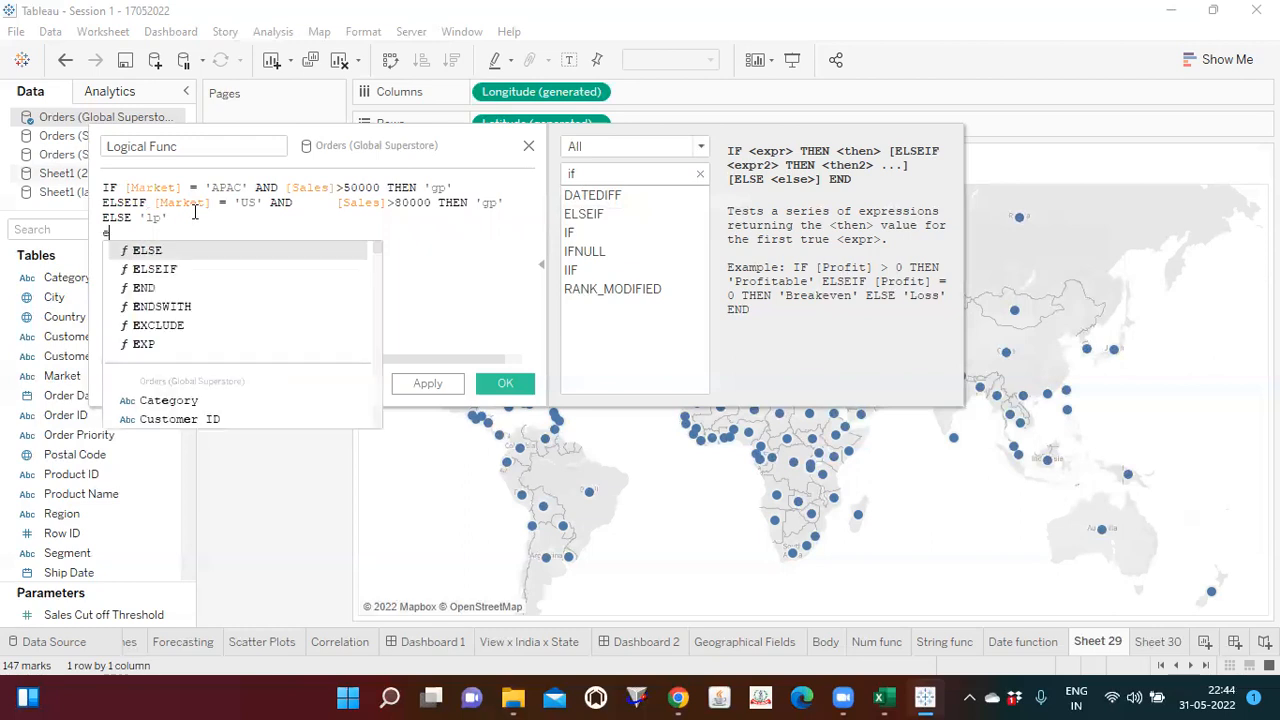
text(nd)
key(Return)
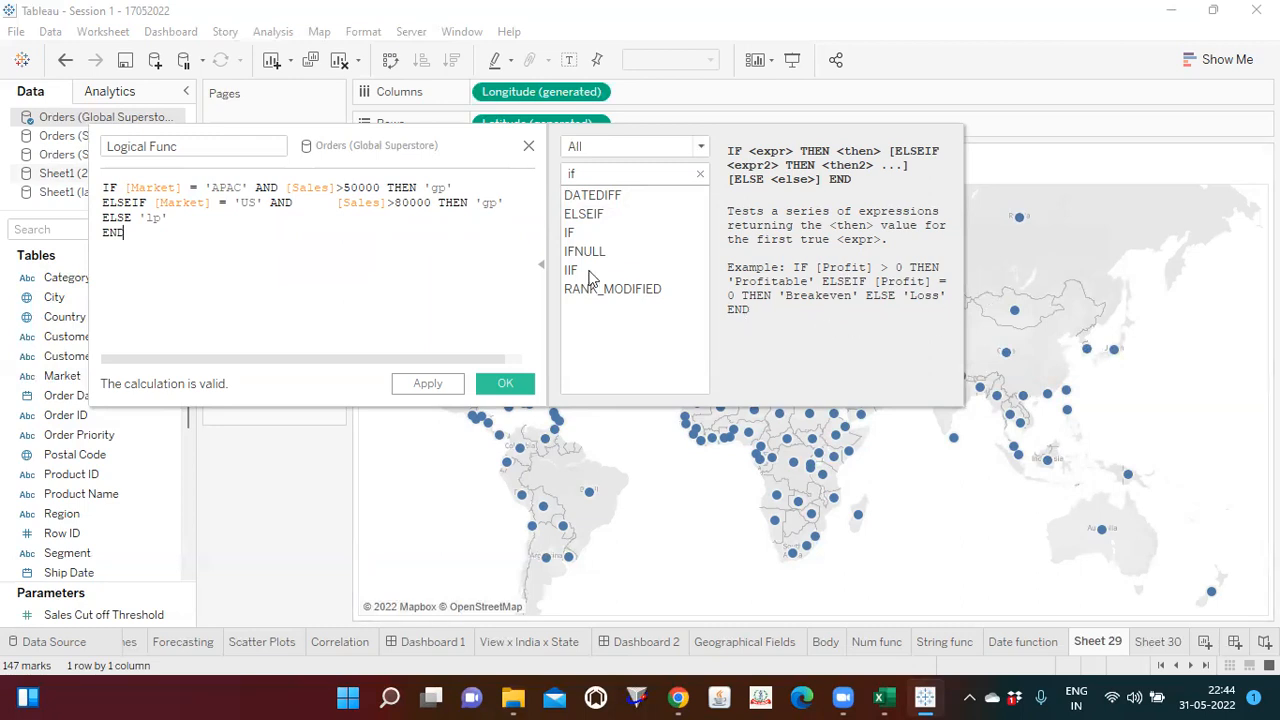
Step: Review the APAC line and remove the extra spacing before [Sales] in the US line
click(124, 188)
drag(124, 188, 468, 190)
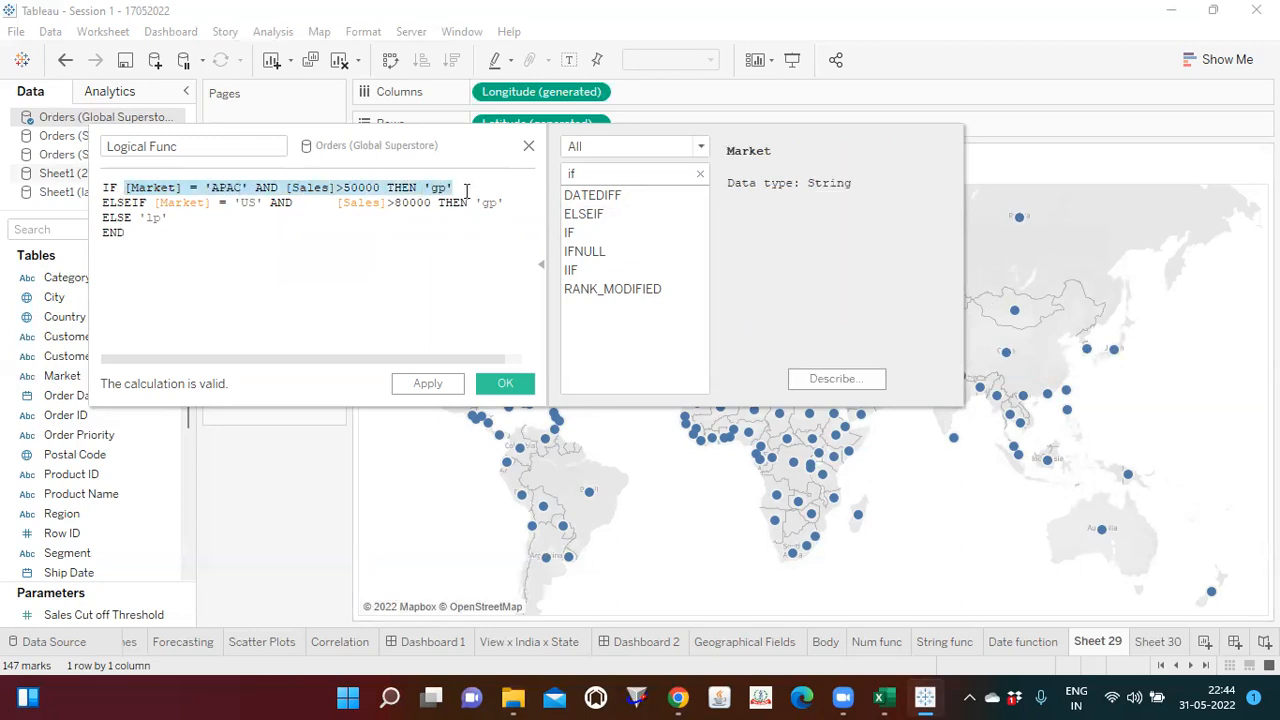
click(278, 188)
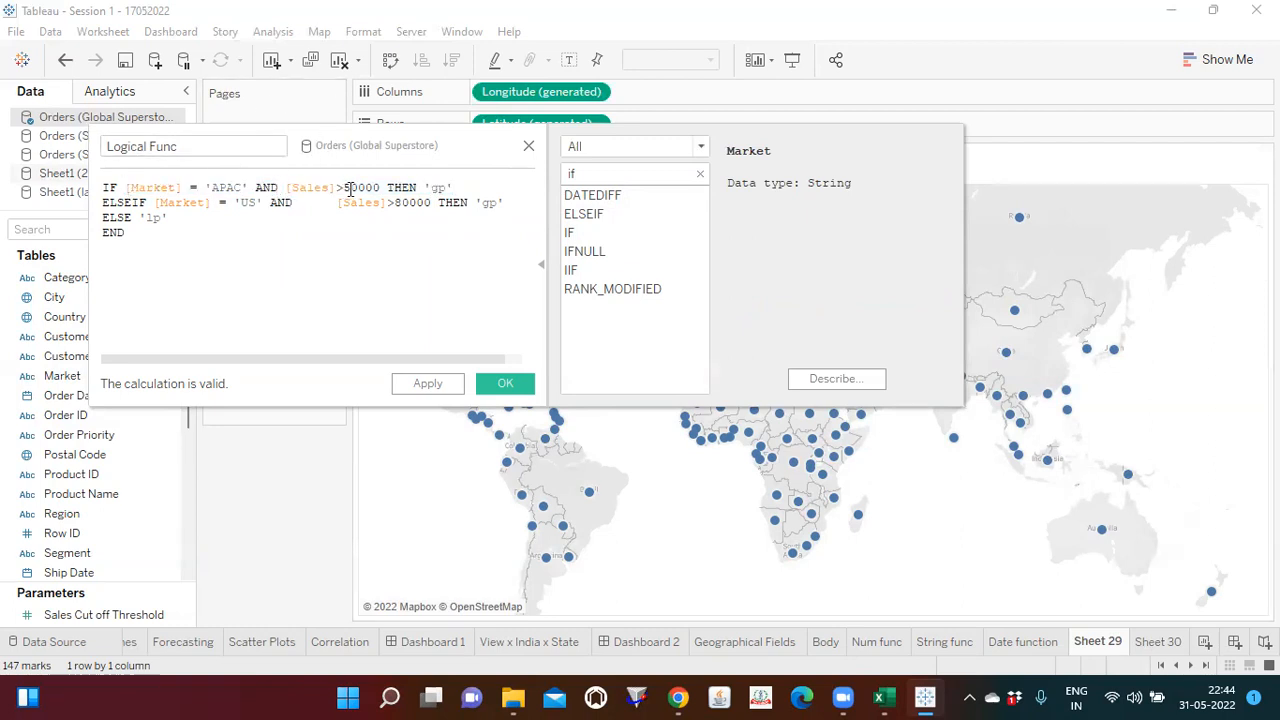
click(463, 189)
click(338, 203)
key(BackSpace)
key(BackSpace)
key(BackSpace)
key(BackSpace)
key(BackSpace)
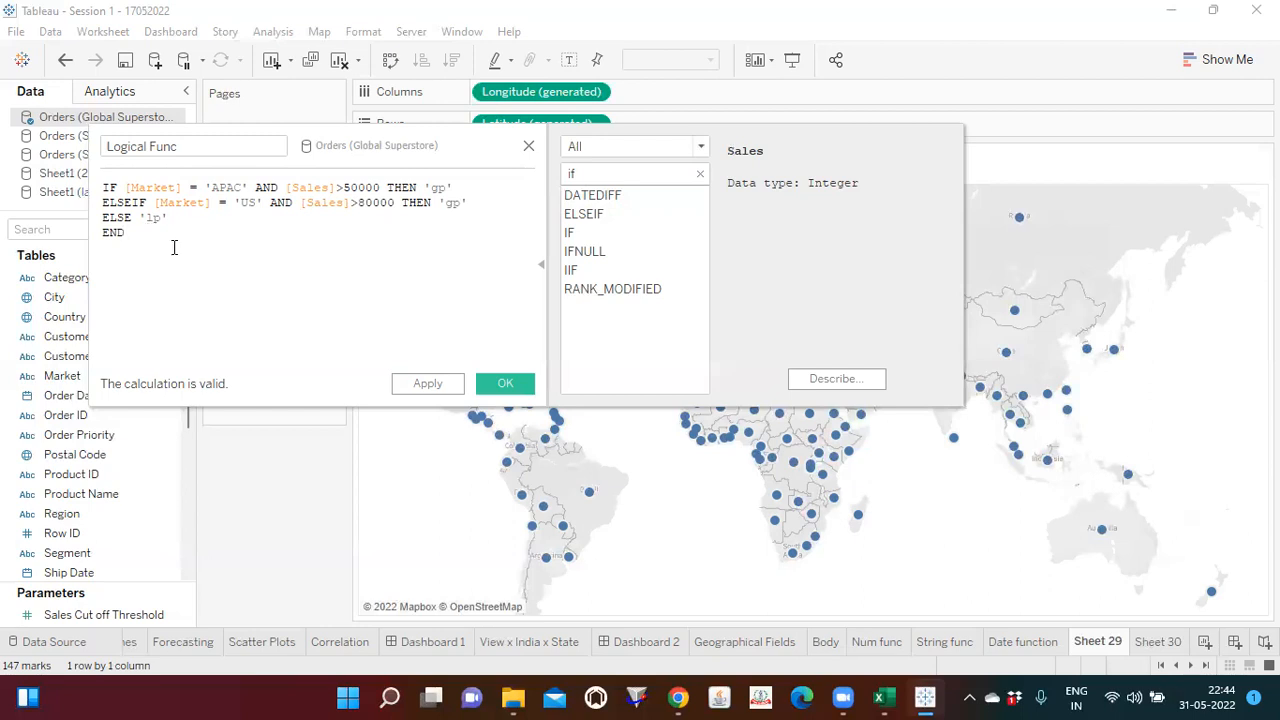
Step: Wrap the sales field in the APAC condition as SUM([Sales])
click(286, 188)
text(SUM()
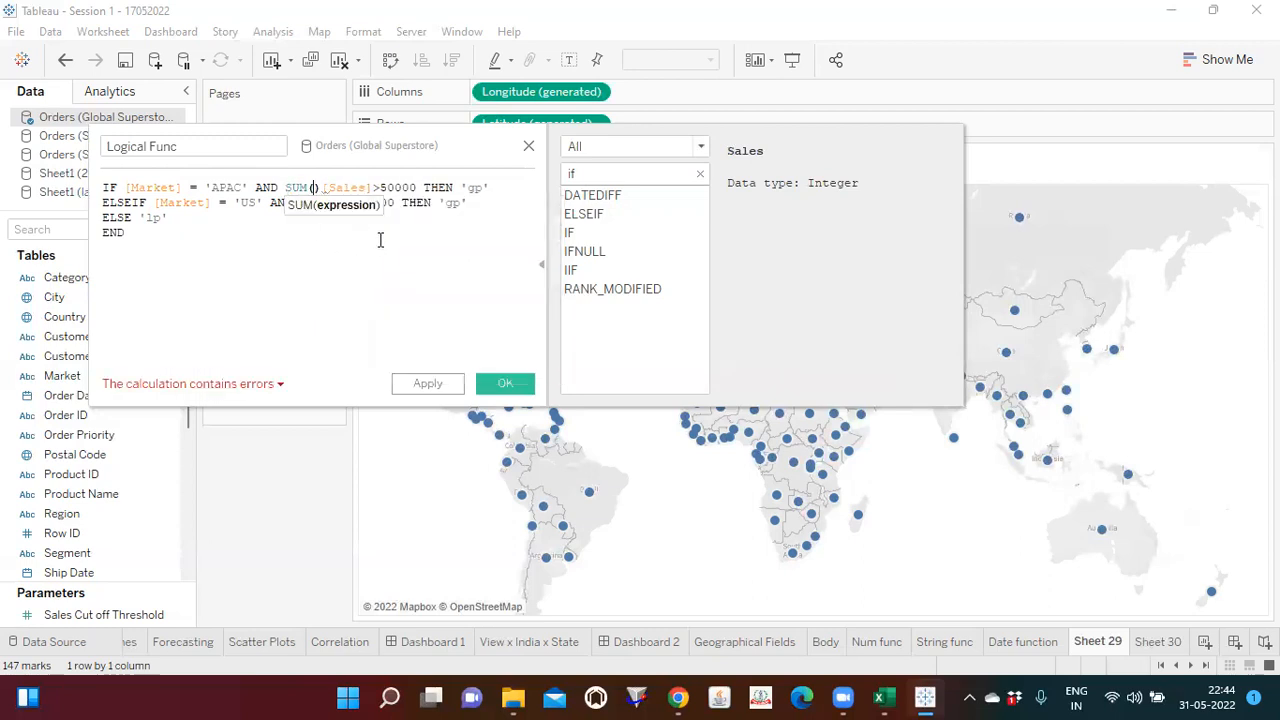
key(Delete)
click(364, 187)
text())
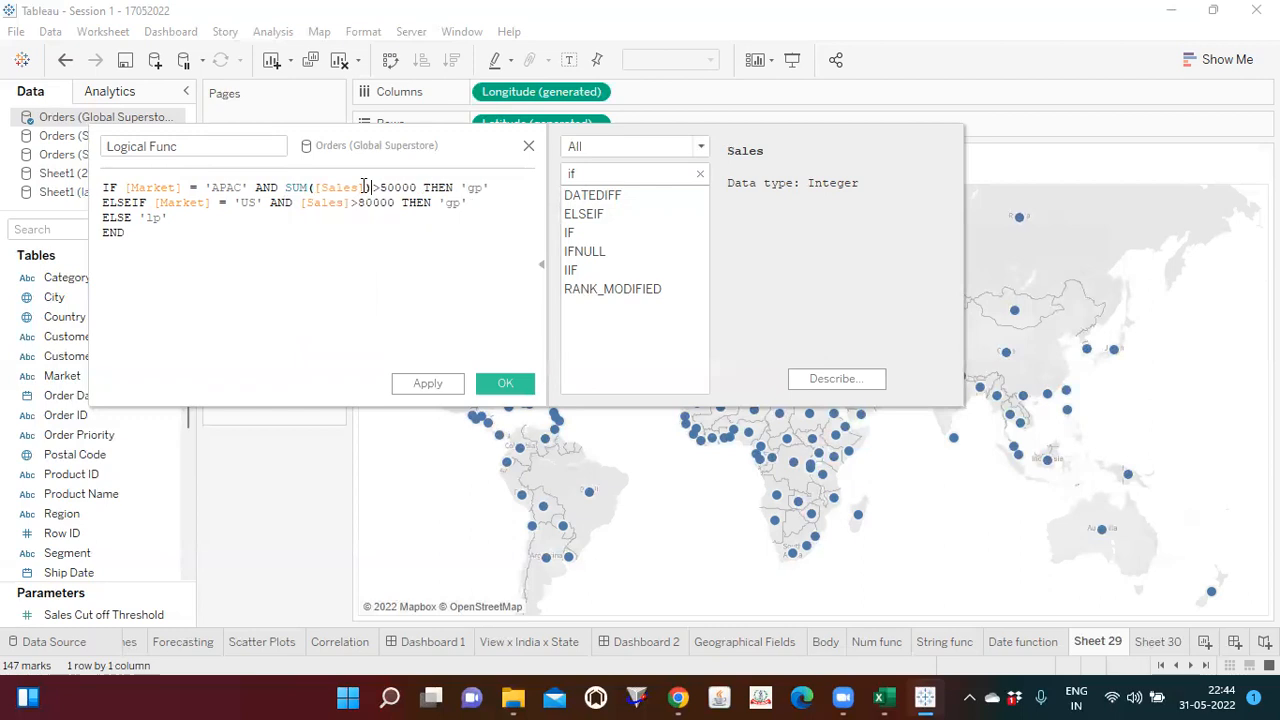
Step: Wrap the sales field in the US condition as SUM([Sales])
click(298, 203)
text(SUM)
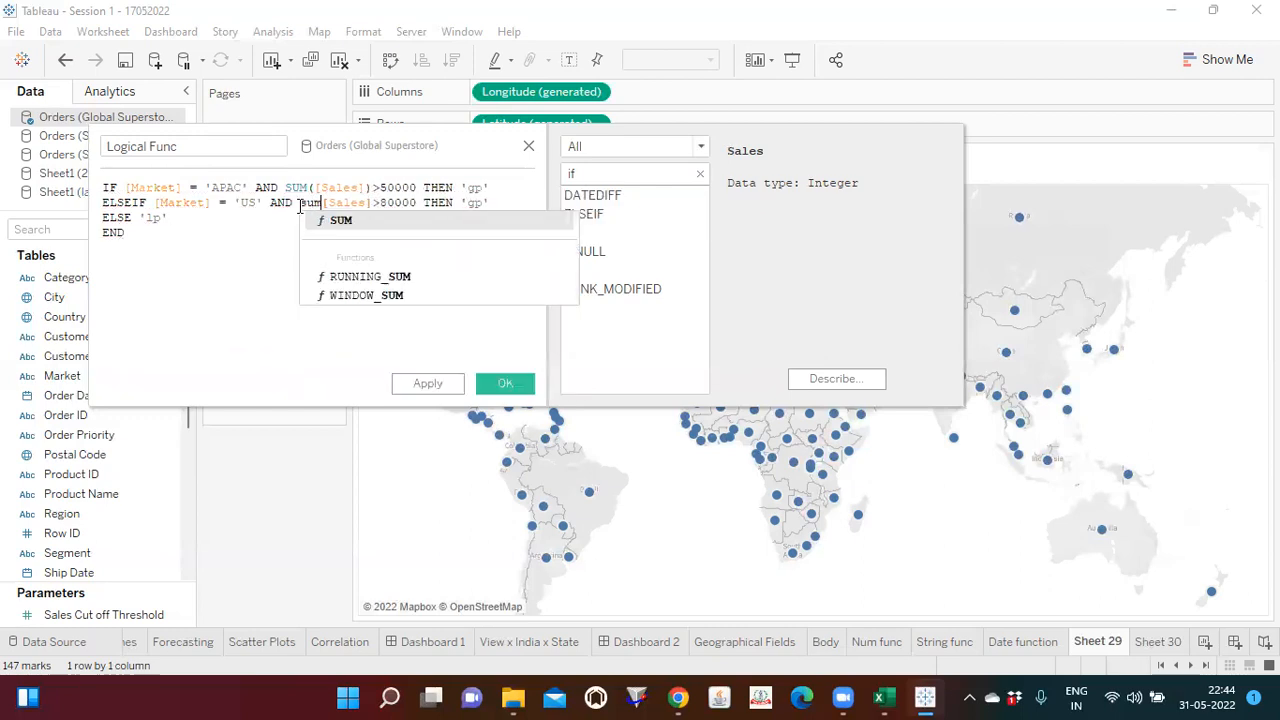
key(Return)
key(Delete)
key(Delete)
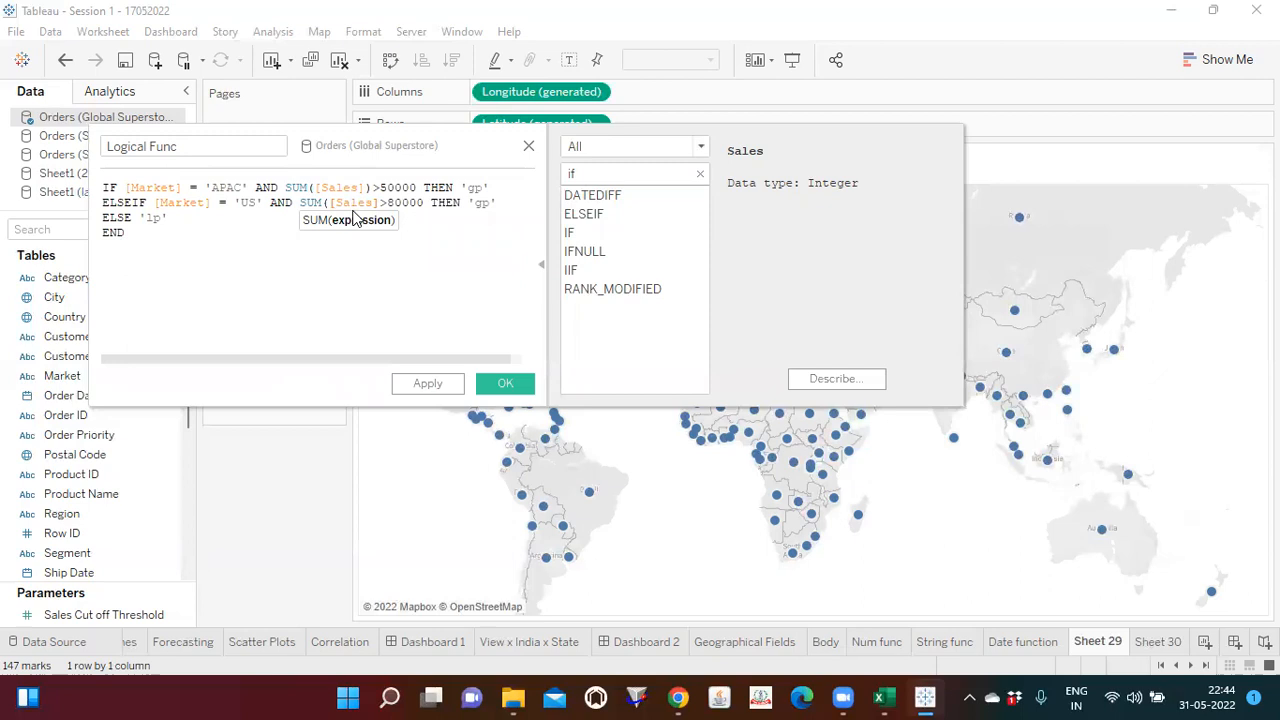
text())
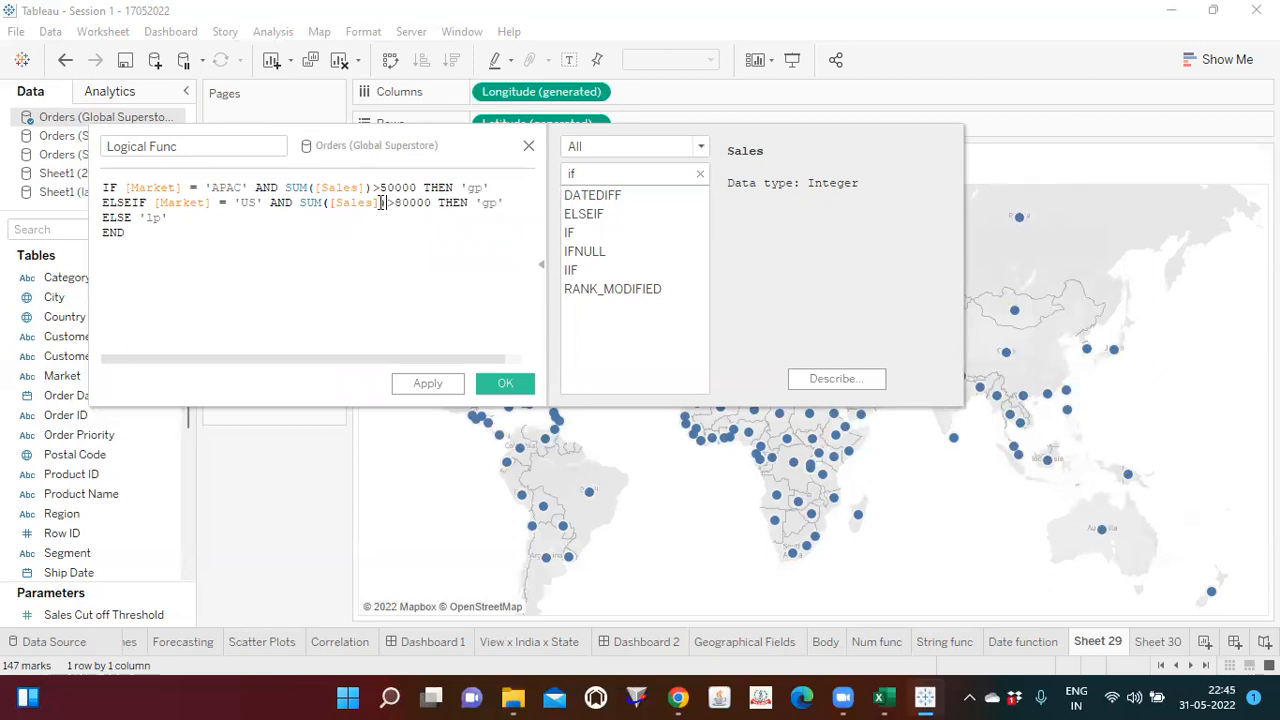
click(284, 241)
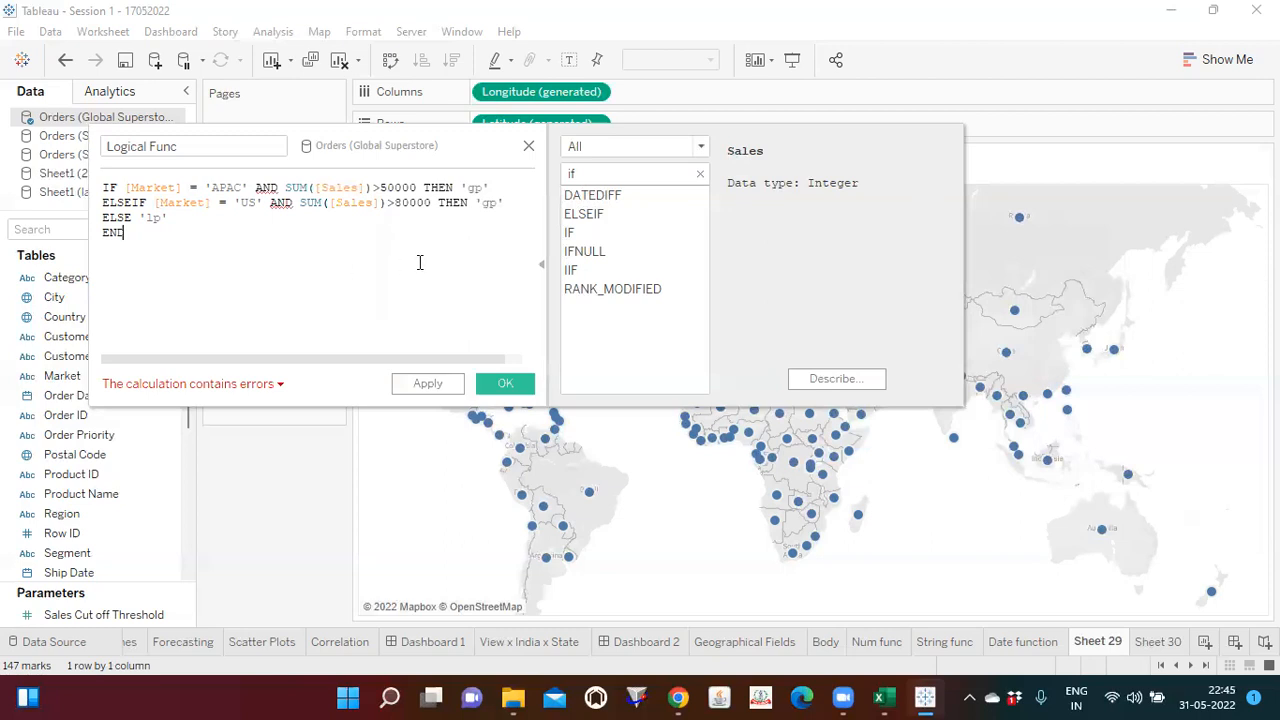
Step: Read the calculation's error details and examine the SUM([Sales]) and [Market] = 'APAC' parts of the first condition
click(541, 265)
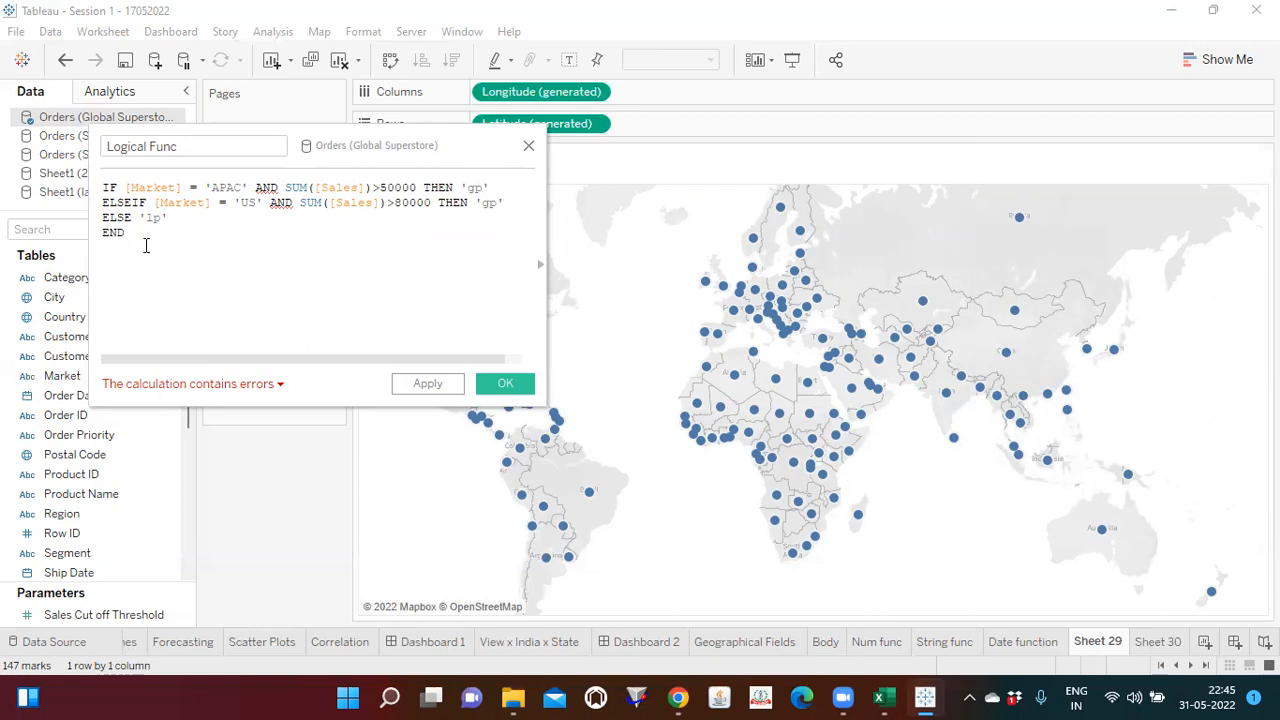
click(280, 385)
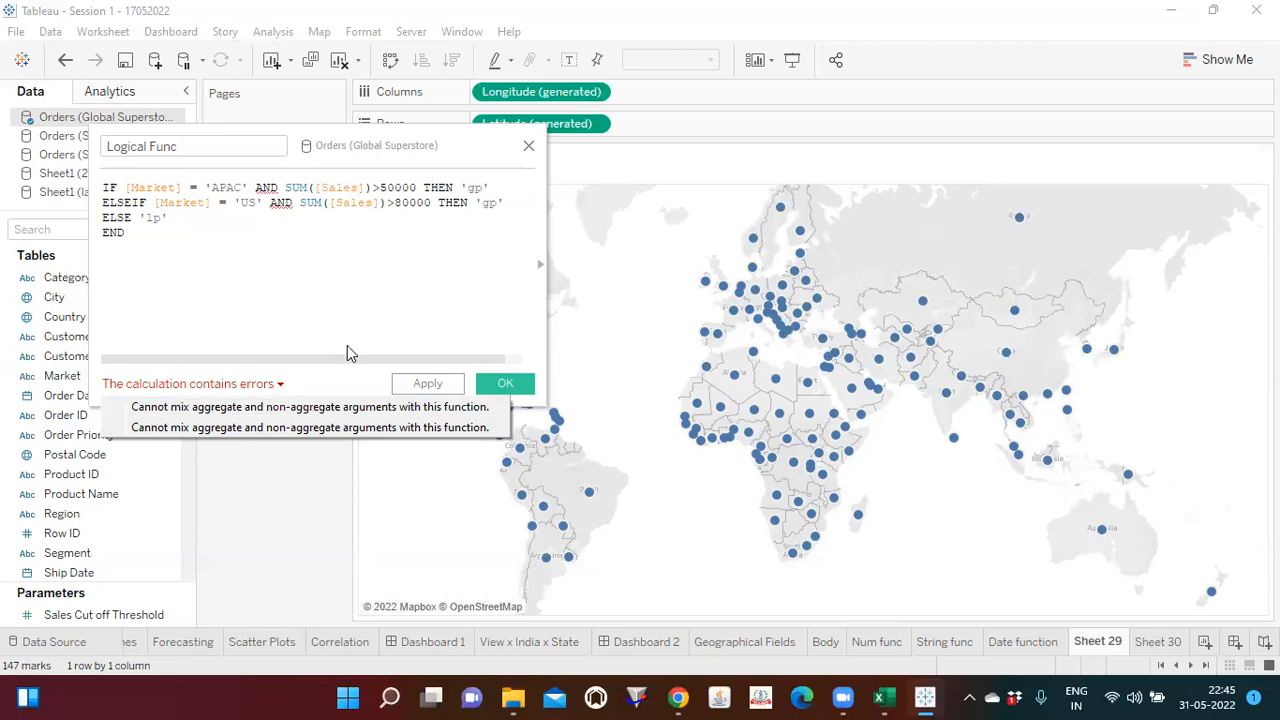
click(189, 262)
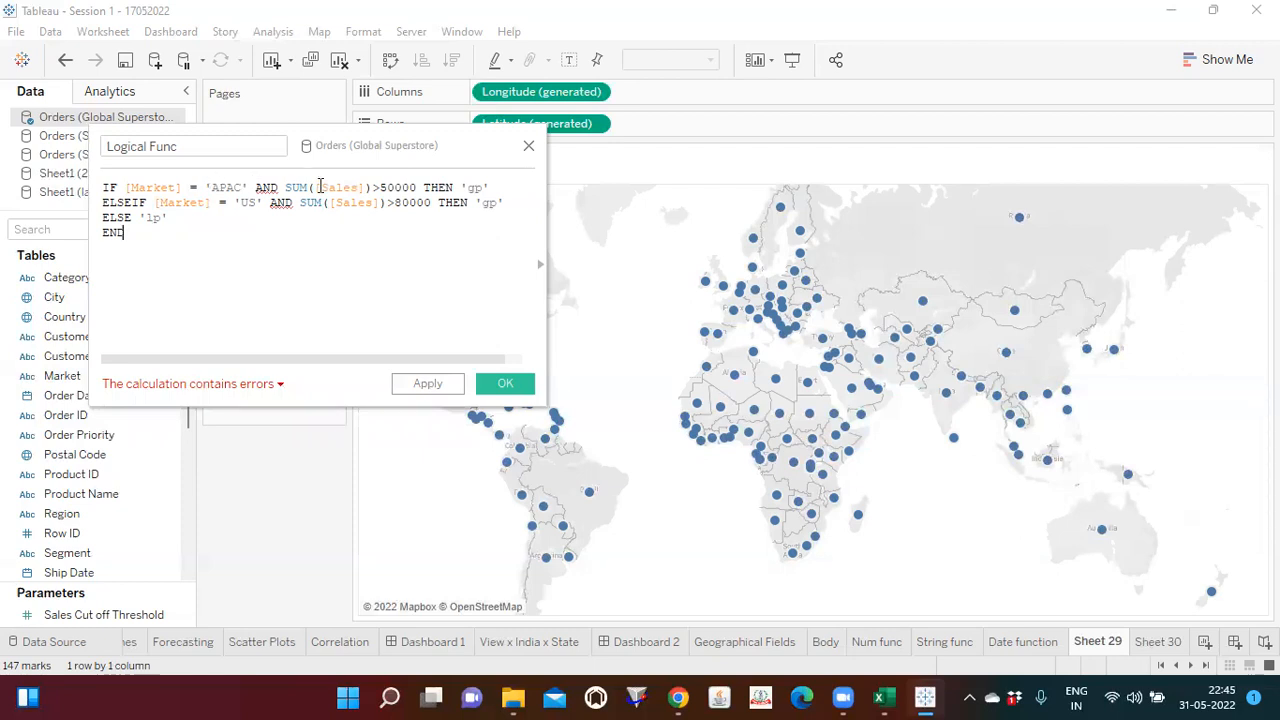
drag(284, 187, 370, 187)
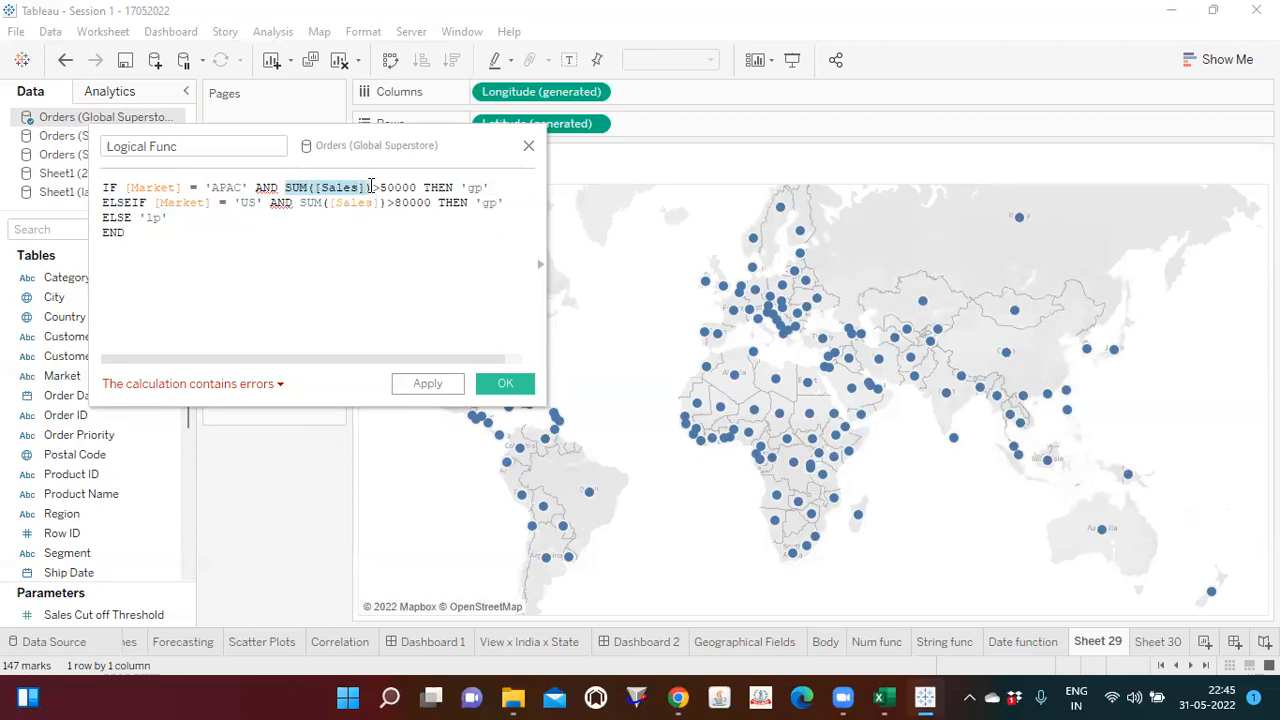
click(357, 234)
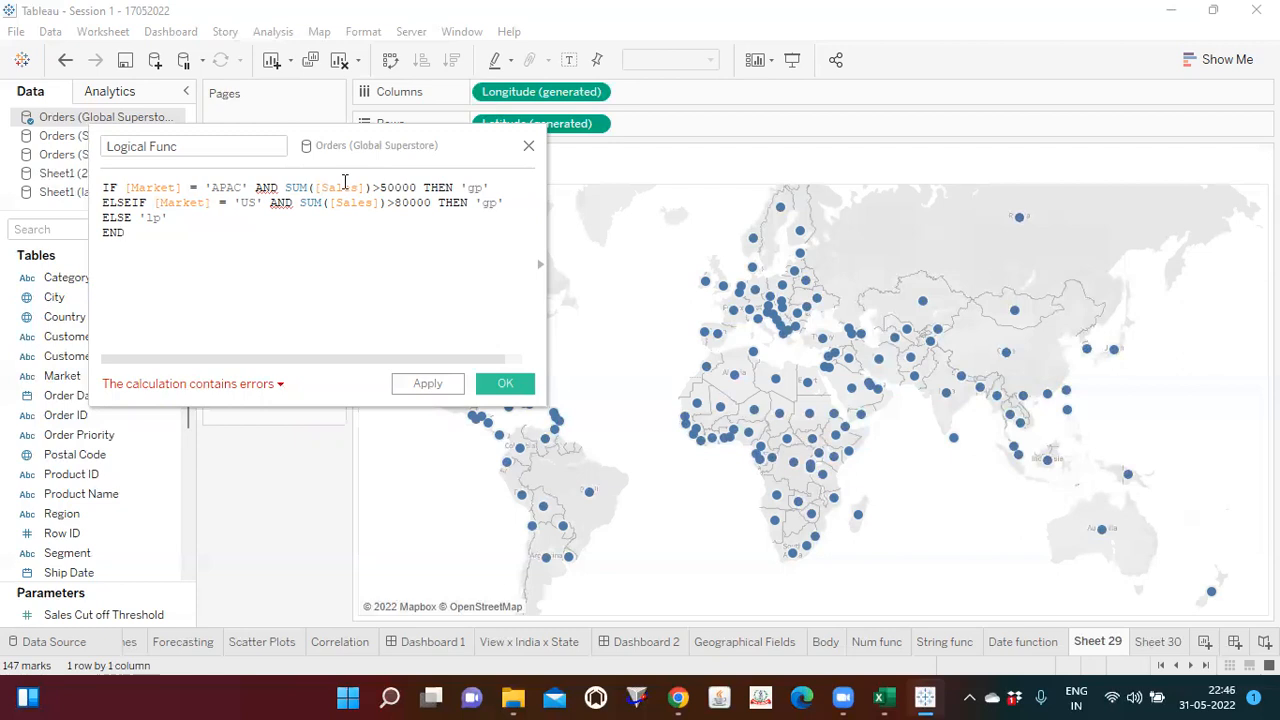
drag(248, 187, 130, 187)
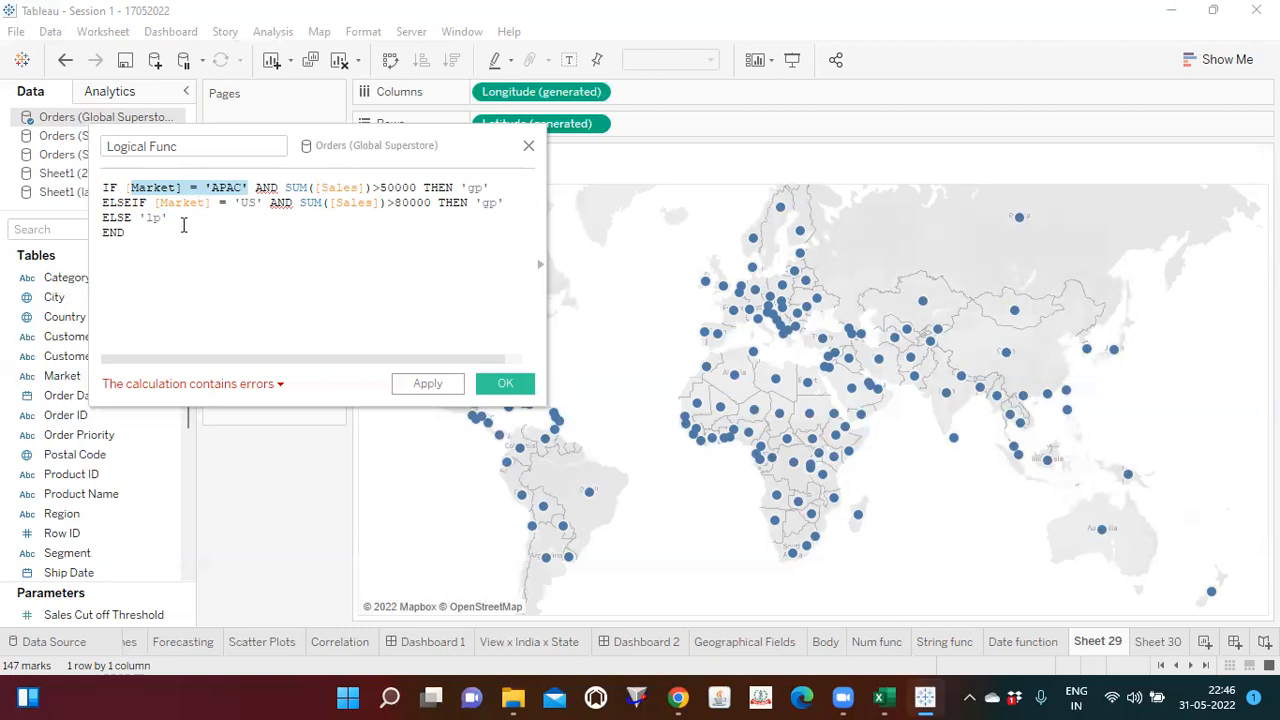
click(183, 225)
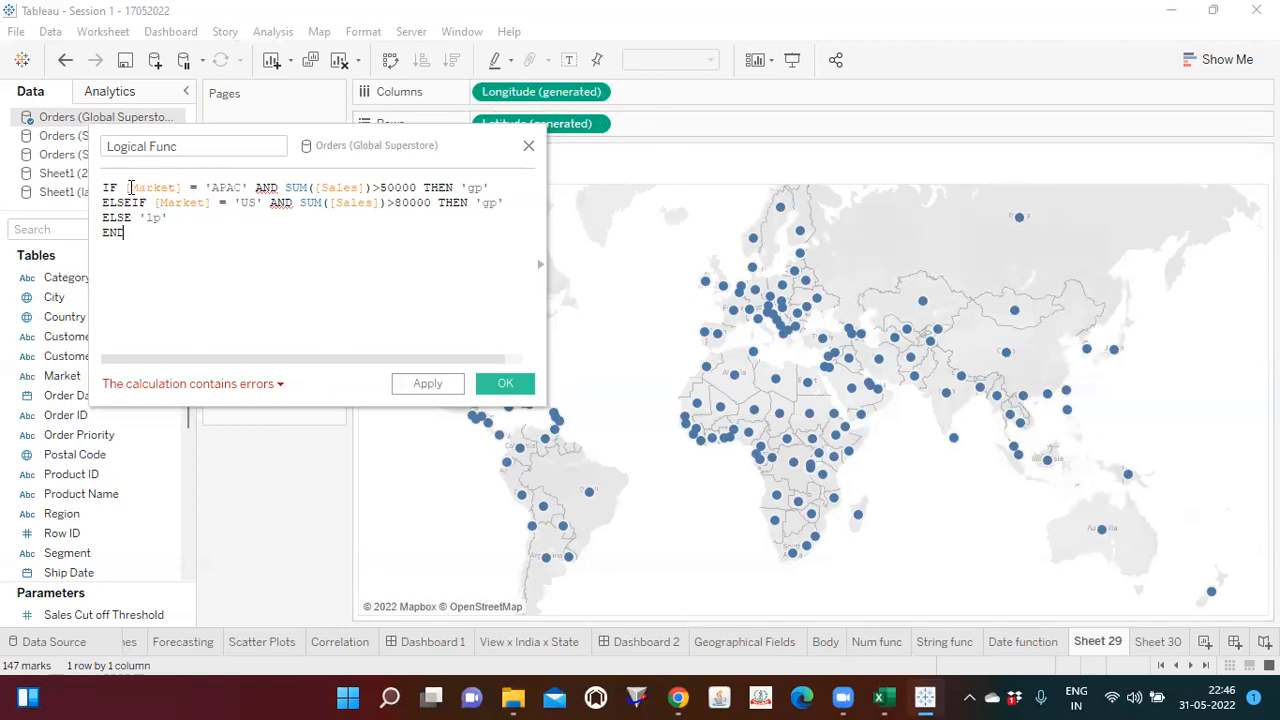
drag(128, 186, 250, 187)
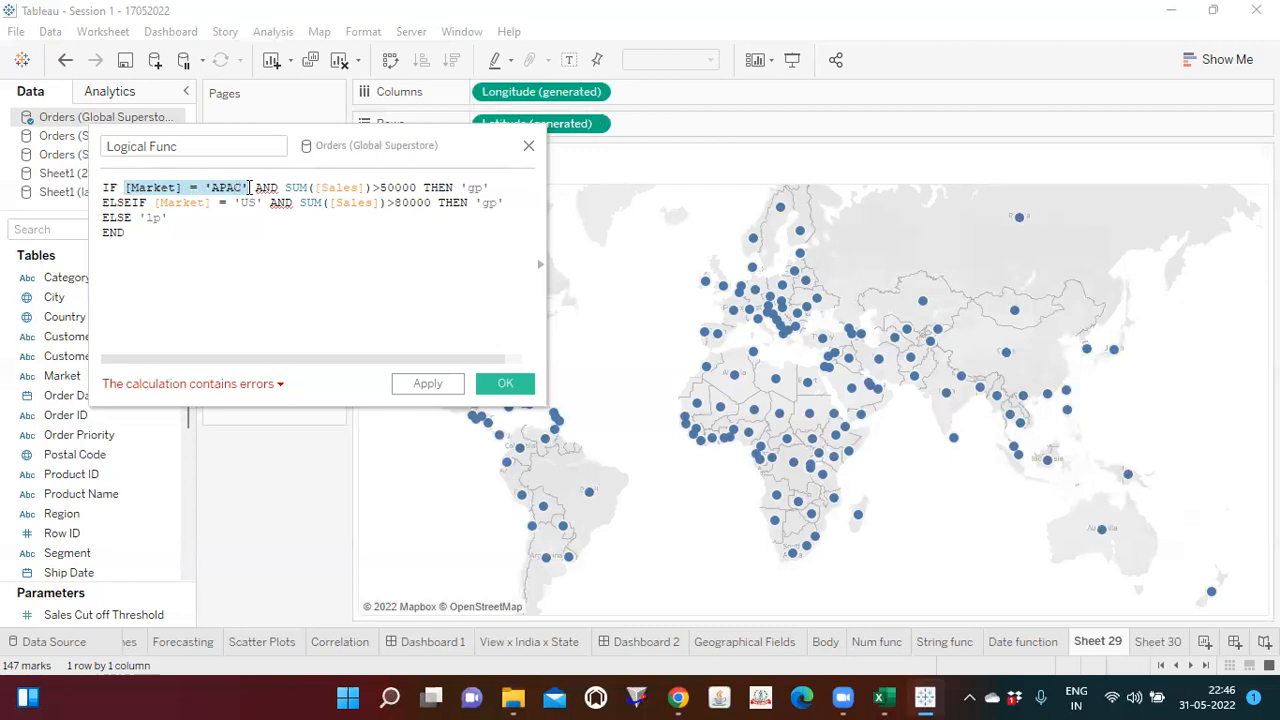
Step: Wrap the market field in the APAC condition as ATTR([Market])
click(190, 187)
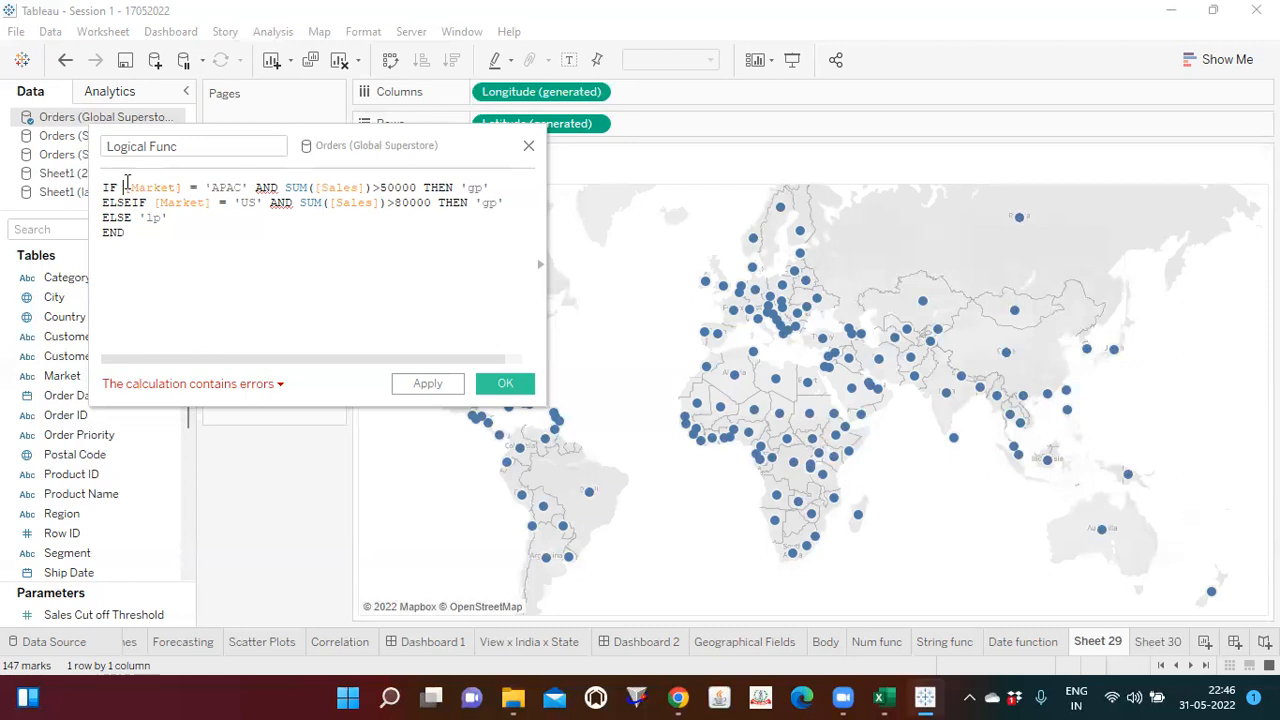
text(attr)
key(Return)
key(Delete)
key(Delete)
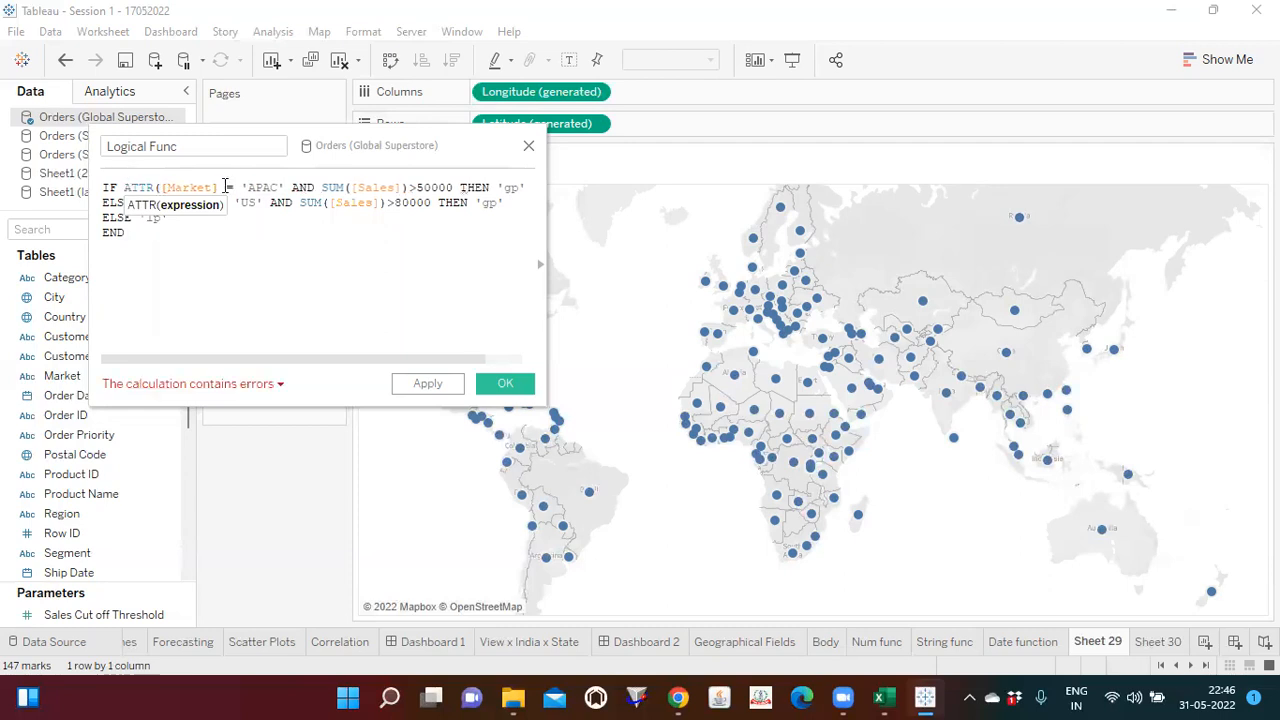
text())
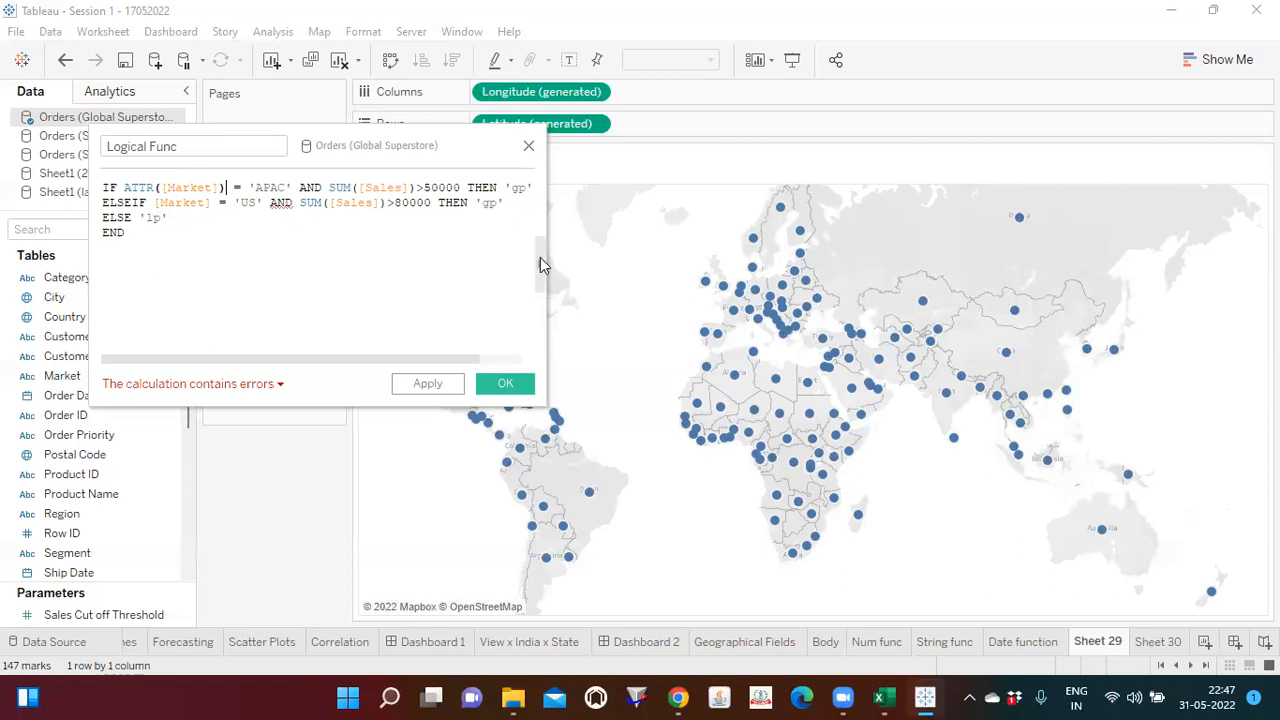
Step: Look up the descriptions of the IF and ATTR functions in the function reference
click(541, 265)
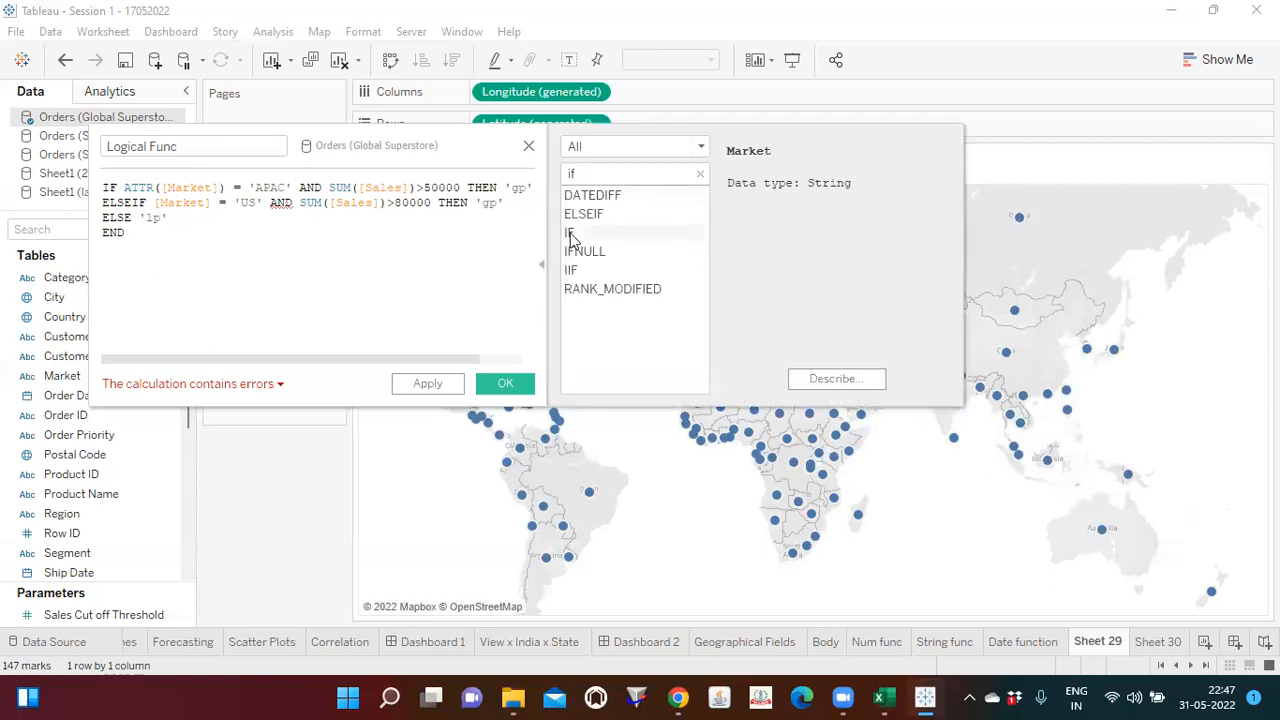
click(571, 233)
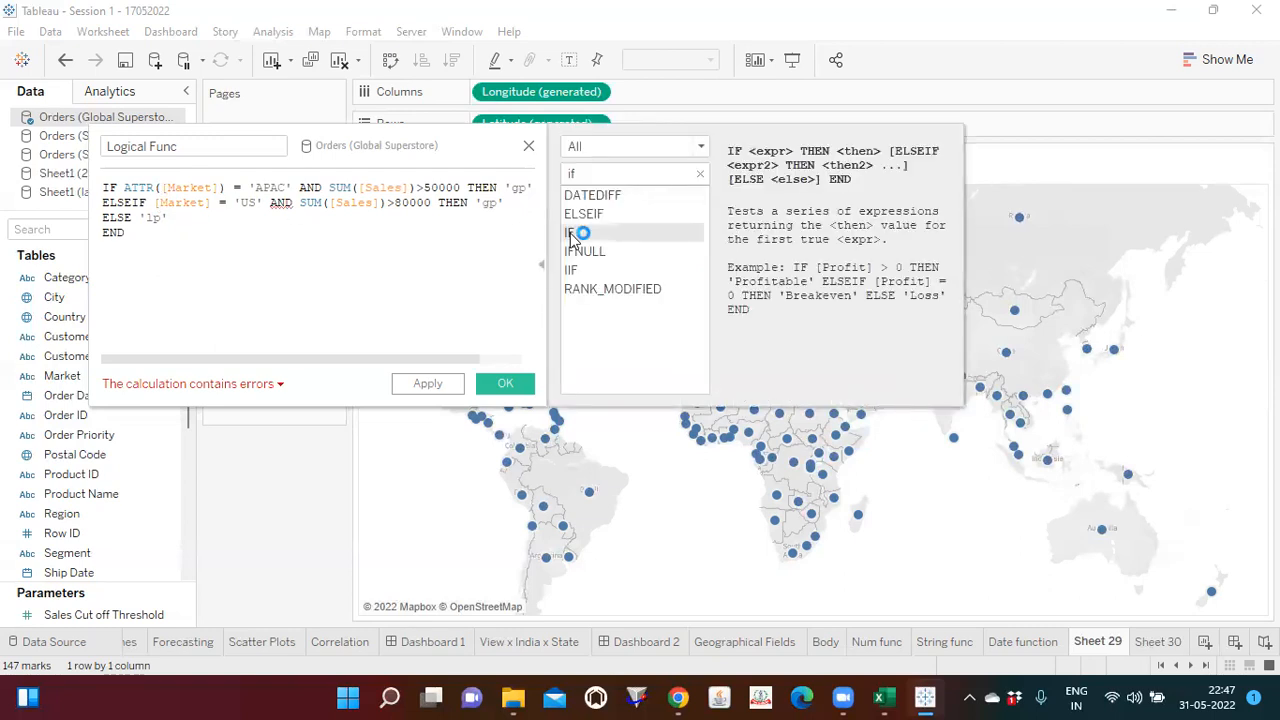
double_click(568, 173)
key(BackSpace)
text(attr)
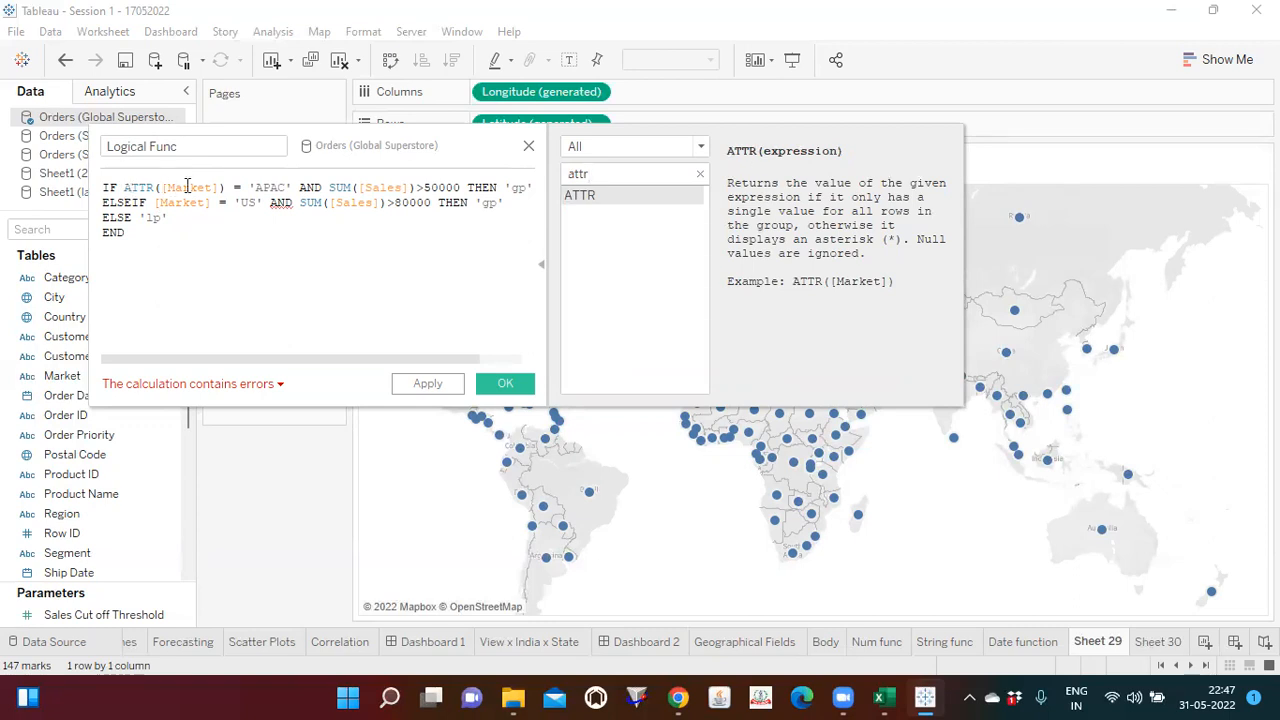
Step: Wrap the market field in the US condition as ATTR([Market]) and save the calculated field
click(153, 200)
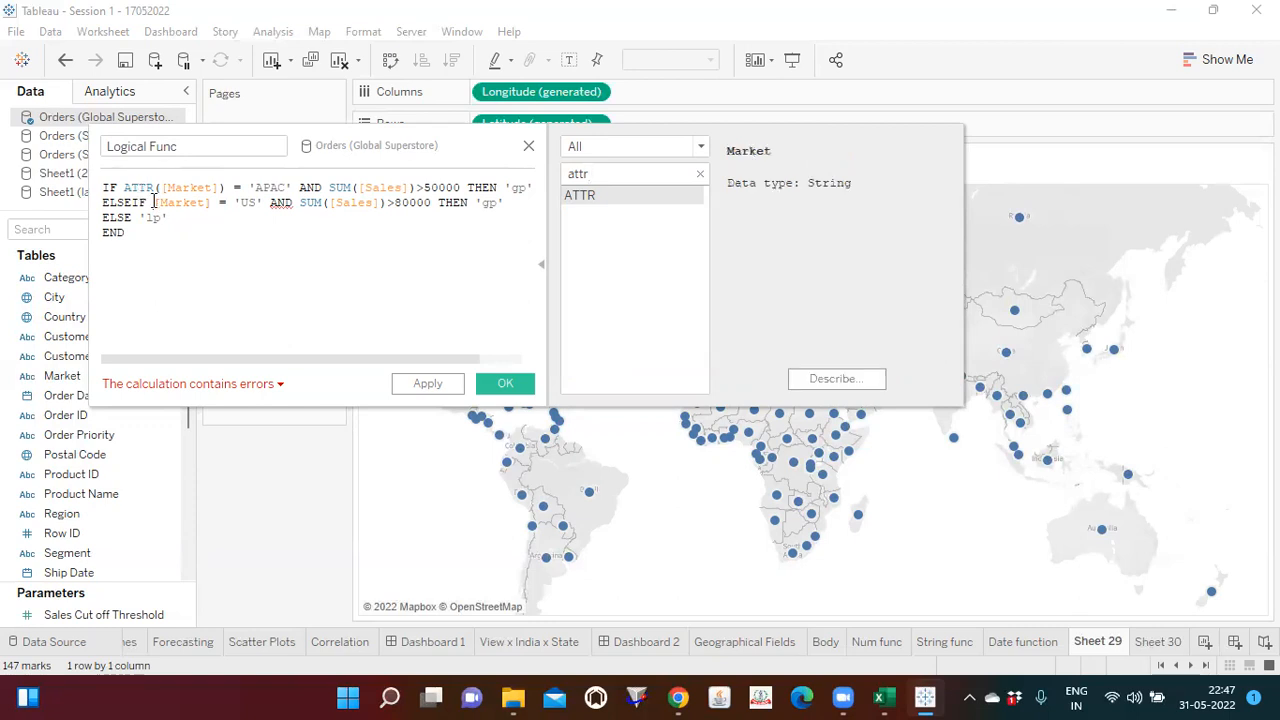
text(attr)
key(Return)
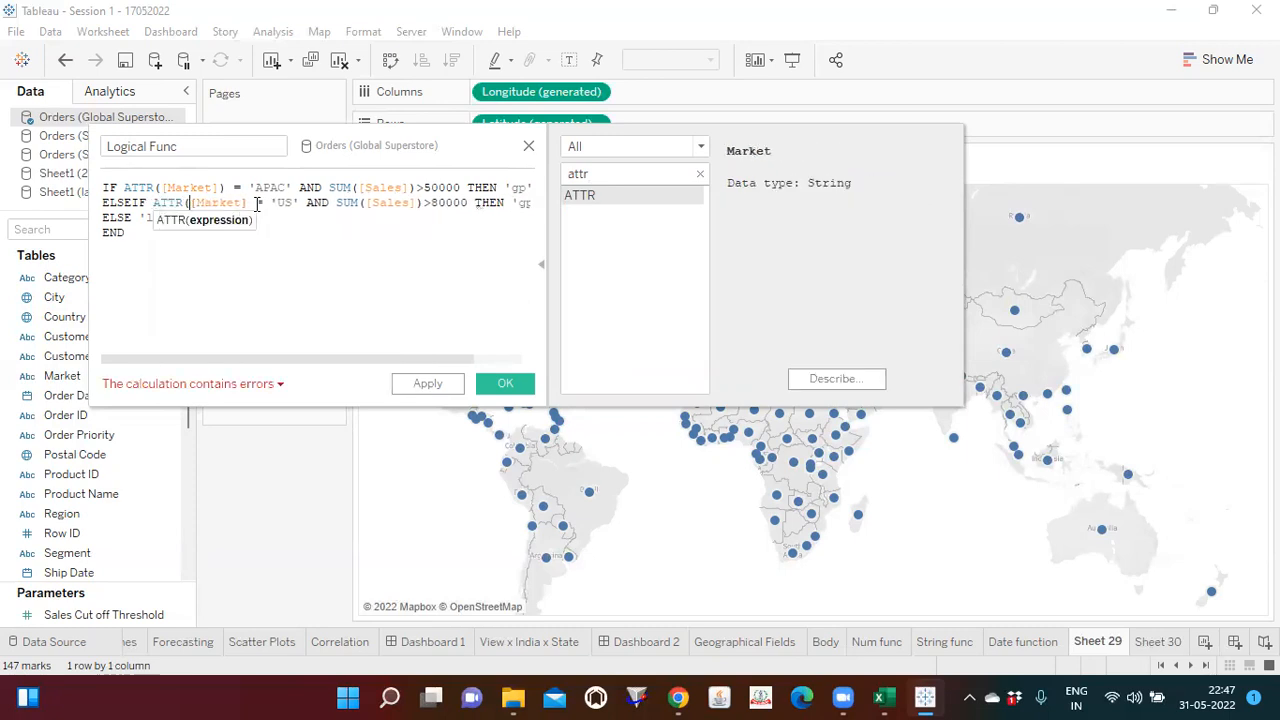
click(248, 203)
text())
click(228, 273)
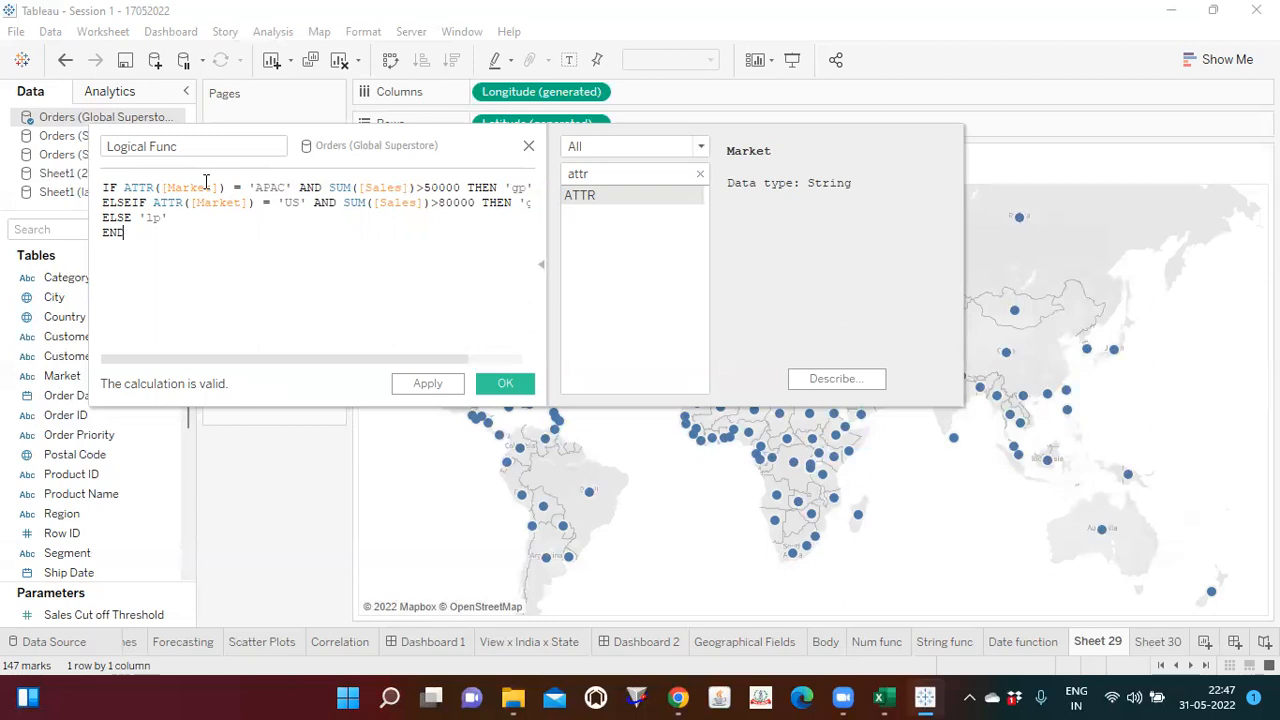
click(540, 264)
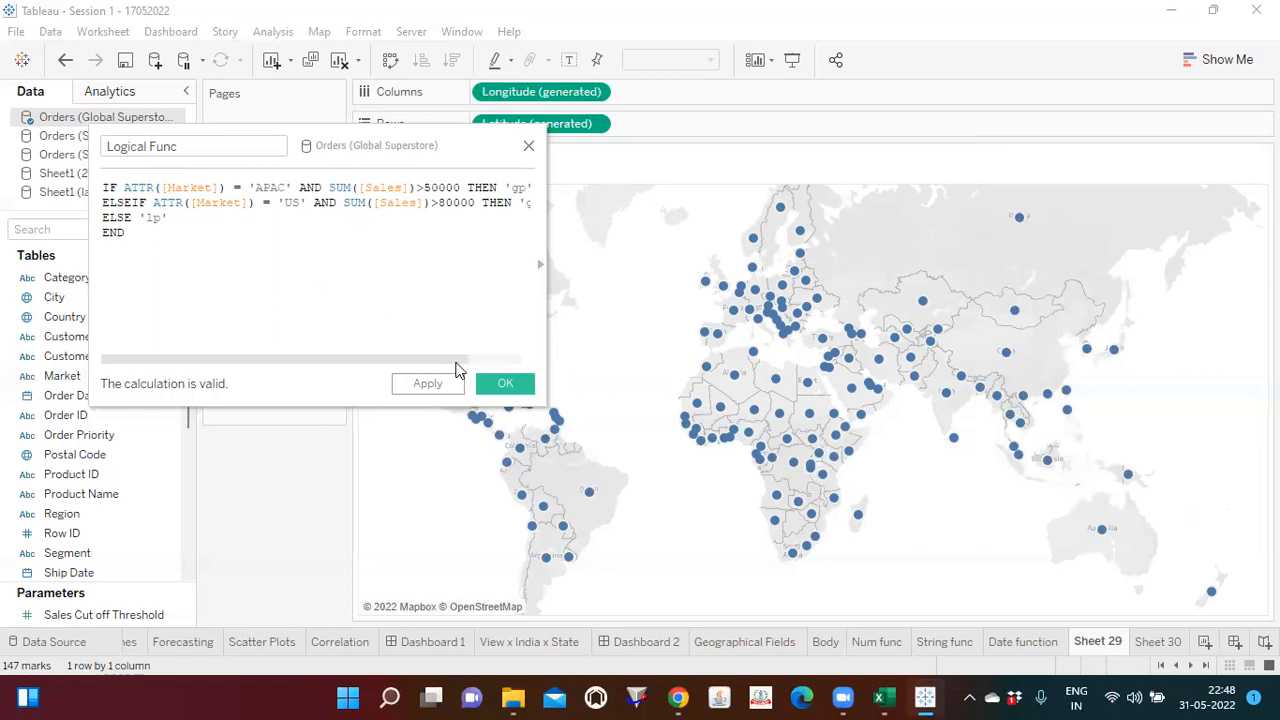
click(504, 383)
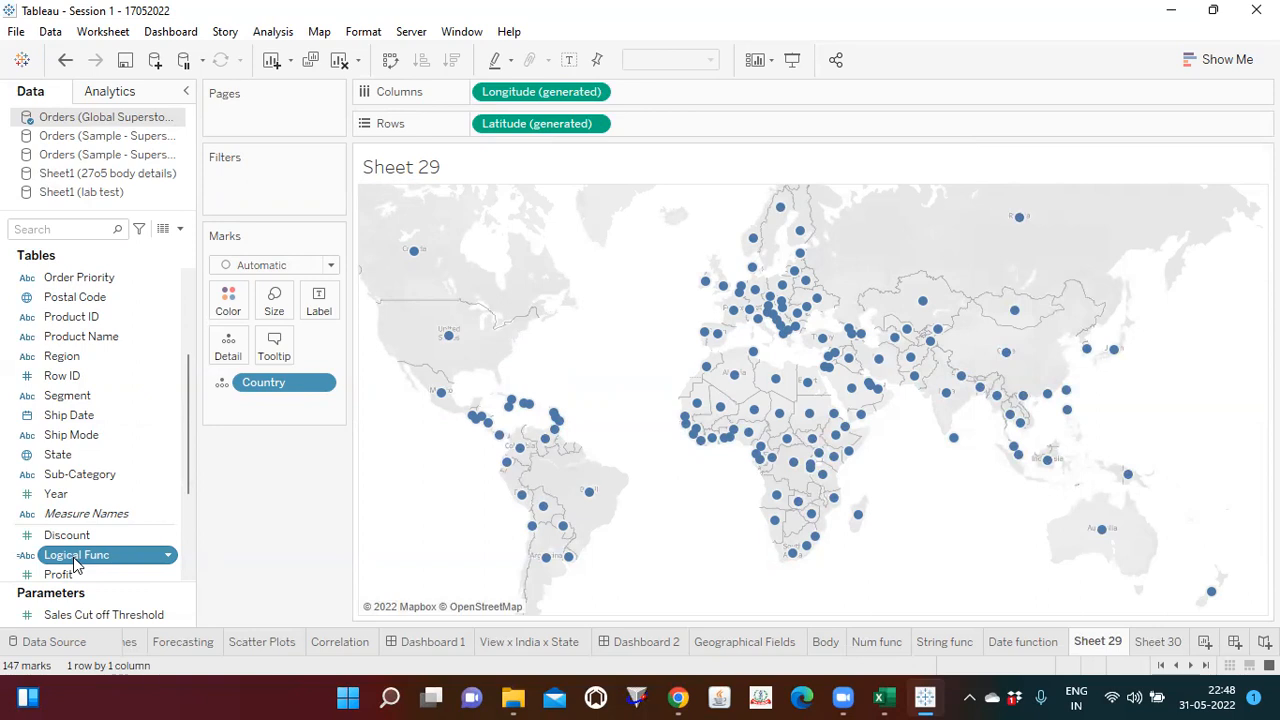
Step: Color the country map by the Logical Func field and save the workbook
drag(75, 565, 228, 298)
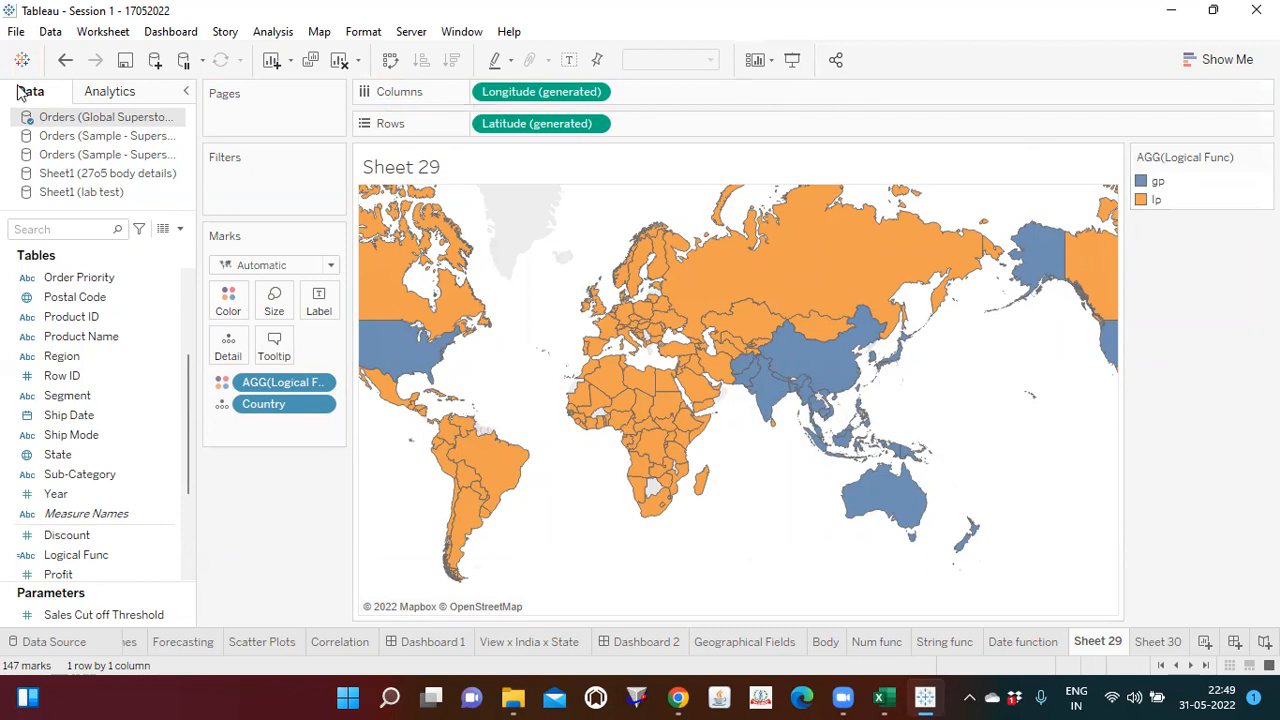
click(126, 61)
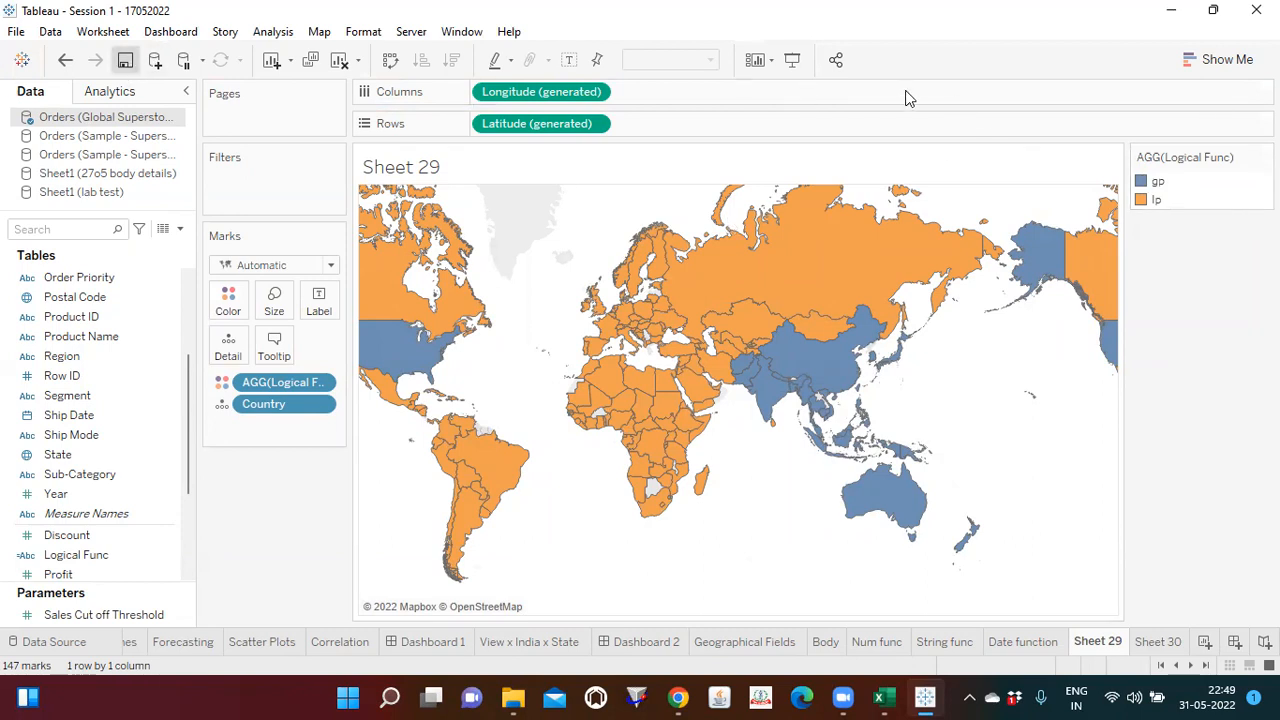